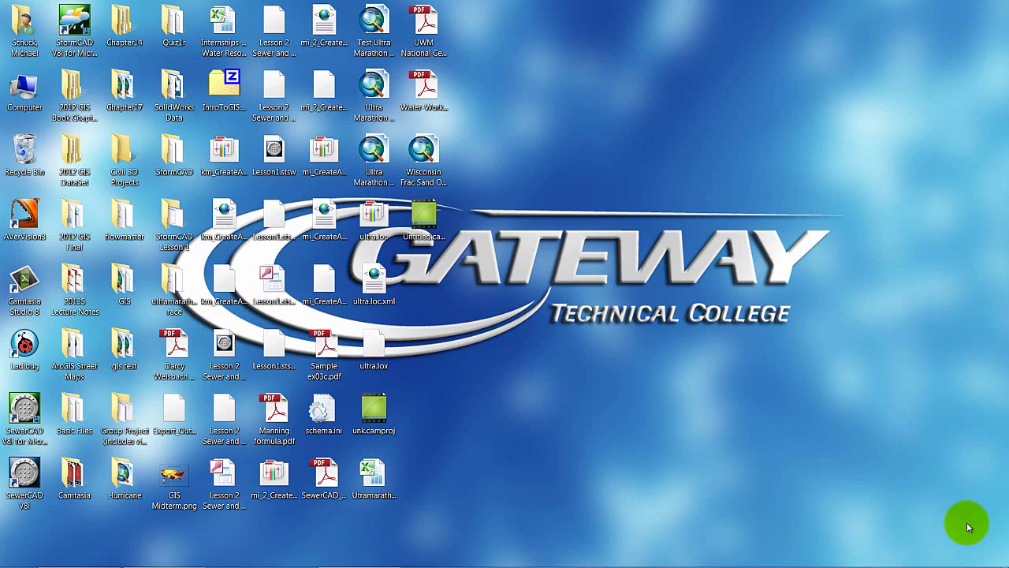
Launch SewerCAD V8i from the Bentley program group, get past the activation notice and create a new project.
left_click(17, 556)
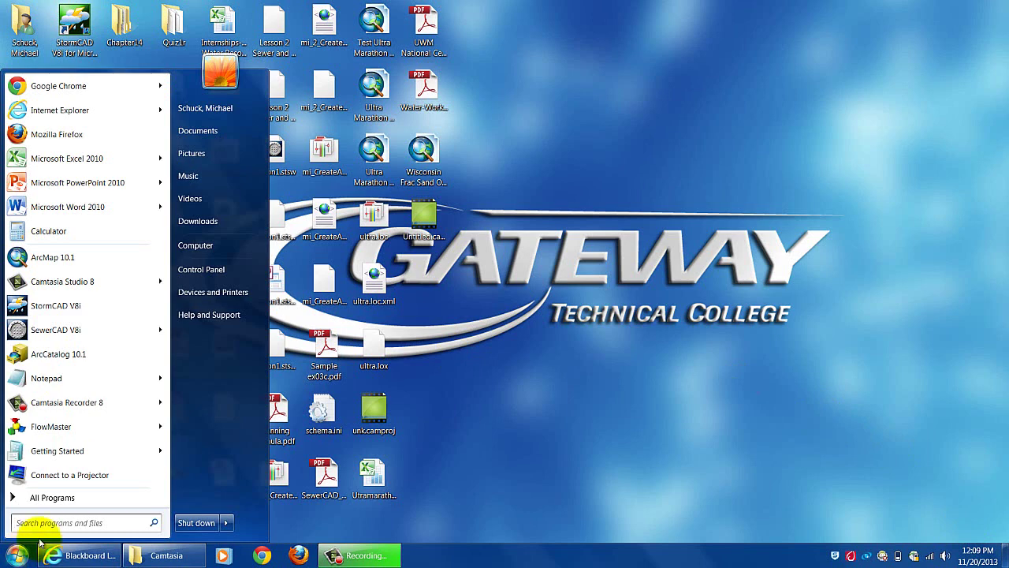
left_click(63, 503)
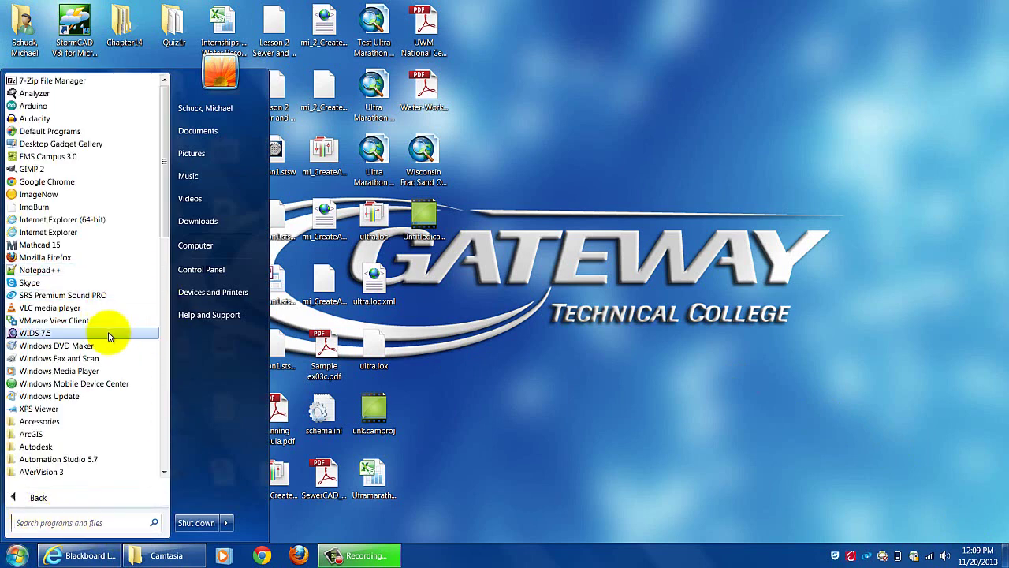
left_click_drag(161, 209, 169, 289)
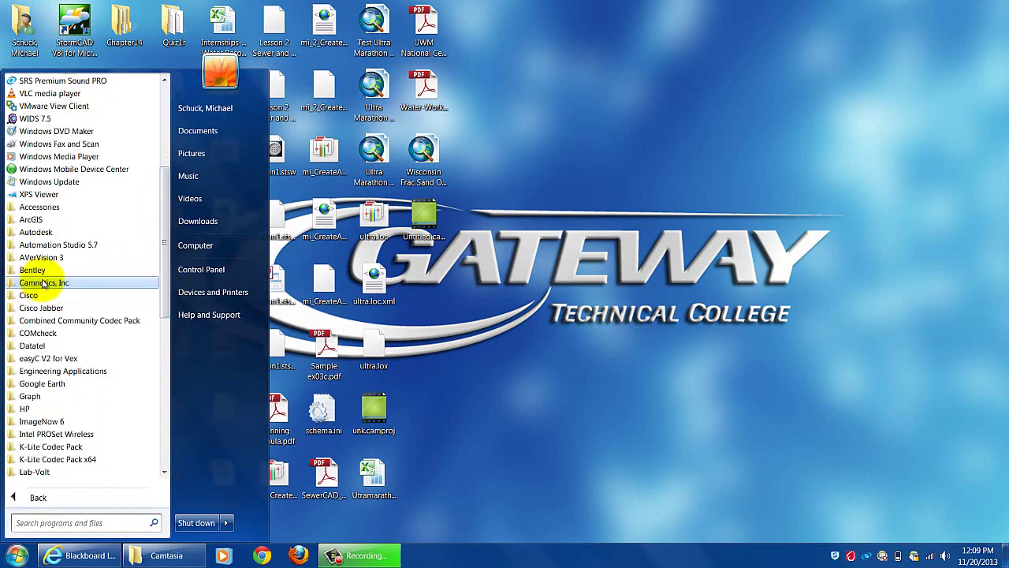
left_click(12, 270)
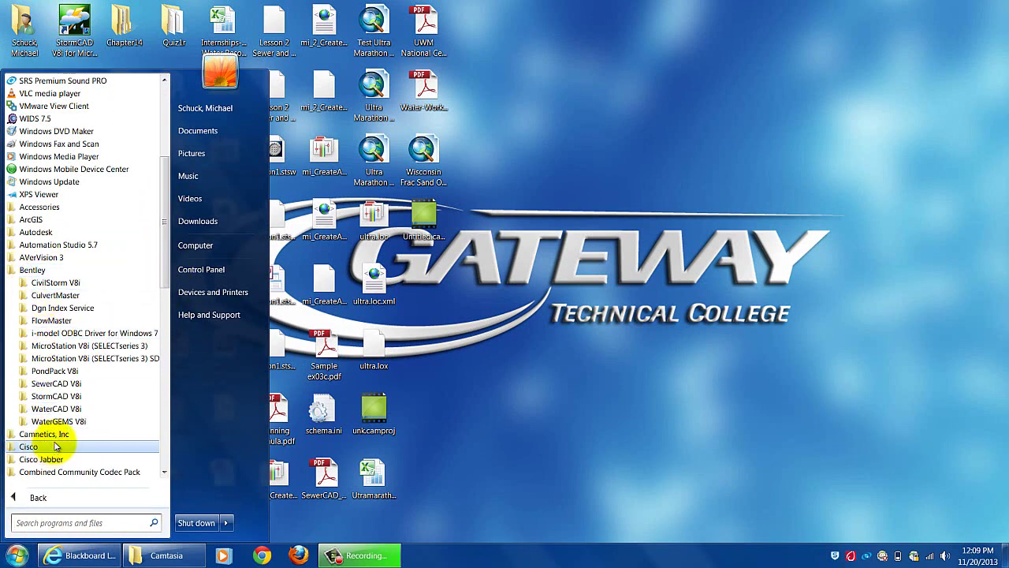
left_click(55, 383)
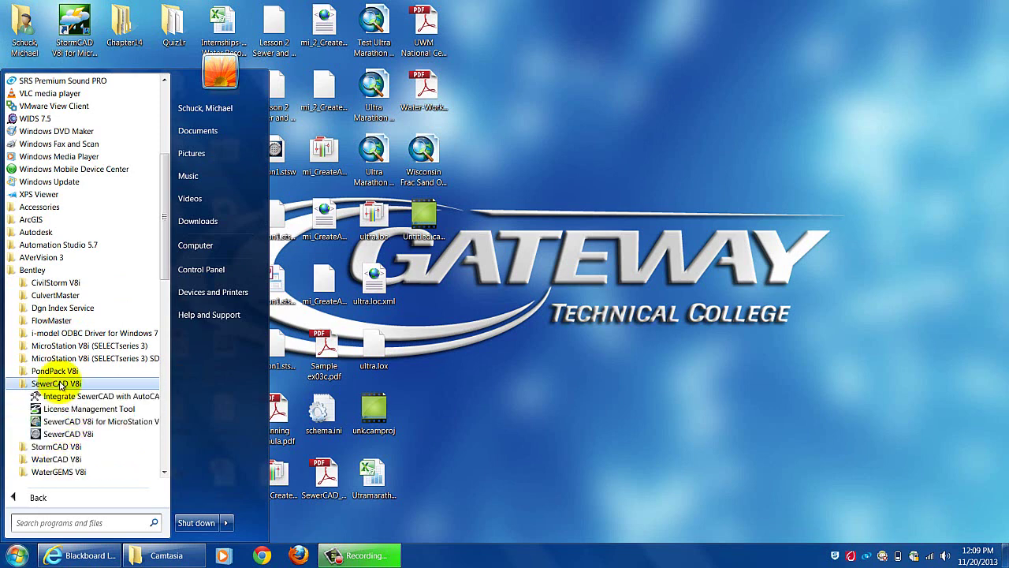
left_click(61, 434)
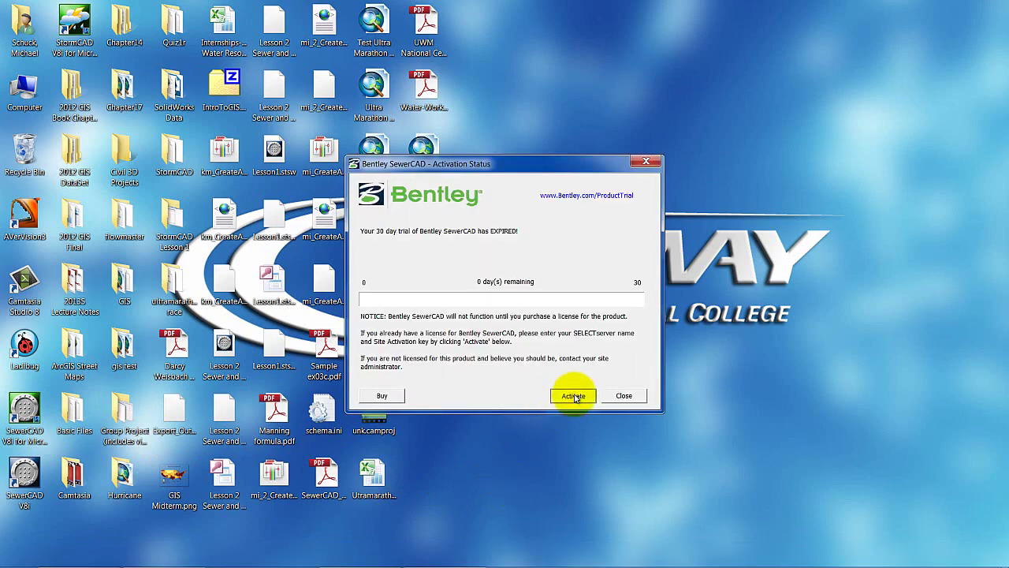
left_click(573, 395)
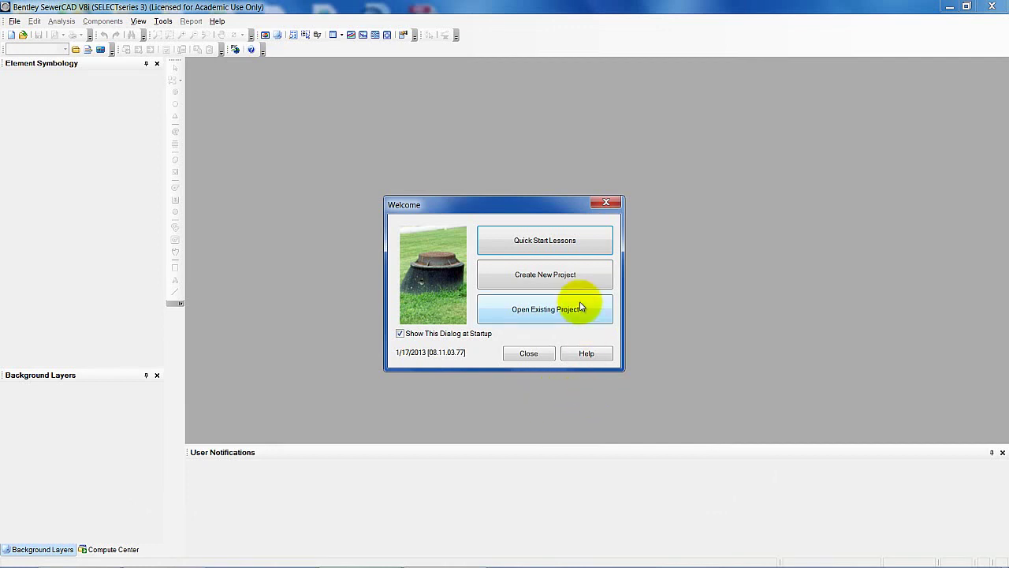
left_click(575, 275)
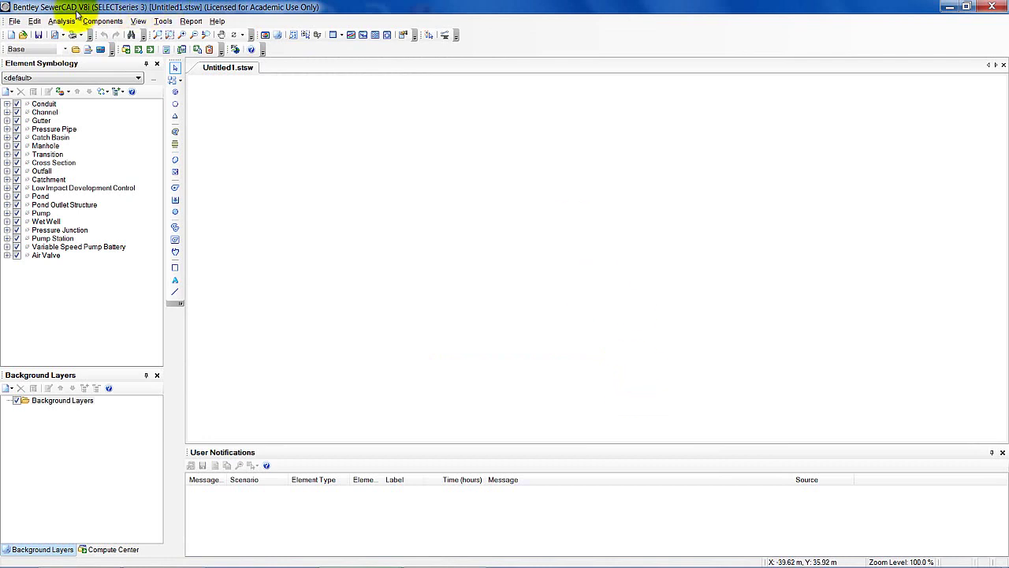
Fill in the project properties with the title Lesson, the engineer's full name and the company Gateway.
left_click(16, 21)
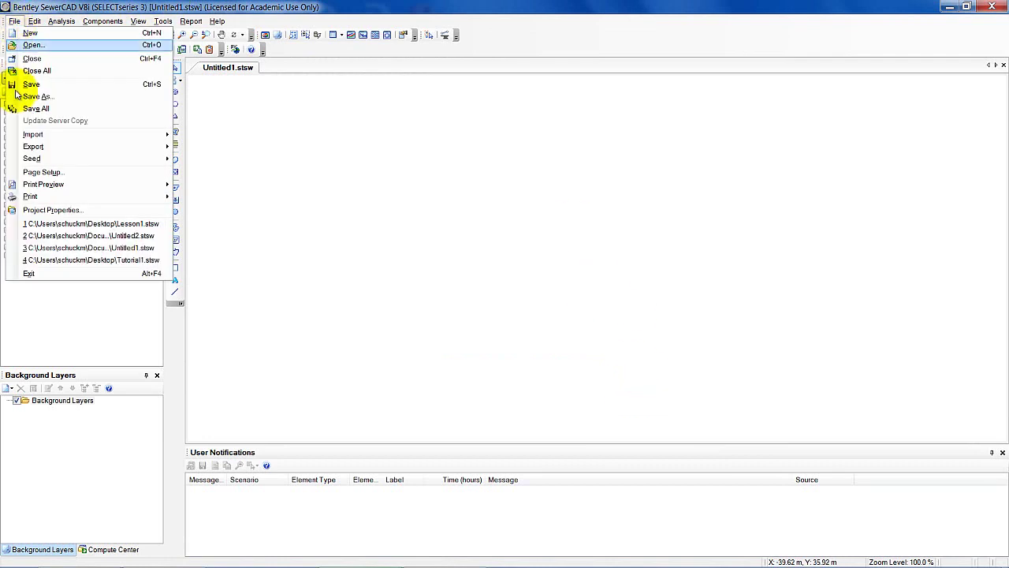
left_click(40, 210)
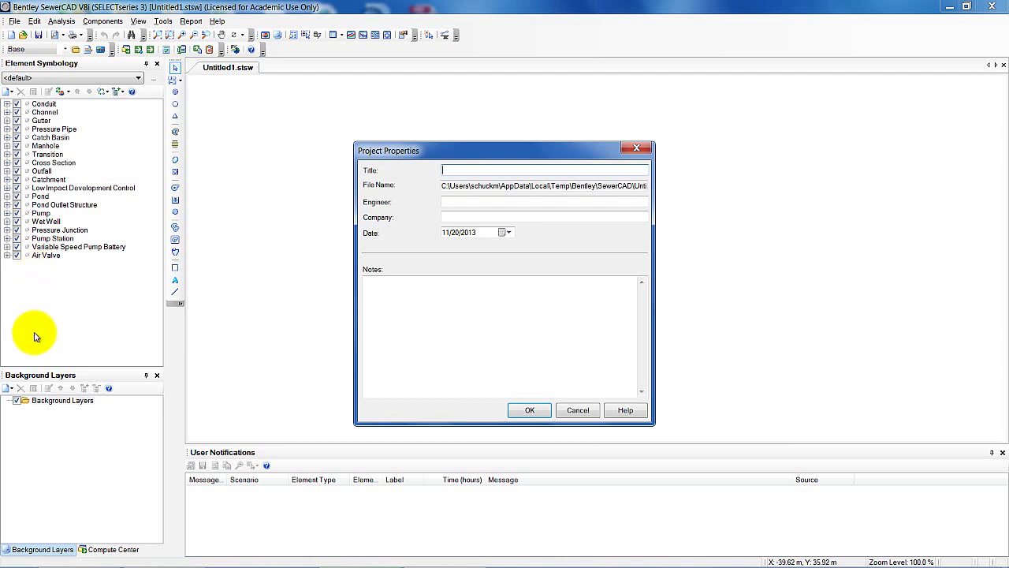
type("Lesson")
key("Tab")
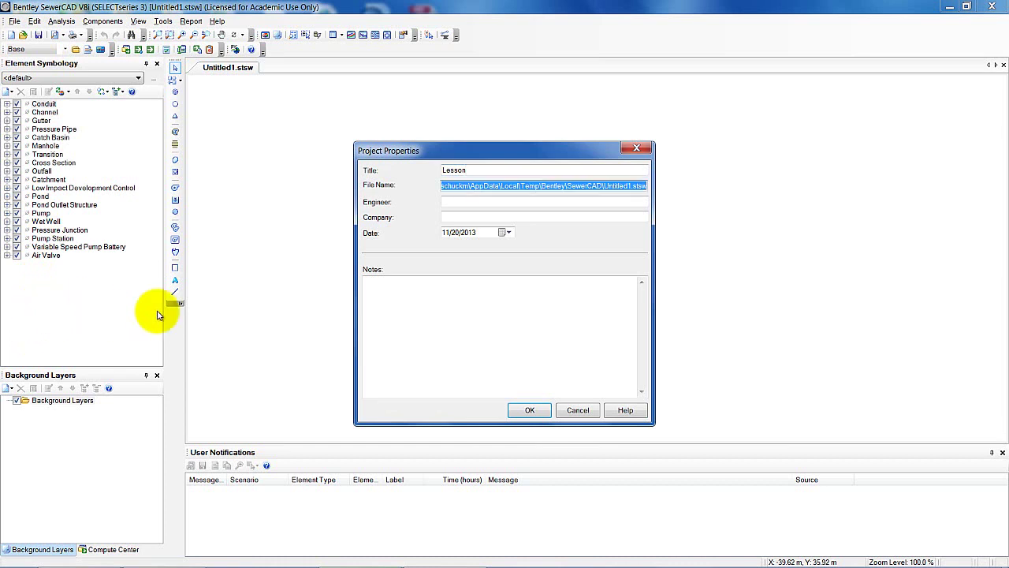
left_click(501, 201)
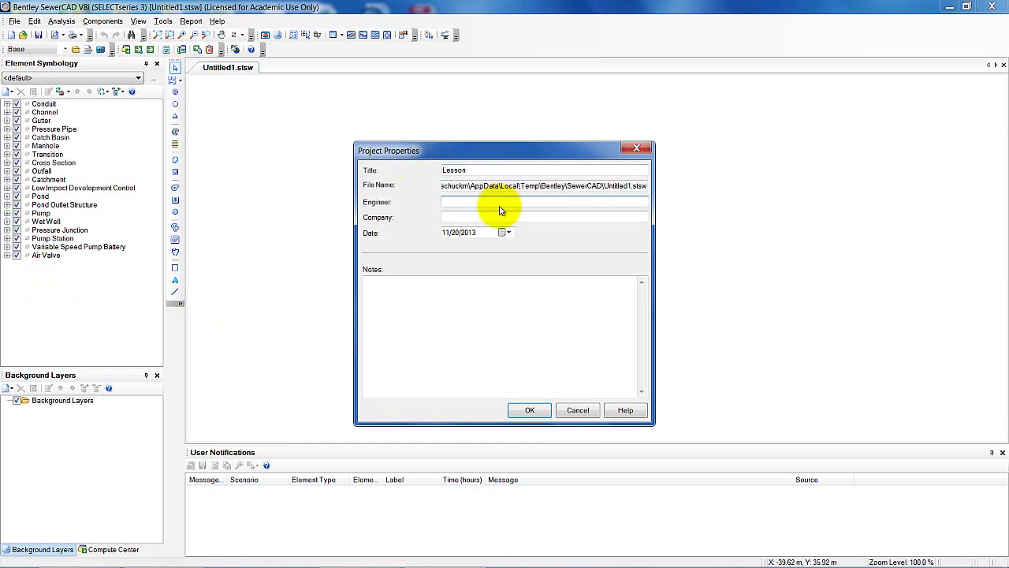
type("Mike Schuck")
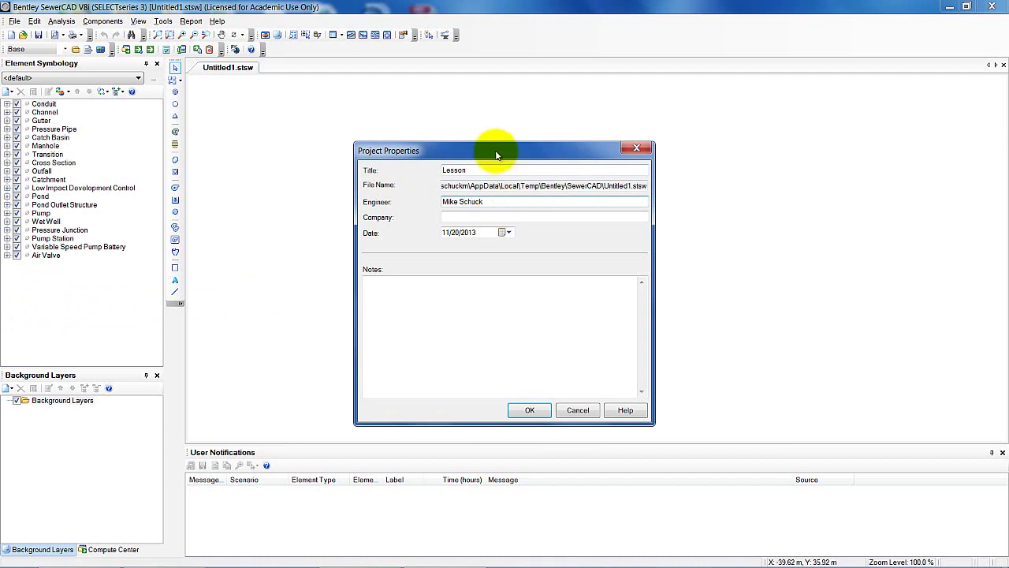
left_click(465, 217)
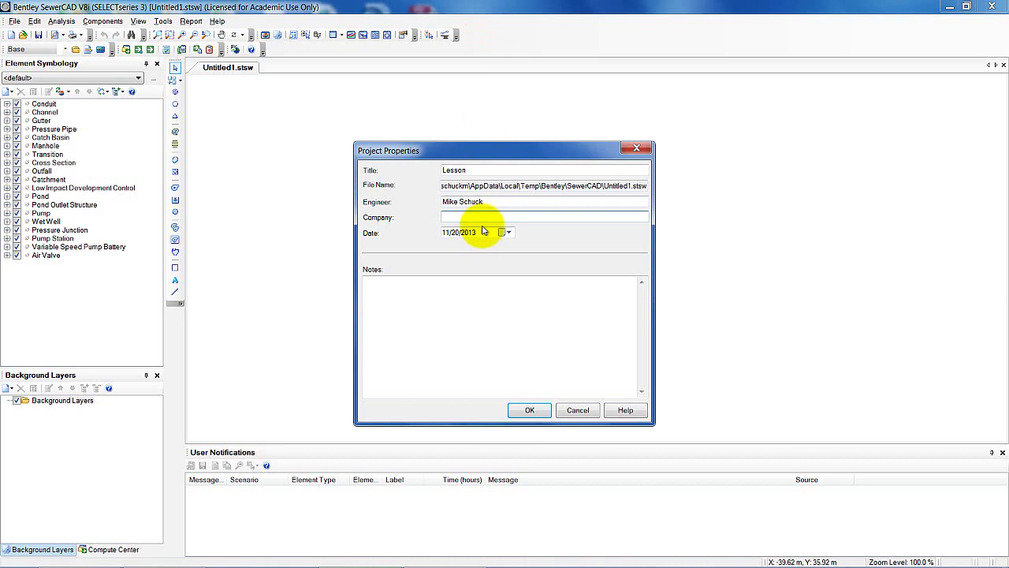
type("Gateway")
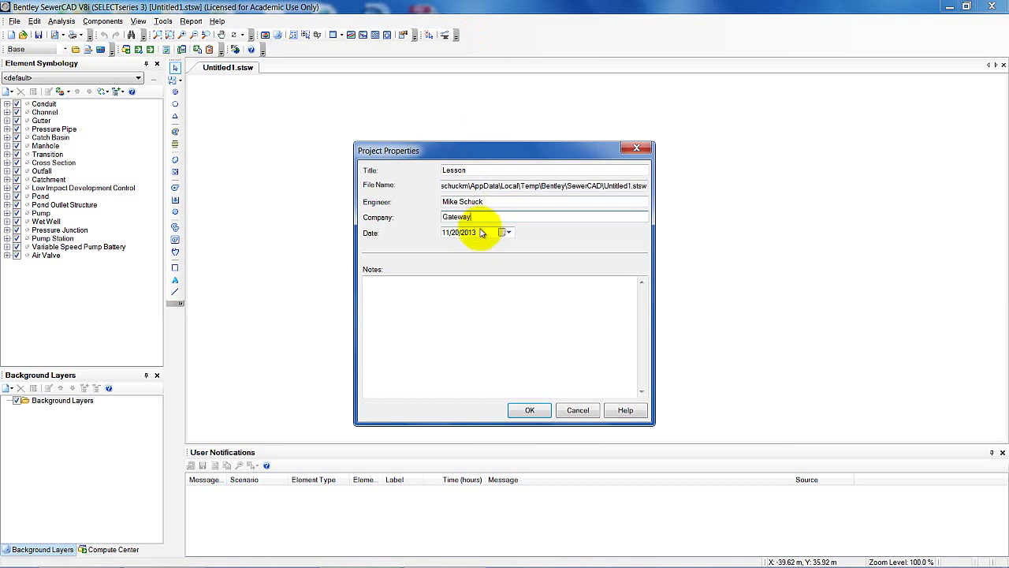
left_click(529, 411)
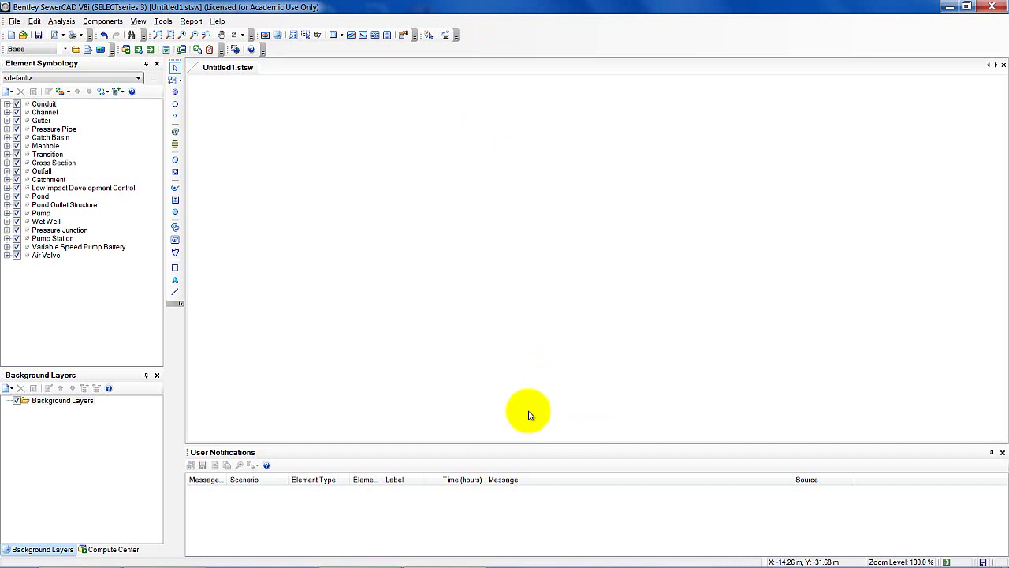
Set the drawing mode to Schematic in the program options and review the unit settings before accepting them.
left_click(163, 21)
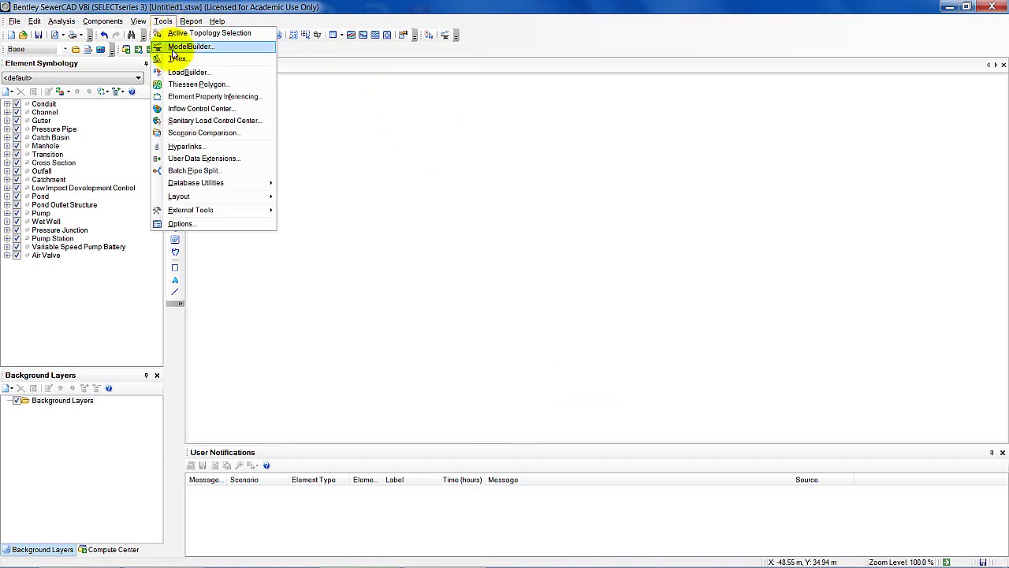
left_click(183, 223)
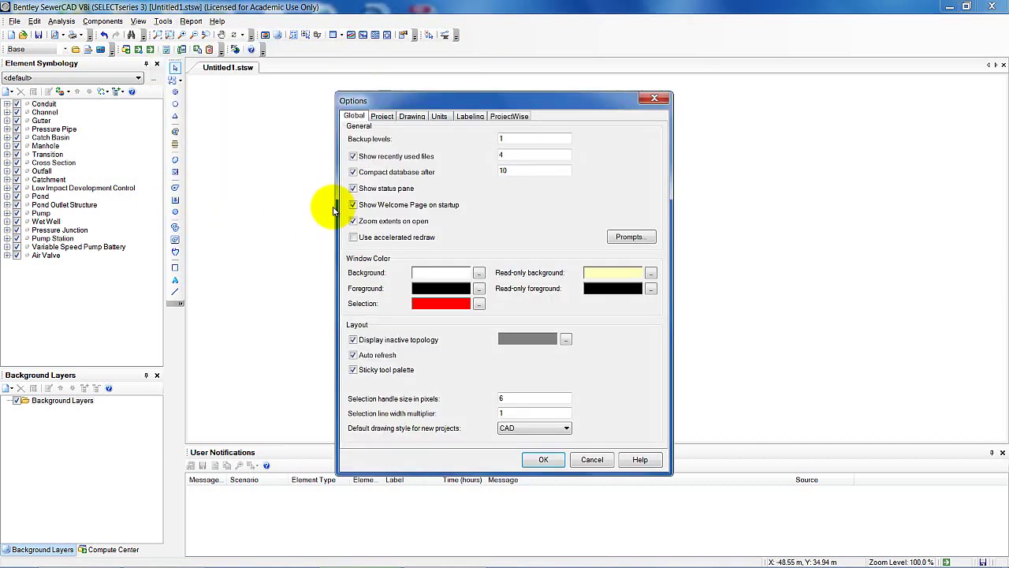
left_click(414, 116)
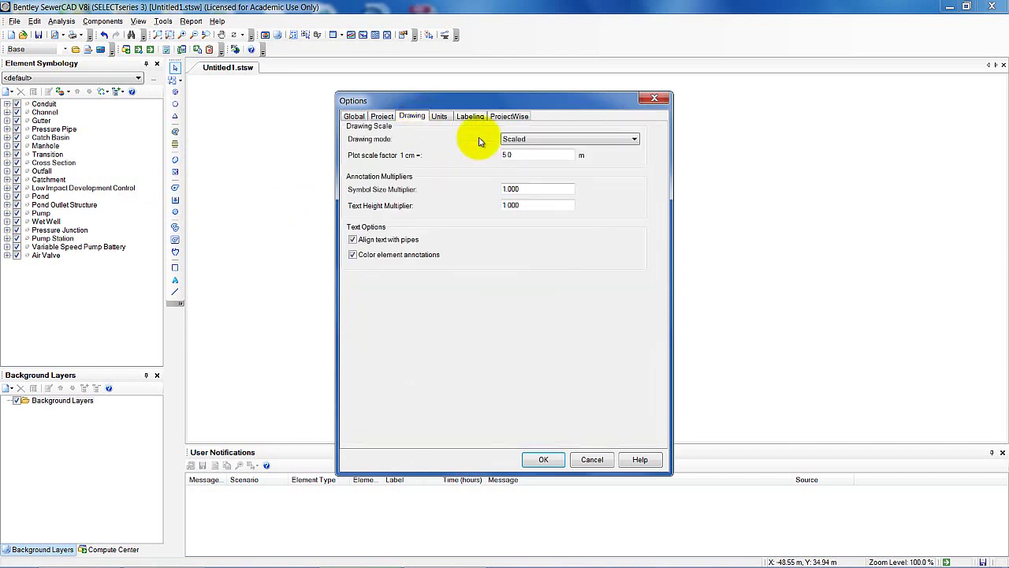
left_click(634, 139)
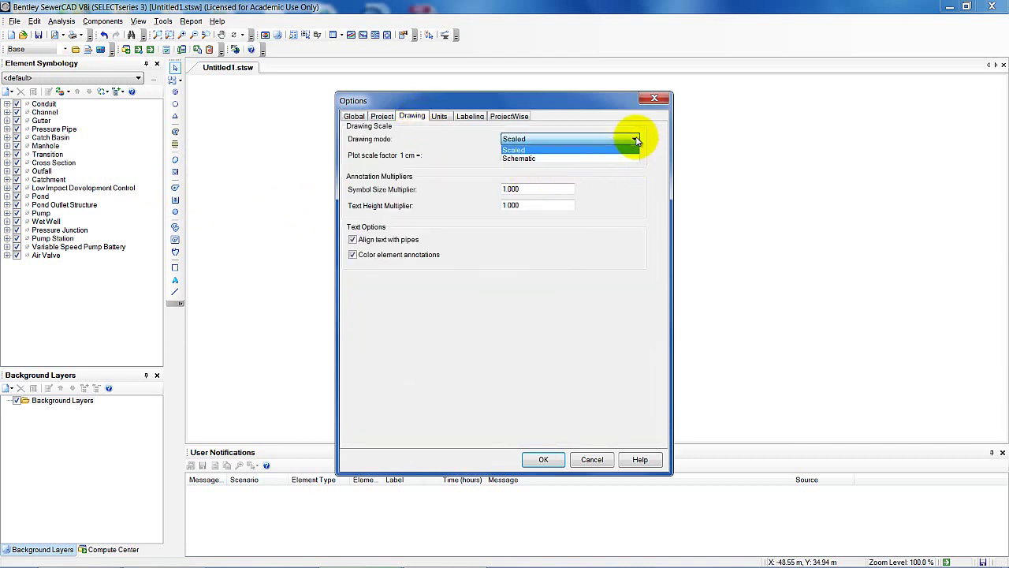
left_click(539, 158)
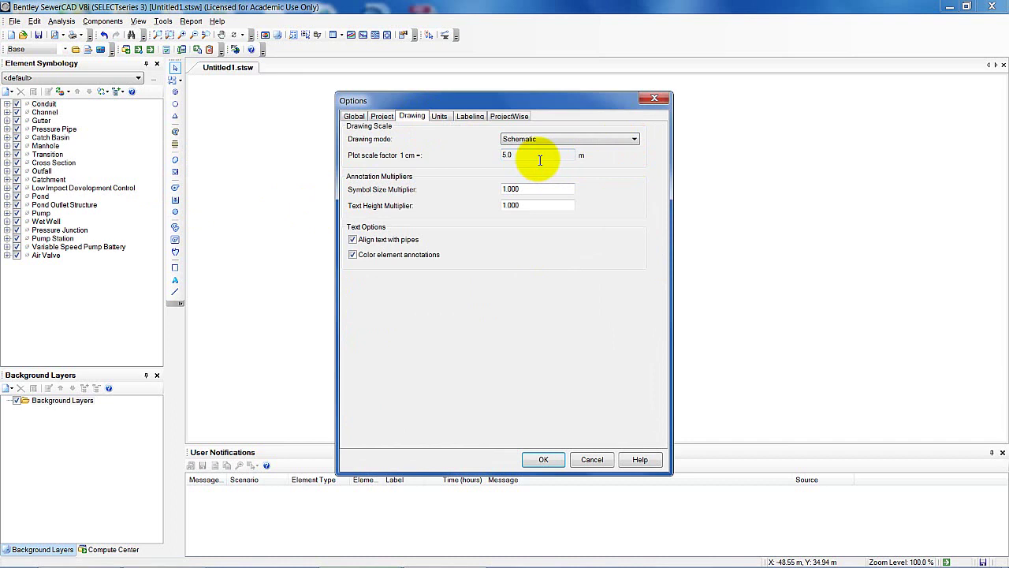
left_click(442, 117)
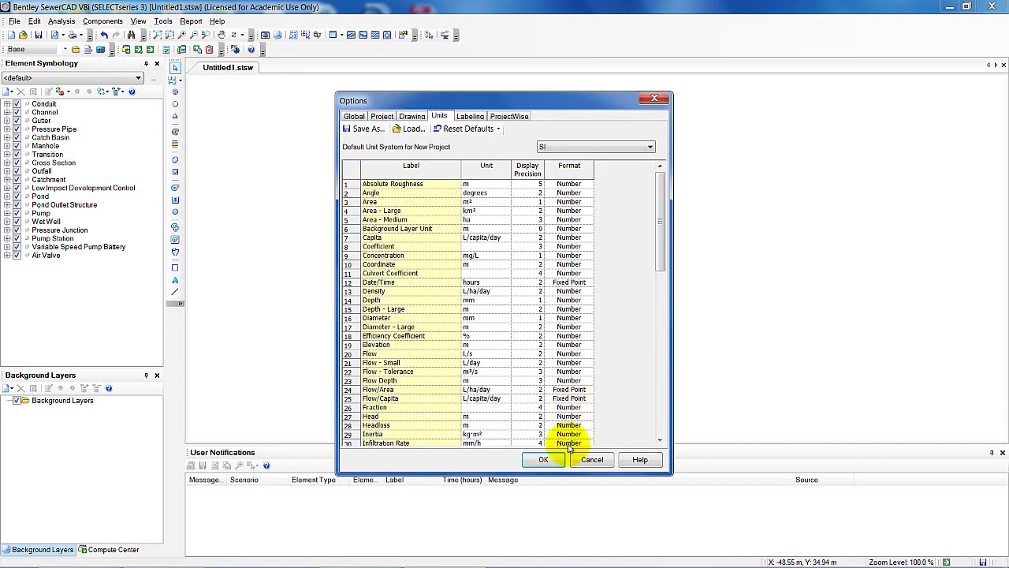
left_click(547, 459)
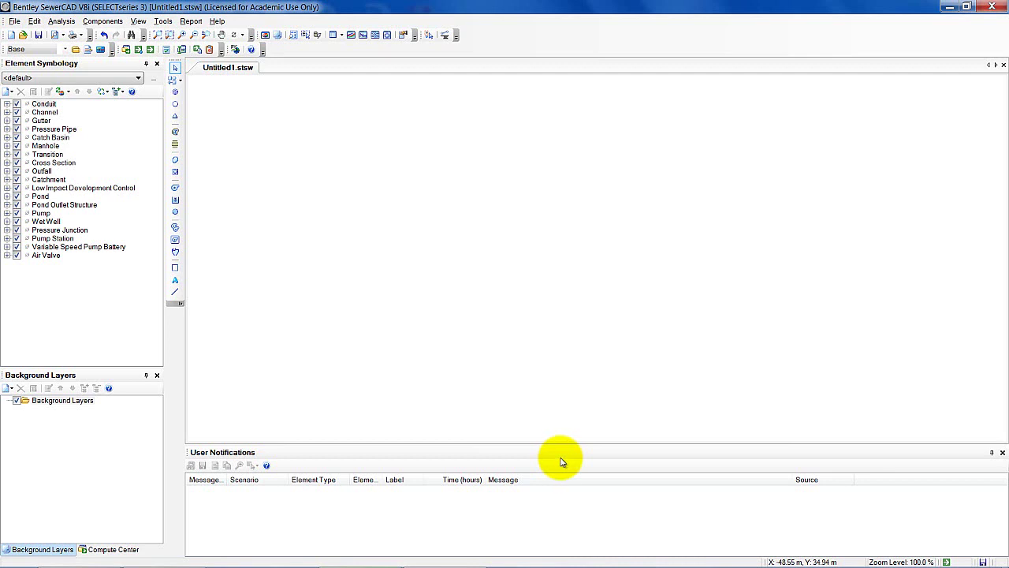
Lay out a manhole near the drawing's upper-left corner and connect it by conduit to a wet well southeast of it.
left_click(174, 81)
left_click(207, 77)
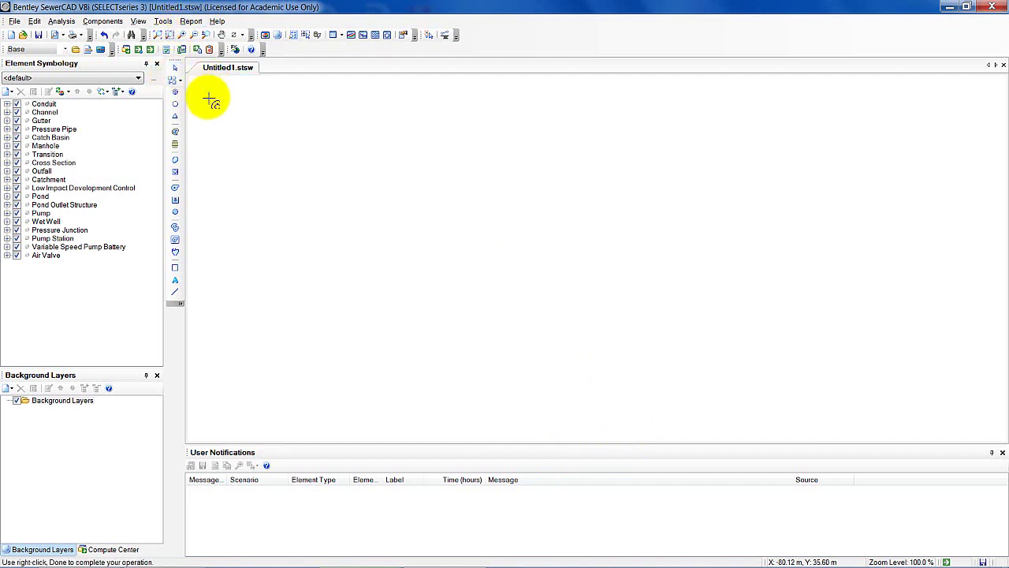
left_click(246, 126)
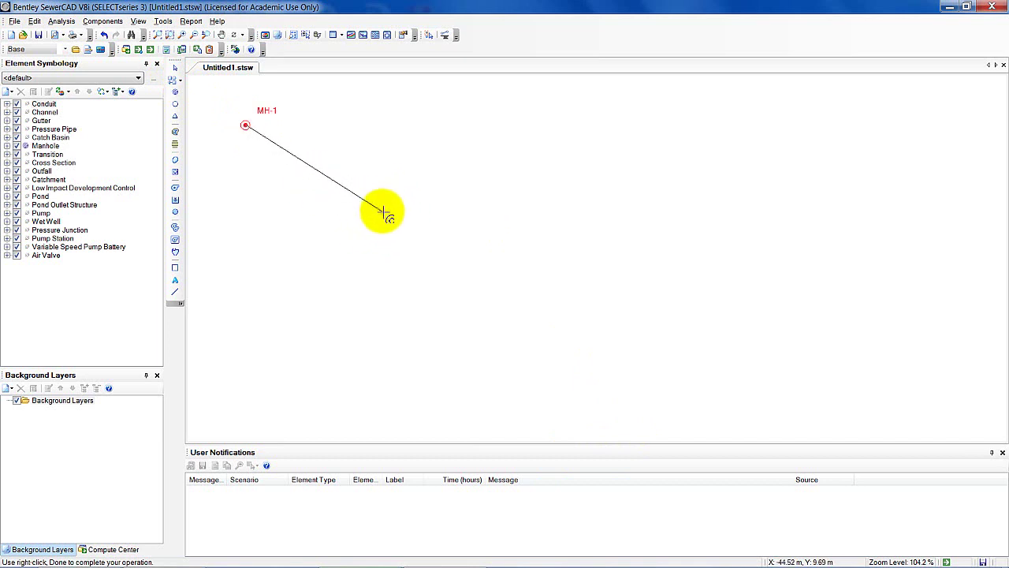
right_click(382, 212)
left_click(405, 384)
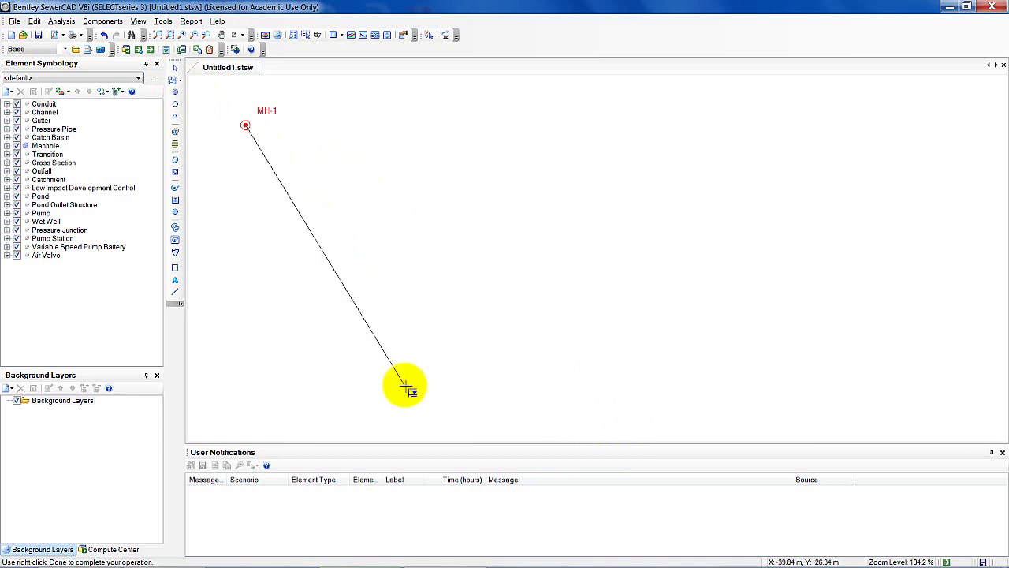
key("Escape")
left_click(401, 206)
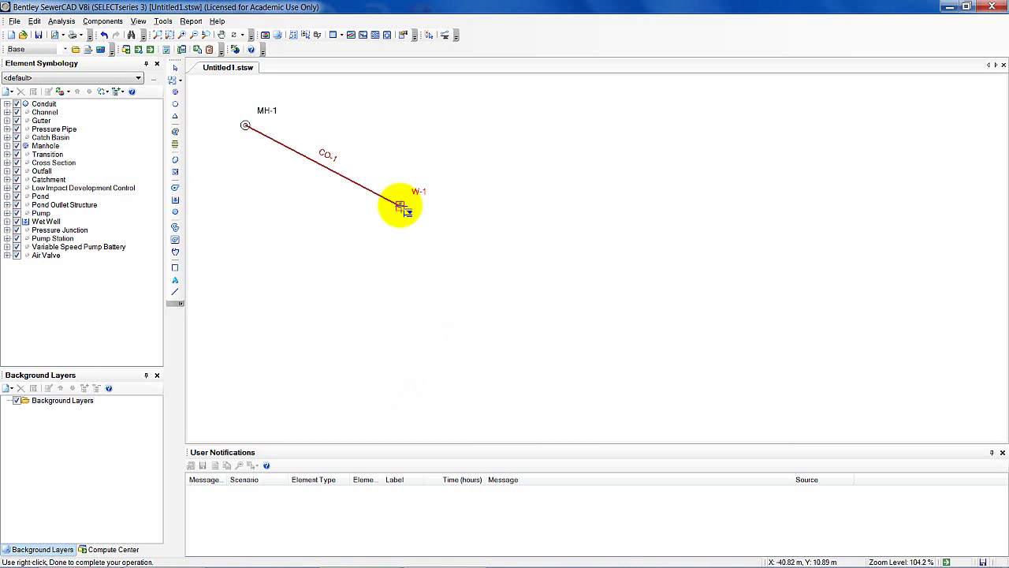
Extend the network east from the wet well with a conduit to a pump and a pressure pipe to a pressure junction.
right_click(498, 209)
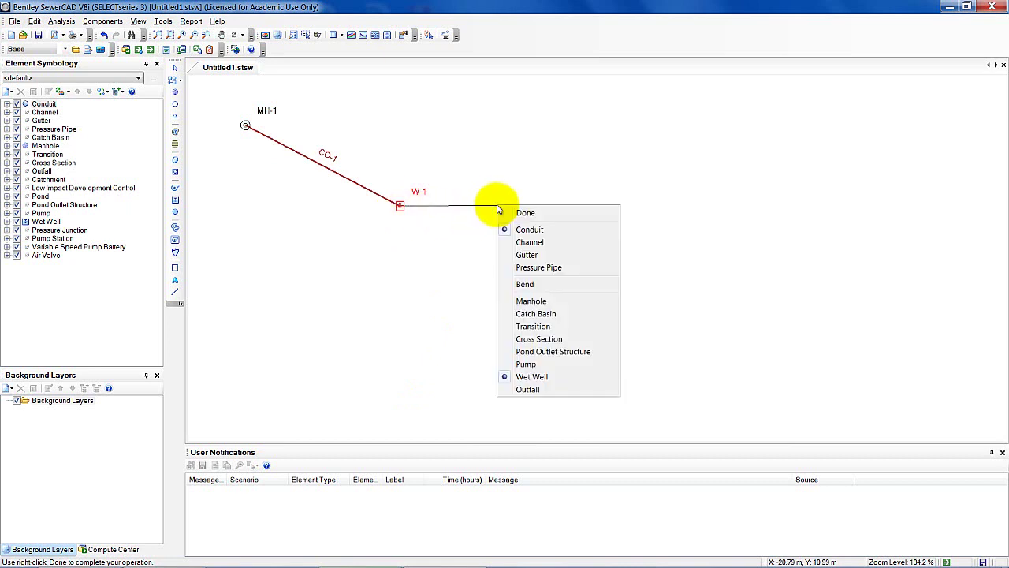
left_click(534, 364)
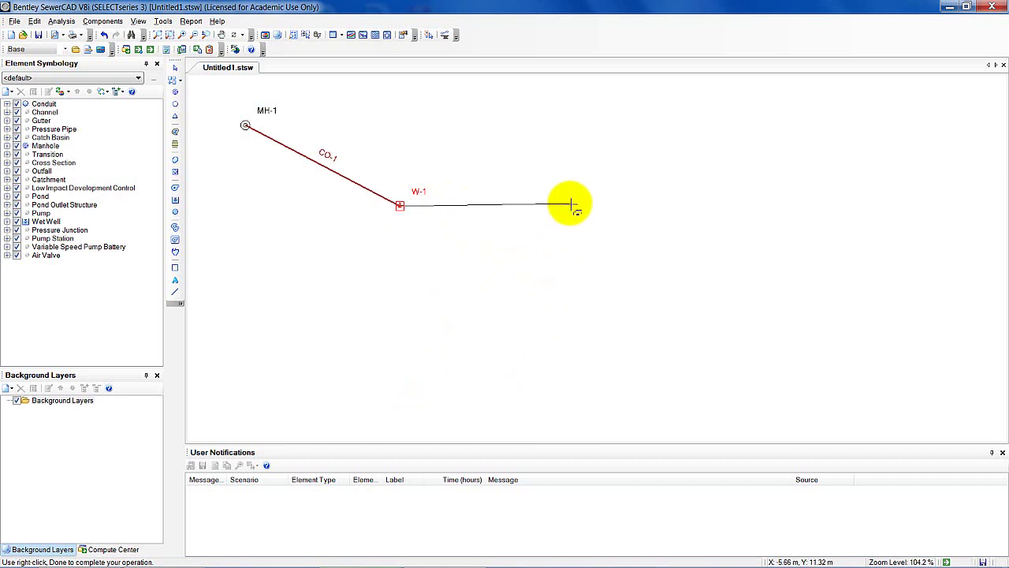
left_click(569, 205)
right_click(569, 203)
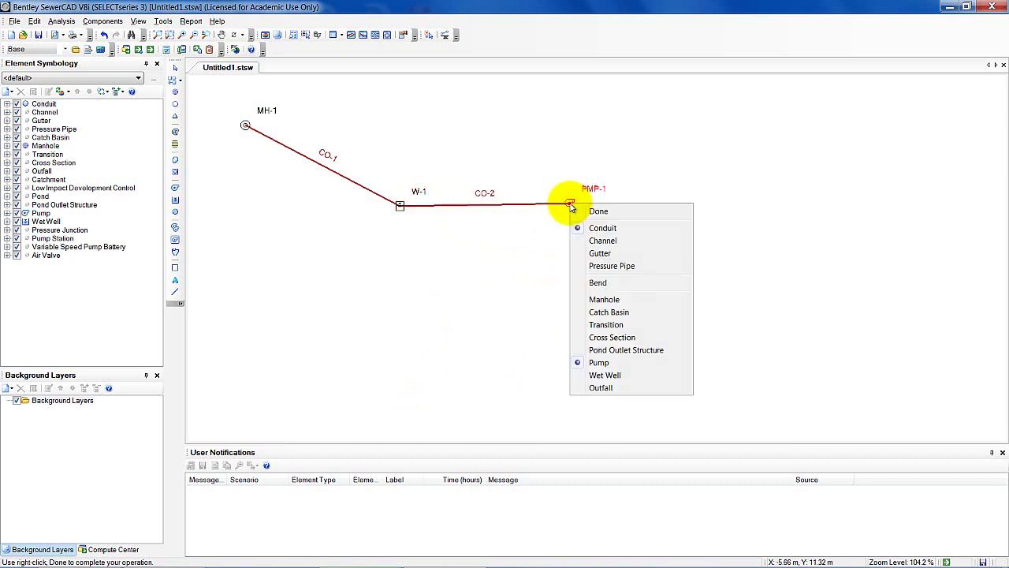
left_click(603, 266)
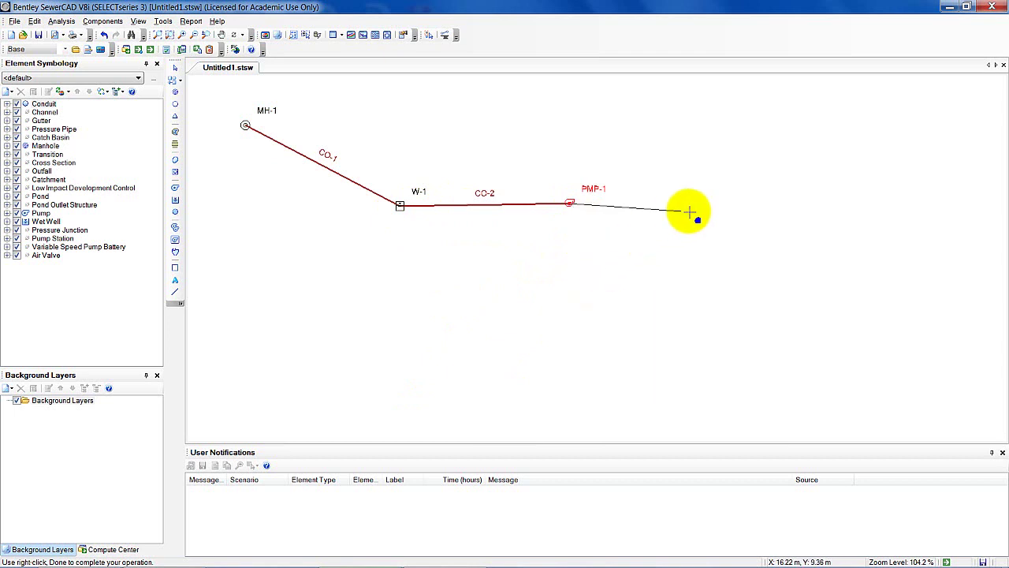
left_click(713, 204)
Extend the network east from the pressure junction with a pressure pipe to an outfall and finish the layout.
right_click(713, 204)
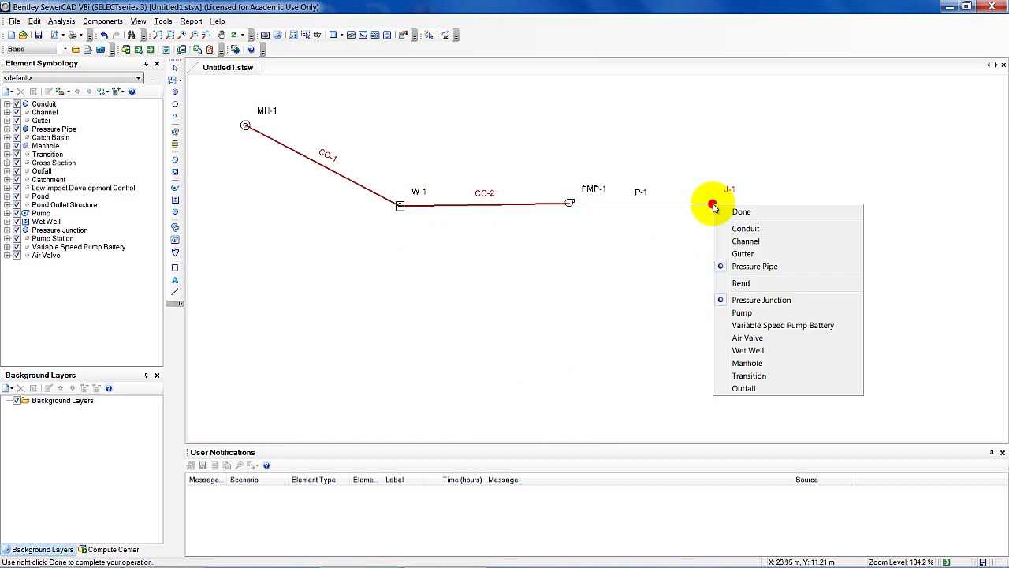
left_click(743, 388)
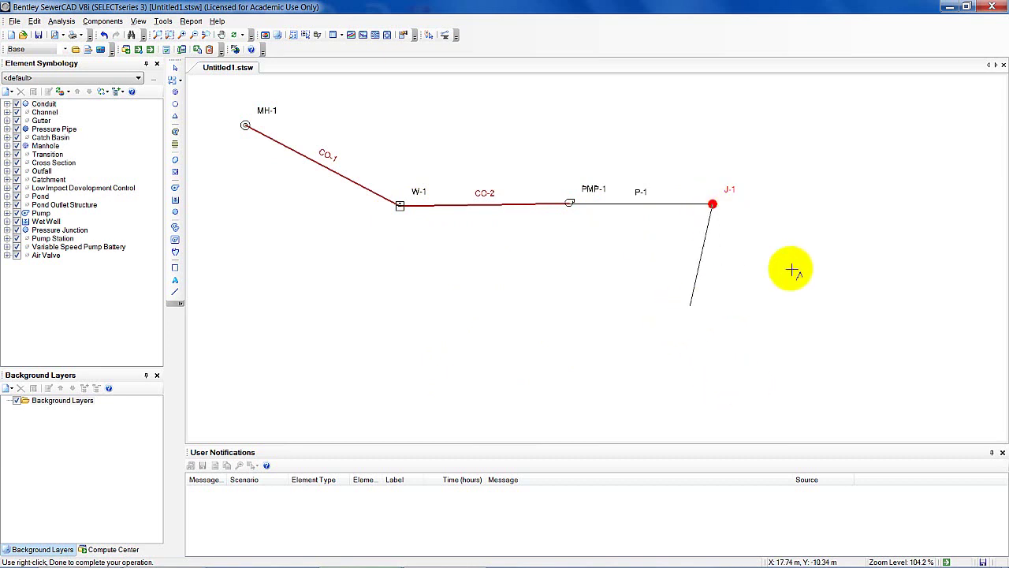
left_click(906, 206)
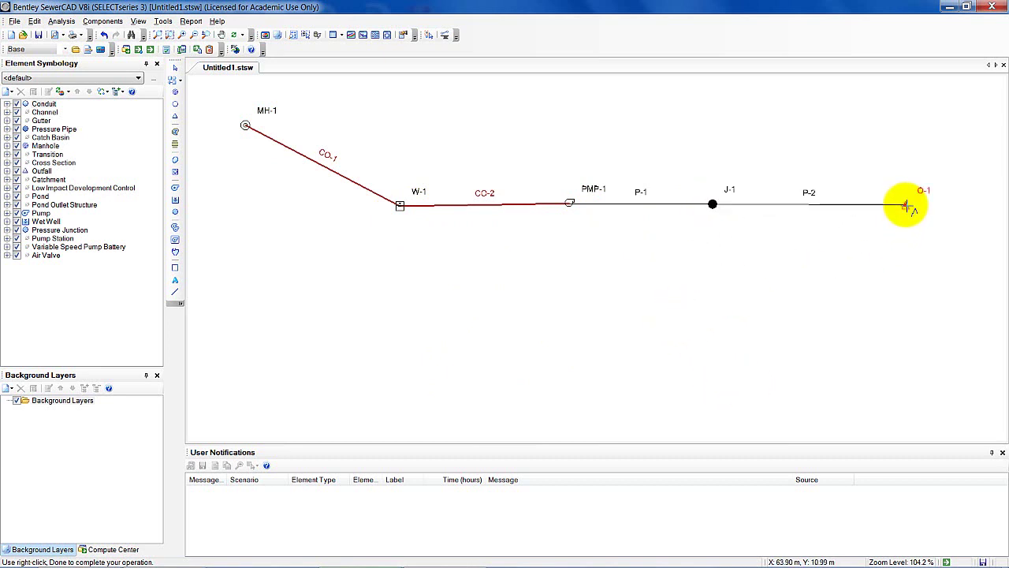
right_click(907, 205)
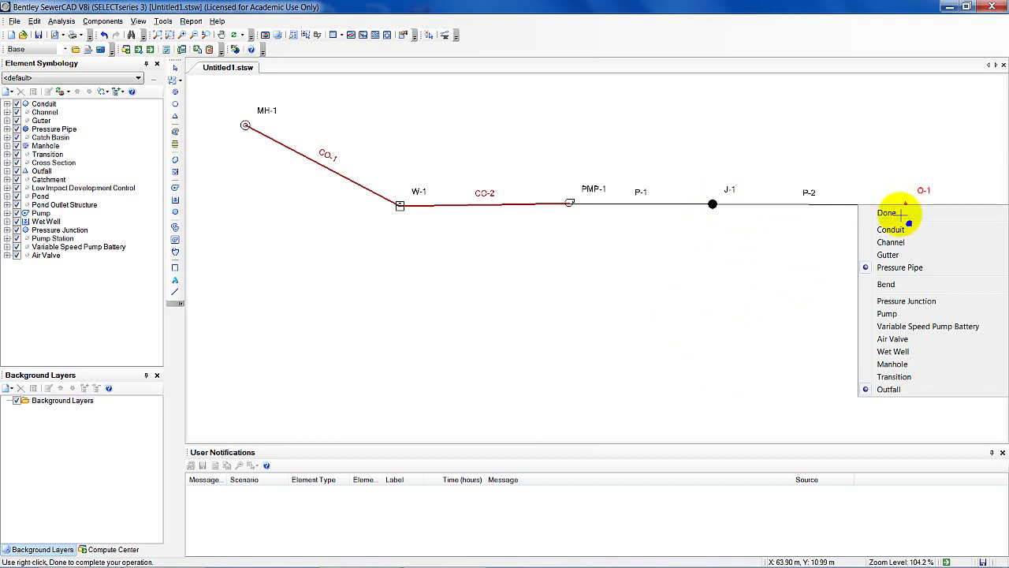
left_click(901, 214)
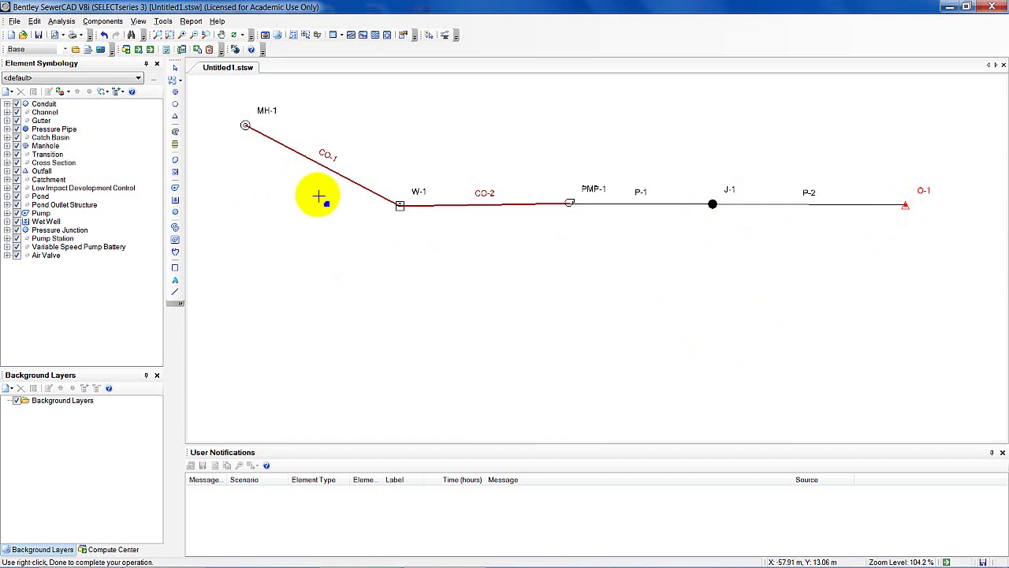
Lay out a second manhole below MH-1 and connect it by conduit to a transition that splits conduit CO-1.
left_click(175, 85)
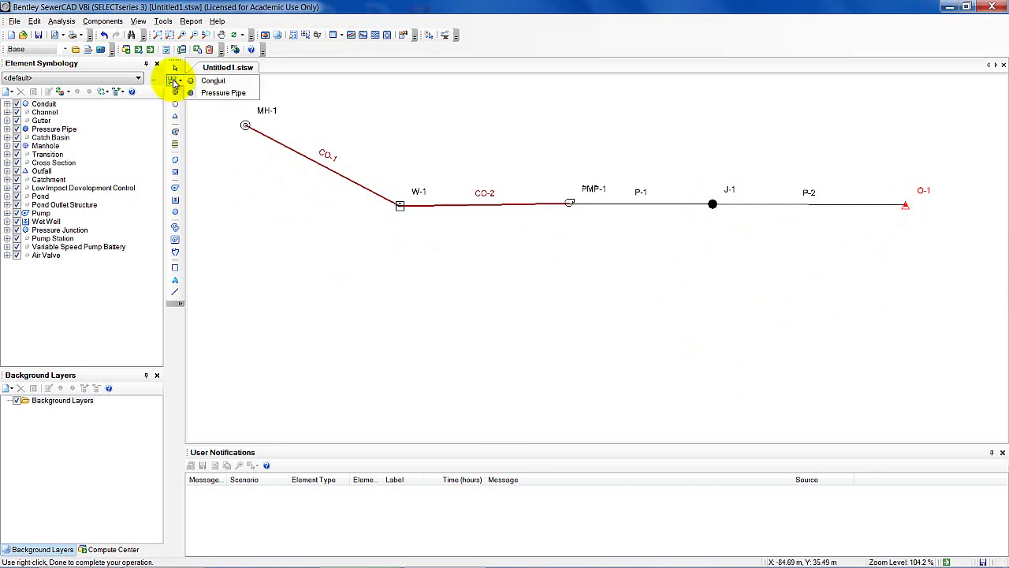
left_click(197, 80)
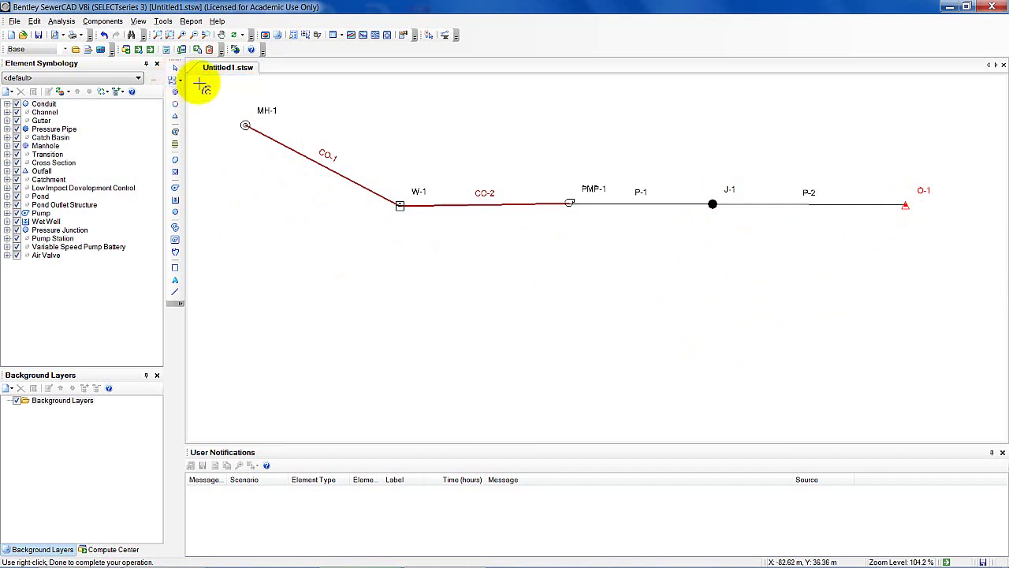
left_click(248, 280)
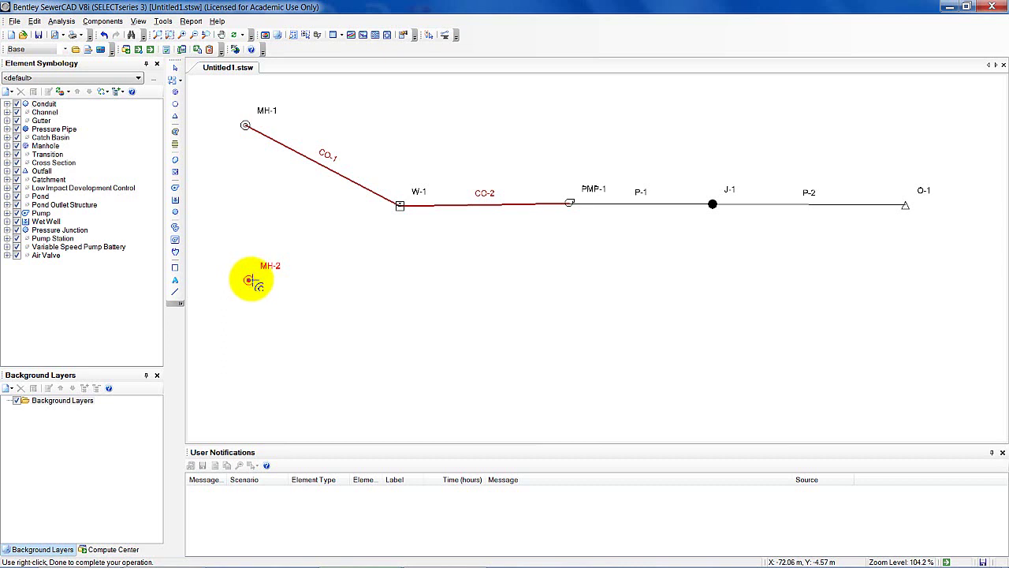
right_click(285, 256)
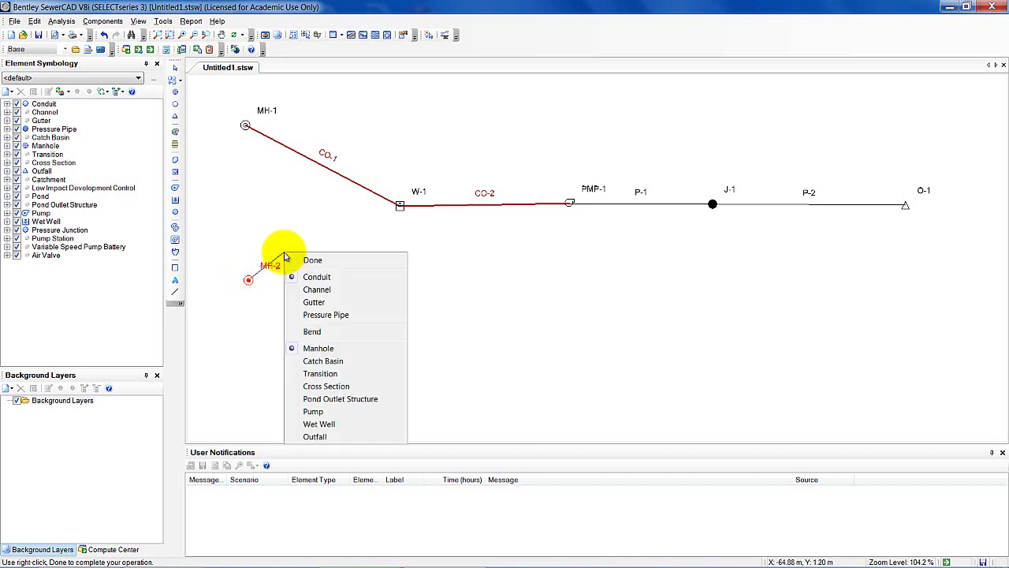
left_click(329, 374)
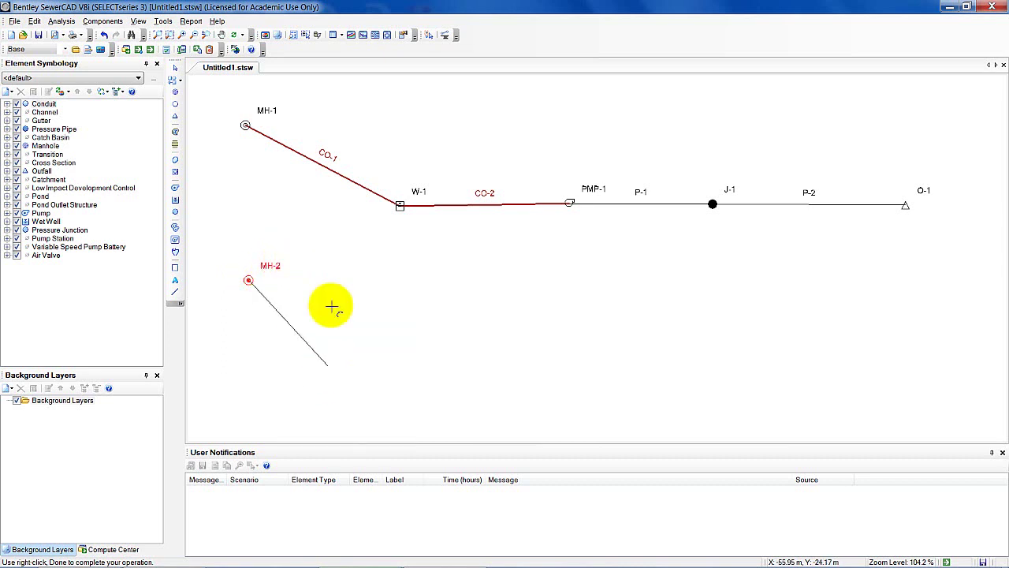
left_click(336, 172)
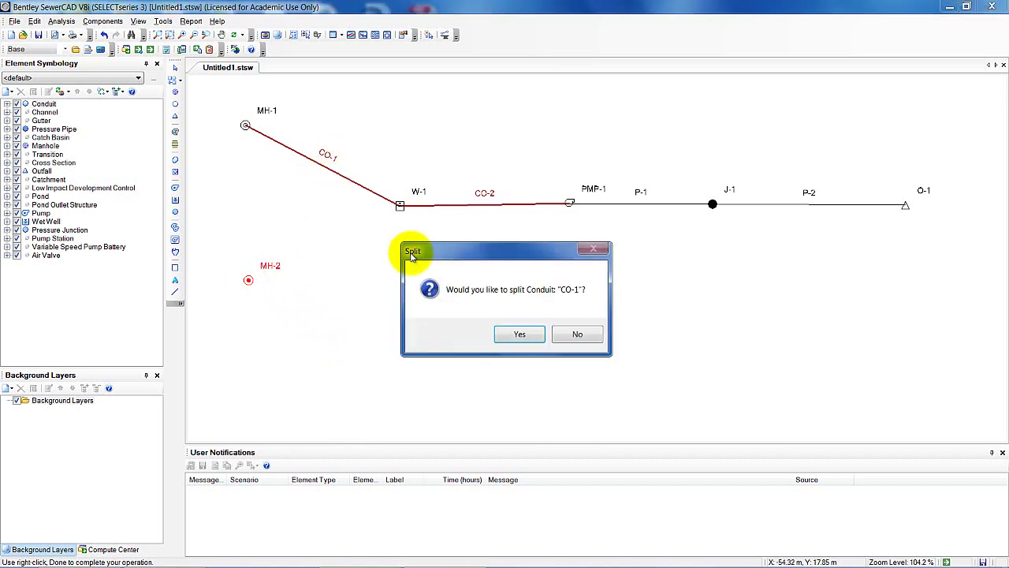
left_click(519, 335)
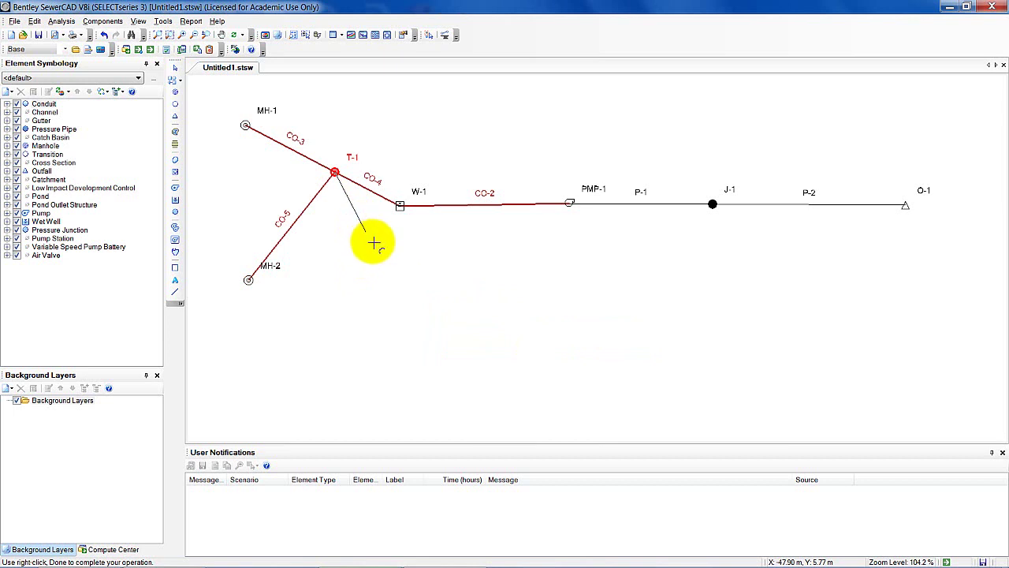
right_click(337, 175)
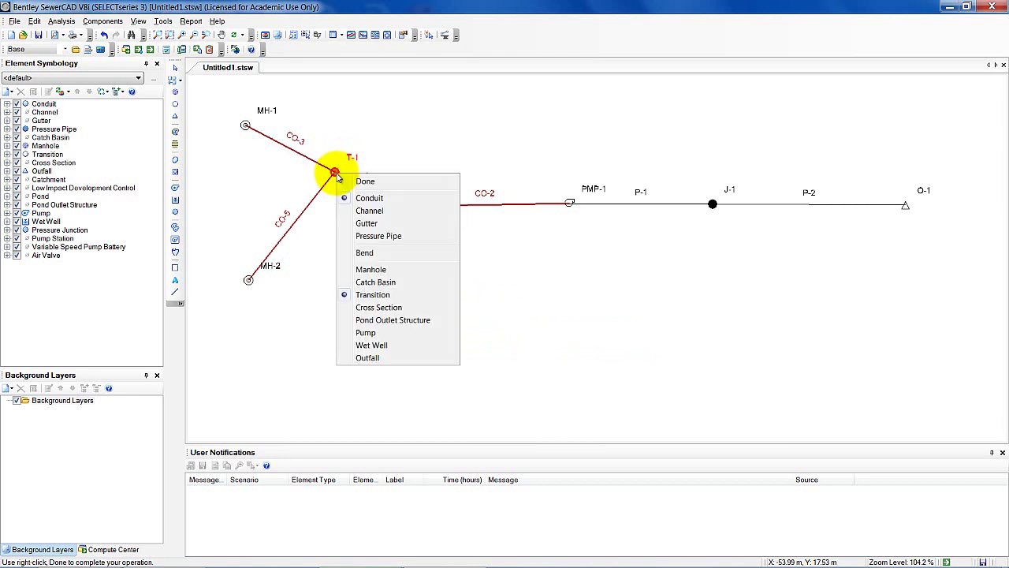
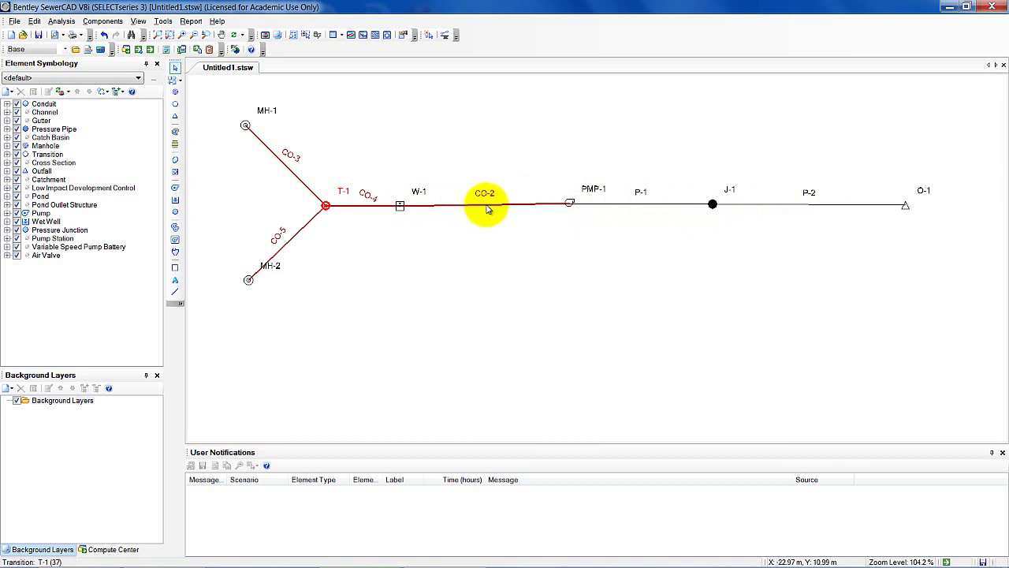
Morph conduit CO-2 between the wet well and the pump into a pressure pipe.
right_click(488, 206)
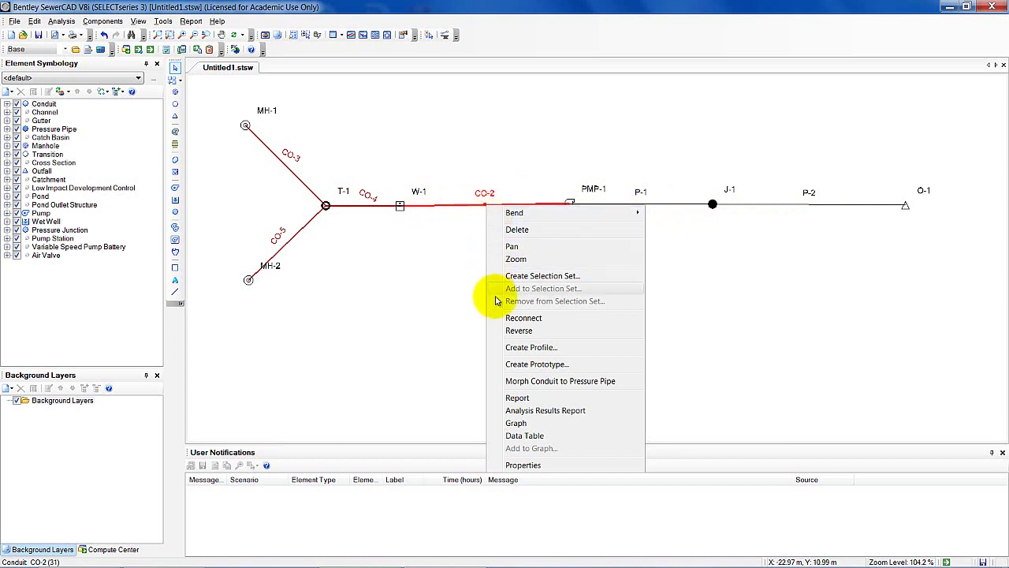
left_click(522, 381)
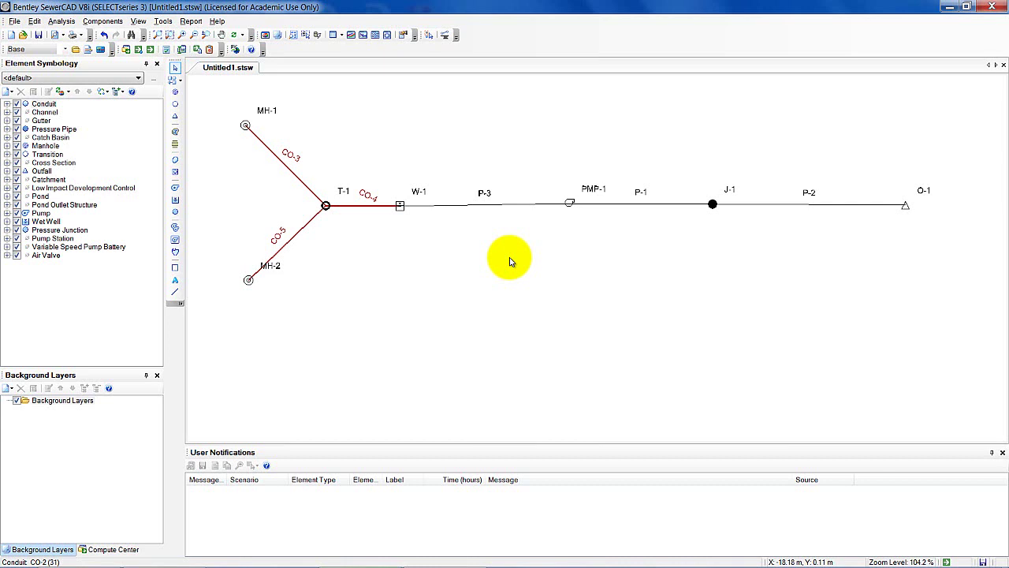
Open the properties of outfall O-1 and set its ground elevation to 16 m.
double_click(905, 206)
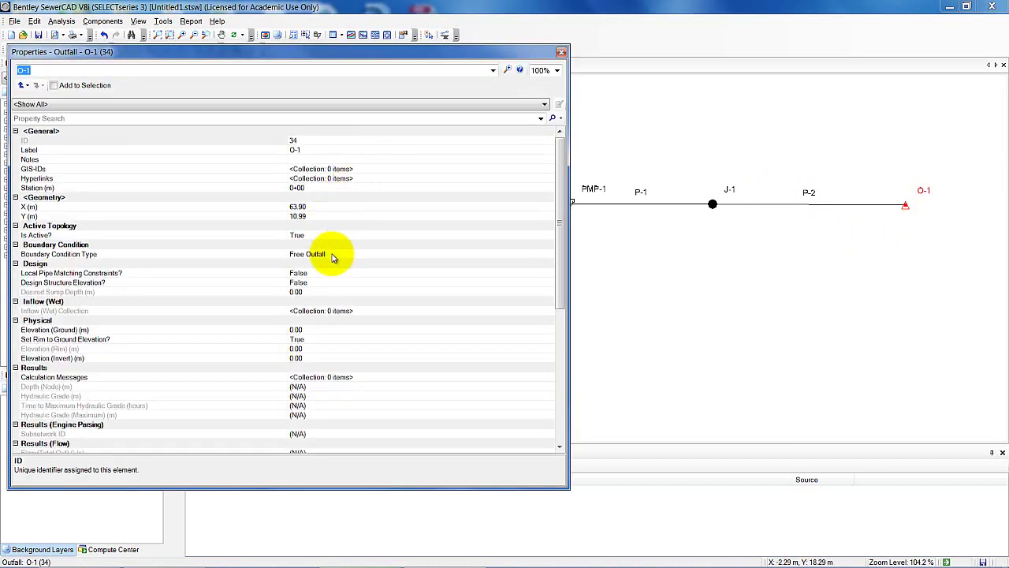
left_click(305, 329)
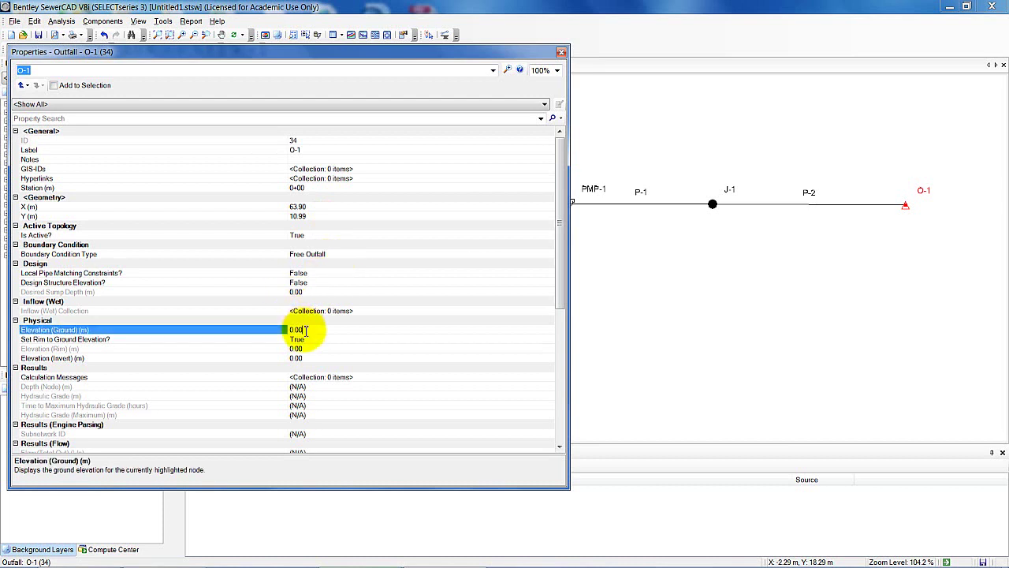
left_click_drag(271, 331, 331, 331)
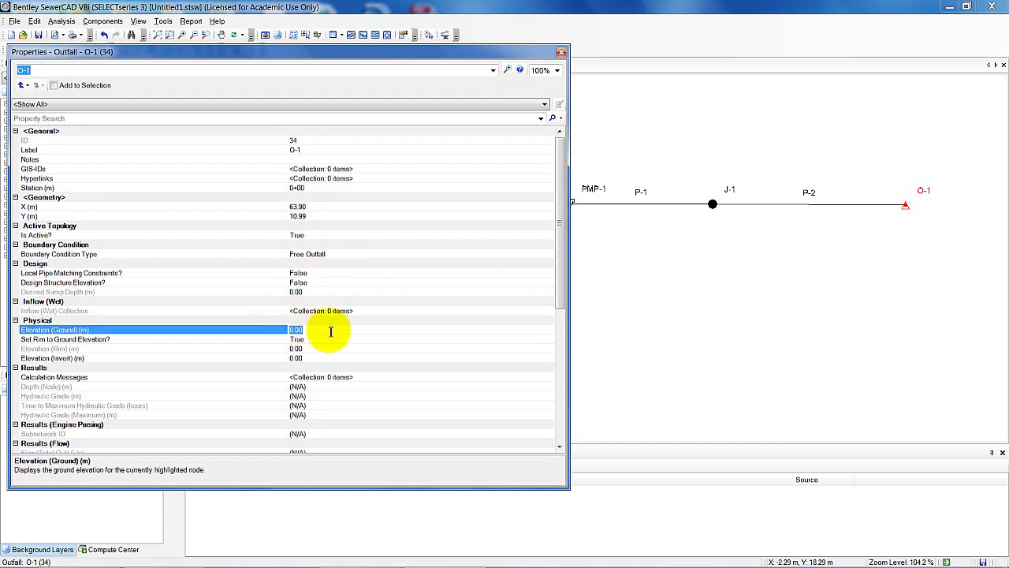
type("16")
left_click(323, 339)
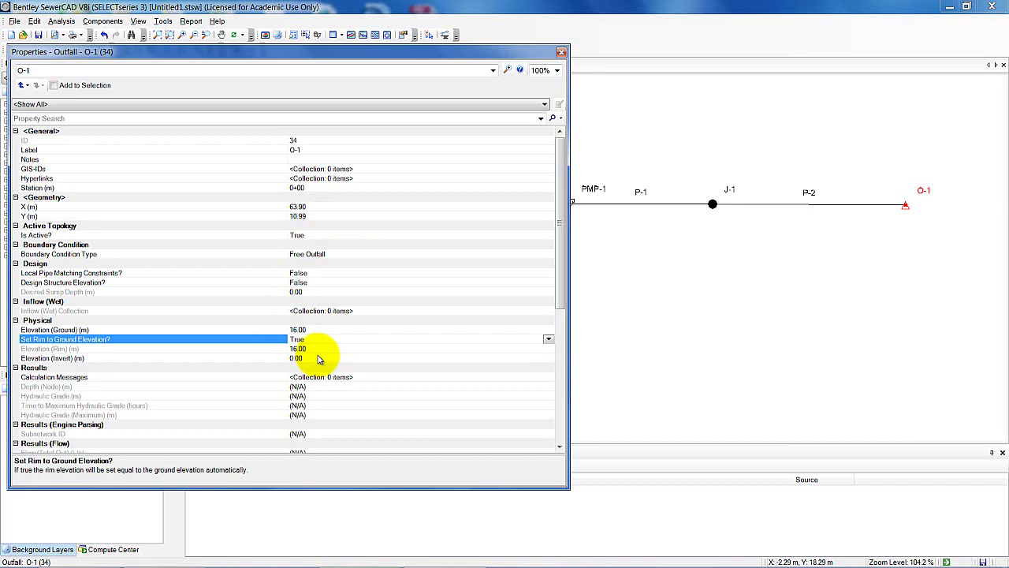
Set the outfall's invert elevation to 14 m, keeping the boundary condition type as Free Outfall.
left_click(319, 358)
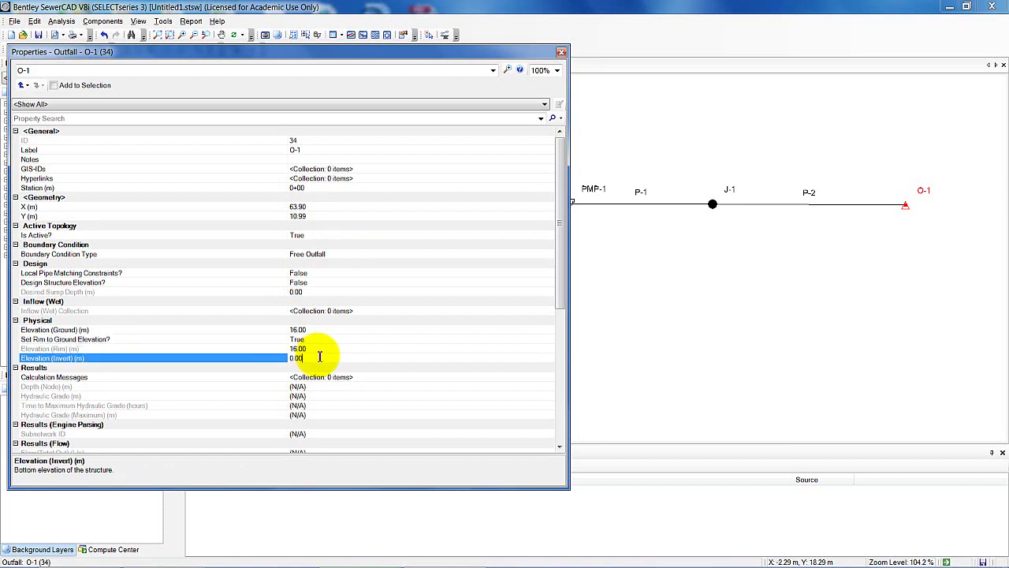
type("14")
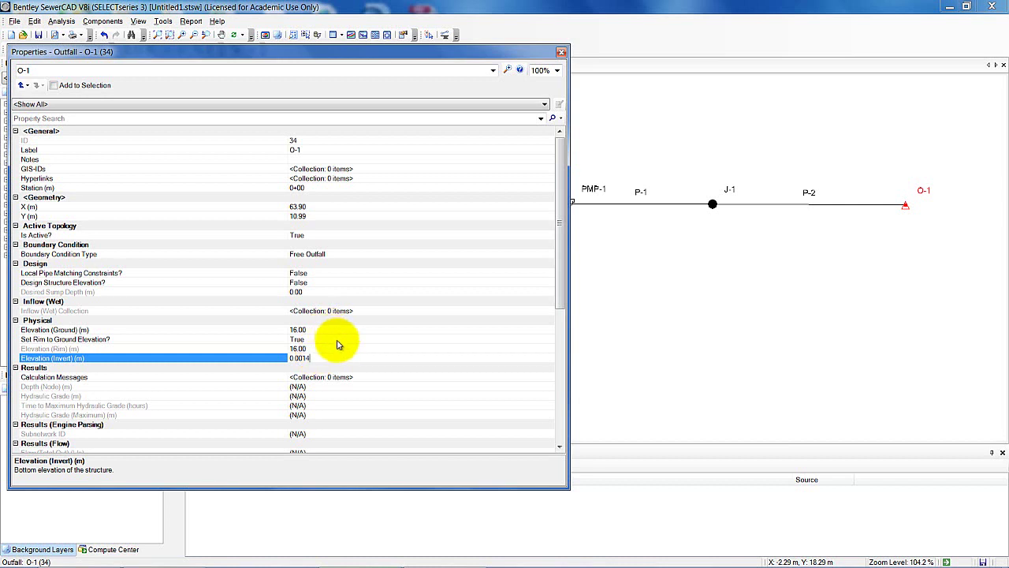
key("BackSpace")
key("BackSpace")
key("BackSpace")
key("BackSpace")
key("BackSpace")
key("BackSpace")
type("14")
left_click(337, 253)
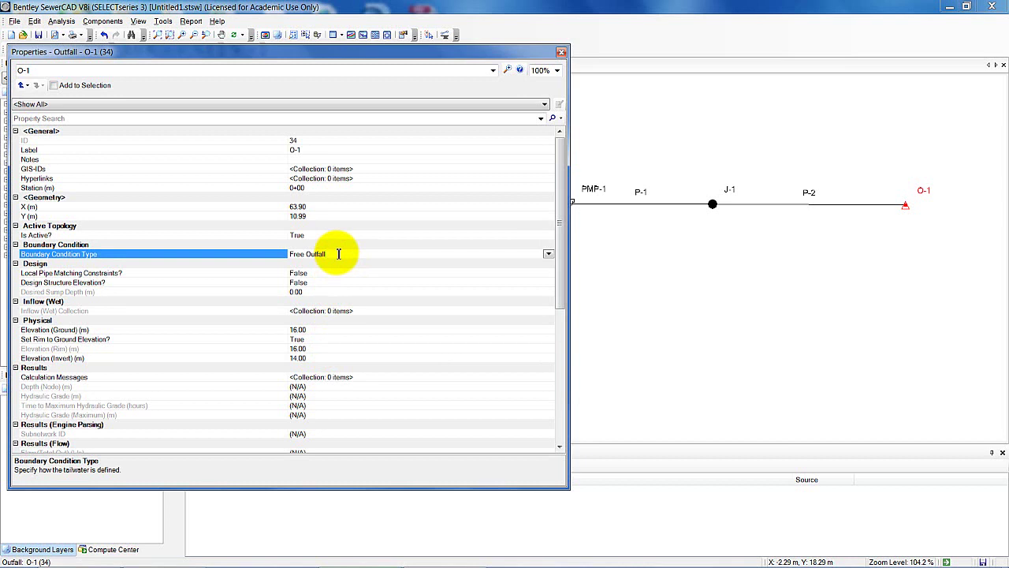
Switch the properties to manhole MH-1 and set its ground elevation to 11.1 m.
left_click(493, 70)
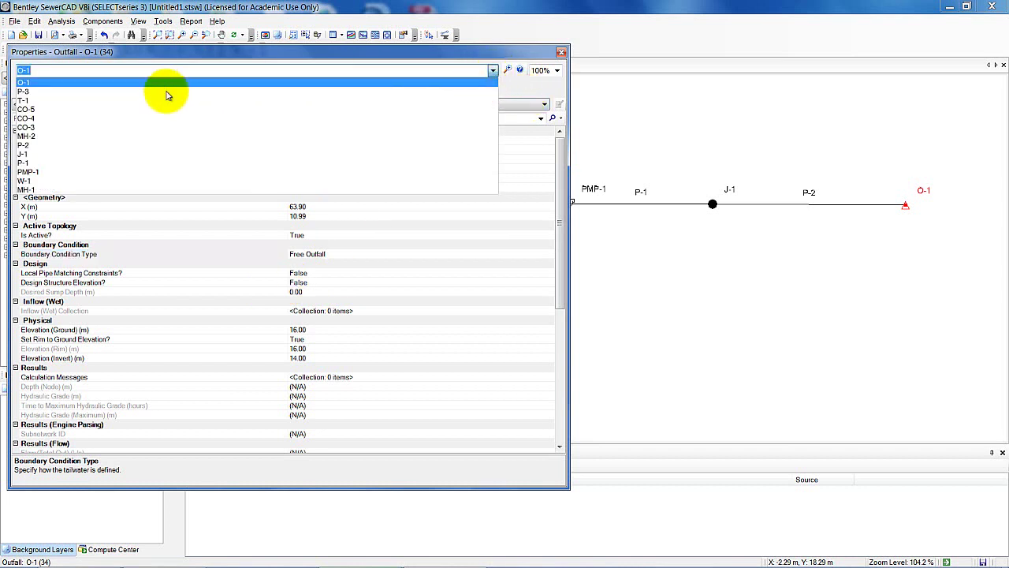
left_click(72, 190)
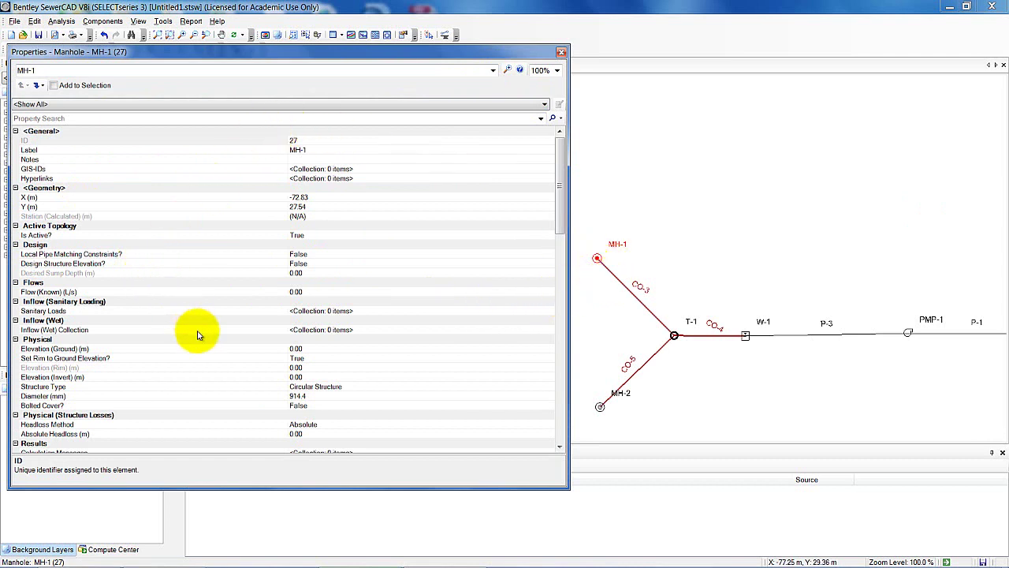
left_click(299, 349)
left_click(300, 348)
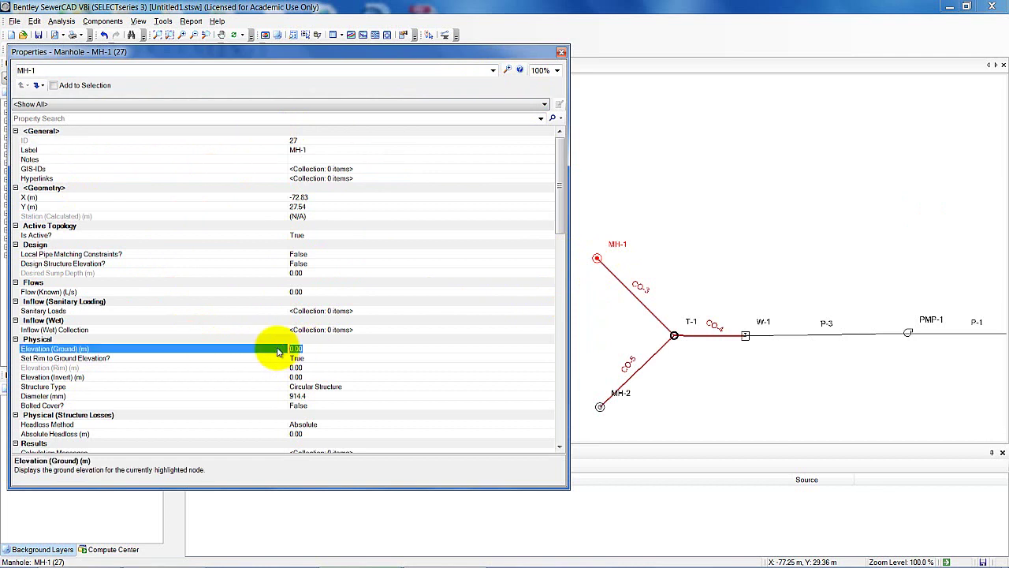
type("11.1")
Set the manhole's Set Rim to Ground Elevation option to False and enter a rim elevation of 11 m.
left_click(277, 359)
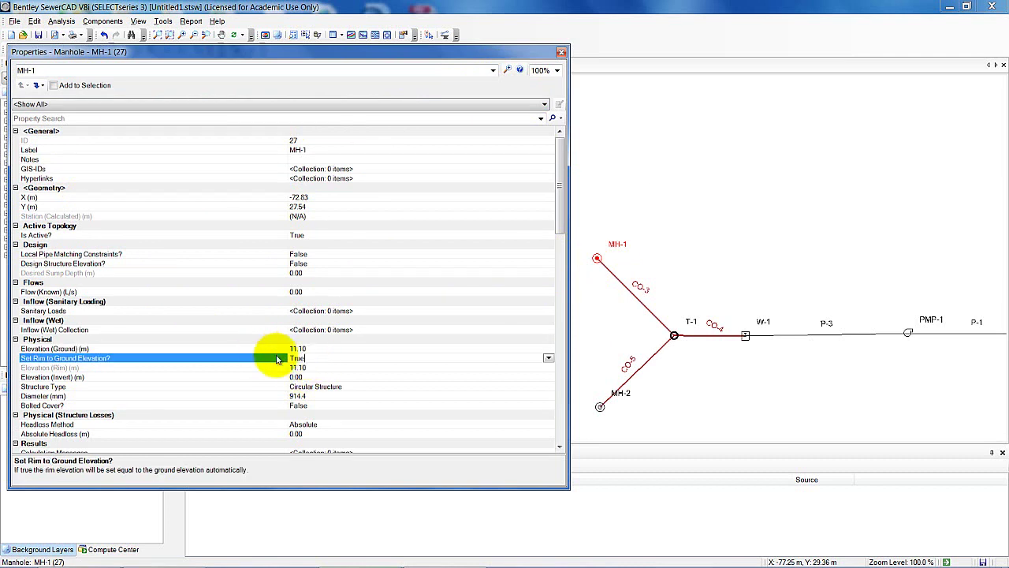
left_click(550, 358)
left_click(306, 379)
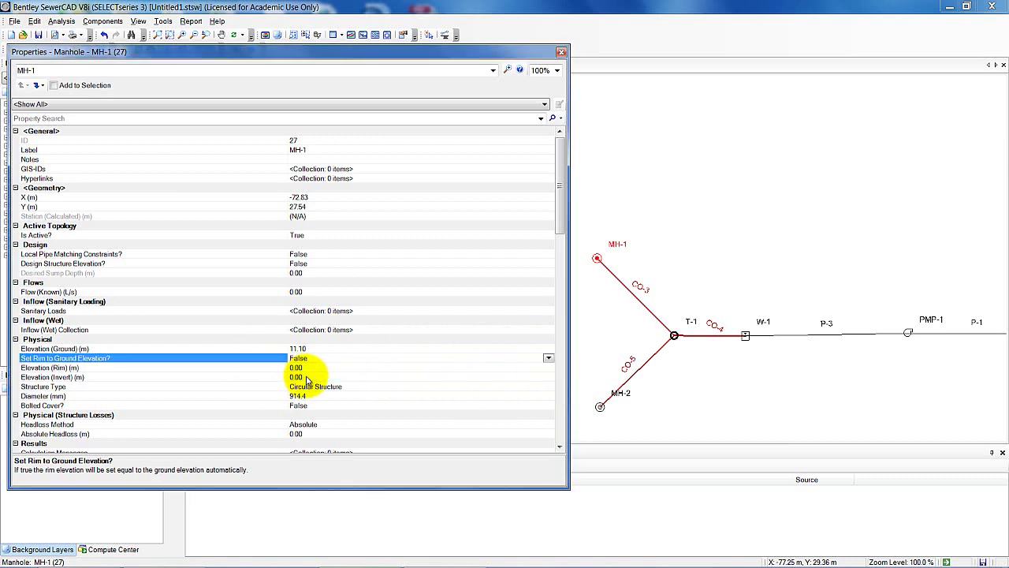
left_click(308, 367)
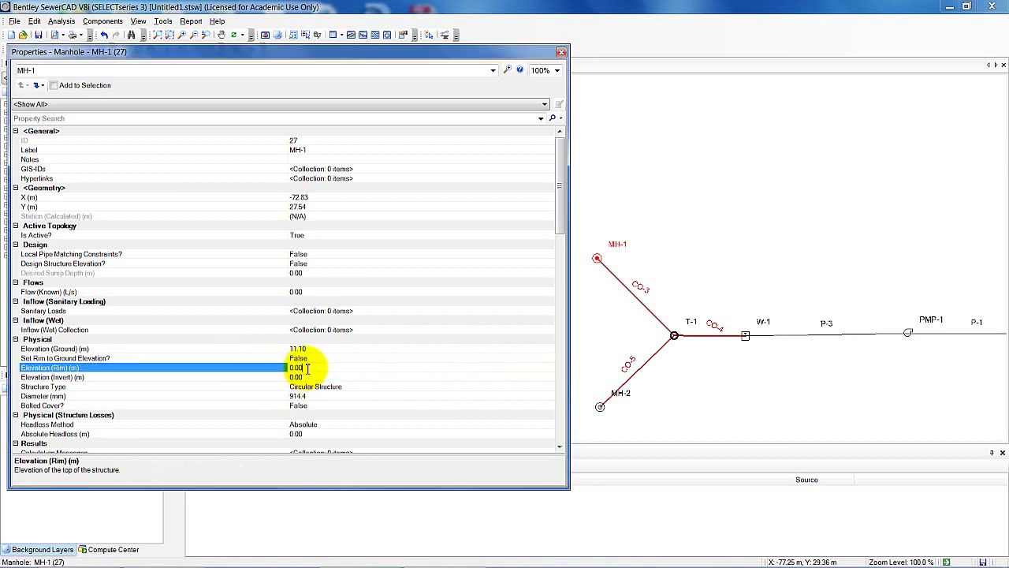
key("BackSpace")
key("BackSpace")
key("BackSpace")
key("BackSpace")
type("101")
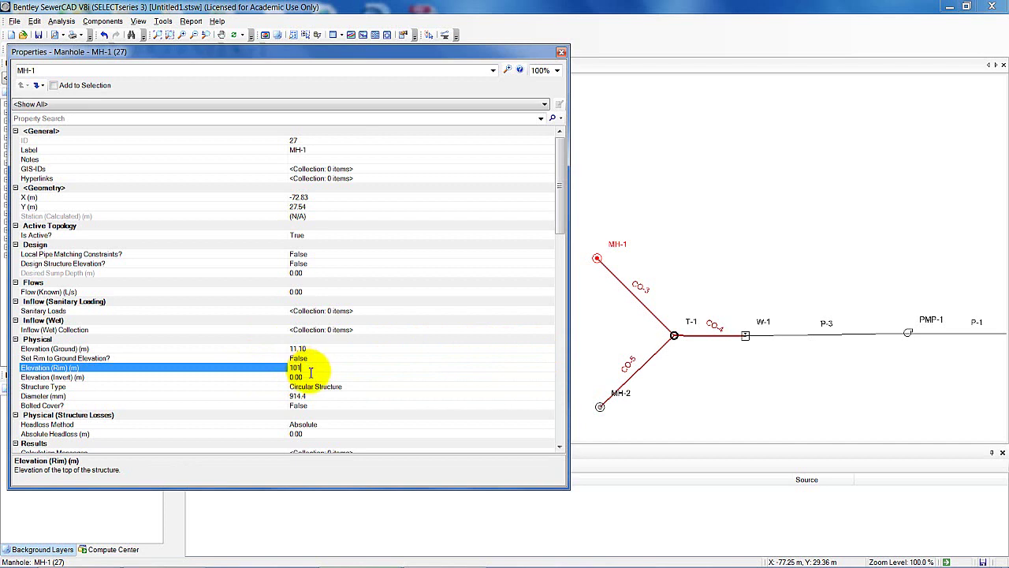
key("BackSpace")
key("BackSpace")
Set the invert elevation of manhole MH-1 to 9 m.
left_click(313, 378)
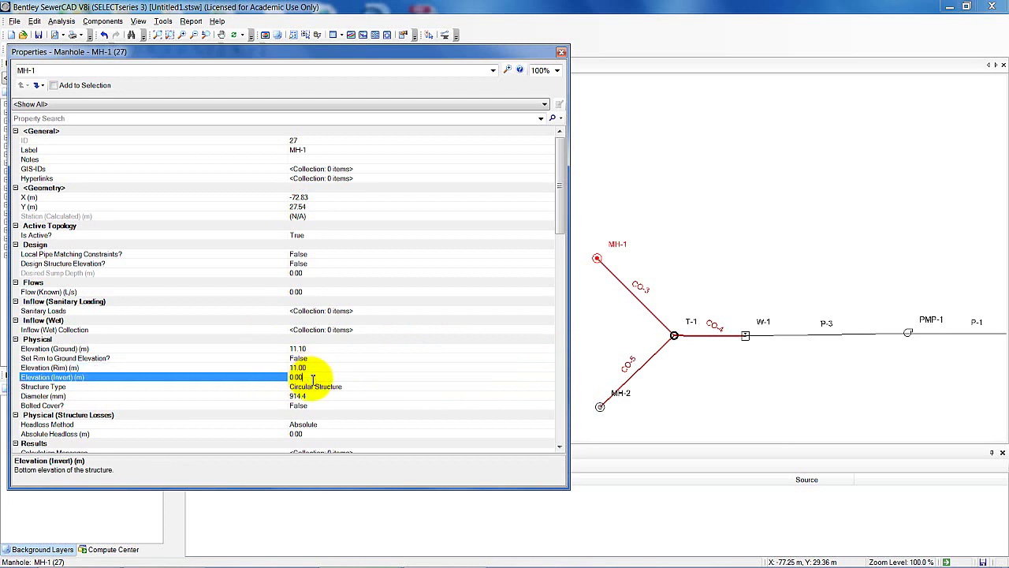
left_click_drag(313, 378, 283, 382)
type("9")
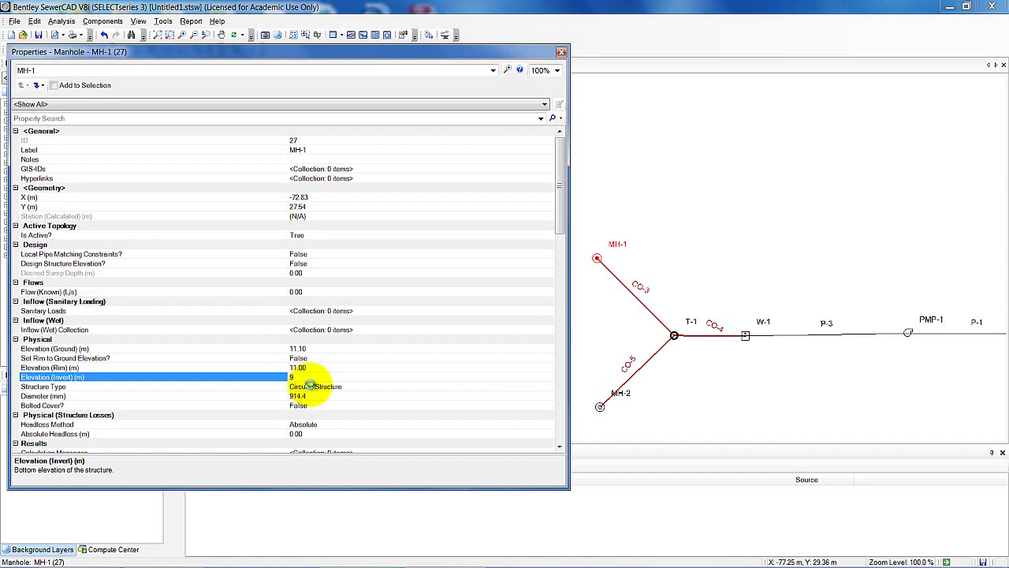
left_click(309, 386)
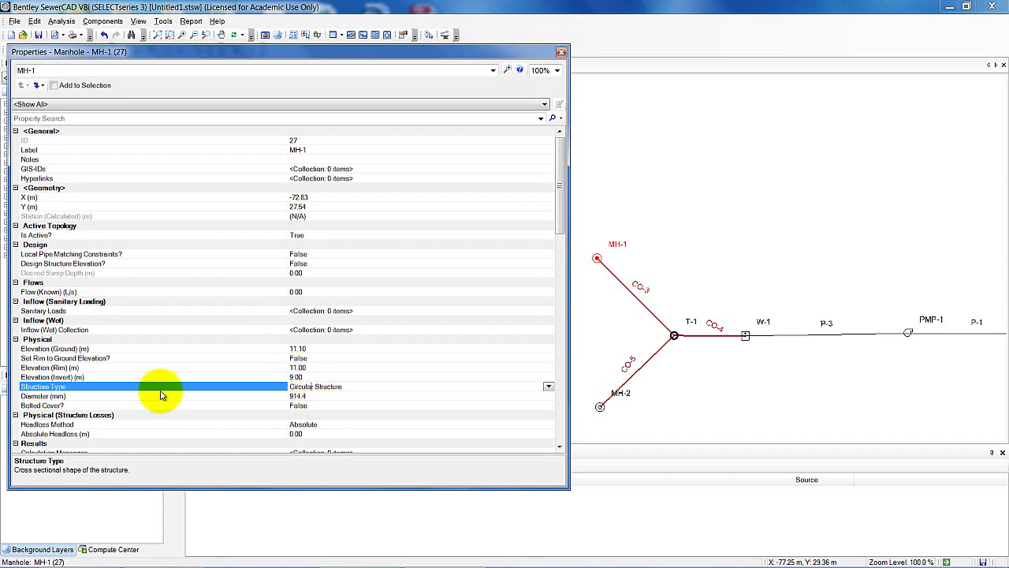
Change the display unit of the manhole Diameter field from mm to m.
right_click(104, 400)
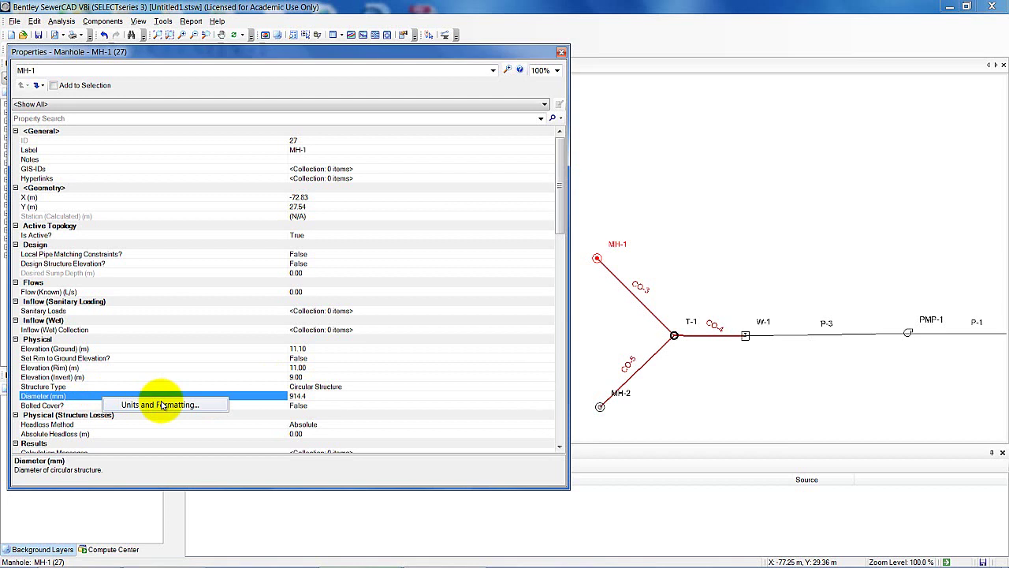
left_click(162, 405)
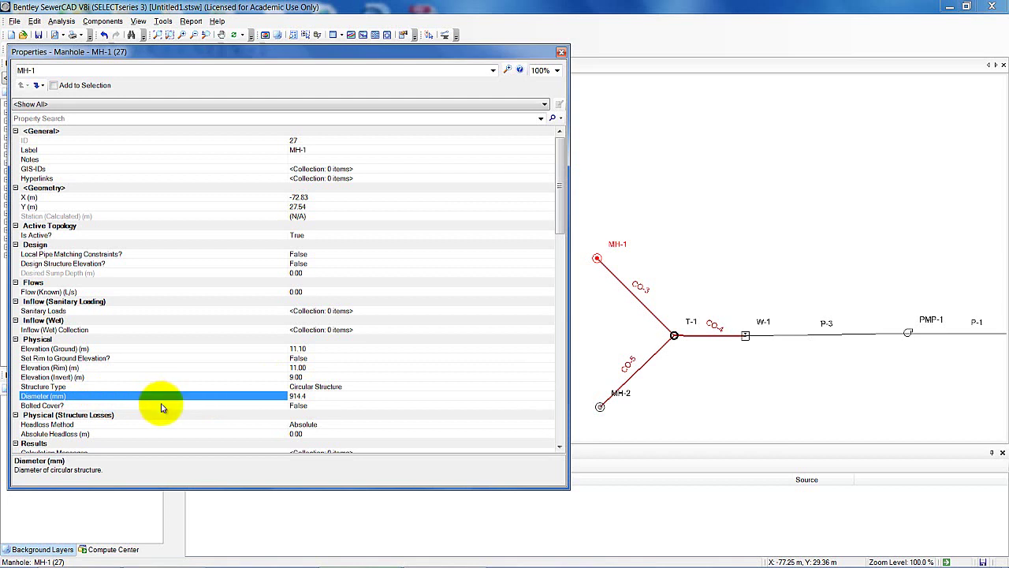
left_click(298, 263)
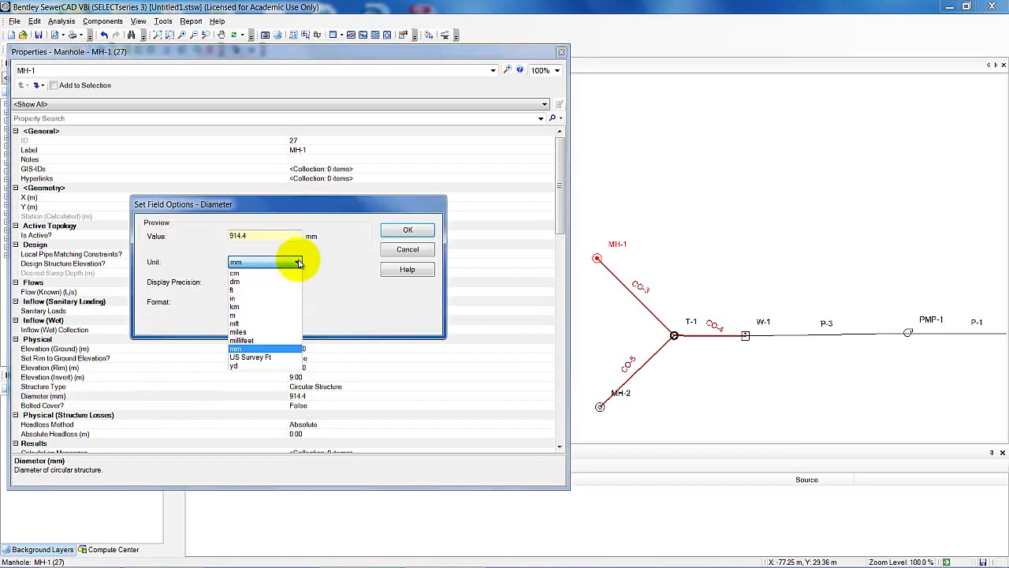
left_click(240, 316)
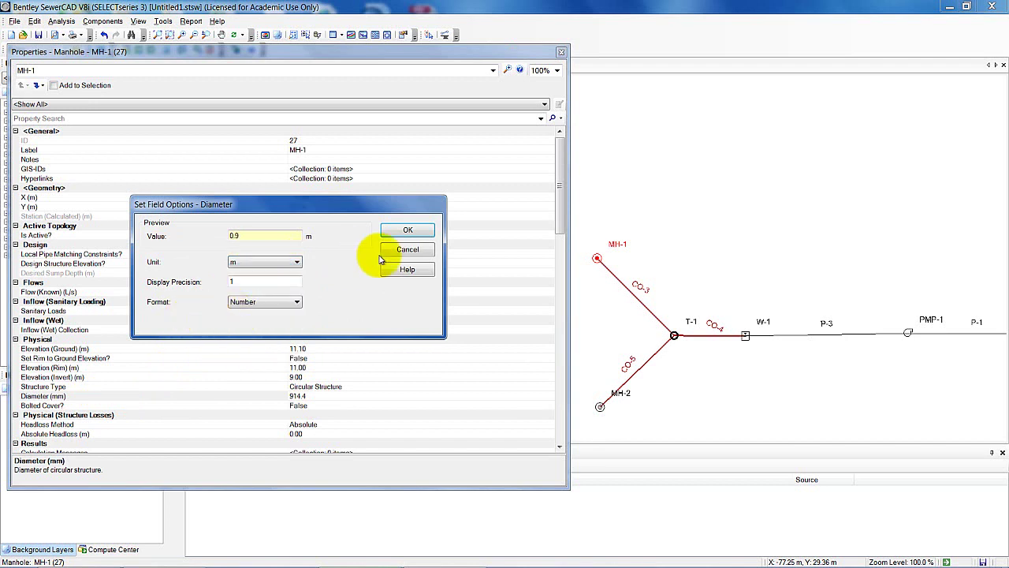
left_click(408, 231)
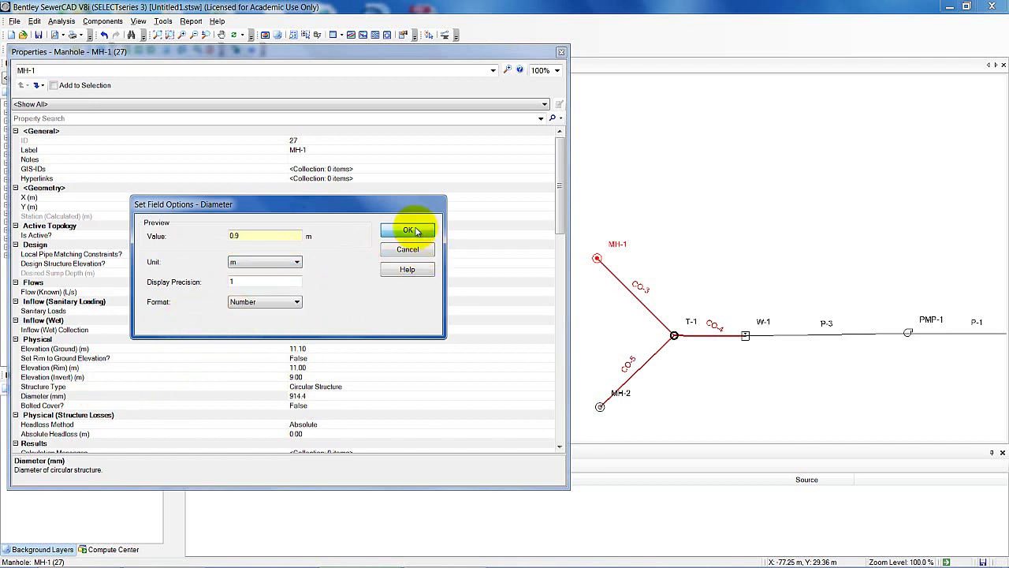
Set the diameter of manhole MH-1 to 1.0 m.
left_click(326, 395)
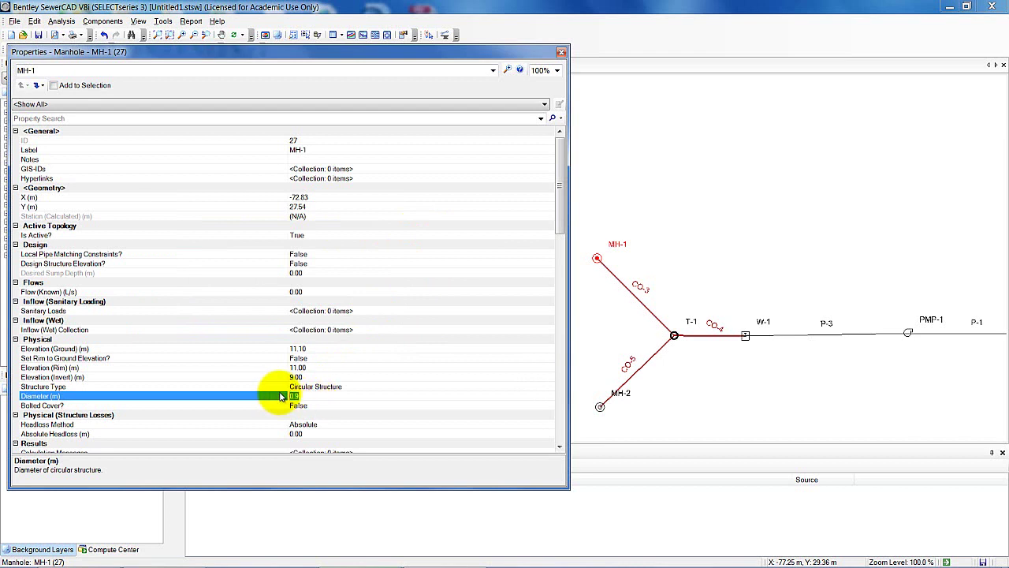
type("1.0")
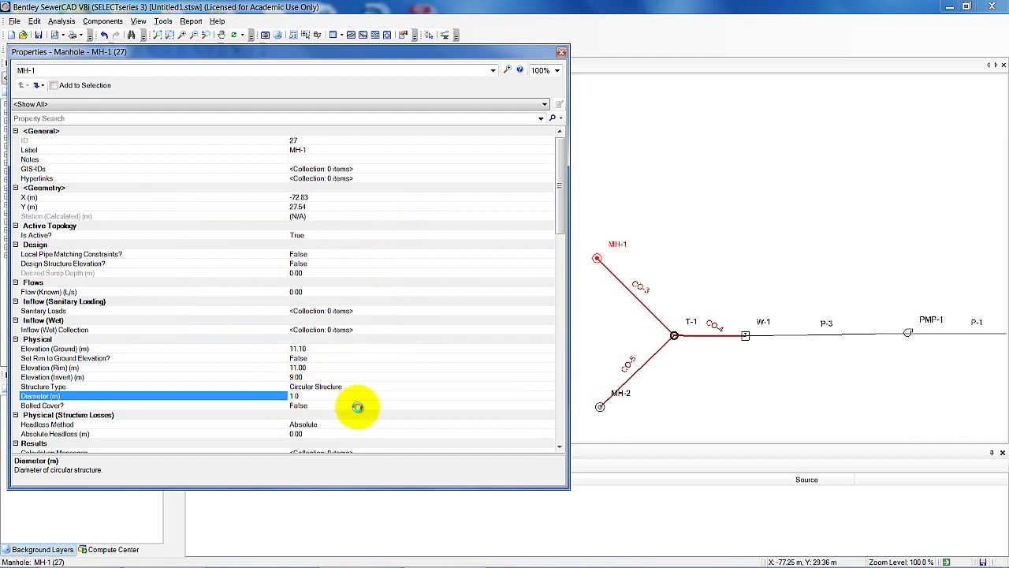
left_click(358, 406)
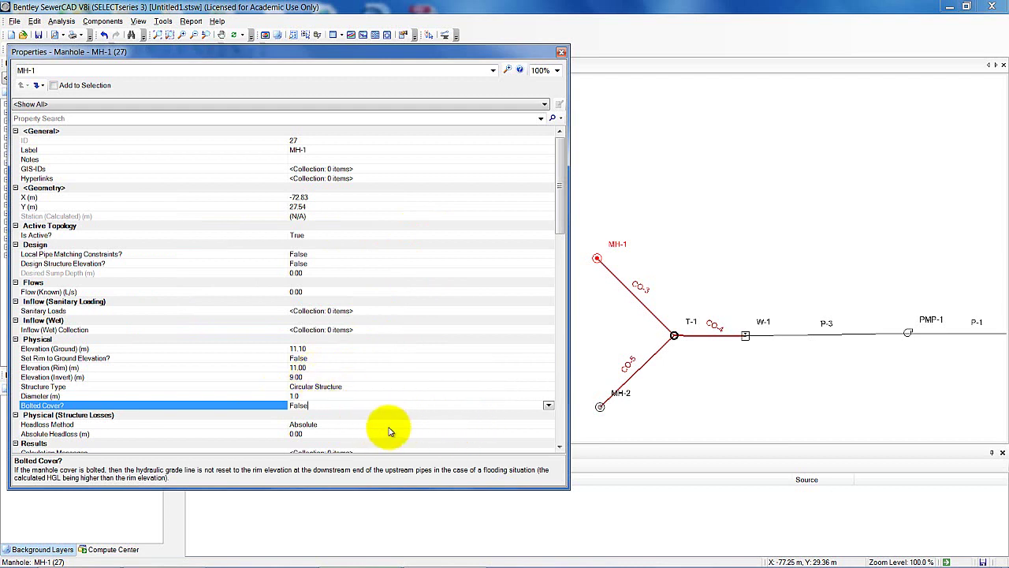
Set the headloss method of manhole MH-1 to Standard and its headloss coefficient to 0.25.
left_click(344, 425)
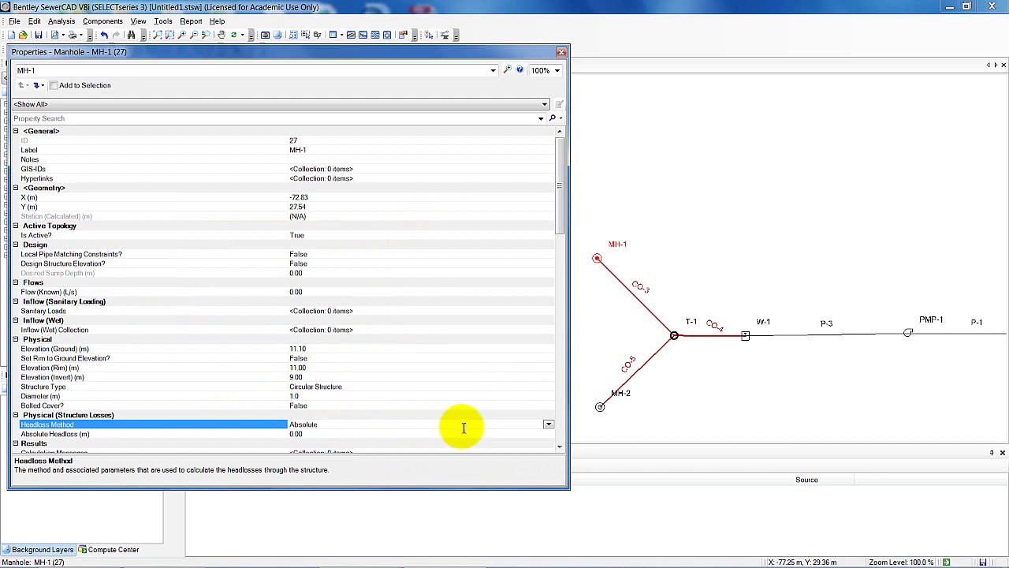
left_click(548, 424)
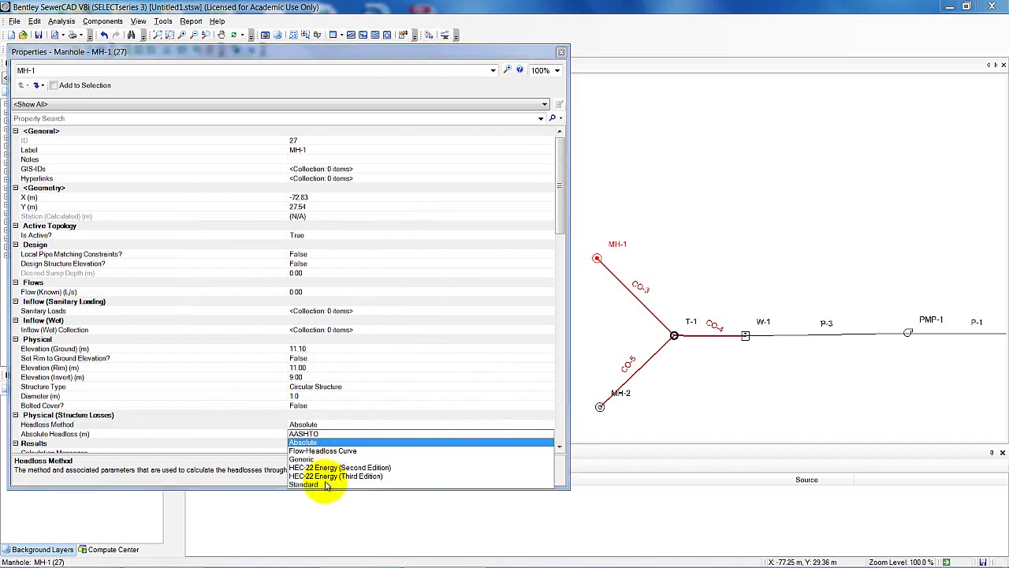
left_click(324, 484)
left_click(331, 433)
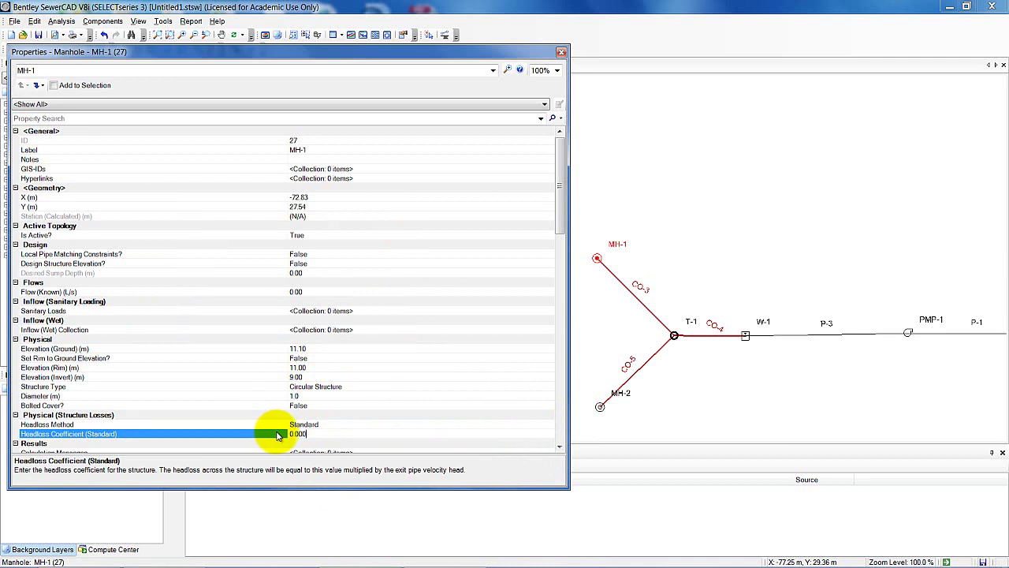
key("BackSpace")
key("BackSpace")
key("BackSpace")
key("BackSpace")
key("BackSpace")
type("0.25")
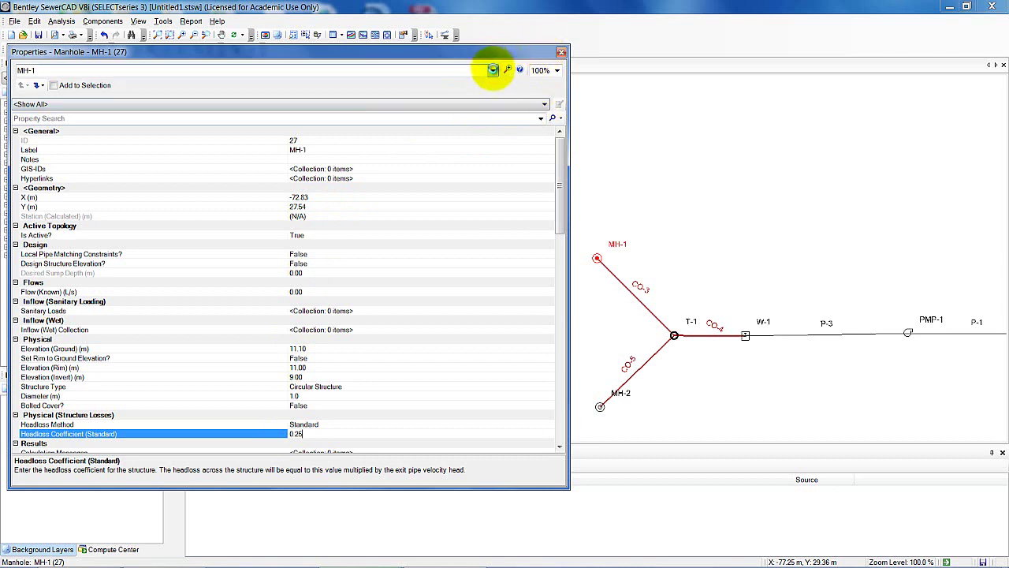
Switch the properties to manhole MH-2 and set its ground elevation to 11.1 m, keeping Set Rim to Ground Elevation at True.
left_click(493, 72)
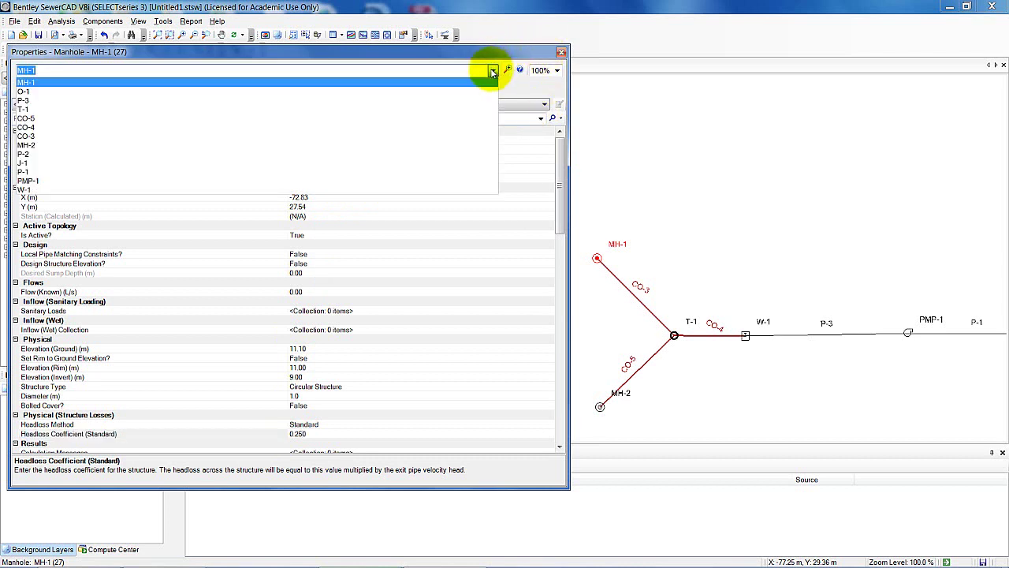
left_click(201, 146)
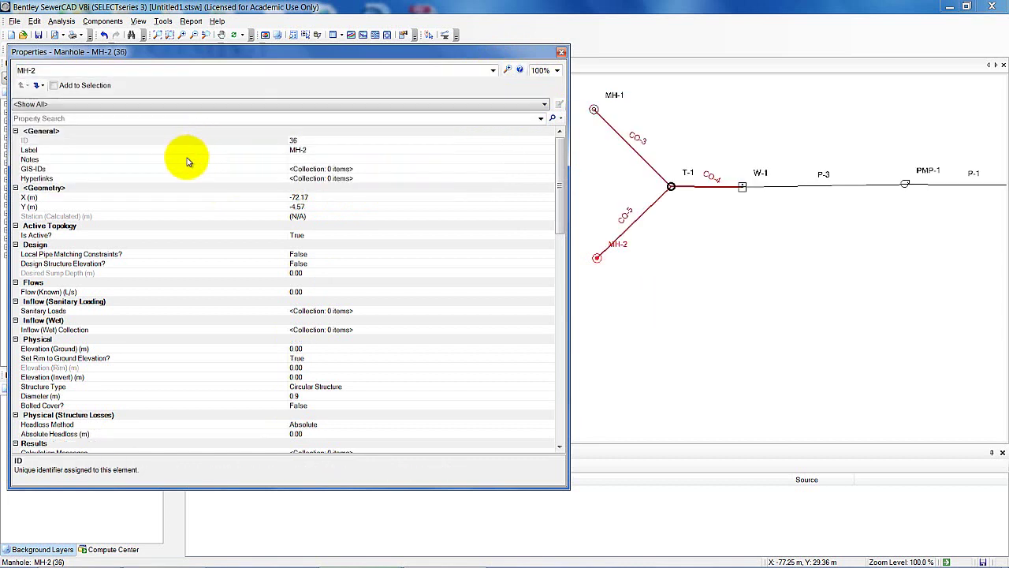
left_click(310, 348)
left_click_drag(310, 348, 266, 347)
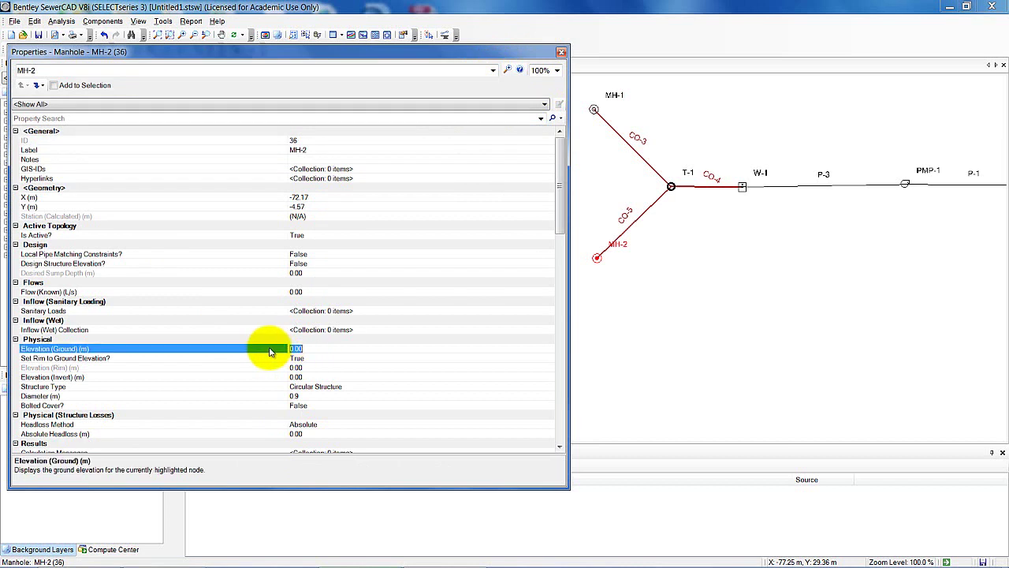
type("11.1")
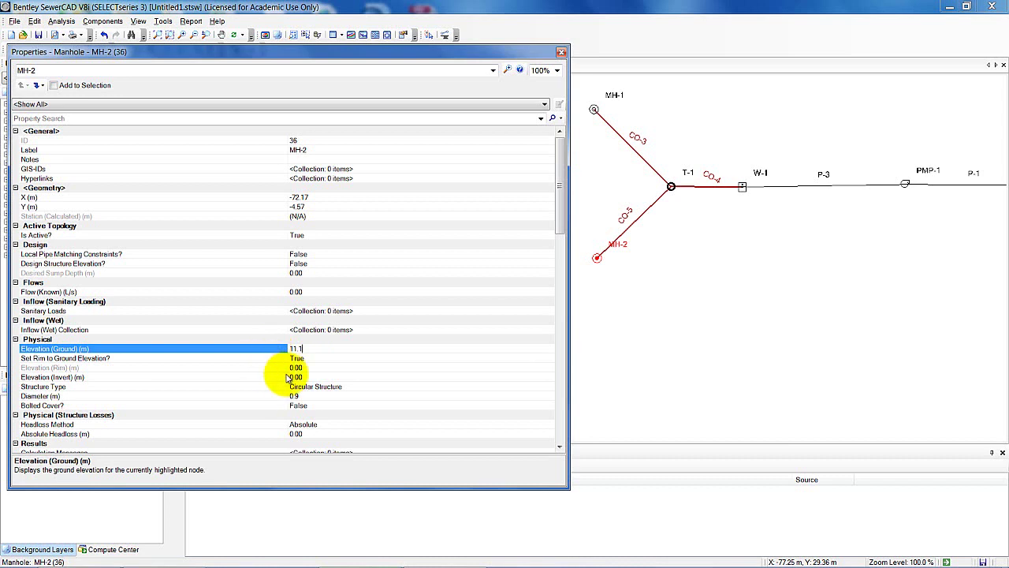
left_click(306, 359)
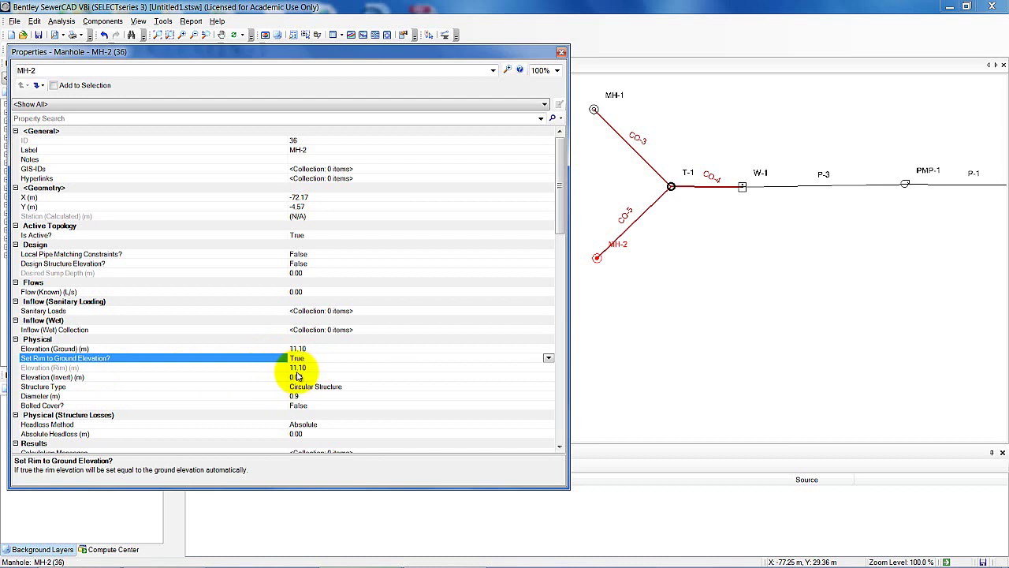
Set the invert elevation of manhole MH-2 to 9 m and its diameter to 1.0 m.
left_click(298, 377)
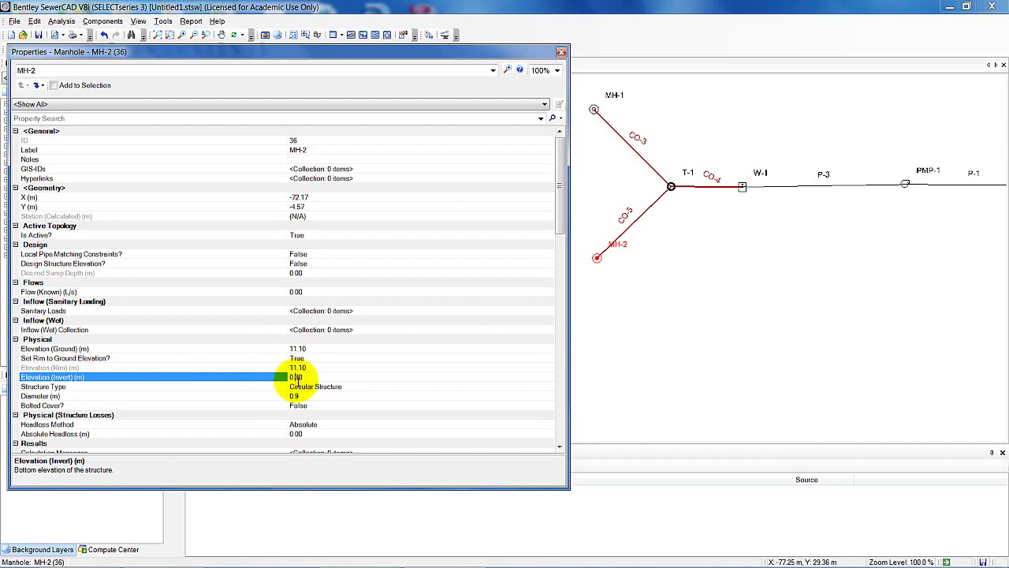
left_click(298, 376)
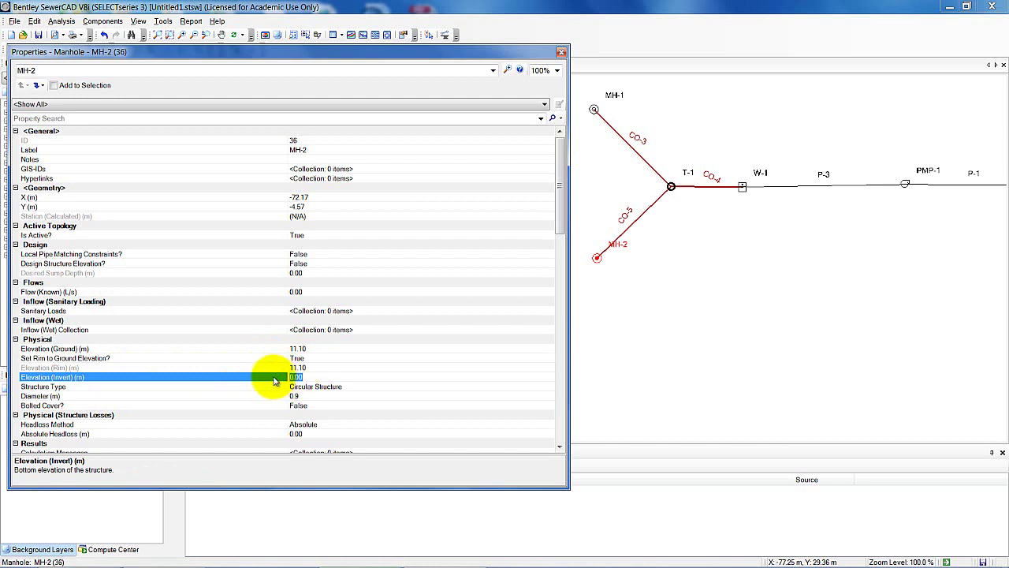
type("9")
left_click(286, 388)
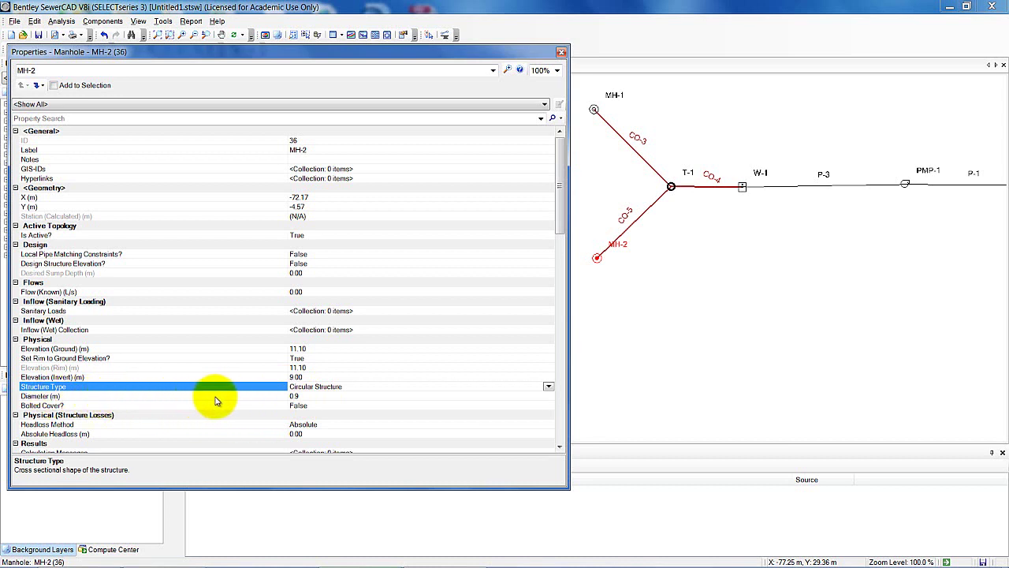
left_click(307, 397)
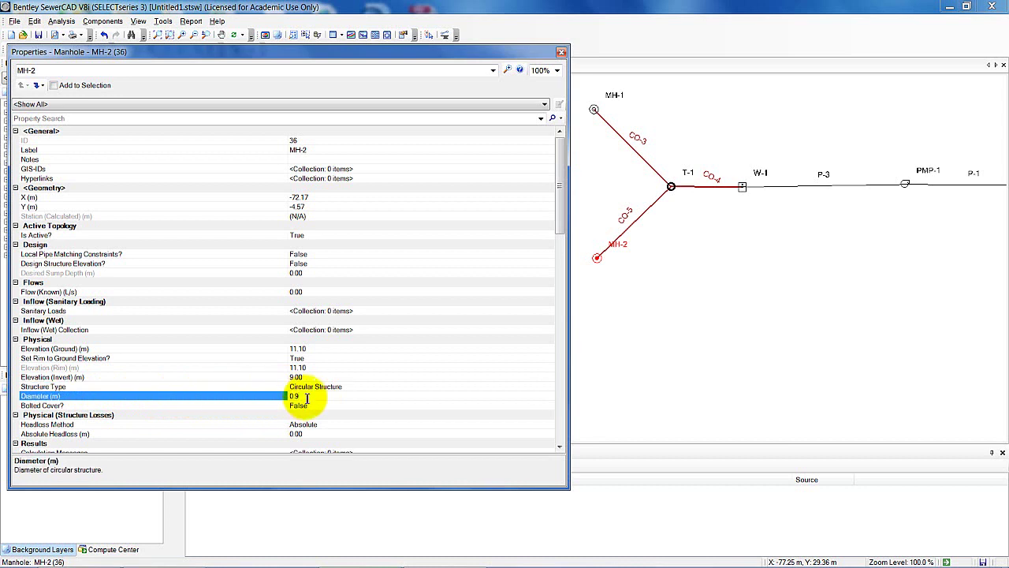
left_click_drag(306, 397, 260, 399)
type("1.0")
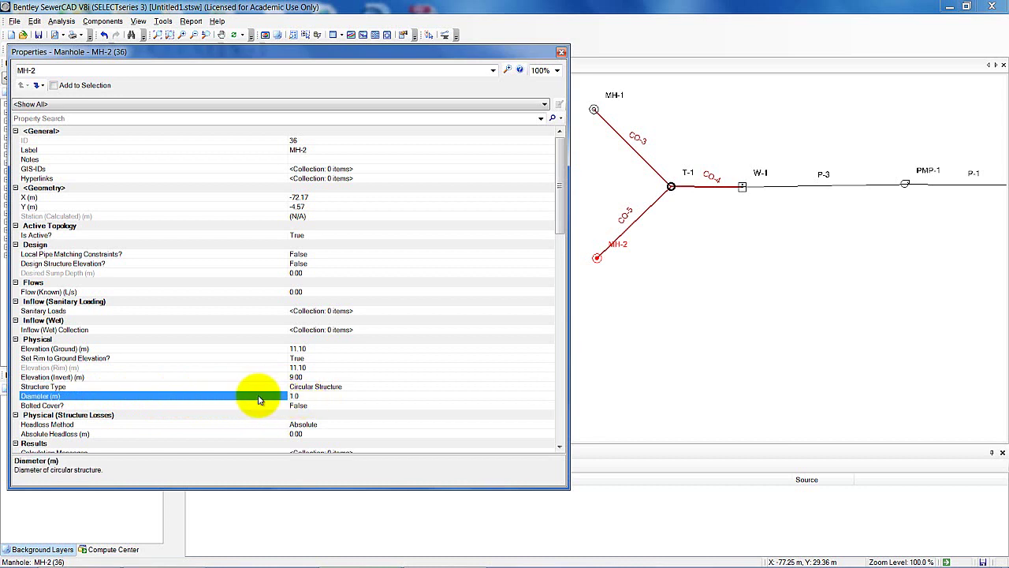
Choose the Standard headloss method for manhole MH-2 and enter a headloss coefficient of 0.25.
left_click(342, 427)
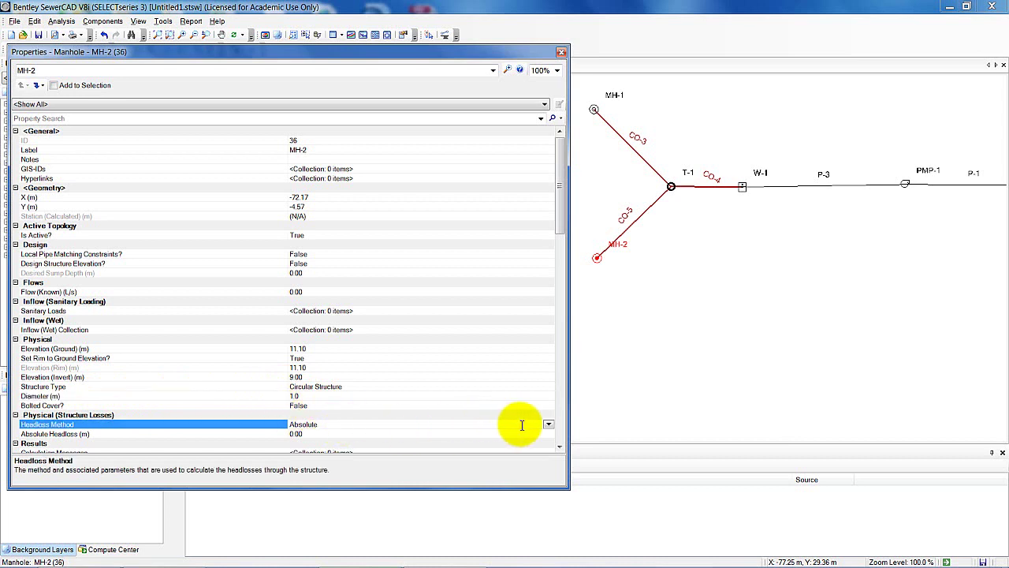
left_click(548, 424)
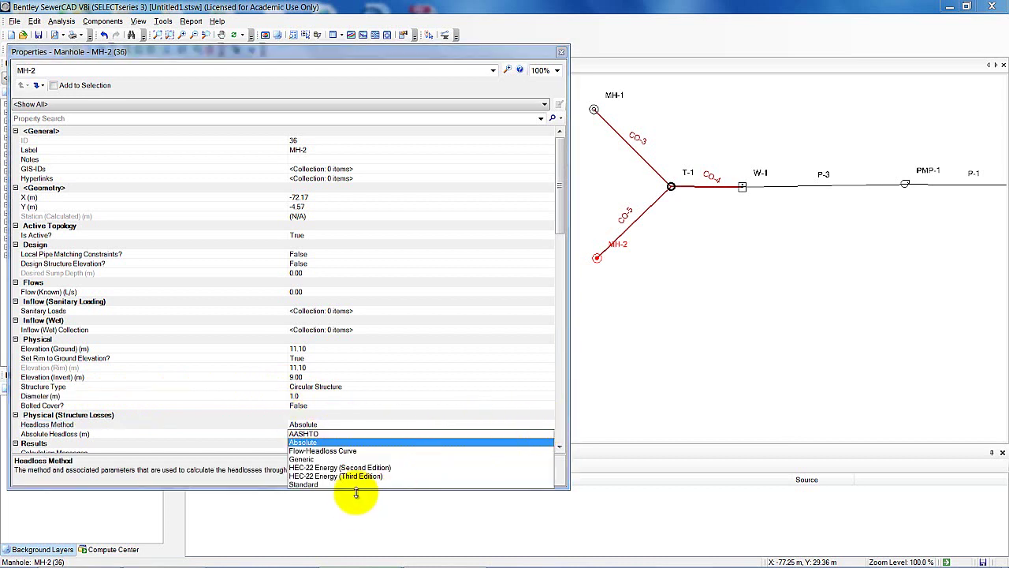
left_click(361, 557)
left_click(359, 432)
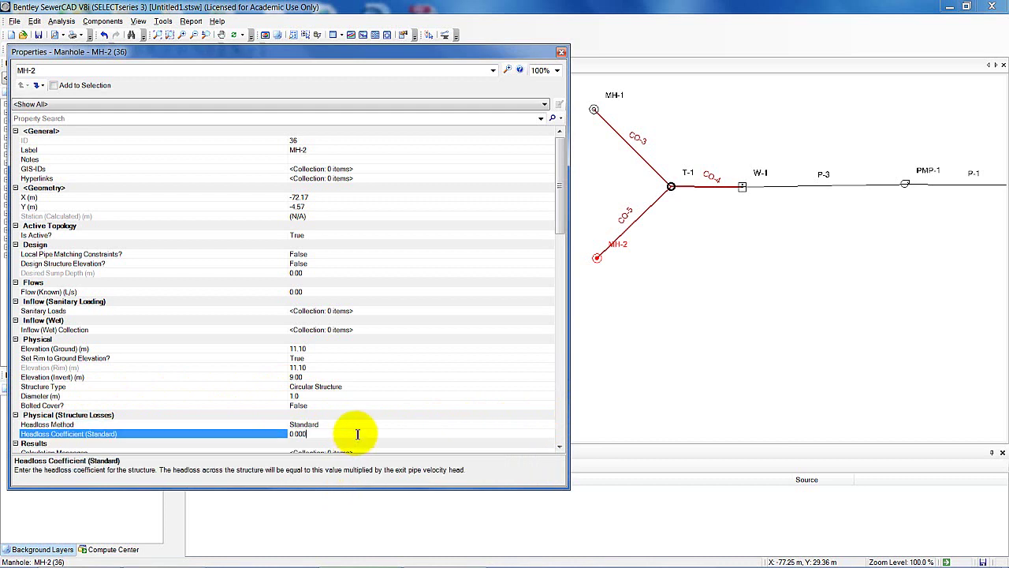
key("BackSpace")
key("BackSpace")
key("BackSpace")
key("BackSpace")
key("BackSpace")
type("0.25")
key("Return")
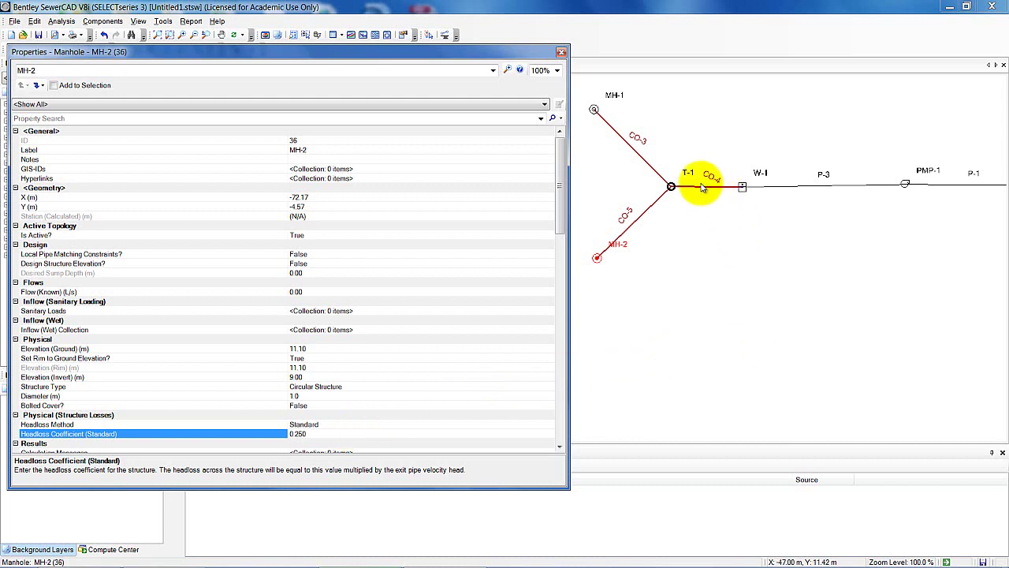
Switch the properties to transition T-1 and set its ground elevation to 12 m and invert elevation to 9.2 m.
left_click(493, 70)
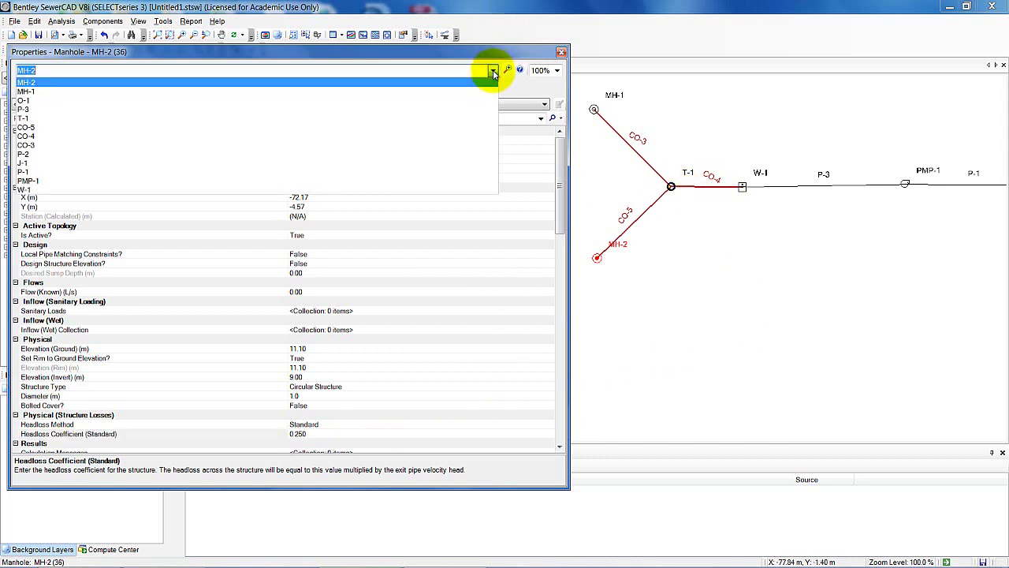
left_click(135, 119)
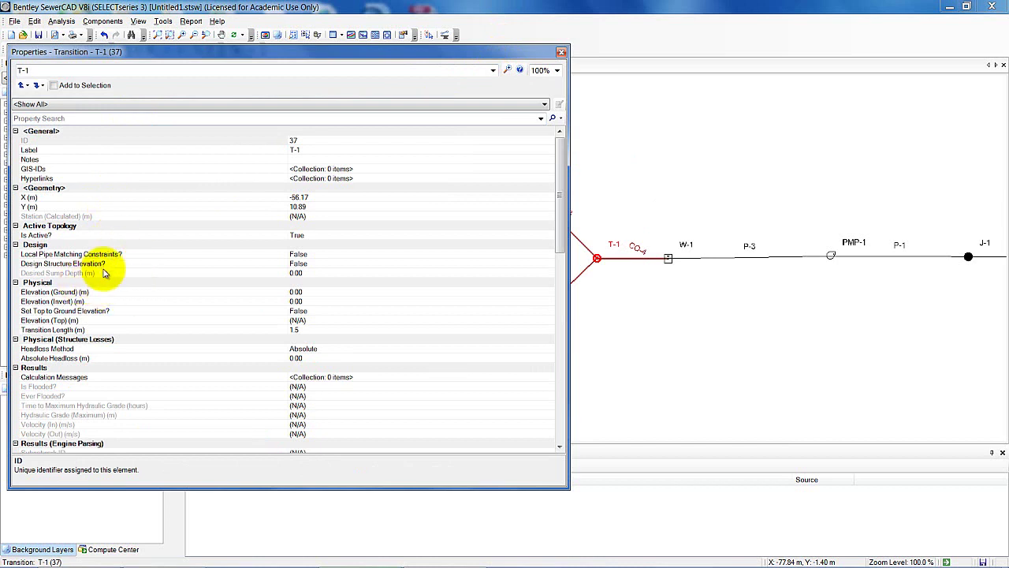
left_click(257, 293)
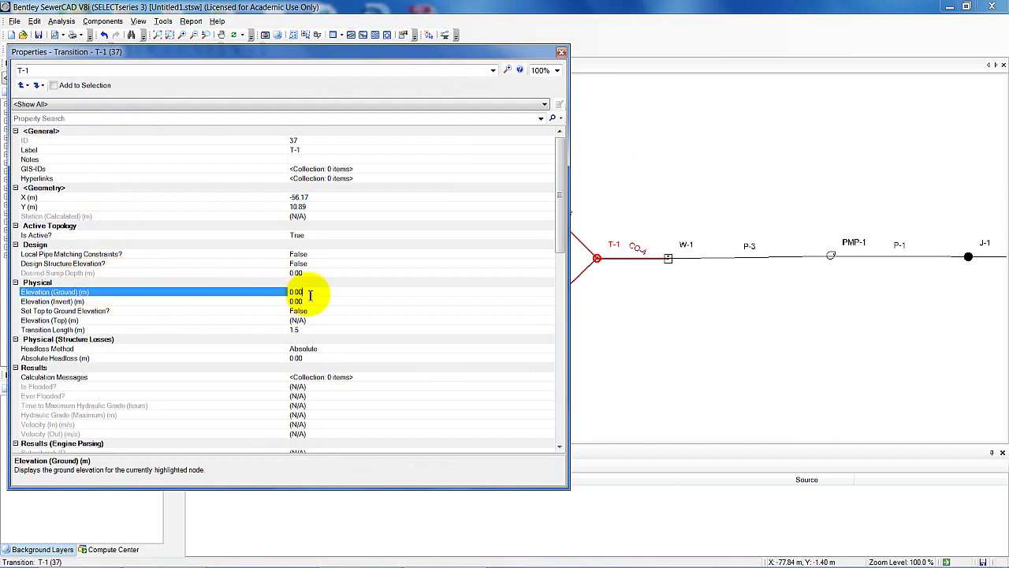
type("12")
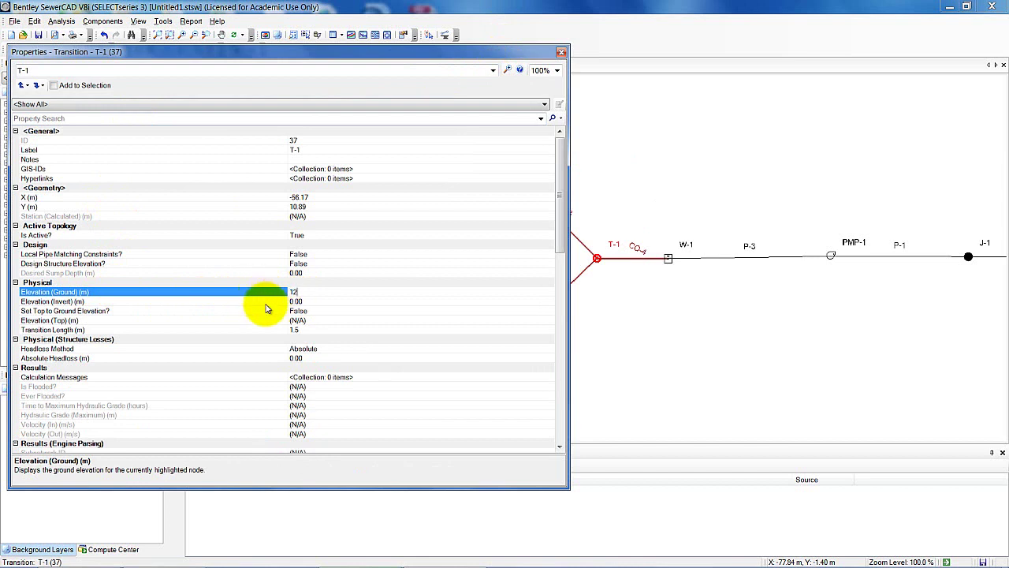
left_click(273, 302)
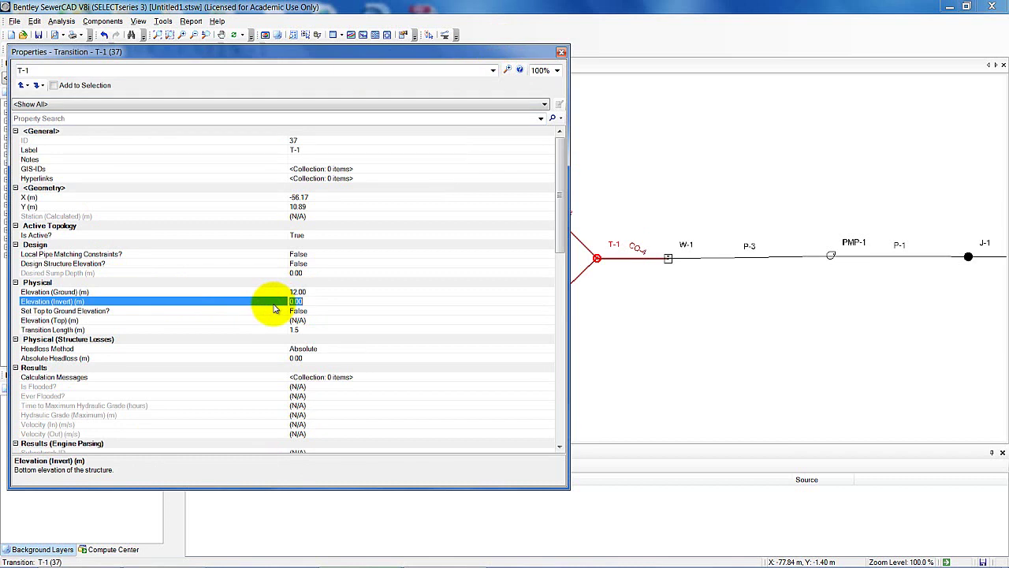
type("9.2")
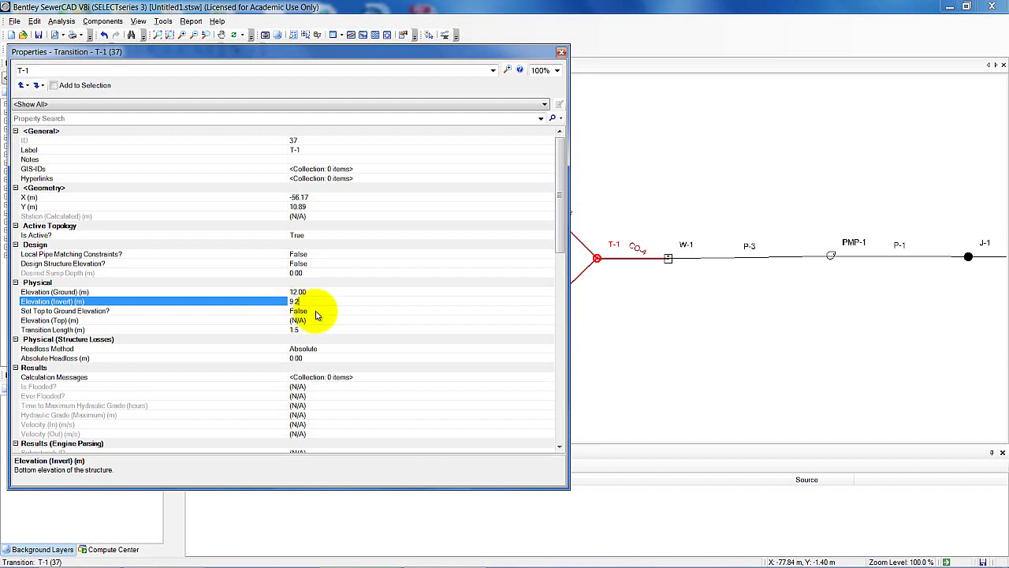
Set the top elevation of transition T-1 to 11 m, keeping Set Top to Ground Elevation at False.
left_click(317, 311)
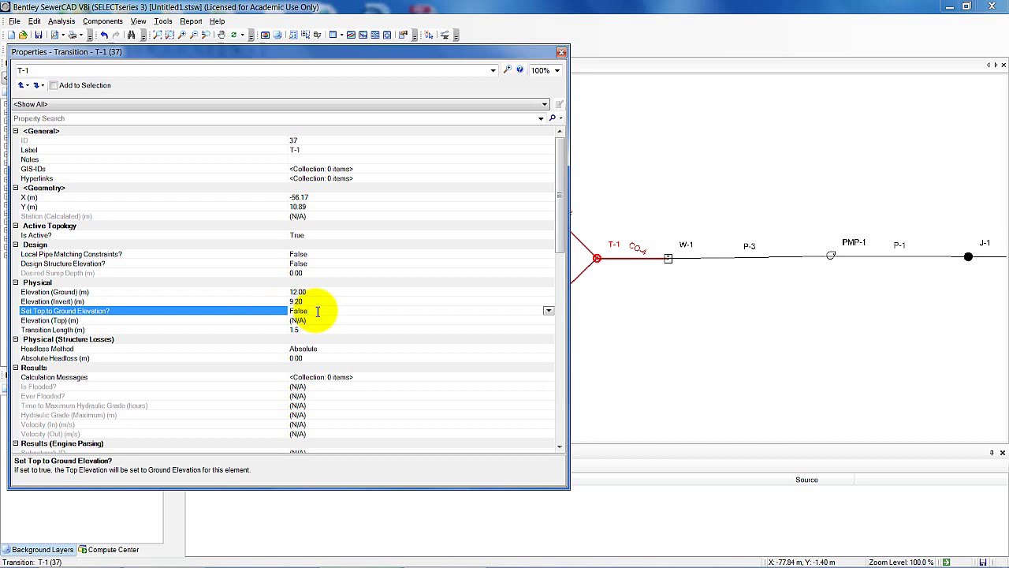
left_click(313, 320)
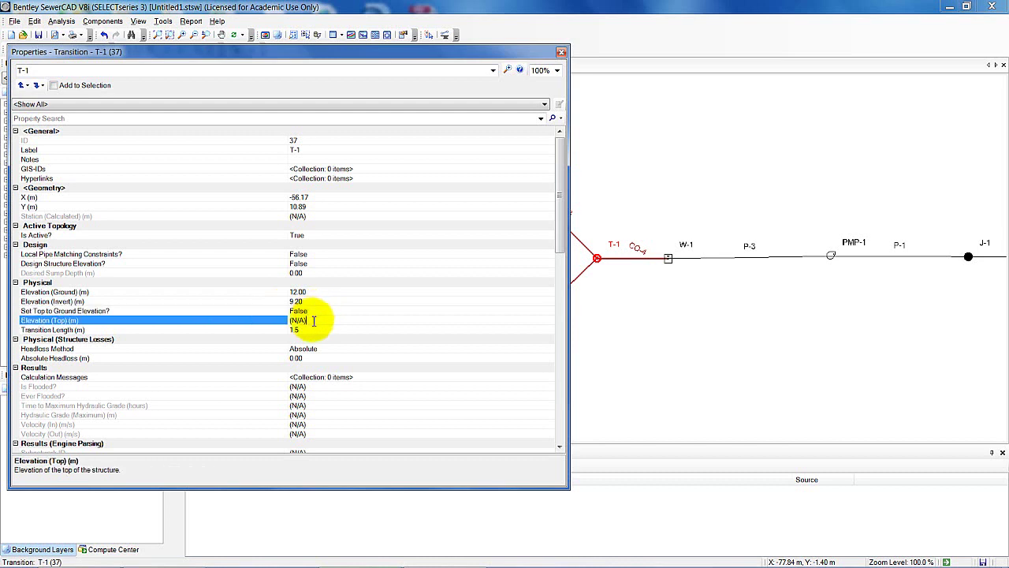
left_click(299, 320)
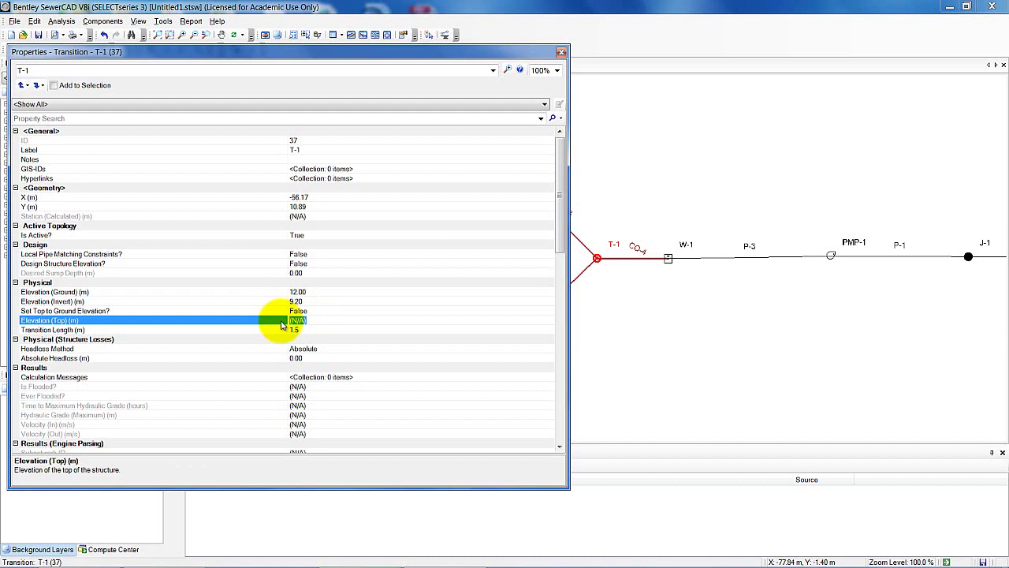
type("11")
Choose the Standard headloss method for transition T-1 and enter a headloss coefficient of 0.5.
left_click(355, 346)
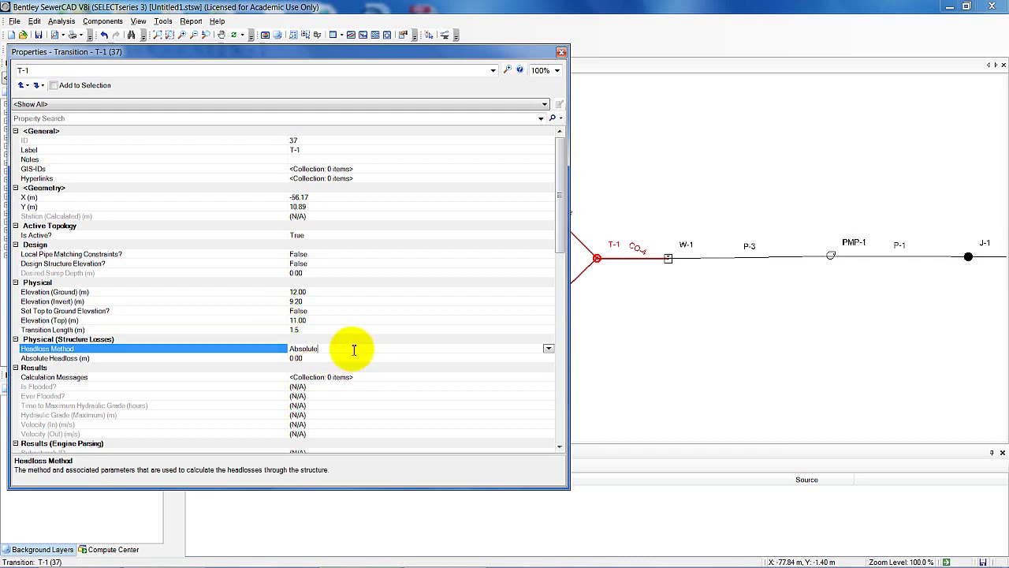
left_click(548, 348)
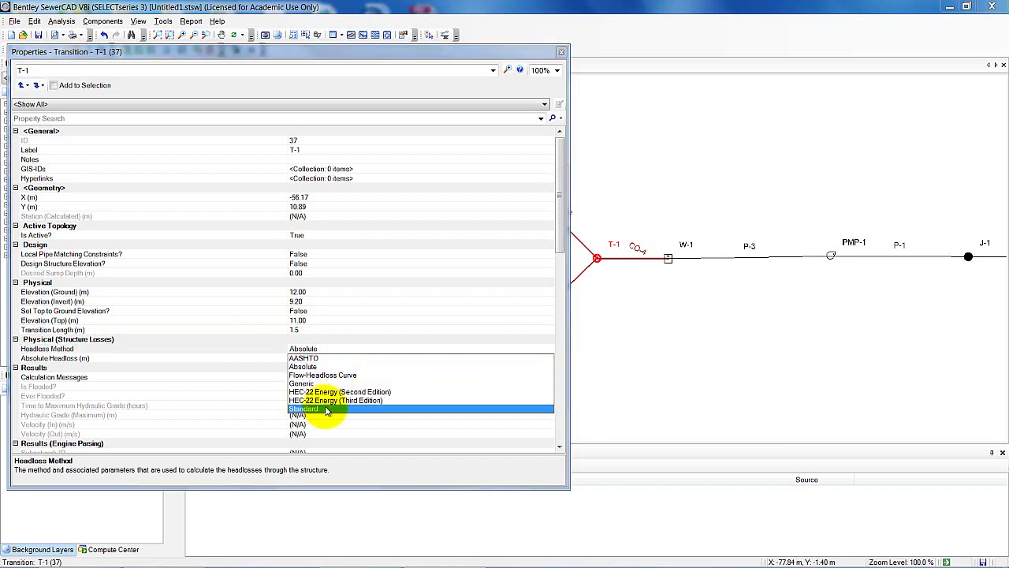
left_click(324, 409)
left_click(335, 358)
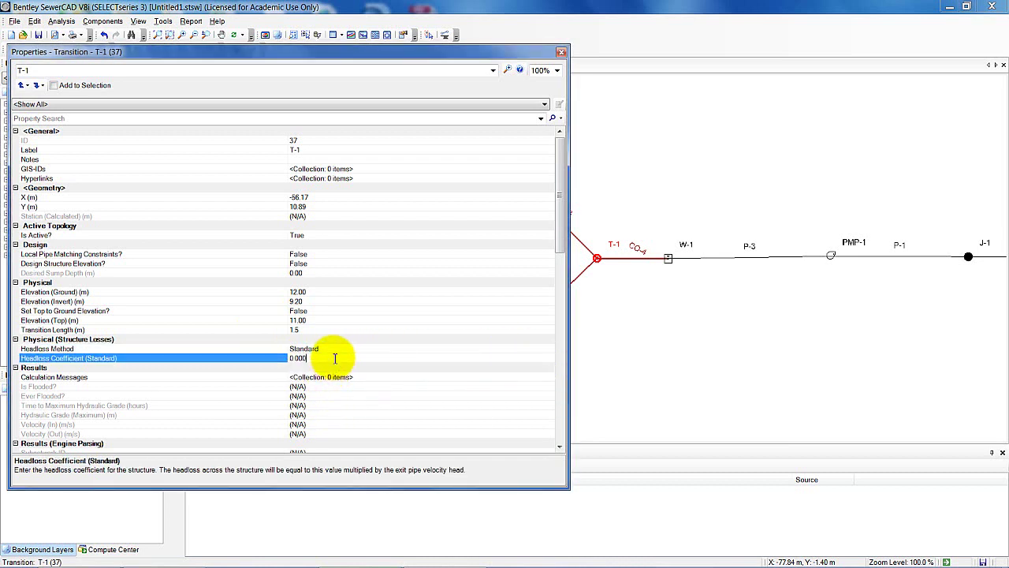
key("BackSpace")
key("BackSpace")
key("BackSpace")
key("BackSpace")
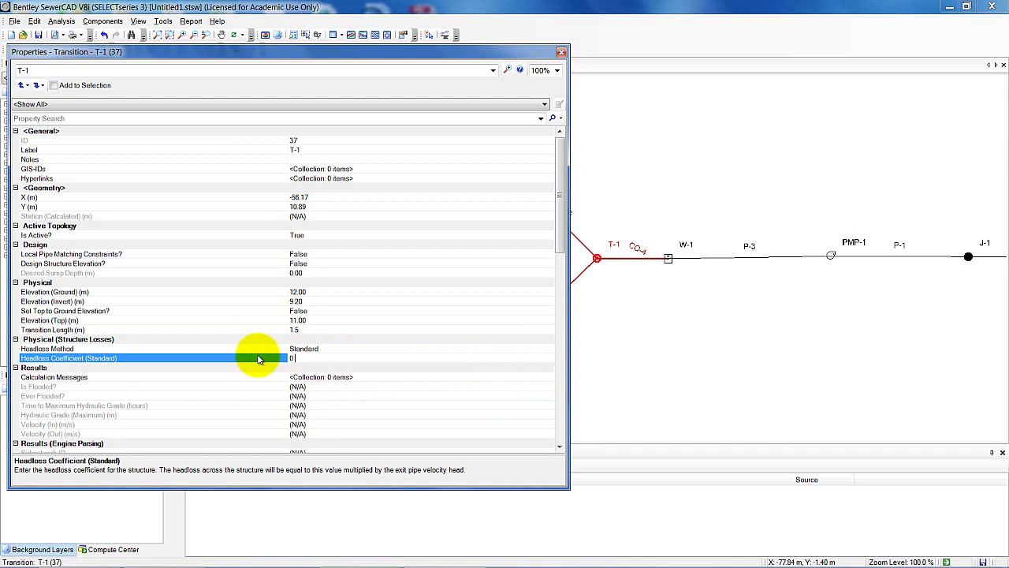
type(".5")
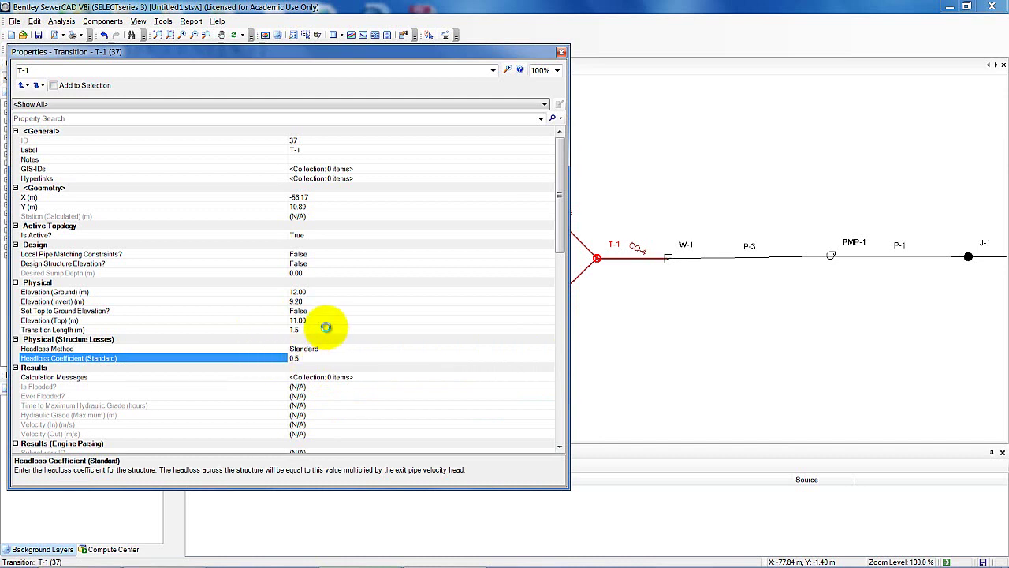
Set the transition length of T-1 to 1 m.
left_click(328, 330)
key("BackSpace")
key("BackSpace")
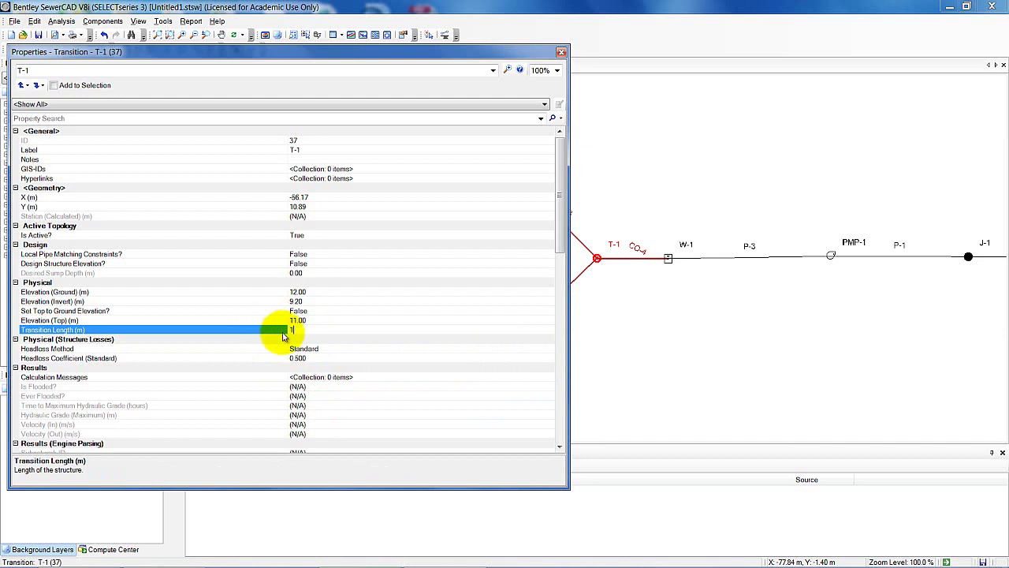
left_click(419, 312)
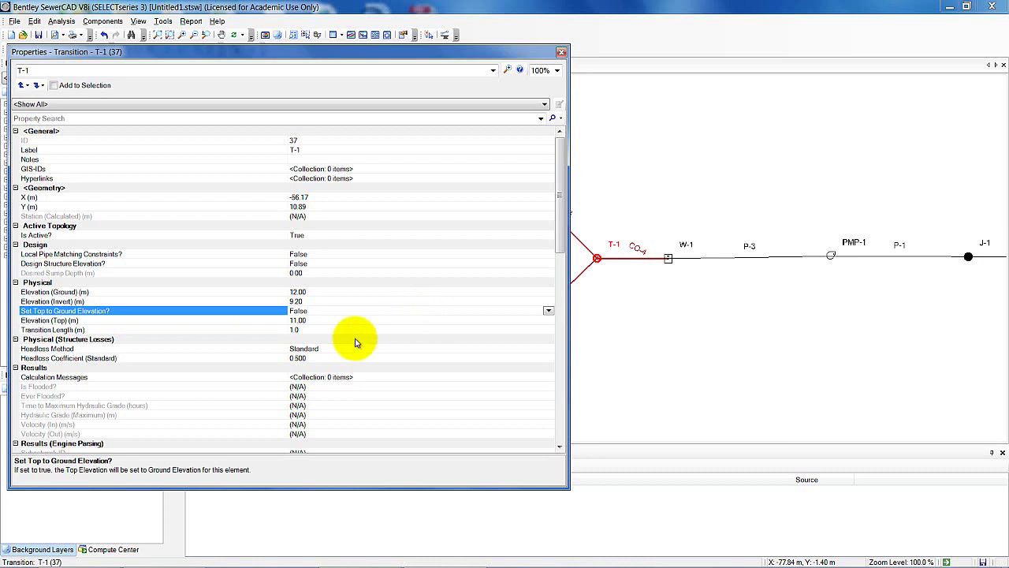
Switch the properties to wet well W-1 and set its base elevation to 6 m.
left_click(493, 71)
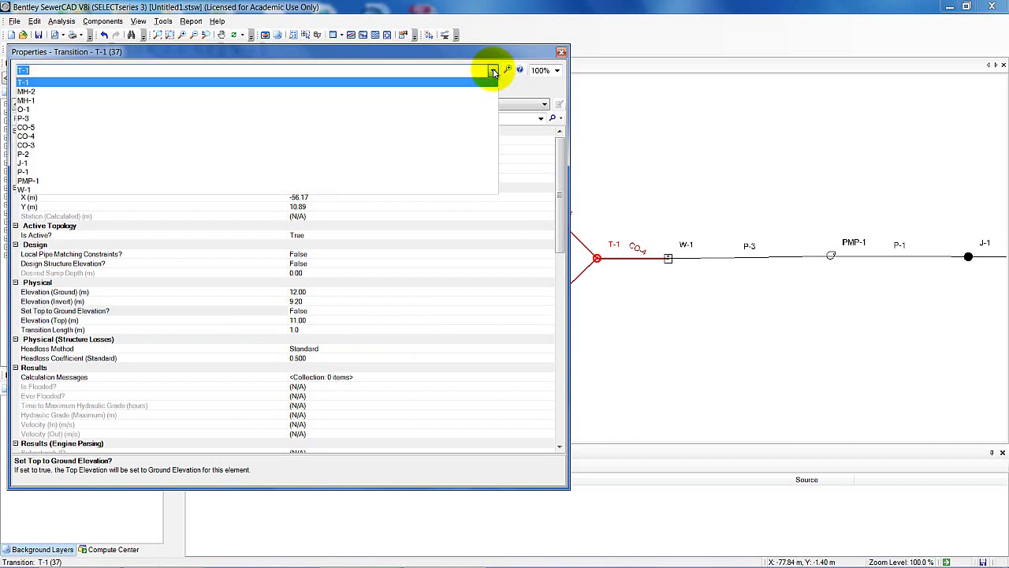
left_click(99, 189)
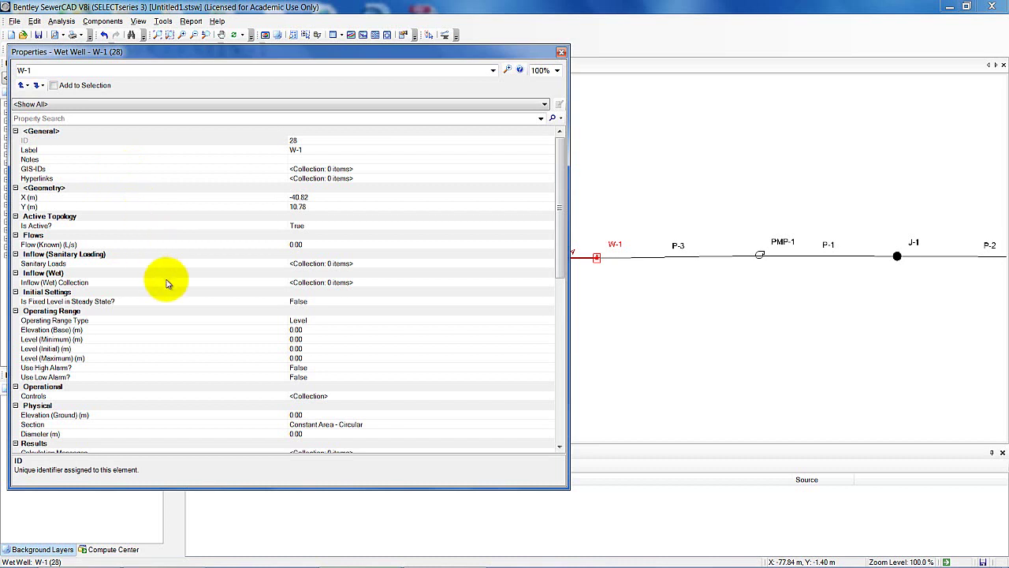
left_click(290, 330)
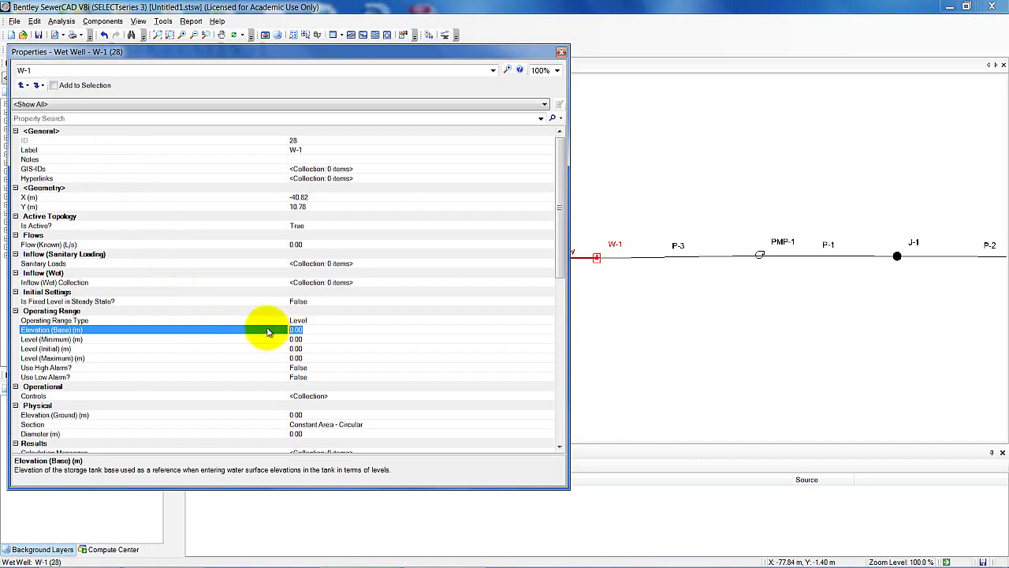
type("6")
left_click(272, 339)
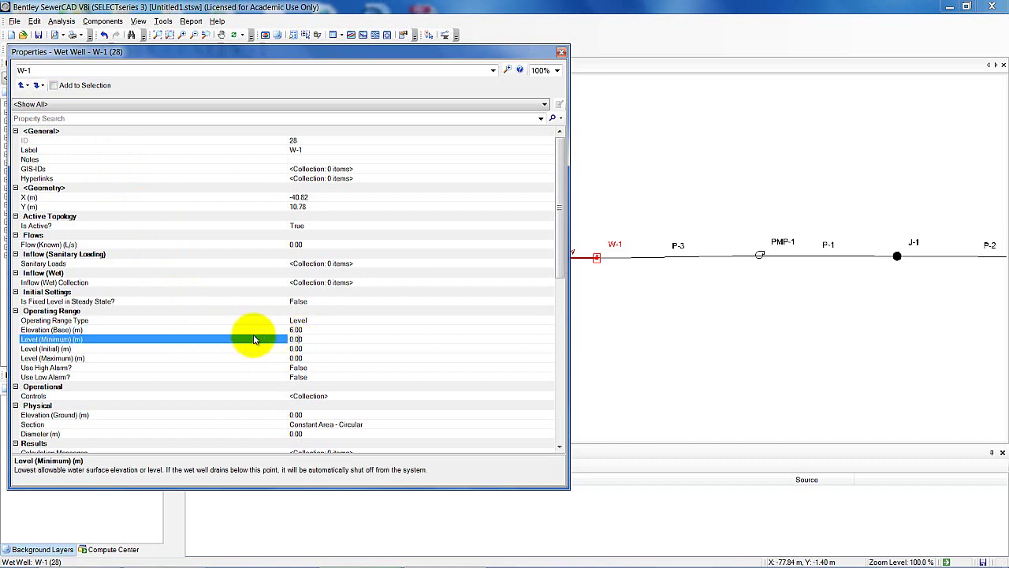
type("0.06")
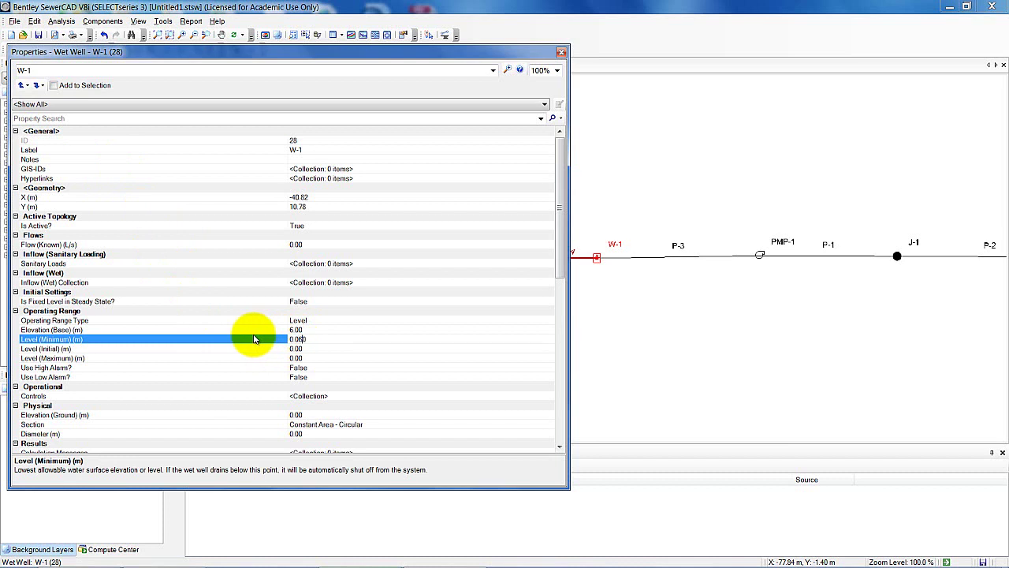
left_click(309, 350)
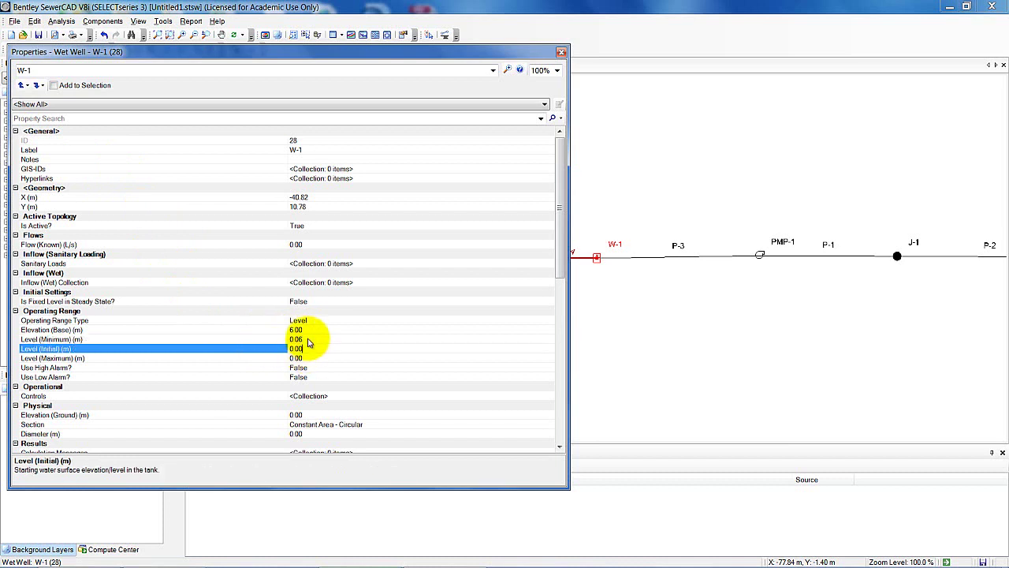
Set the minimum level of wet well W-1 to 6 m and its initial level to 8 m.
left_click(314, 338)
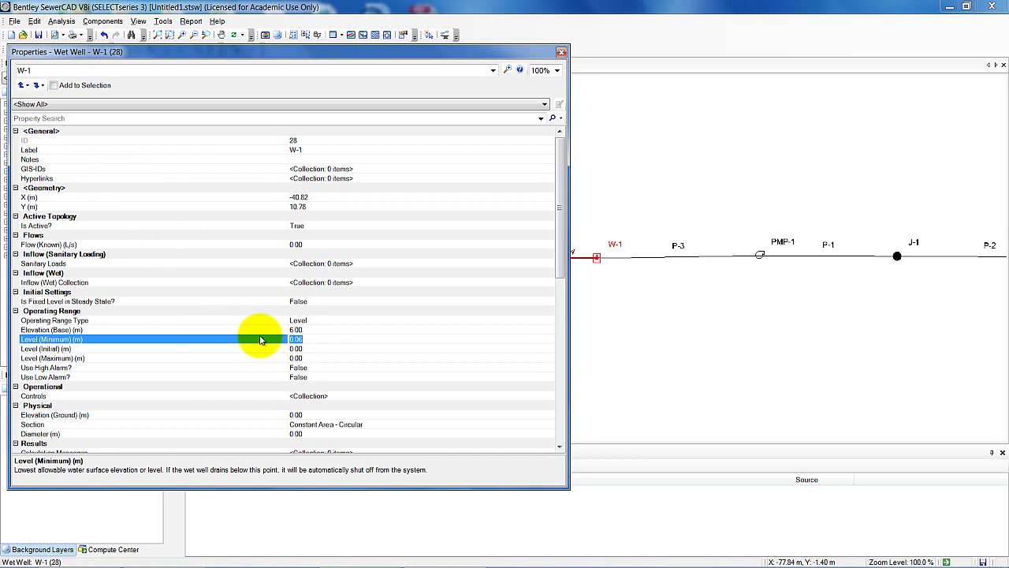
type("6.0")
left_click(312, 347)
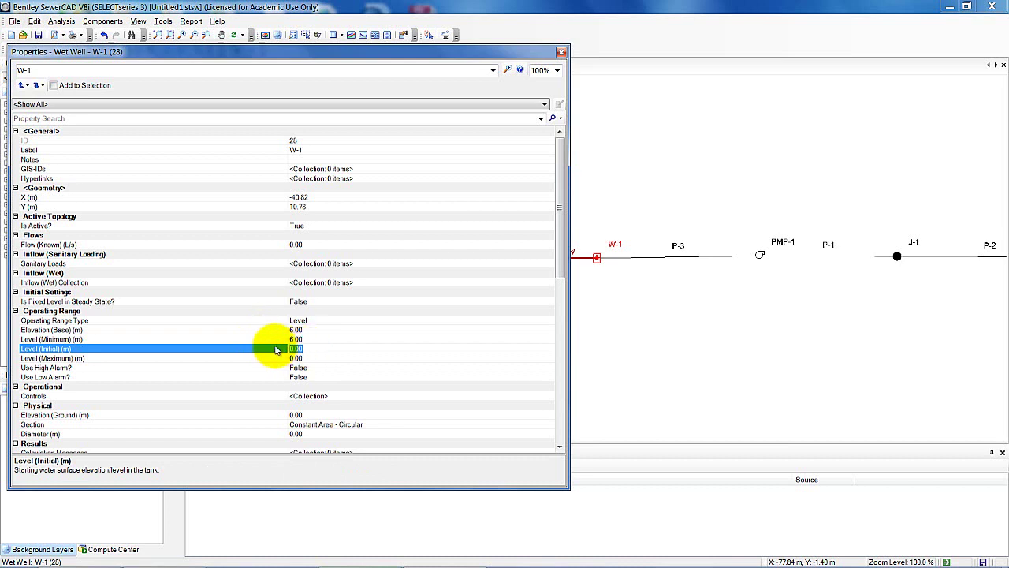
type("8")
key("Return")
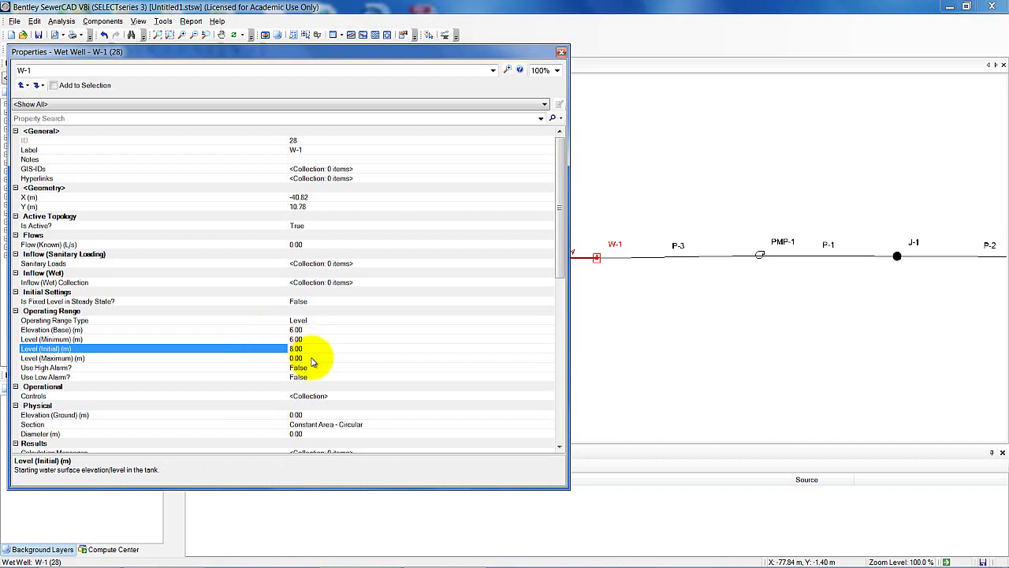
Set the maximum level of wet well W-1 to 10 m.
left_click(311, 358)
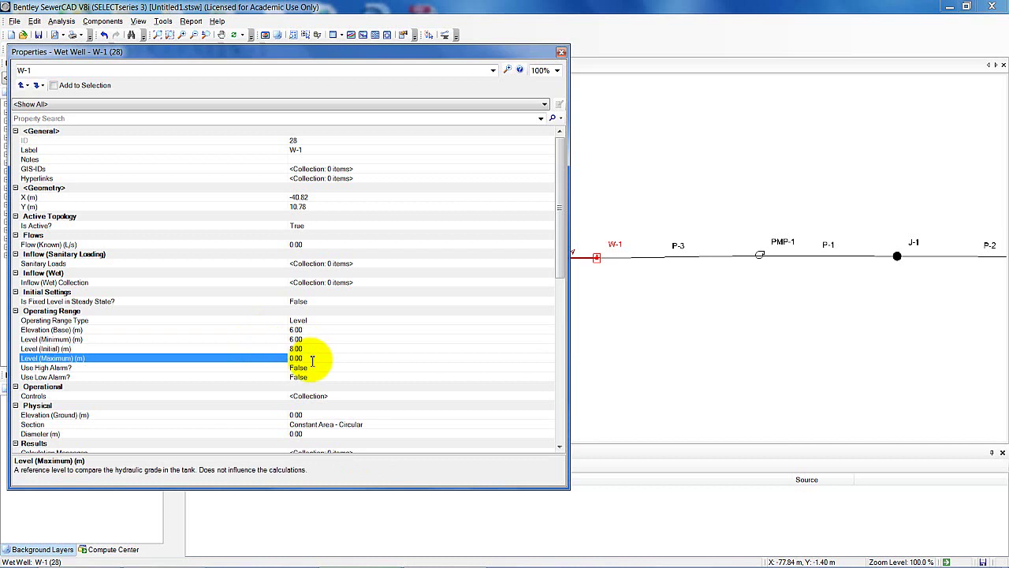
left_click_drag(311, 360, 271, 361)
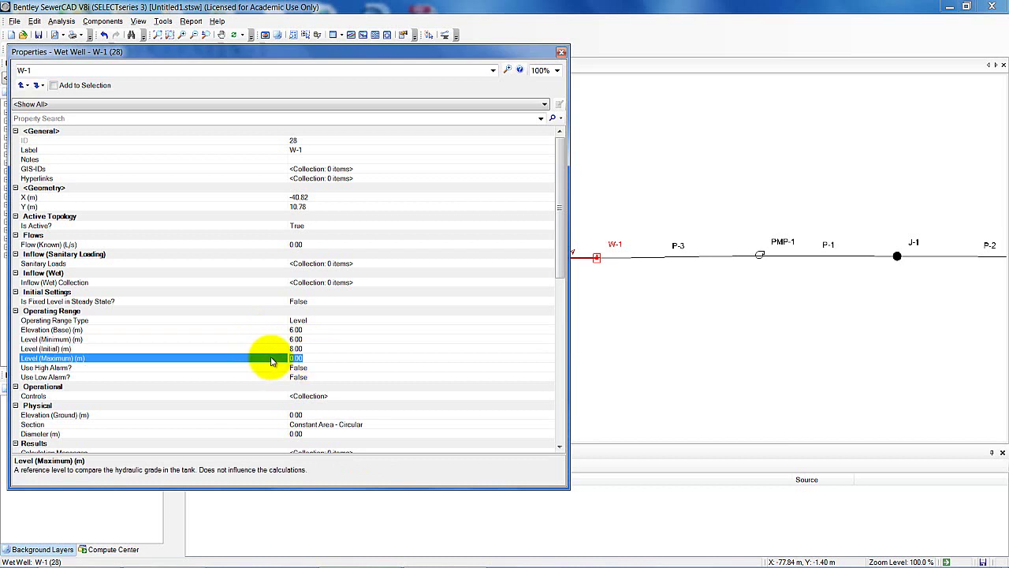
type("10")
key("Return")
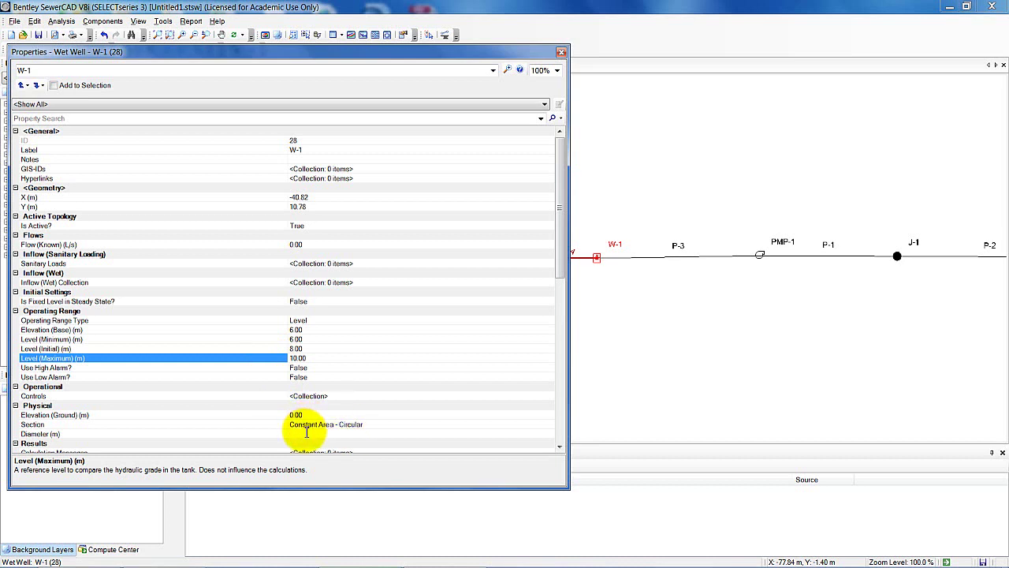
Set the diameter of wet well W-1 to 3 m and its ground elevation to 10.5 m, and close the properties.
left_click(302, 433)
type("3")
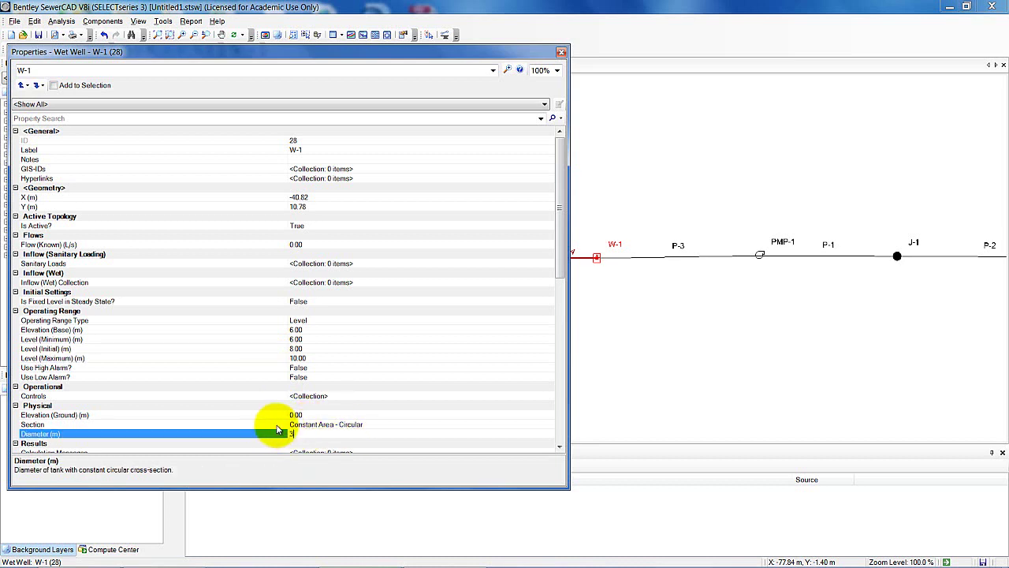
left_click(310, 415)
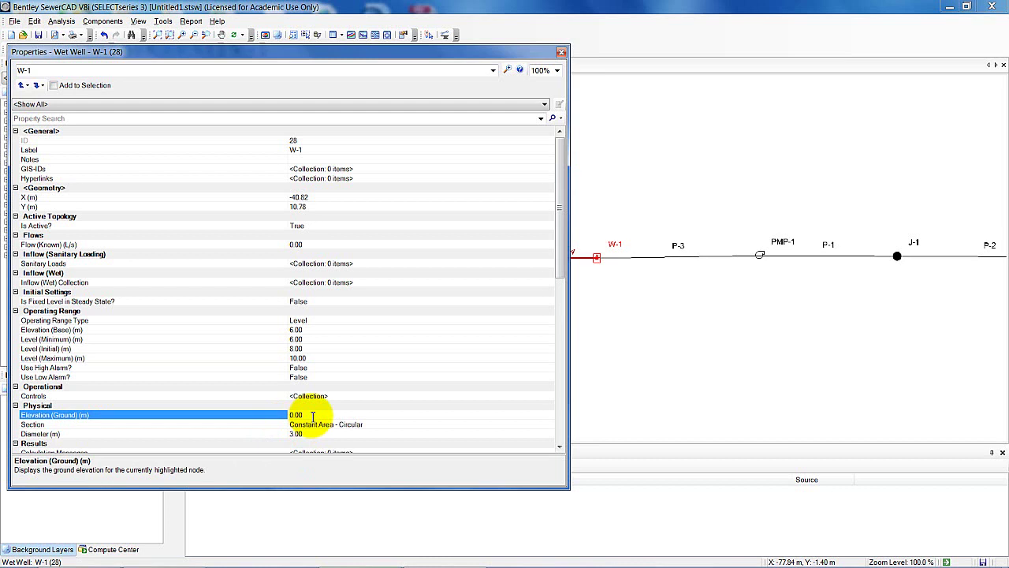
left_click_drag(312, 416, 278, 418)
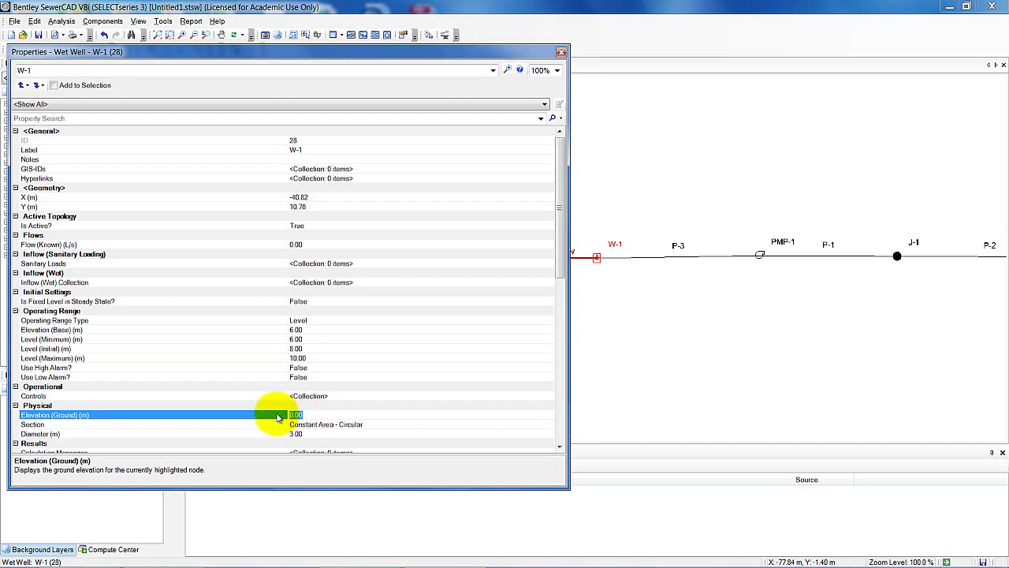
type("10.5")
key("Return")
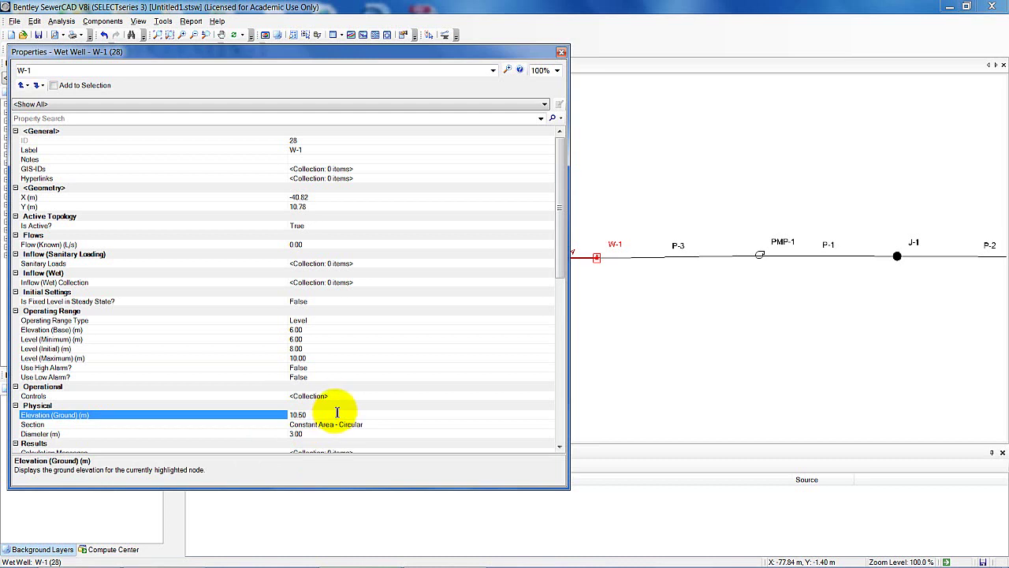
left_click(561, 53)
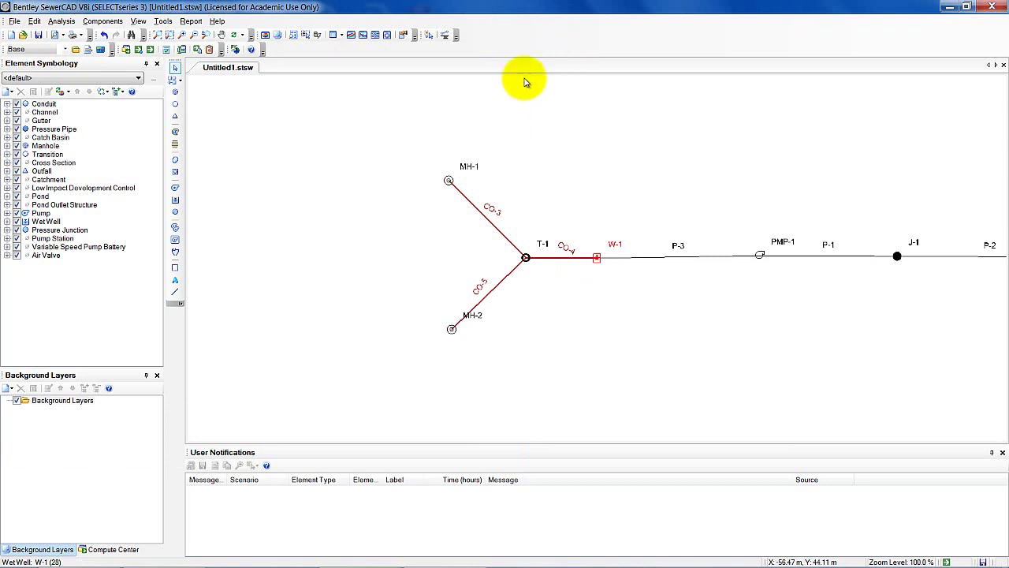
Create a new pump definition and name it PMP1.
left_click(108, 22)
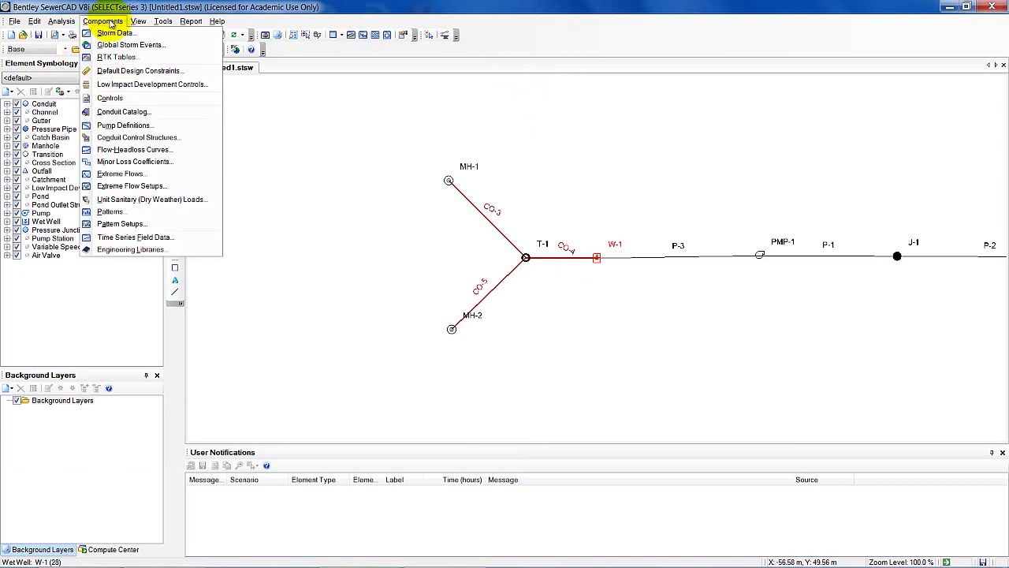
left_click(127, 125)
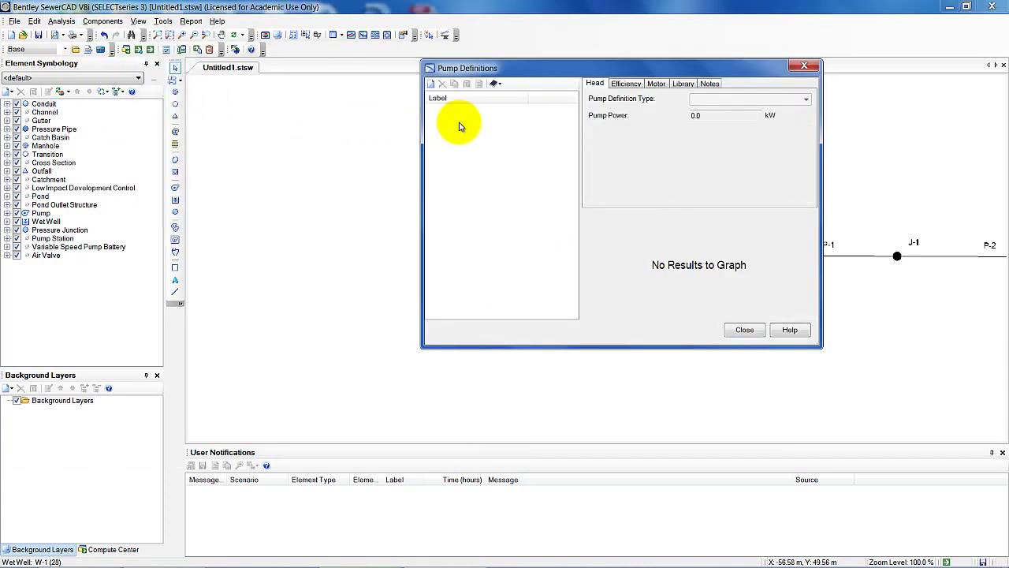
left_click(430, 83)
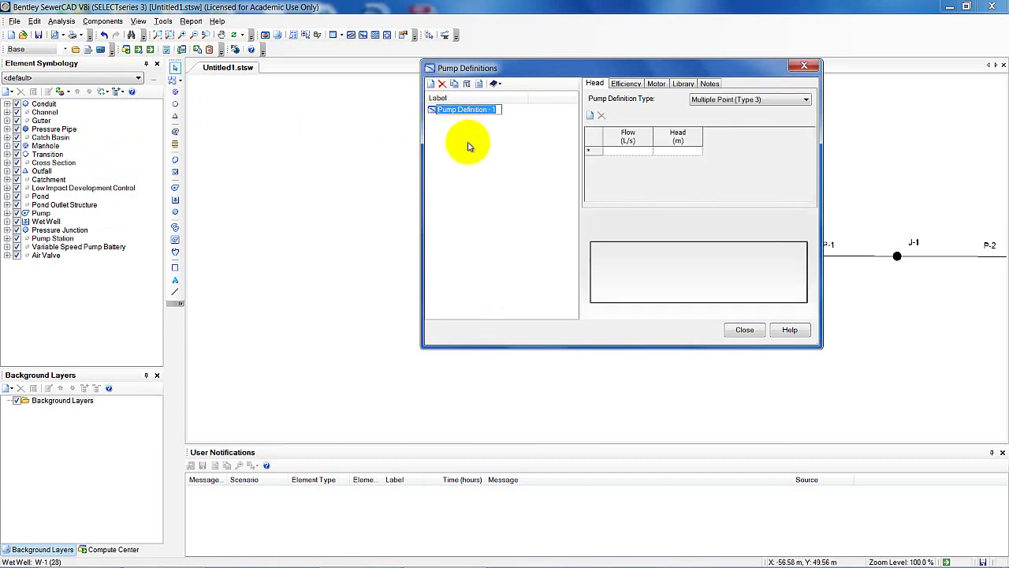
type("P")
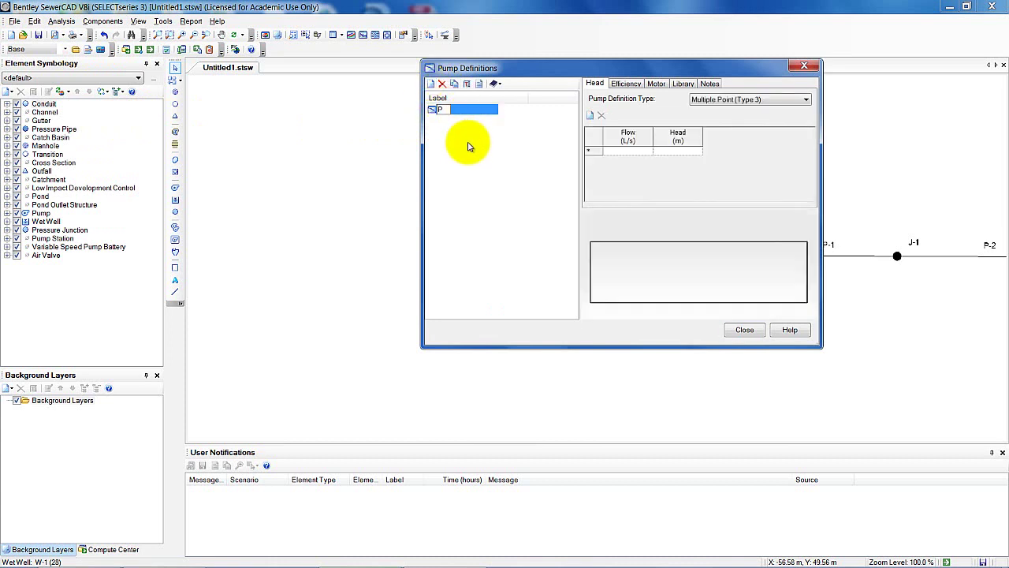
type("MP1")
left_click(468, 149)
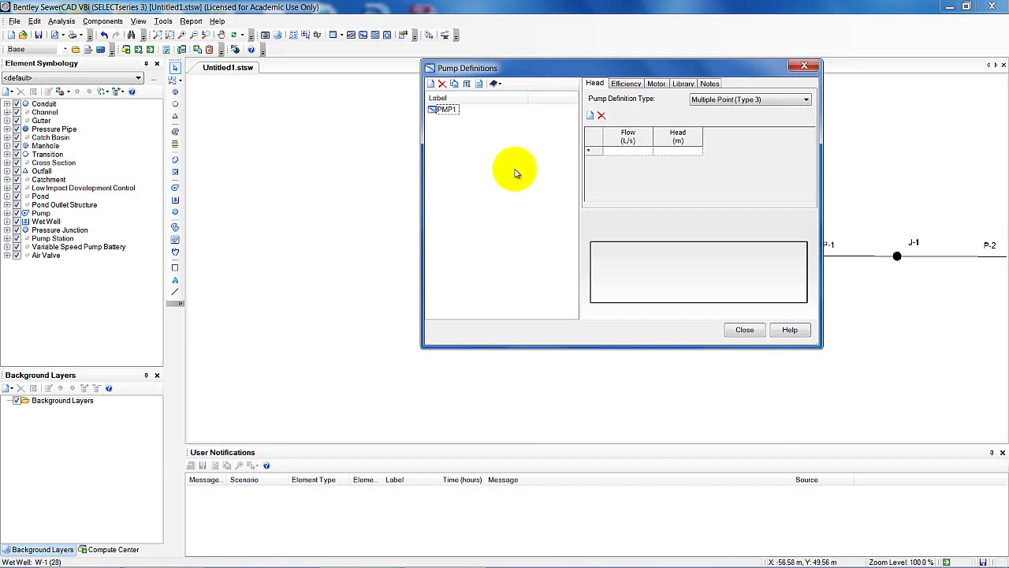
Change the unit of the pump definition's Flow column to m³/s.
right_click(630, 142)
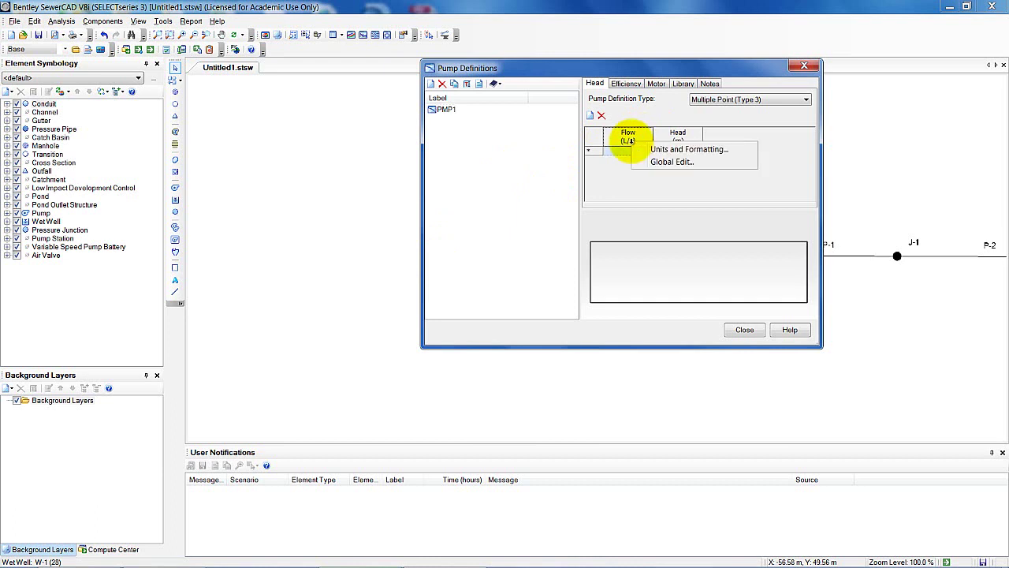
left_click(655, 151)
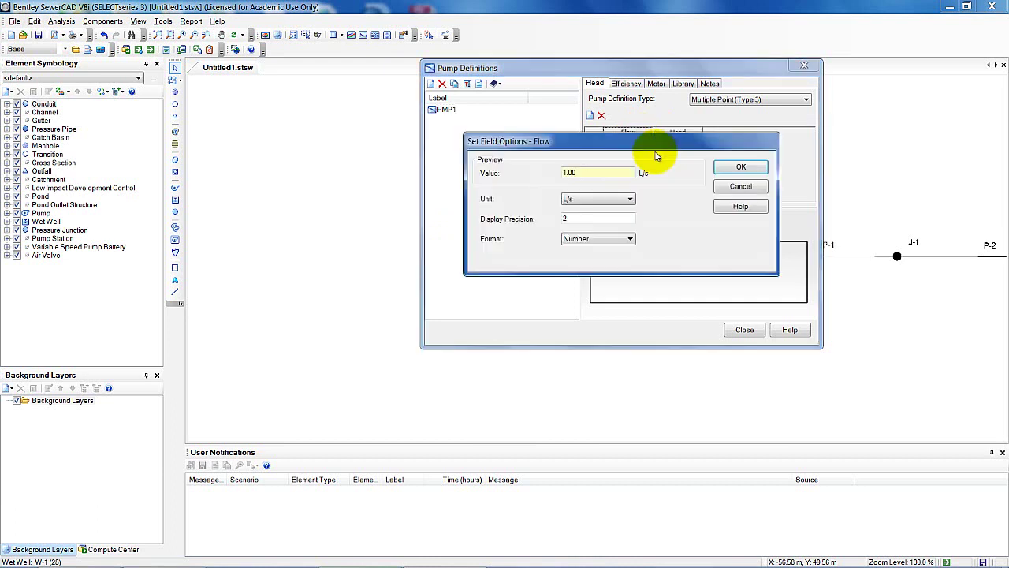
left_click(630, 199)
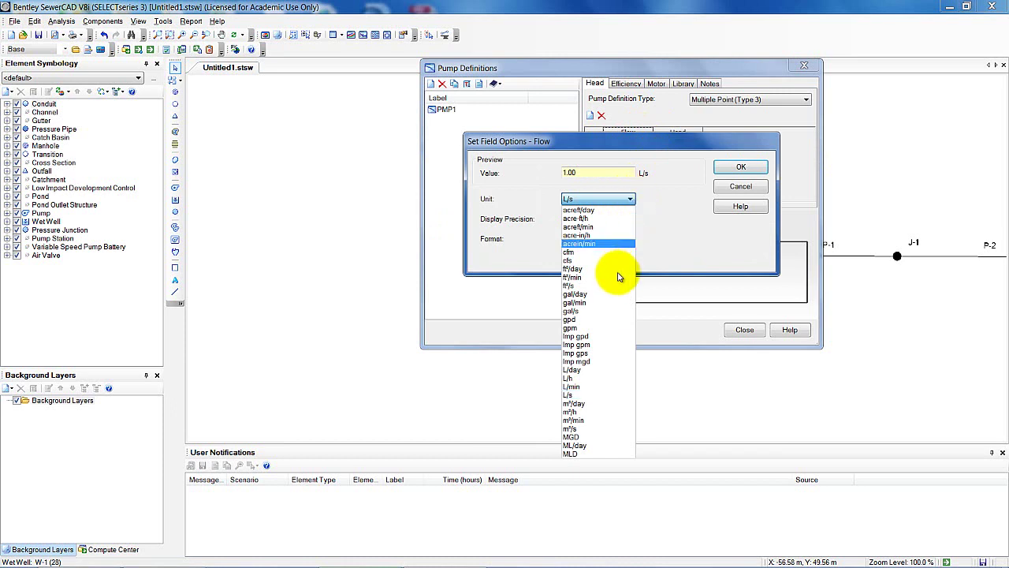
left_click(598, 428)
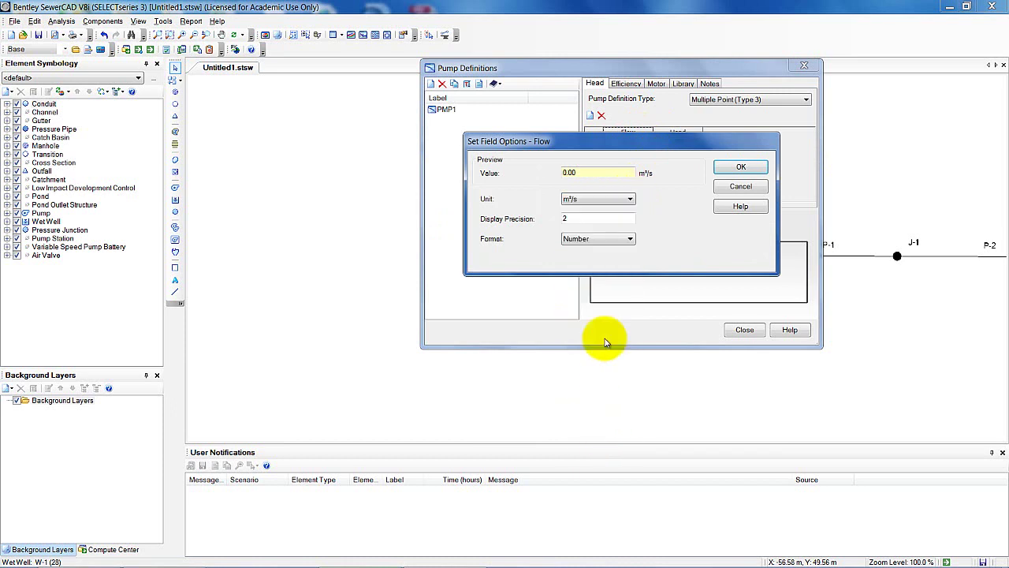
left_click(745, 167)
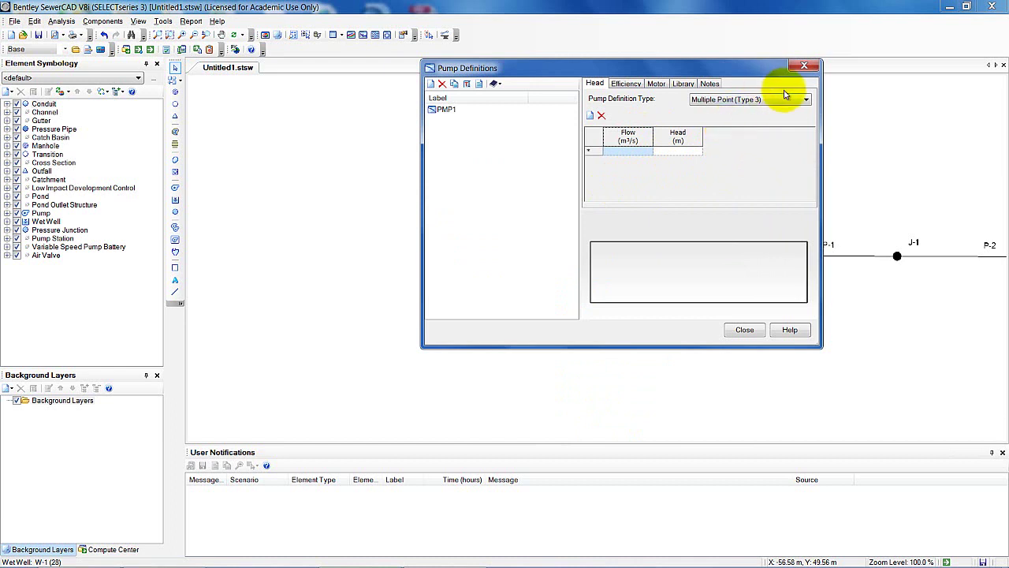
Set the pump definition type of PMP1 to Standard 3 Point (GVF) and its shutoff head to 53.33 m.
left_click(805, 102)
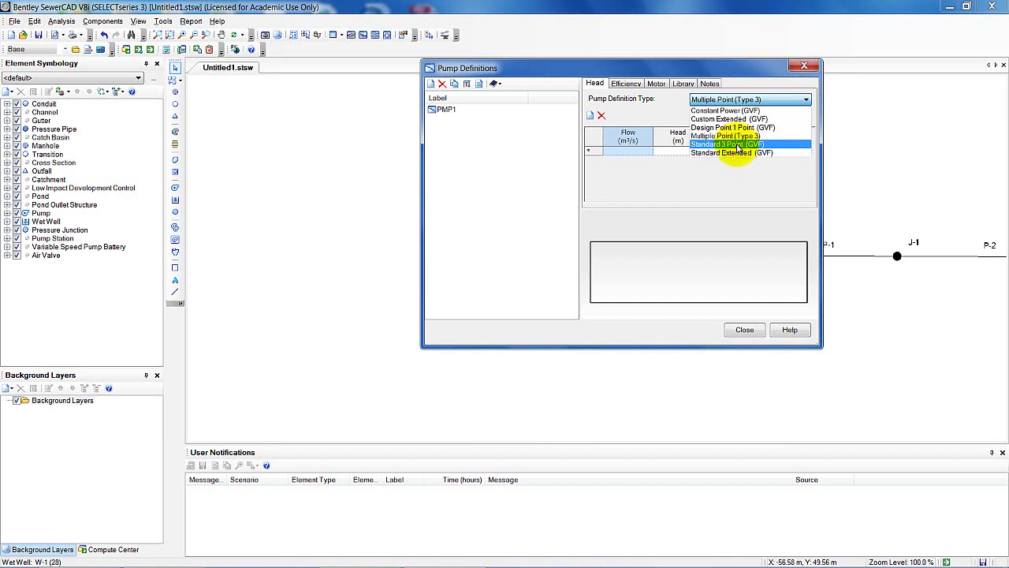
left_click(739, 146)
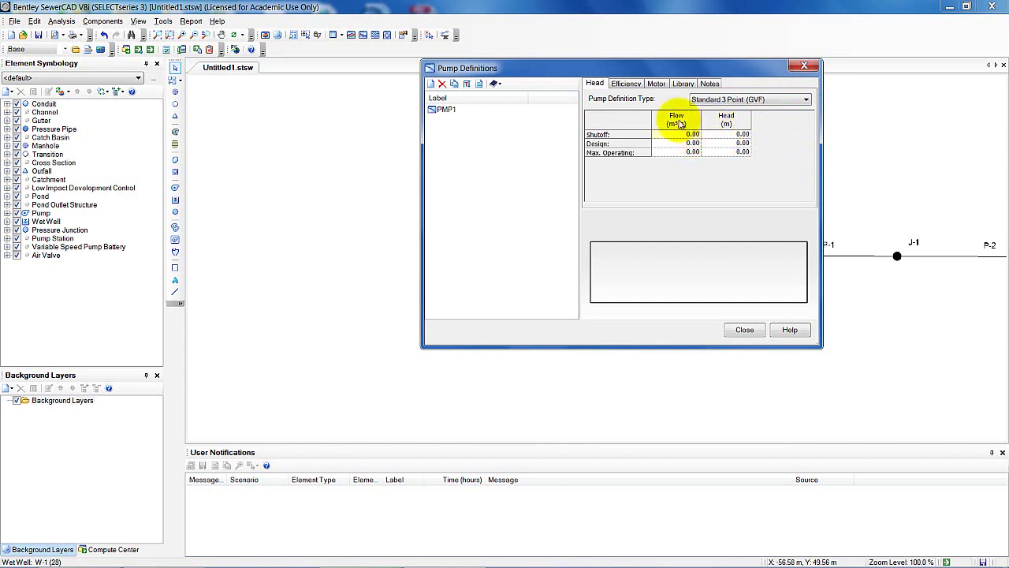
left_click(730, 135)
left_click(730, 135)
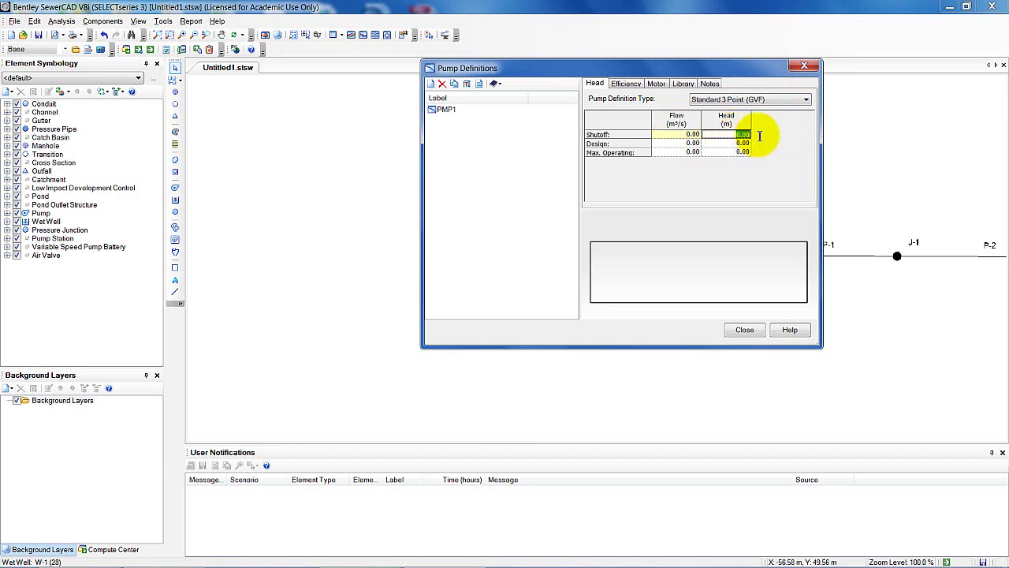
type("53.33")
Set the design point of pump definition PMP1 to a flow of 0.25 m³/s and a head of 40 m.
left_click(691, 143)
left_click(692, 143)
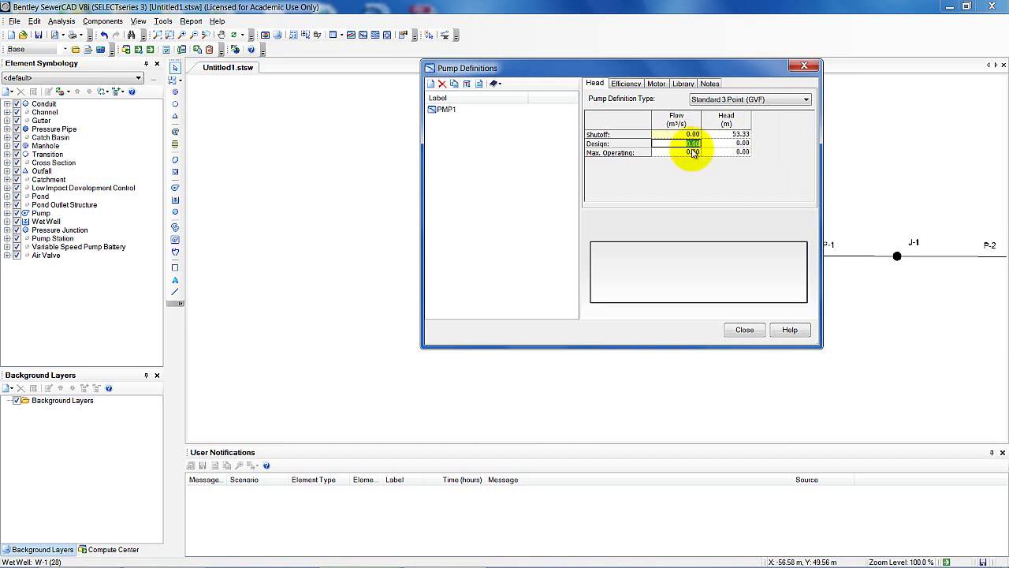
type("0.25")
left_click(731, 146)
left_click(731, 146)
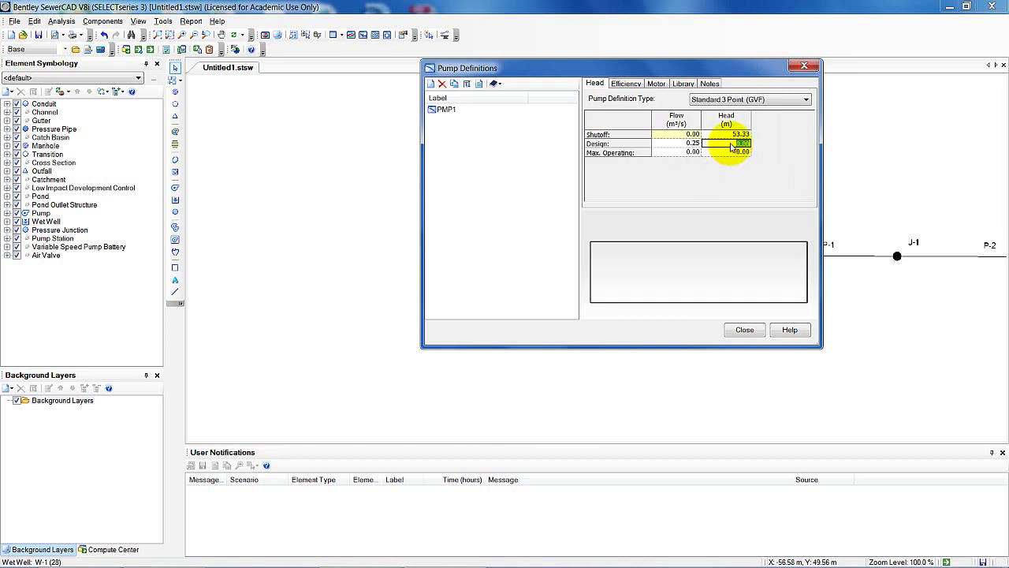
type("40")
Set the maximum operating flow of pump definition PMP1 to 0.5 m³/s and close the pump definitions.
left_click(685, 153)
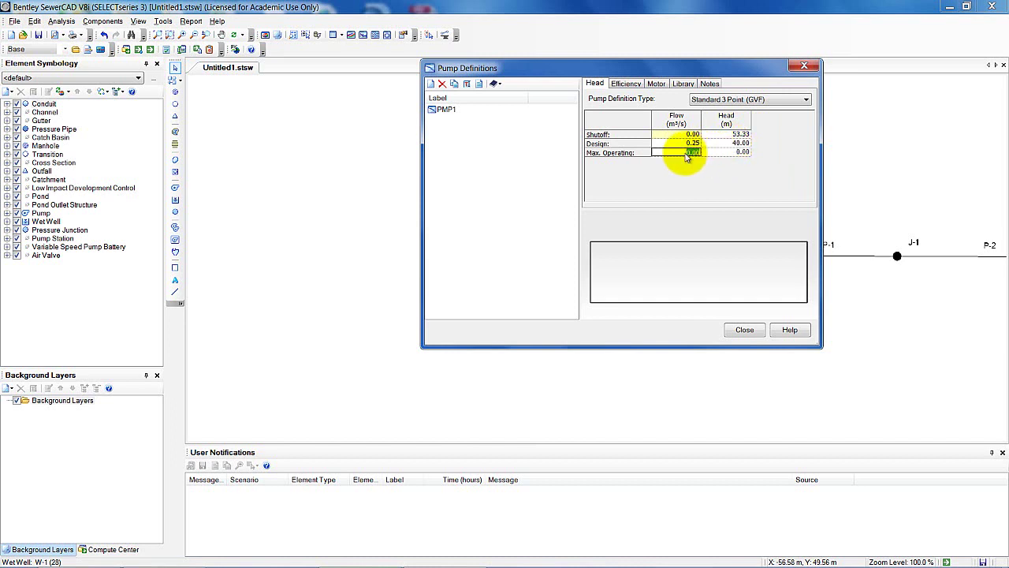
type("0.5")
left_click(724, 153)
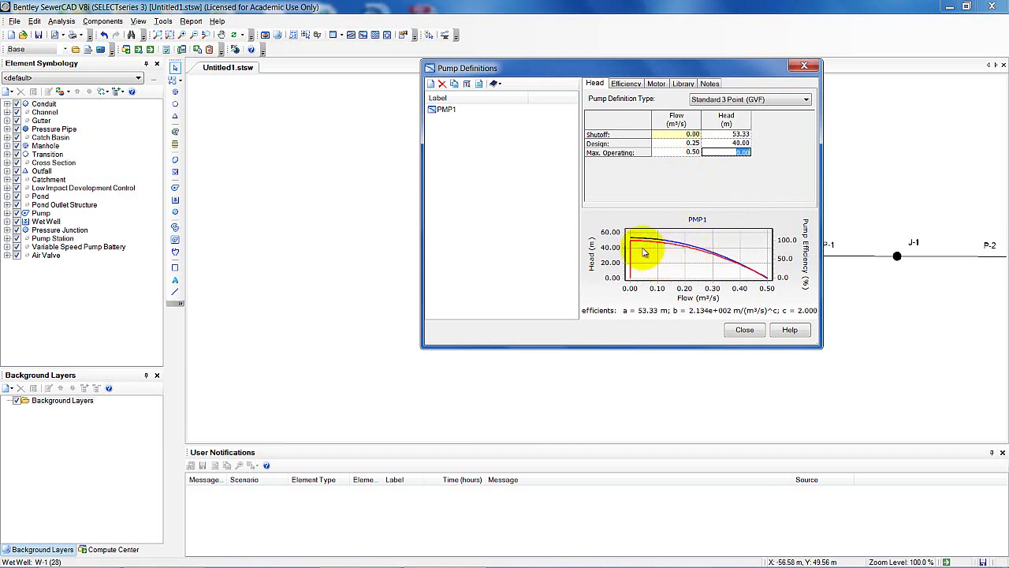
left_click(745, 330)
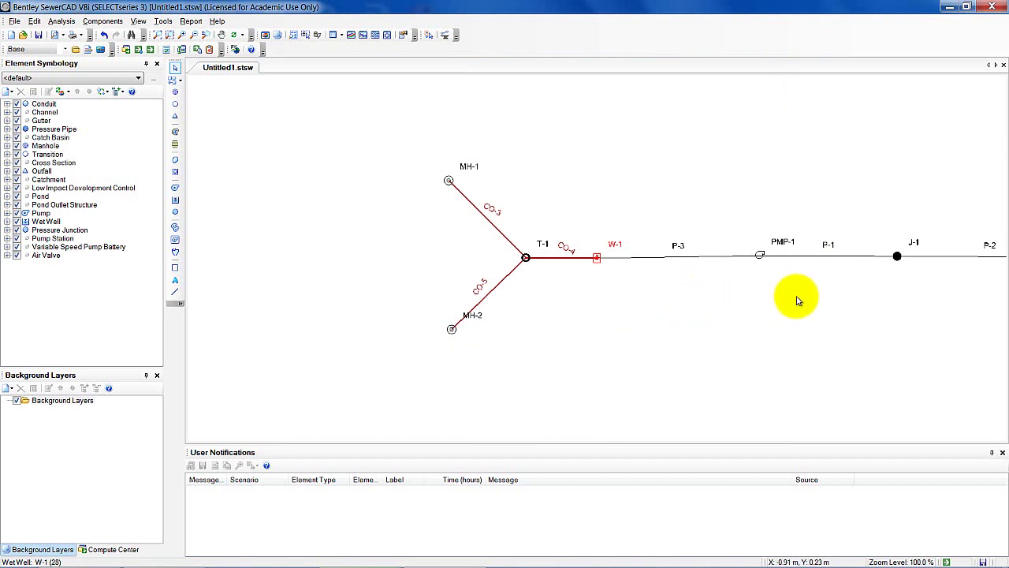
Set both the ground elevation and the invert elevation of pump PMP-1 to 7.8 m.
double_click(759, 259)
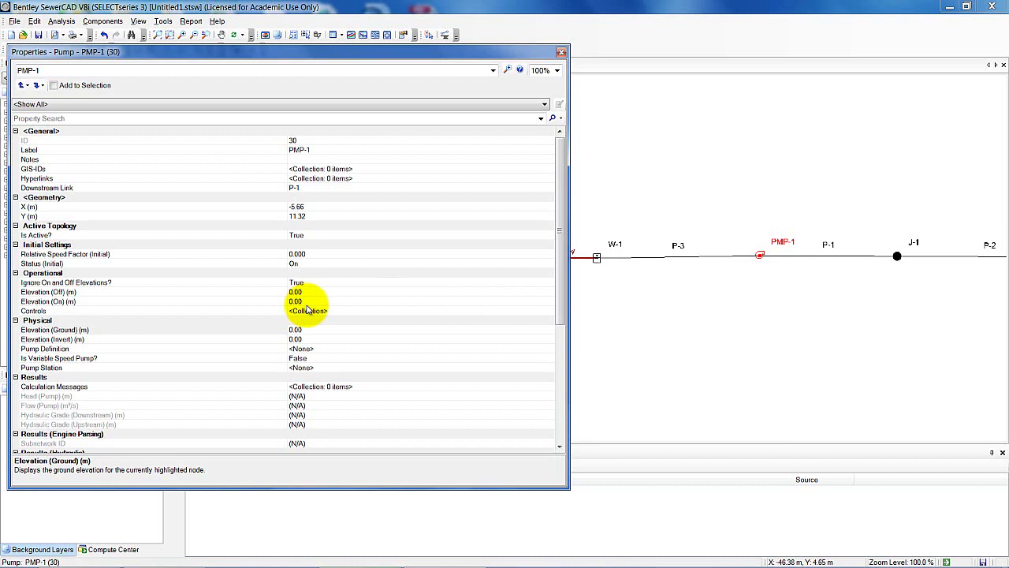
left_click(307, 330)
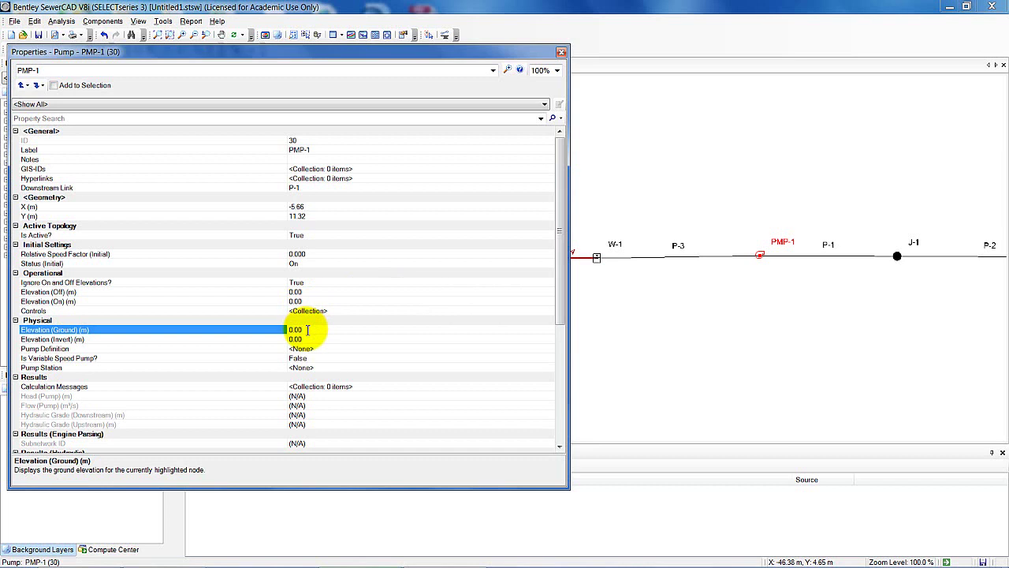
left_click_drag(277, 329, 335, 331)
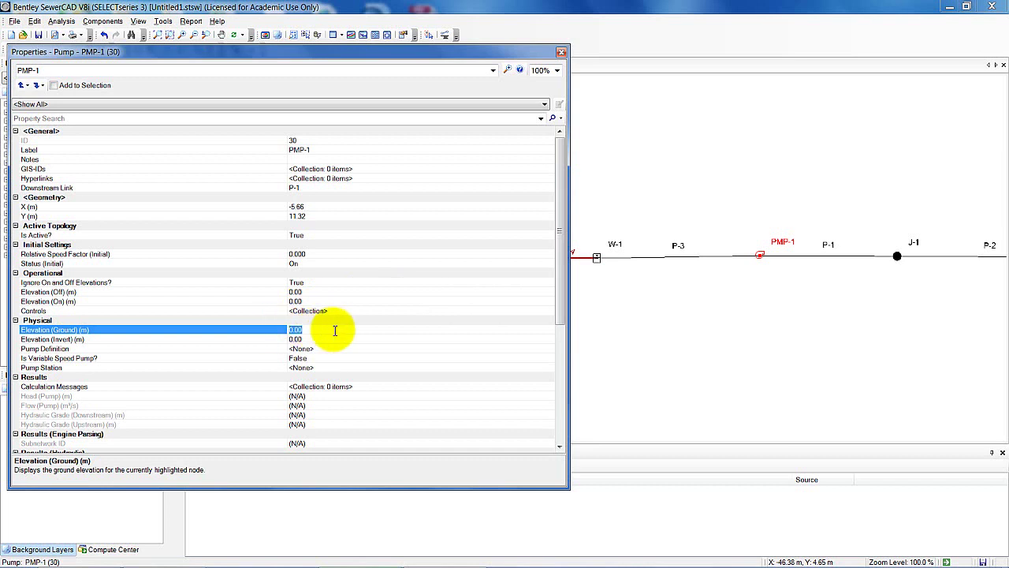
type("7.8")
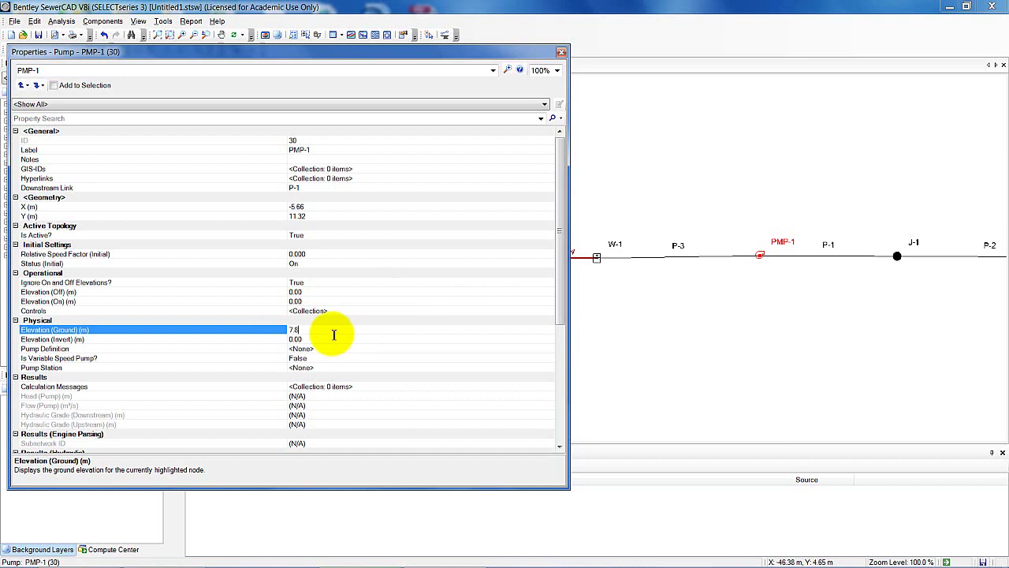
left_click(313, 339)
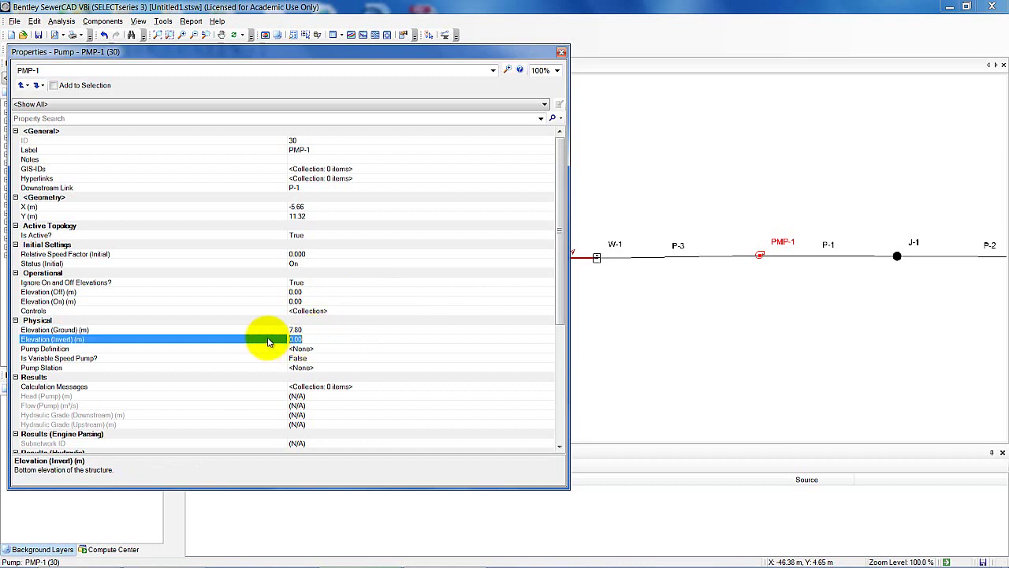
type("7.8")
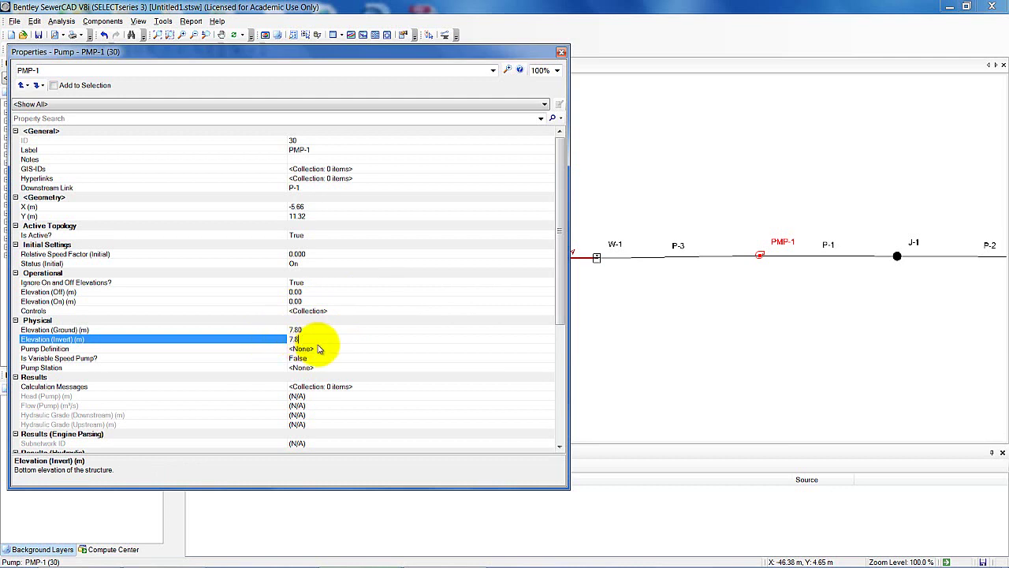
Assign pump definition PMP1 to pump PMP-1 and close its properties.
left_click(290, 348)
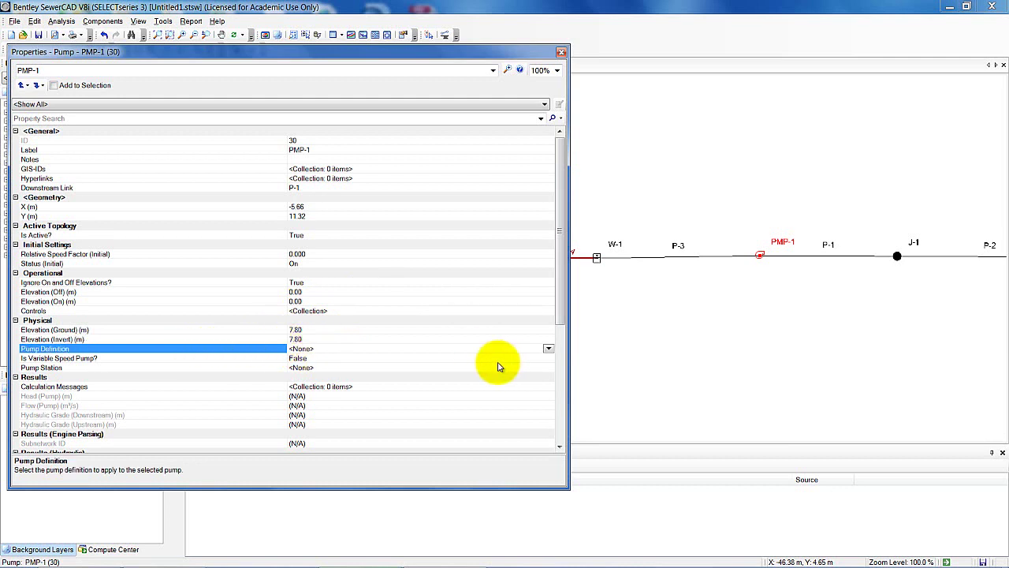
left_click(549, 349)
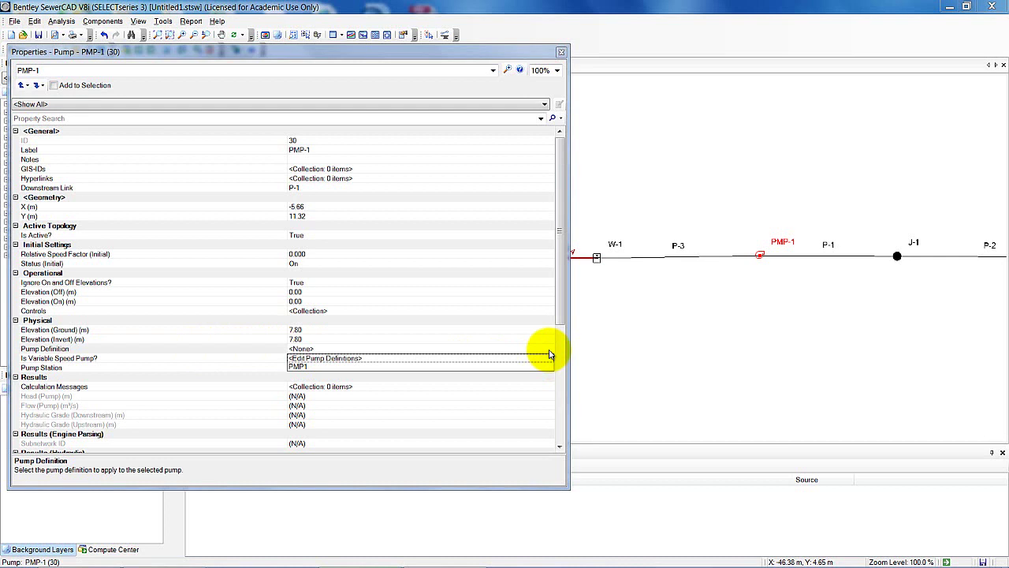
left_click(350, 368)
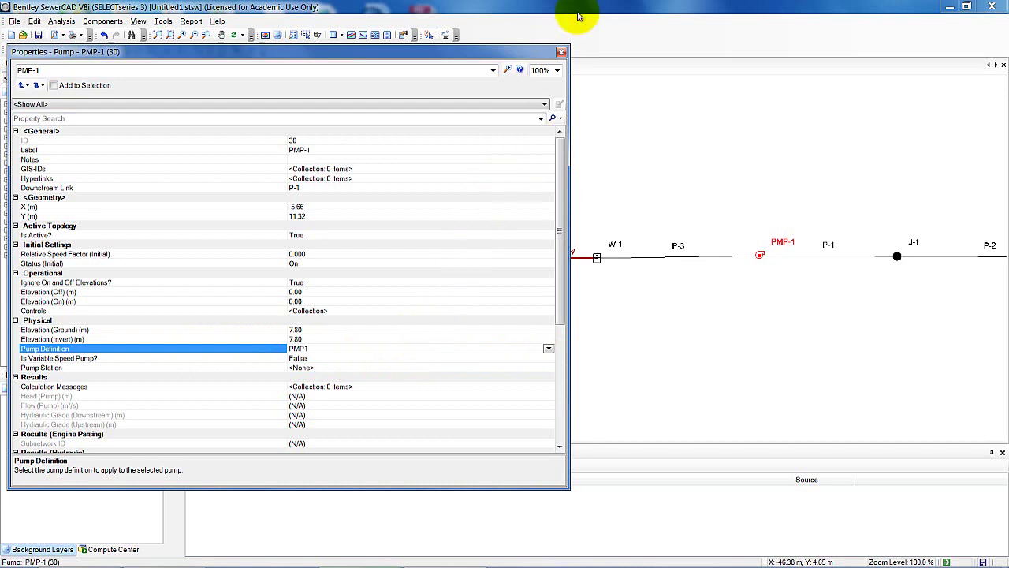
left_click(562, 53)
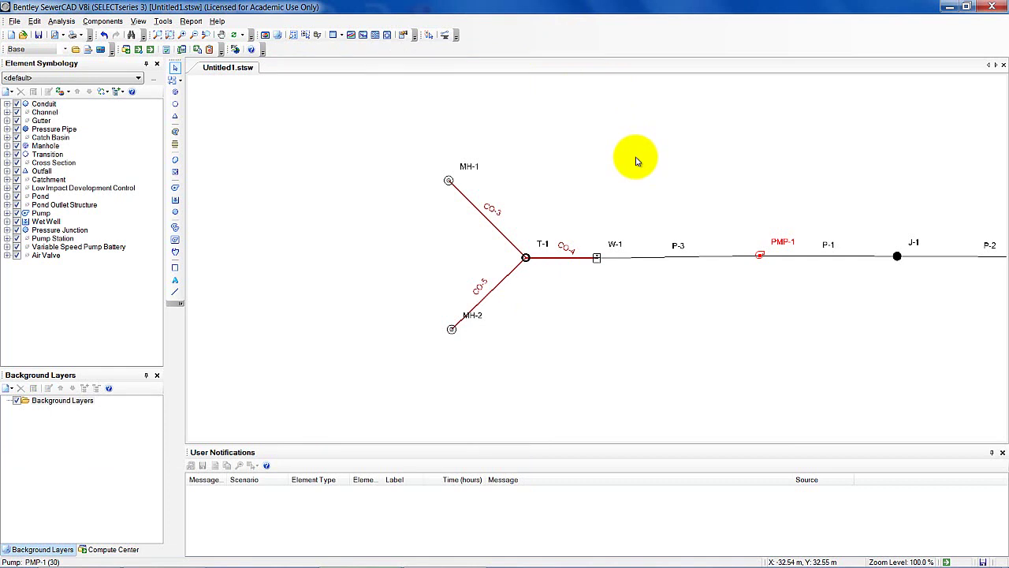
Set the elevation of pressure junction J-1 to 13 m and its ground elevation to 14.2 m, and close the properties.
double_click(898, 261)
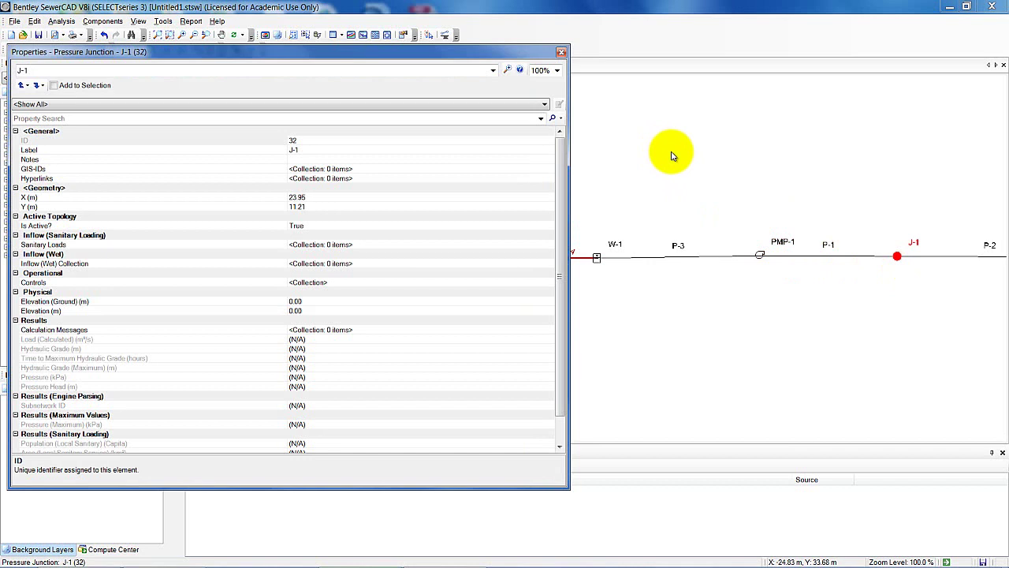
left_click(305, 313)
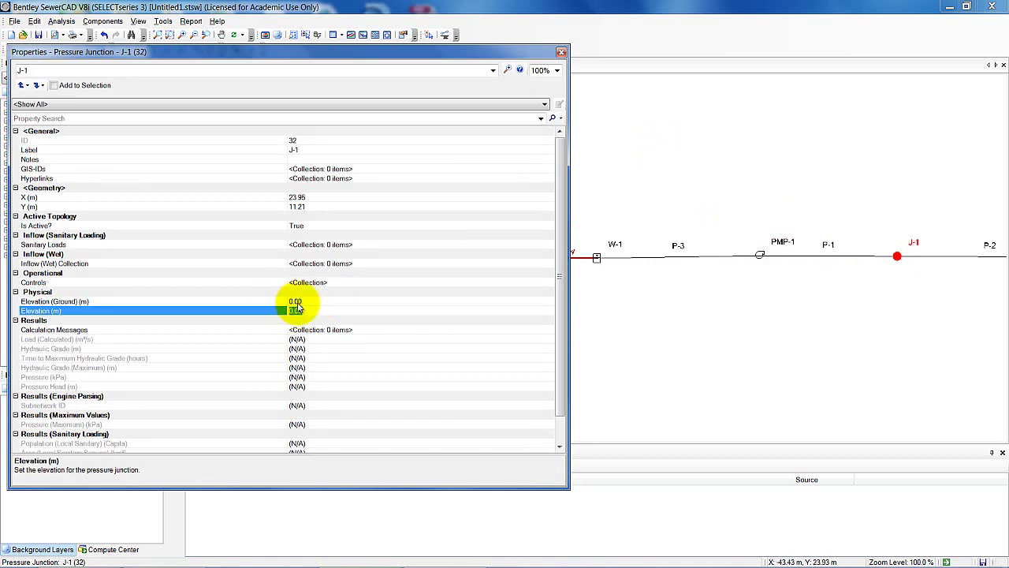
type("13")
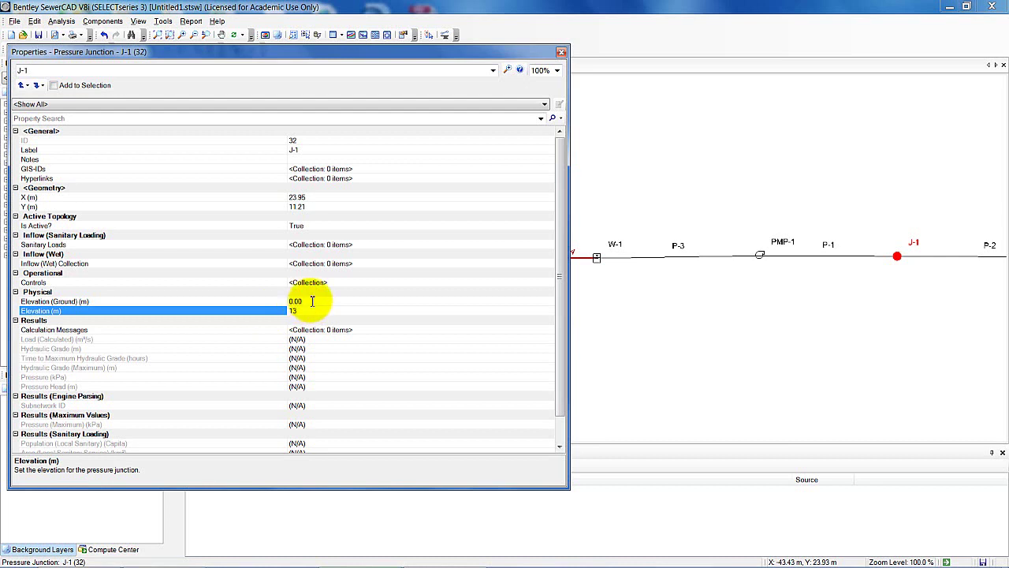
left_click(312, 302)
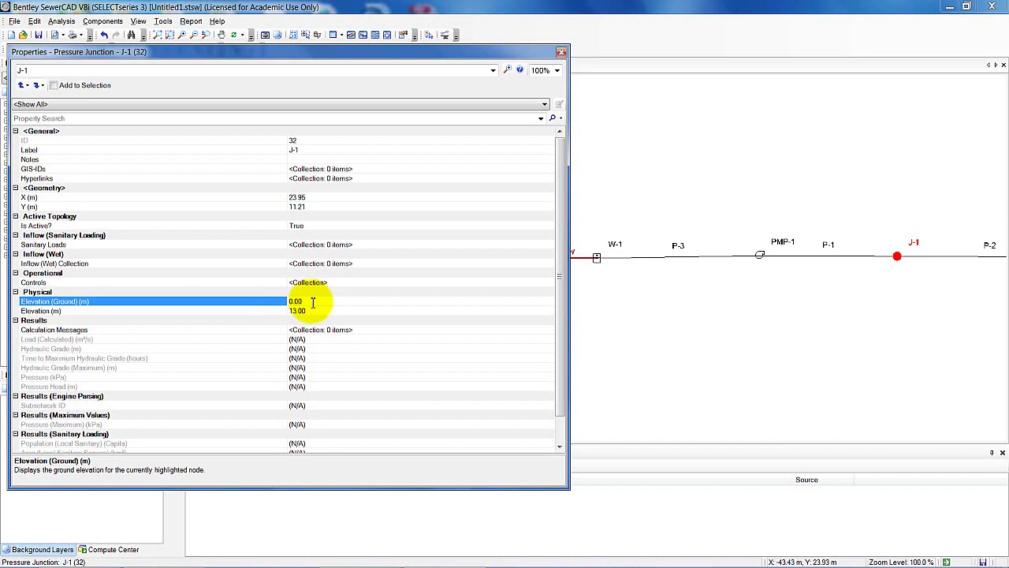
type("14")
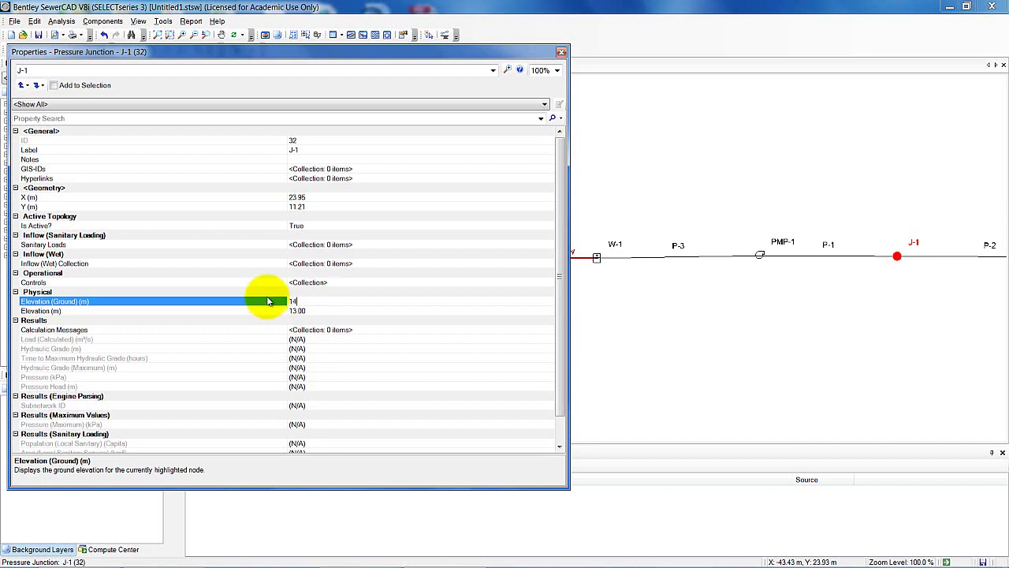
type(".2")
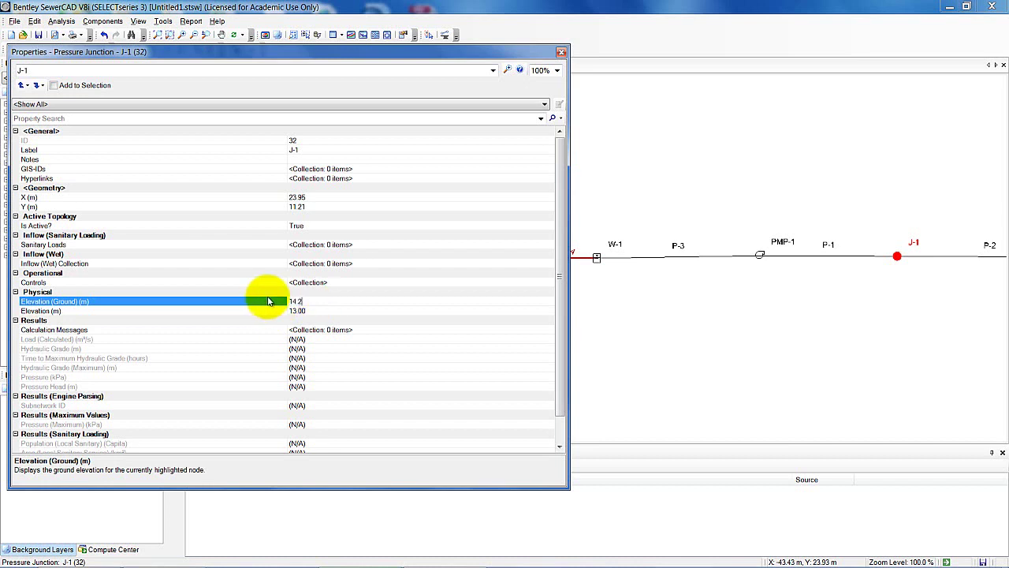
left_click(360, 359)
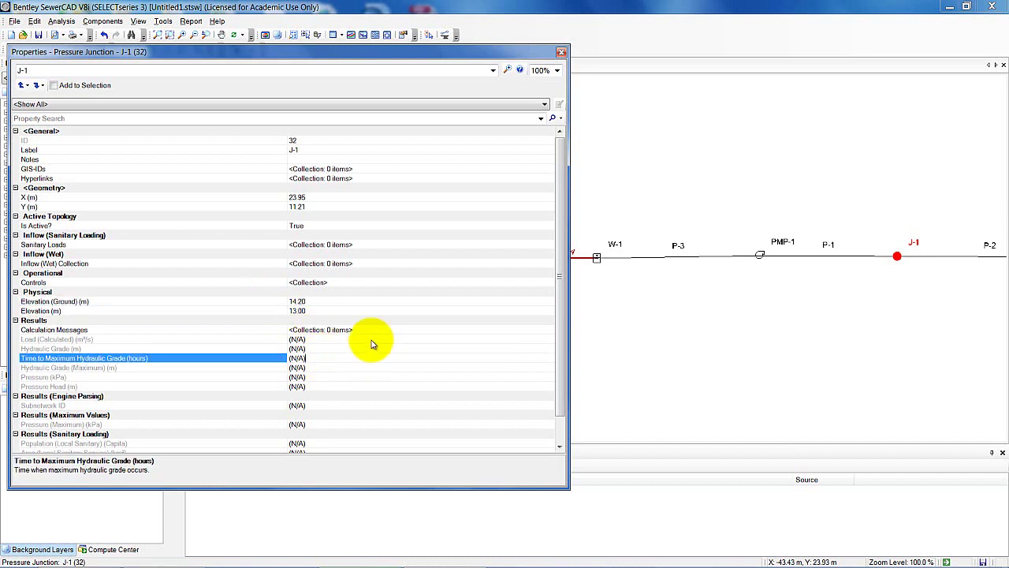
left_click(561, 52)
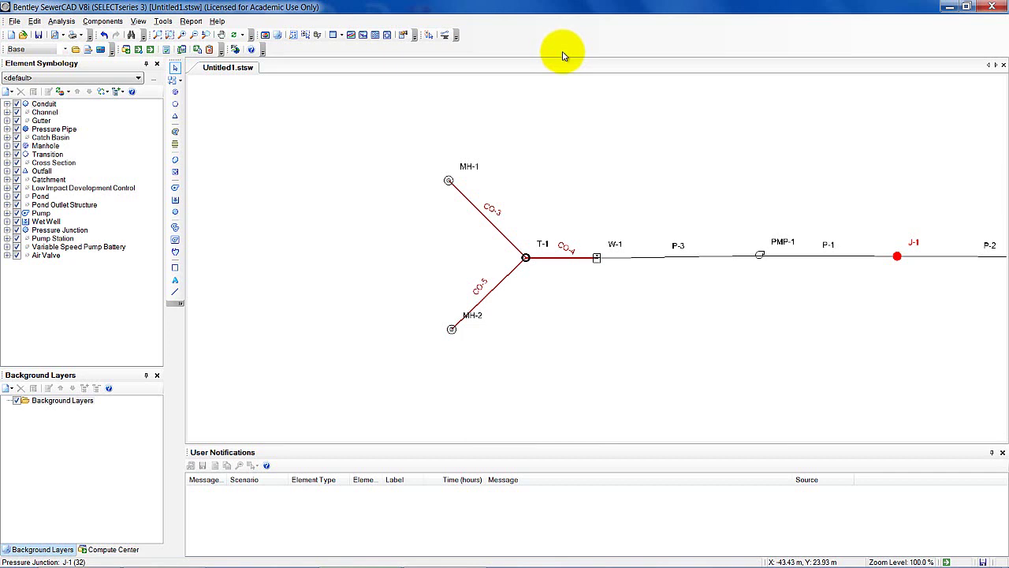
Open the predefined Conduit Table FlexTable and move its window so the row labels are fully in view.
left_click(139, 23)
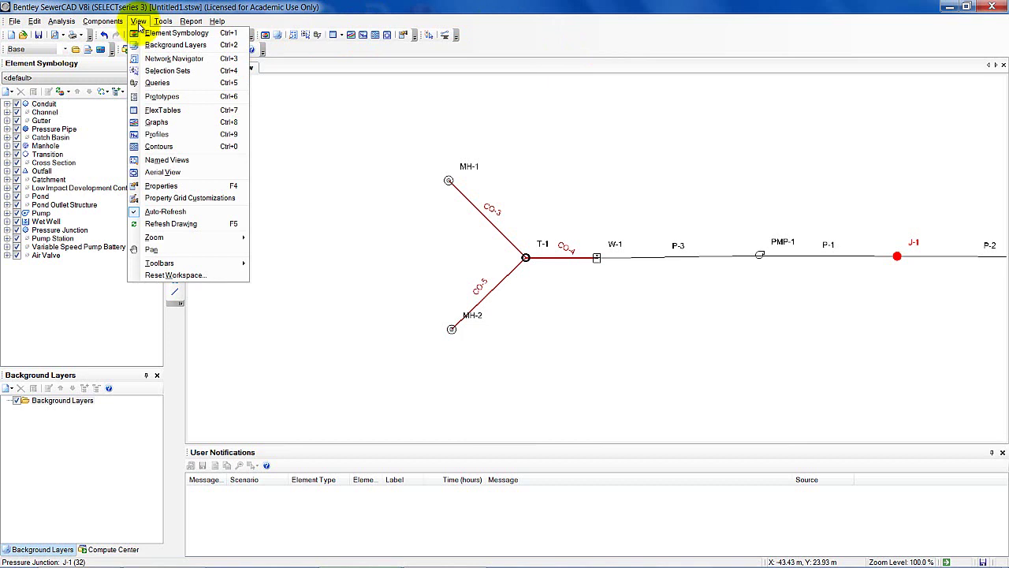
left_click(161, 110)
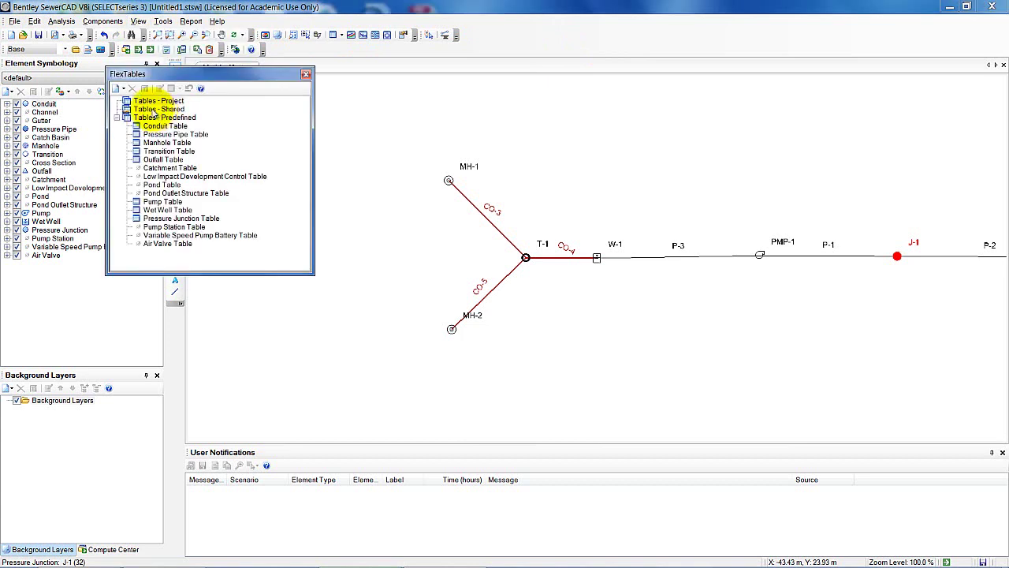
left_click(167, 128)
double_click(167, 127)
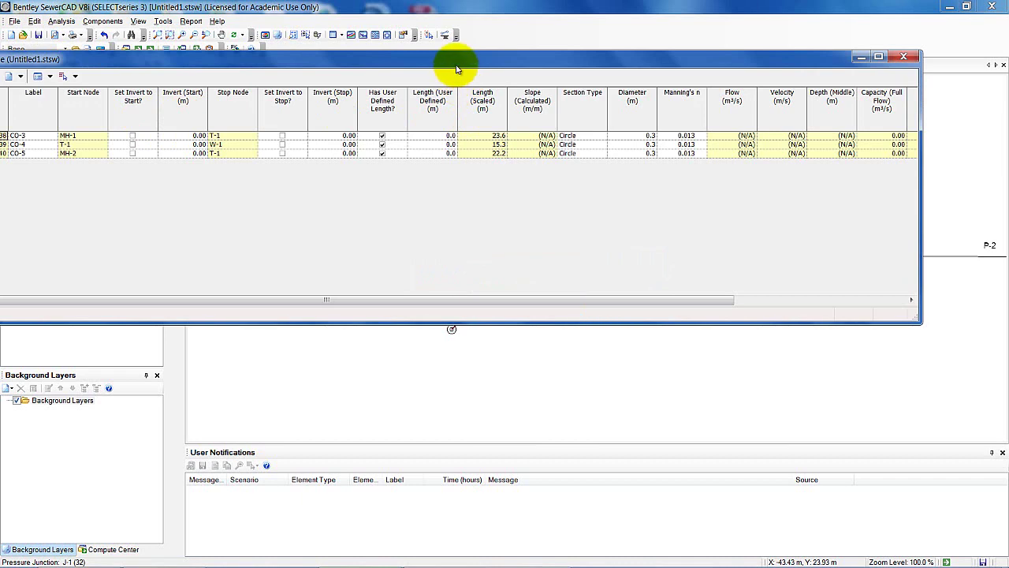
mouse_move(445, 62)
left_mouse_down()
mouse_move(508, 245)
mouse_move(502, 235)
mouse_move(572, 234)
mouse_move(568, 241)
left_mouse_up()
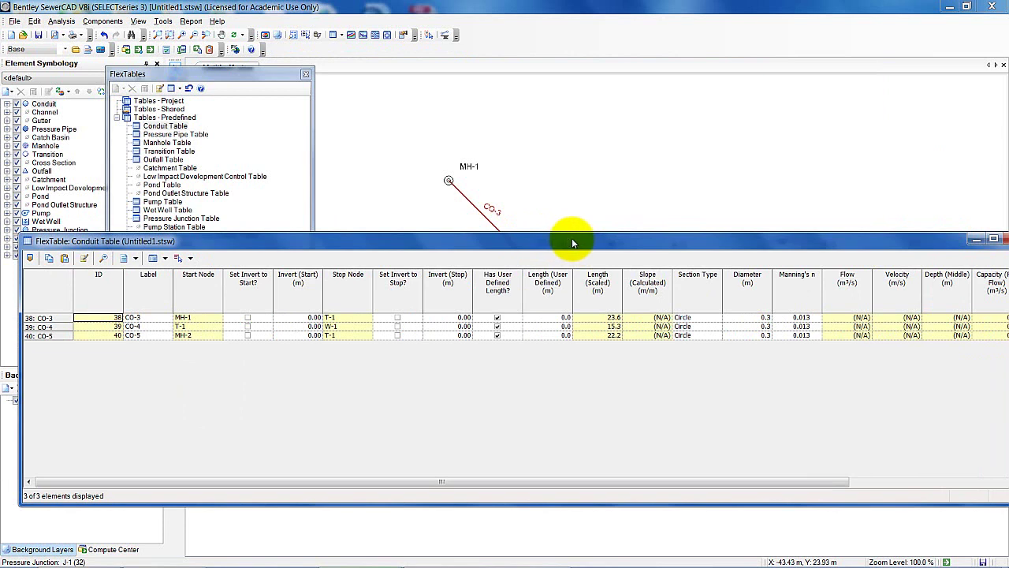
Change the display unit of the conduit Diameter column to mm in the Conduit Table.
mouse_move(571, 239)
left_mouse_down()
mouse_move(570, 285)
mouse_move(552, 147)
mouse_move(521, 285)
mouse_move(530, 309)
mouse_move(543, 308)
left_mouse_up()
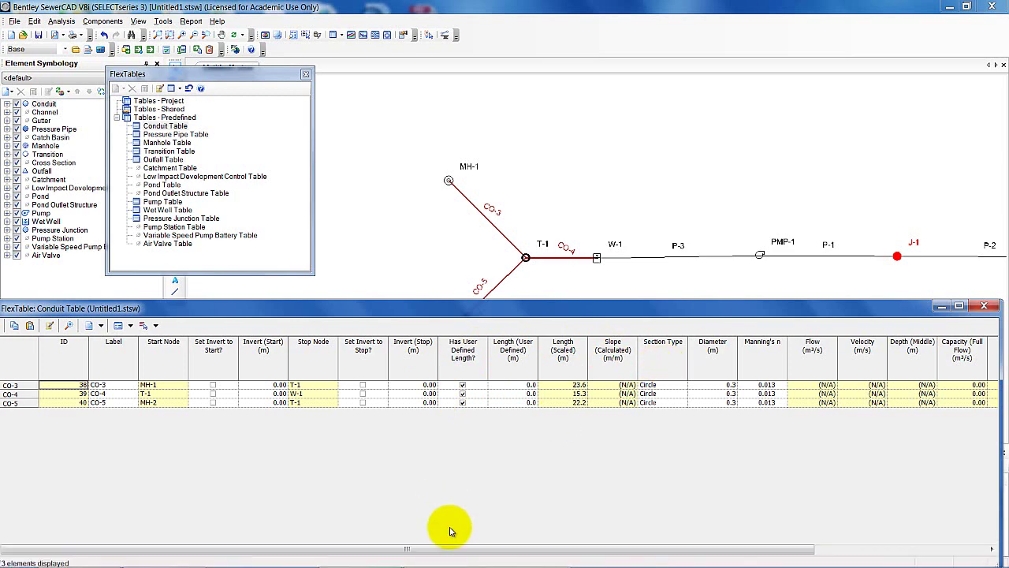
left_click_drag(453, 550, 626, 547)
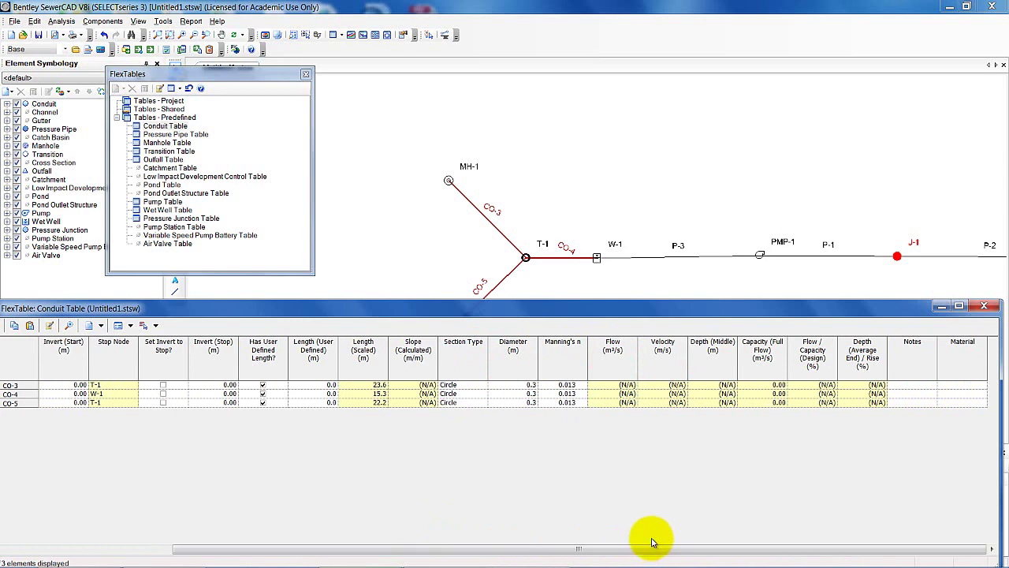
left_click_drag(788, 544, 641, 540)
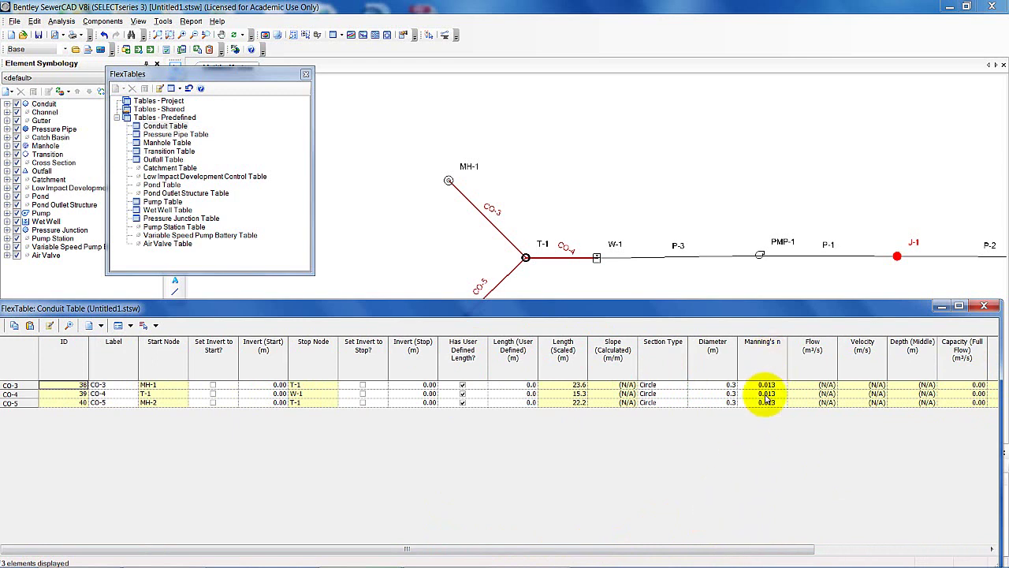
right_click(708, 363)
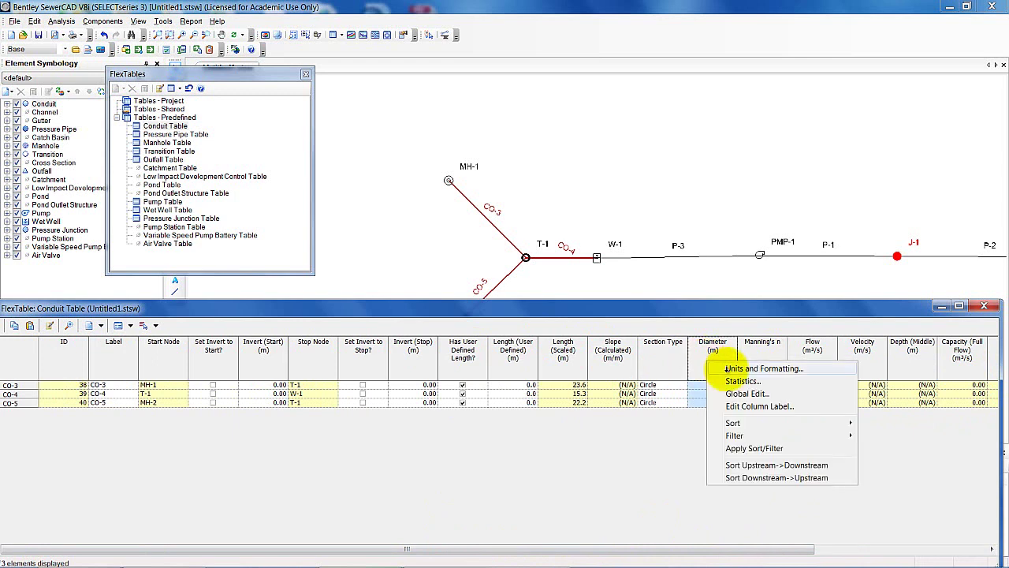
left_click(729, 369)
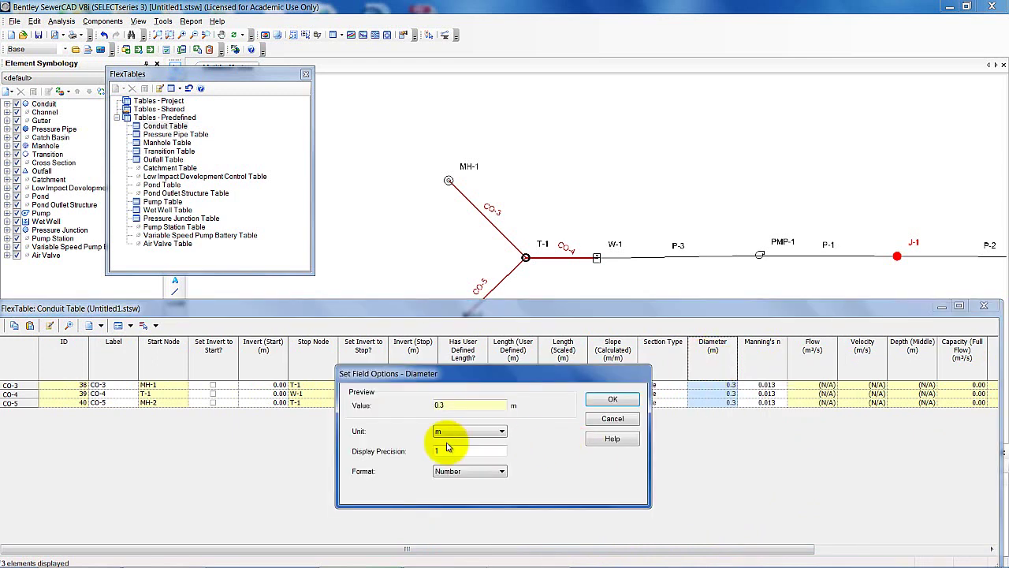
left_click(501, 431)
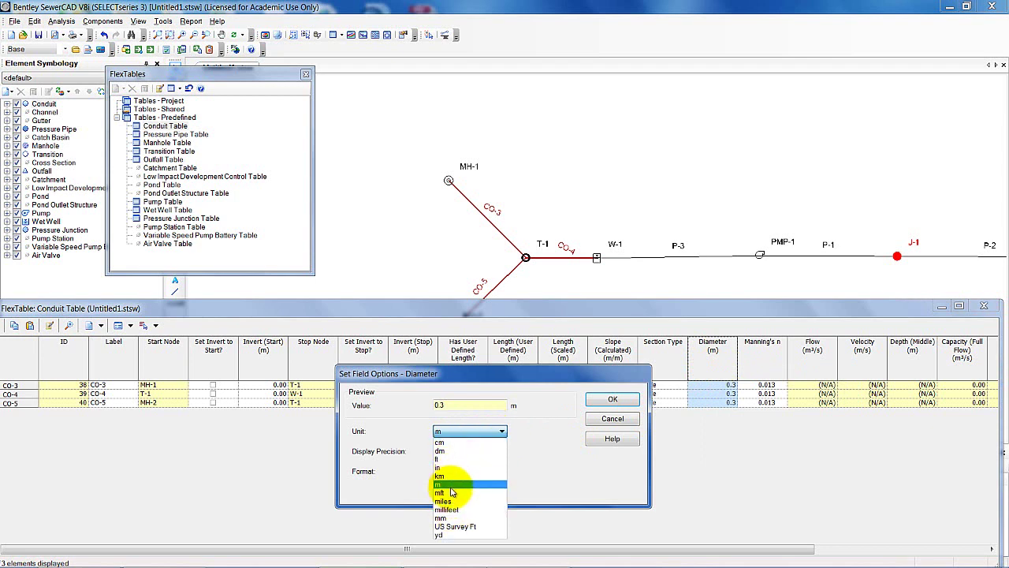
left_click(451, 518)
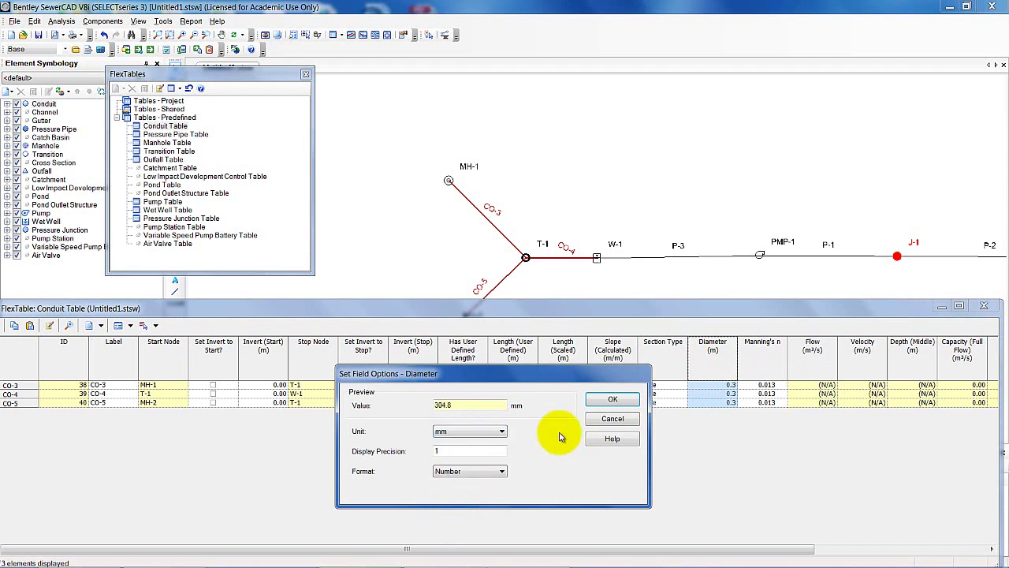
left_click(597, 402)
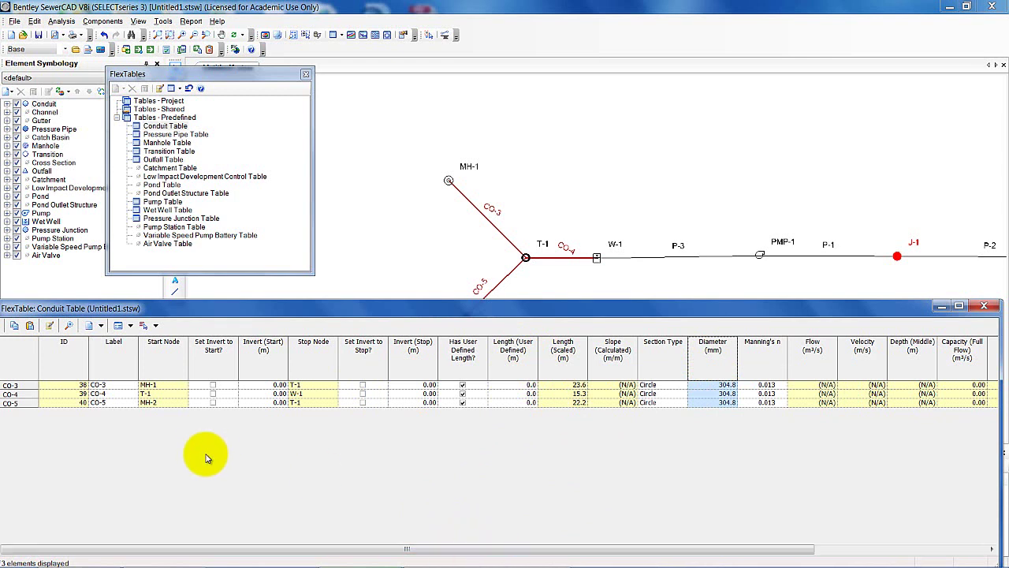
Set the start inverts to 10 m for CO-3, 9.5 m for CO-4 and 10 m for CO-5.
left_click(266, 385)
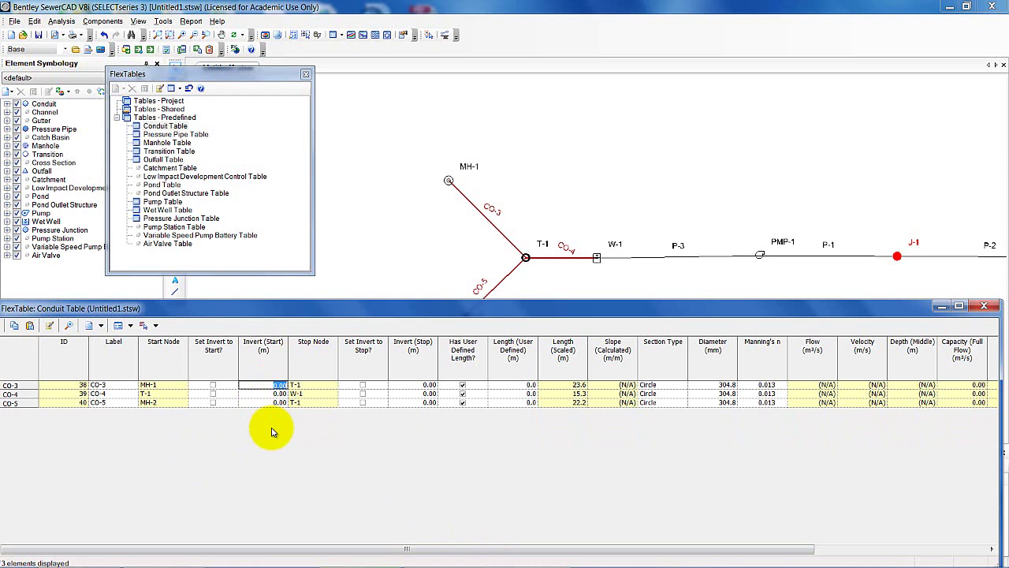
type("10")
key("Return")
type("0.5")
key("Return")
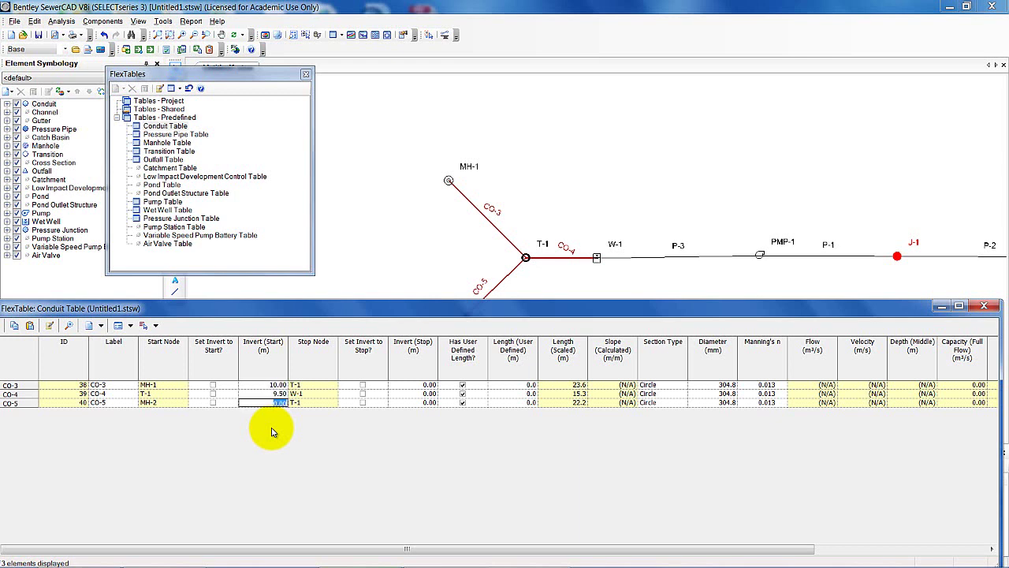
type("10")
key("Return")
Set the stop inverts to 9.5 m for CO-3, 9.1 m for CO-4 and 9.5 m for CO-5.
left_click(418, 386)
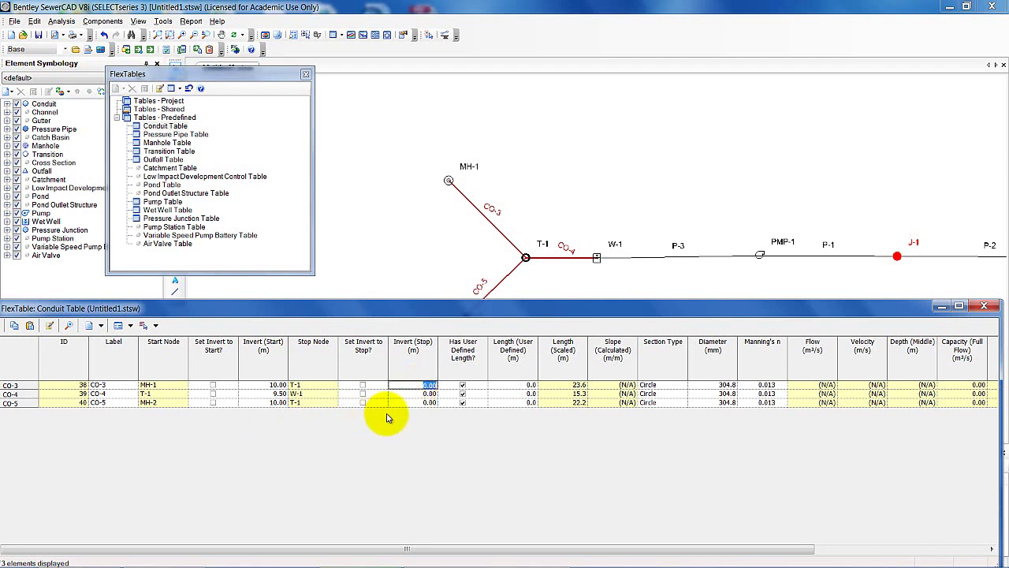
type("9.5")
key("Return")
type("9.1")
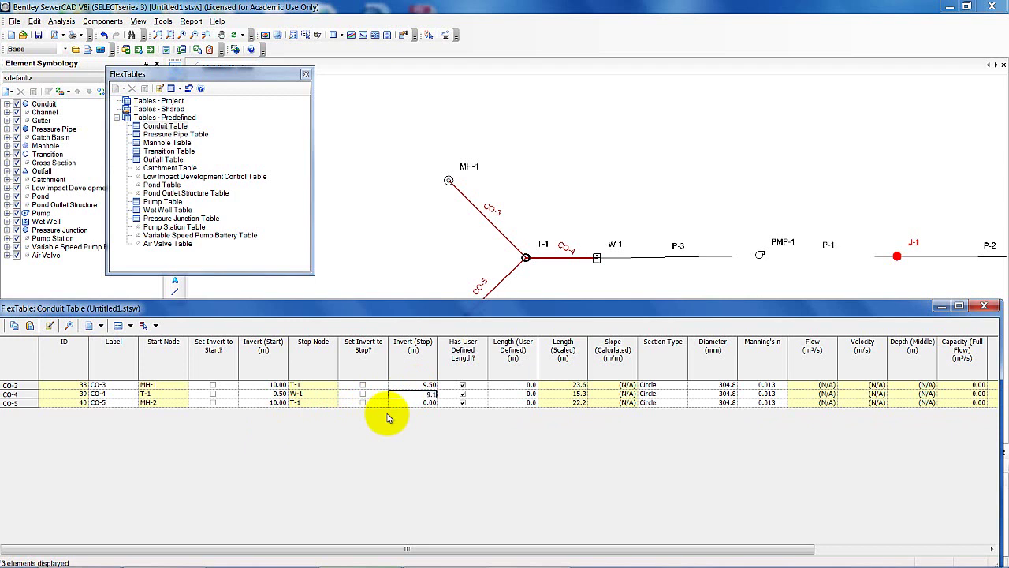
key("Return")
type("9")
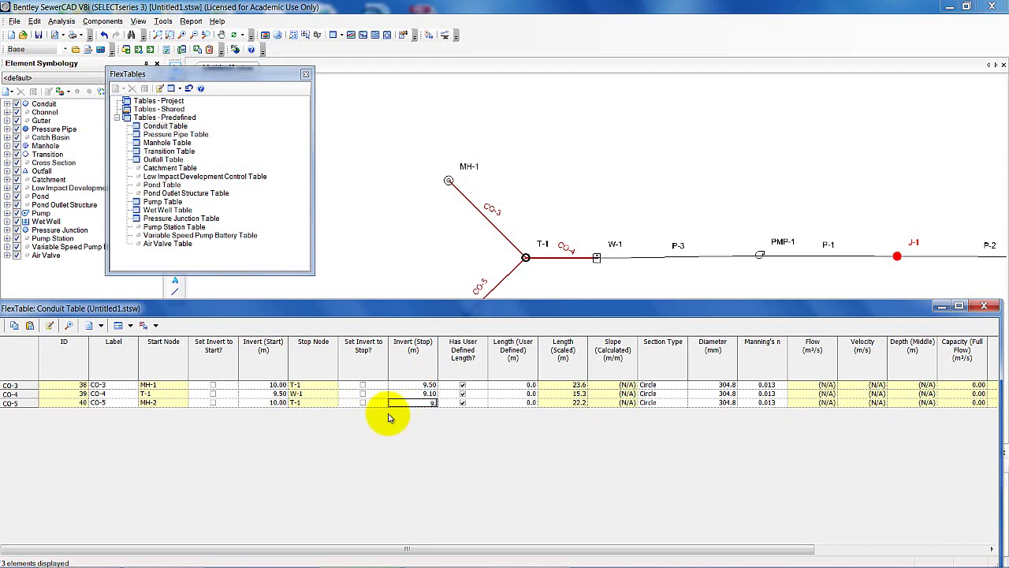
type(".5")
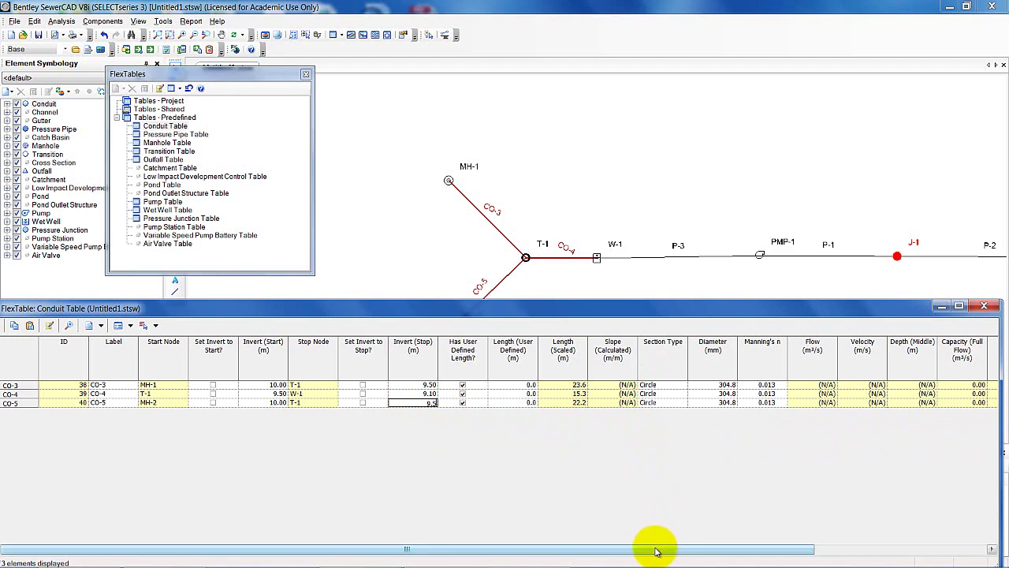
Set the material of conduits CO-3 and CO-4 to Concrete.
left_click_drag(654, 550, 838, 541)
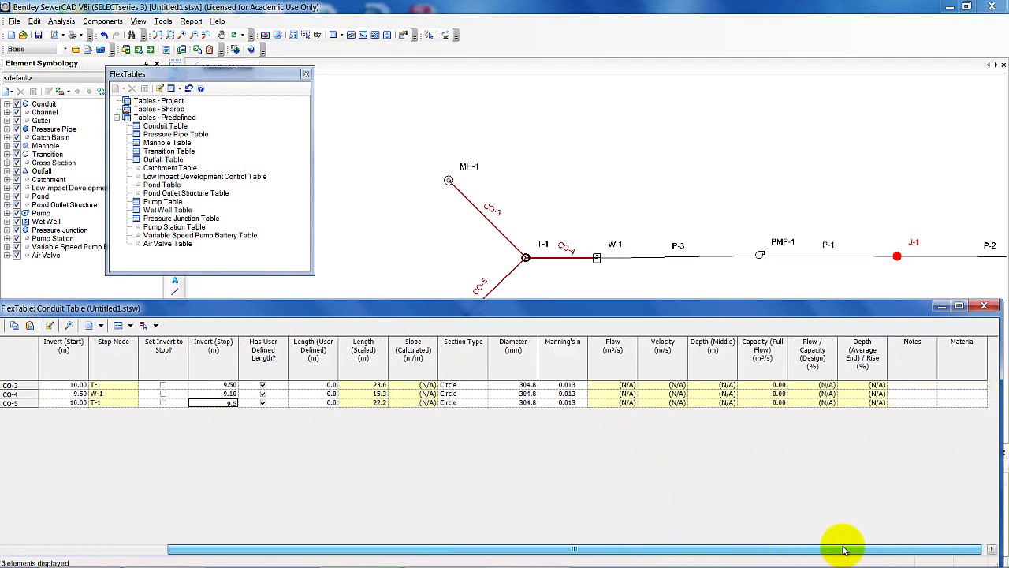
left_click(961, 387)
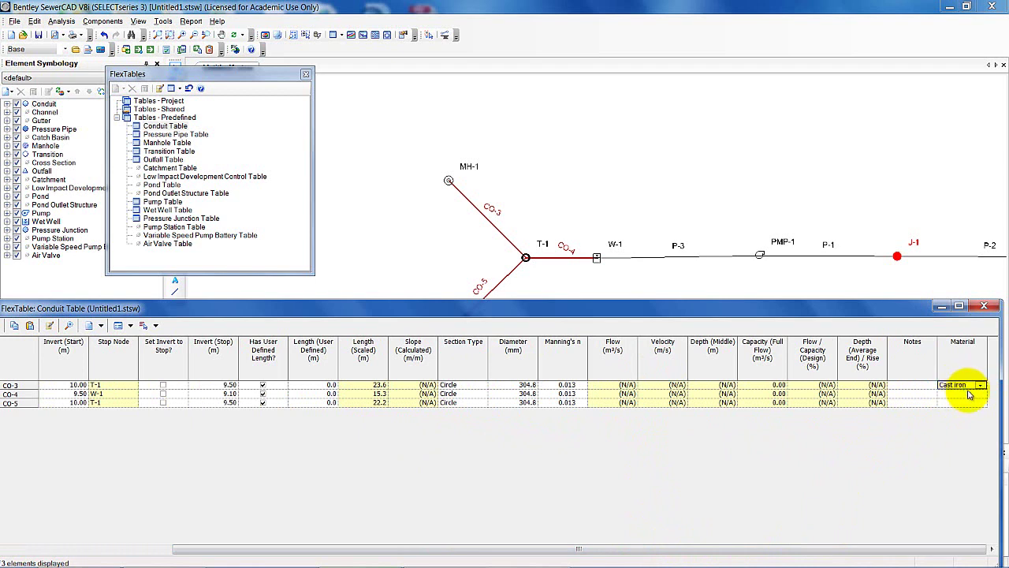
left_click(980, 385)
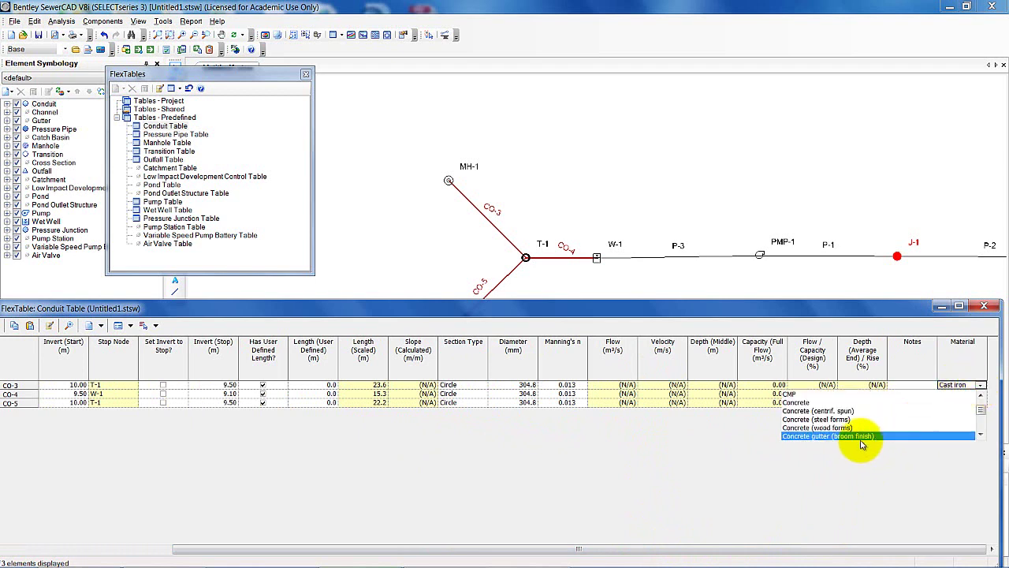
left_click(800, 405)
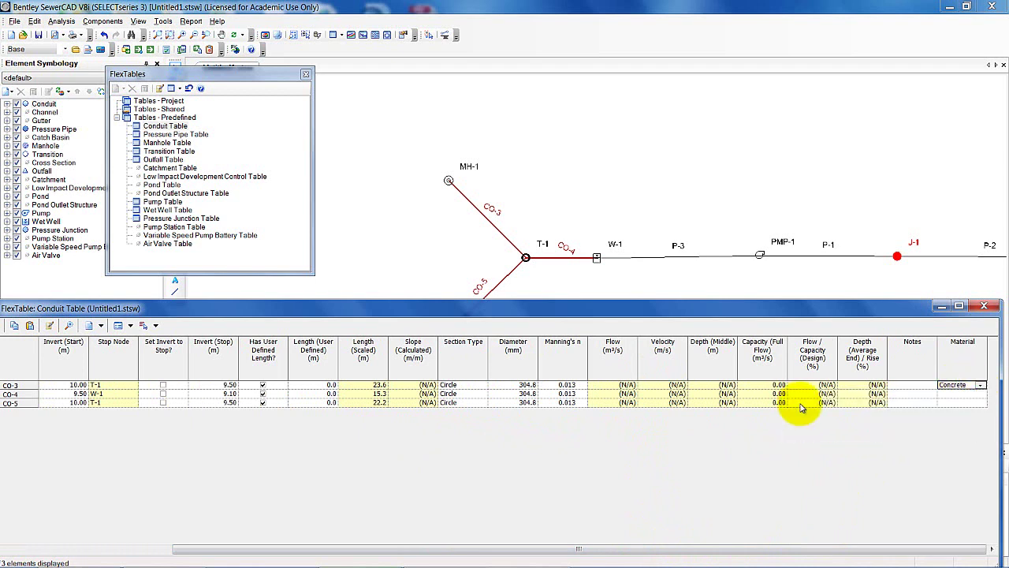
left_click(955, 394)
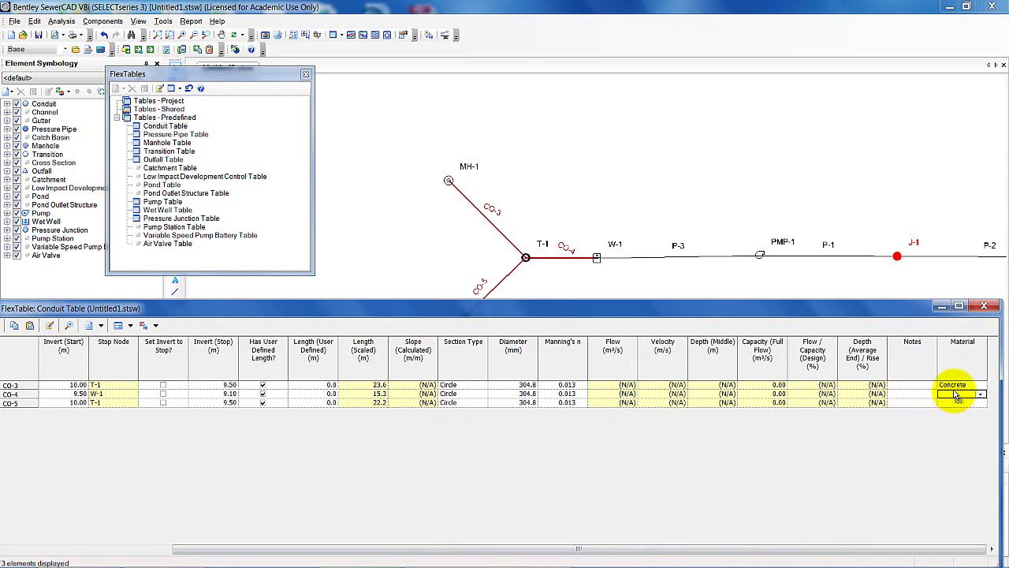
left_click(980, 394)
left_click(981, 395)
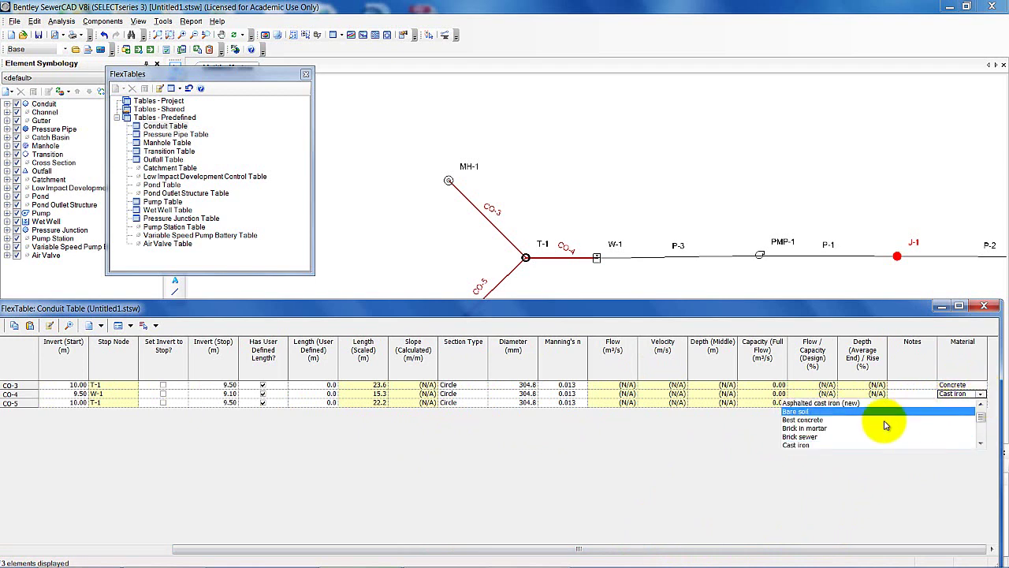
scroll(837, 447, "down", 2)
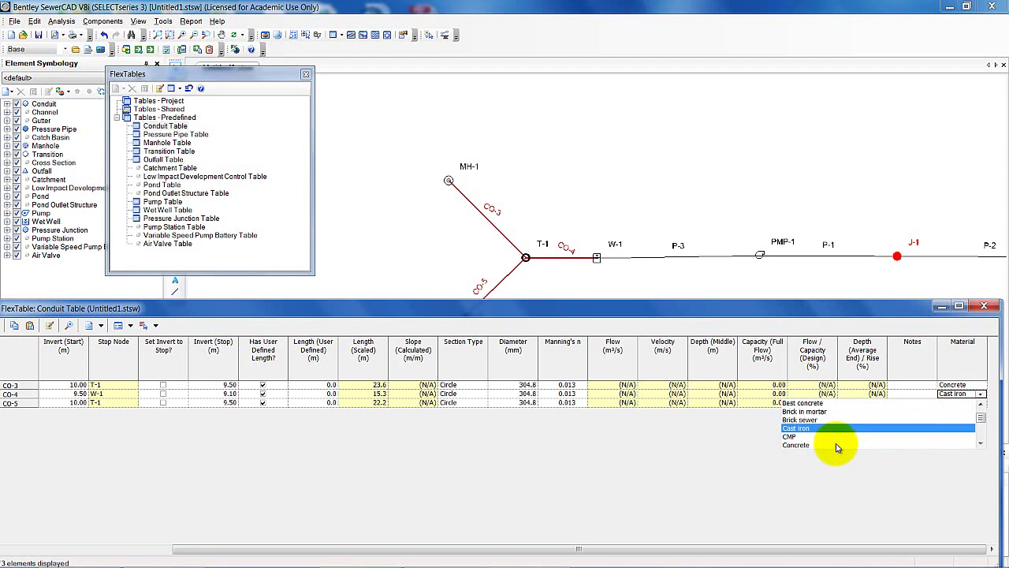
left_click(812, 448)
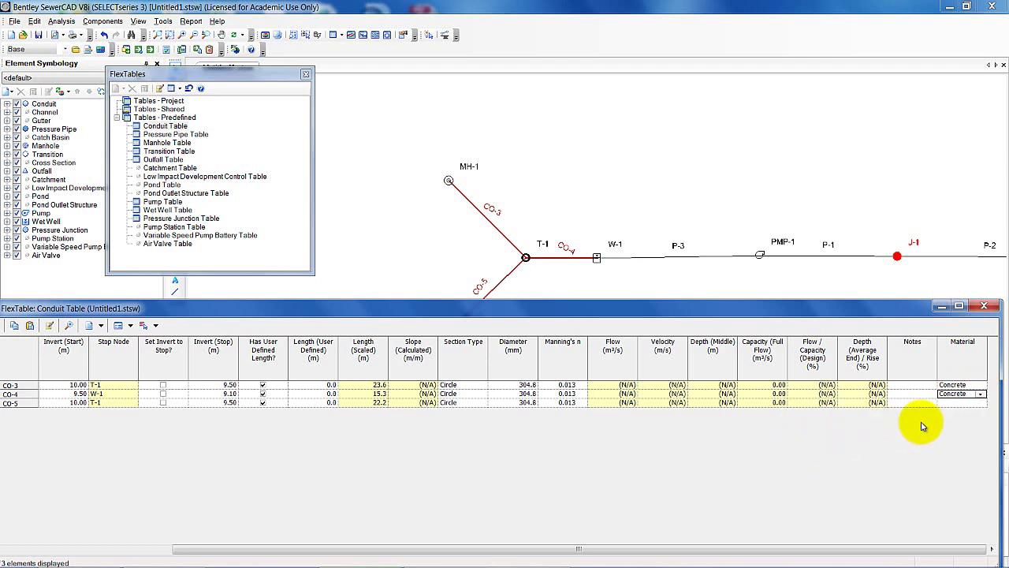
Set the material of conduit CO-5 to Concrete and leave the material cell.
left_click(976, 402)
left_click(981, 403)
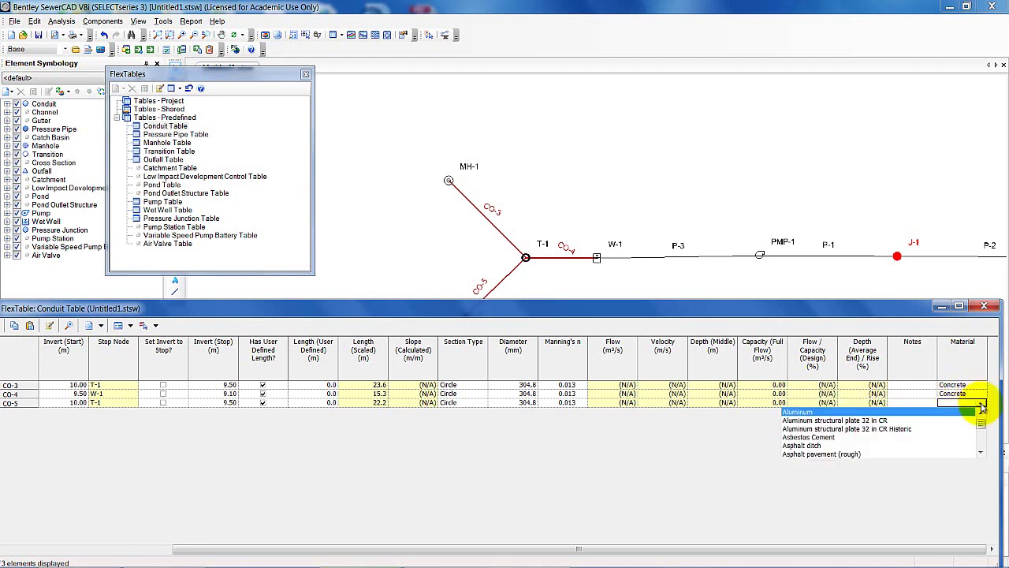
scroll(977, 406, "down", 1)
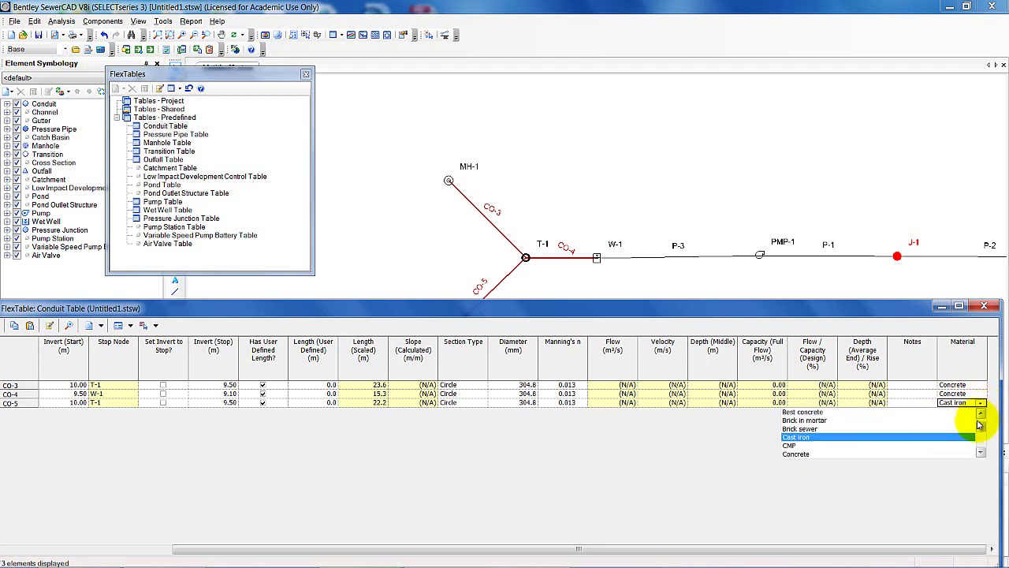
scroll(976, 405, "down", 1)
left_click(856, 455)
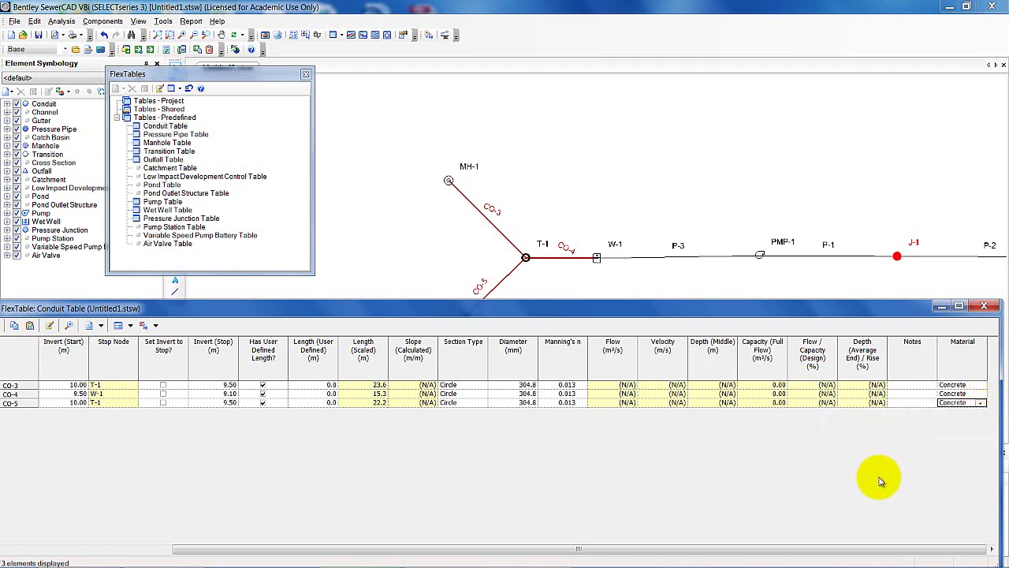
left_click(912, 402)
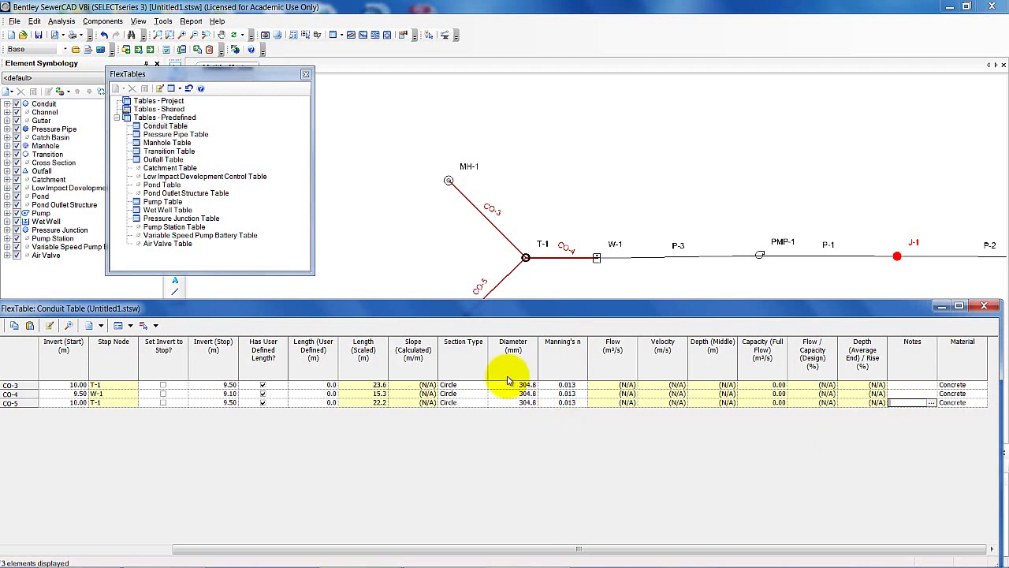
Set the diameter of conduits CO-3, CO-4 and CO-5 to 200 mm each.
left_click_drag(512, 385, 518, 391)
type("200")
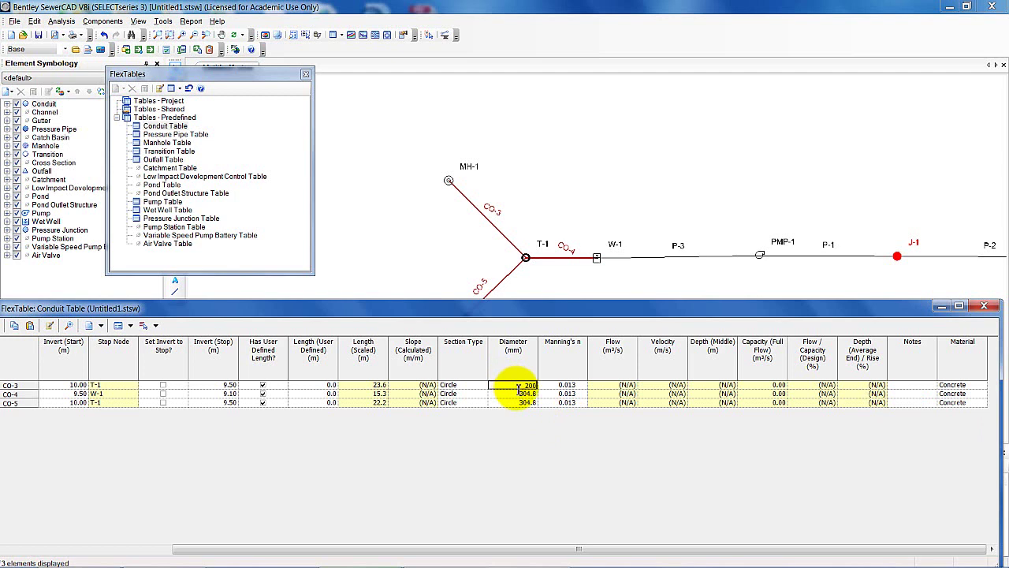
key("Return")
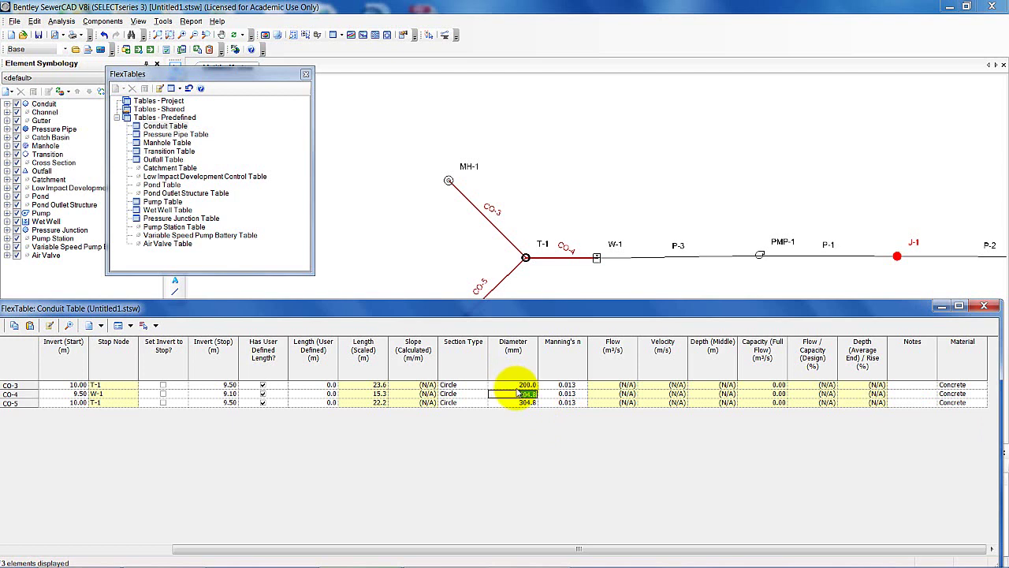
type("200")
key("Return")
type("200")
key("Return")
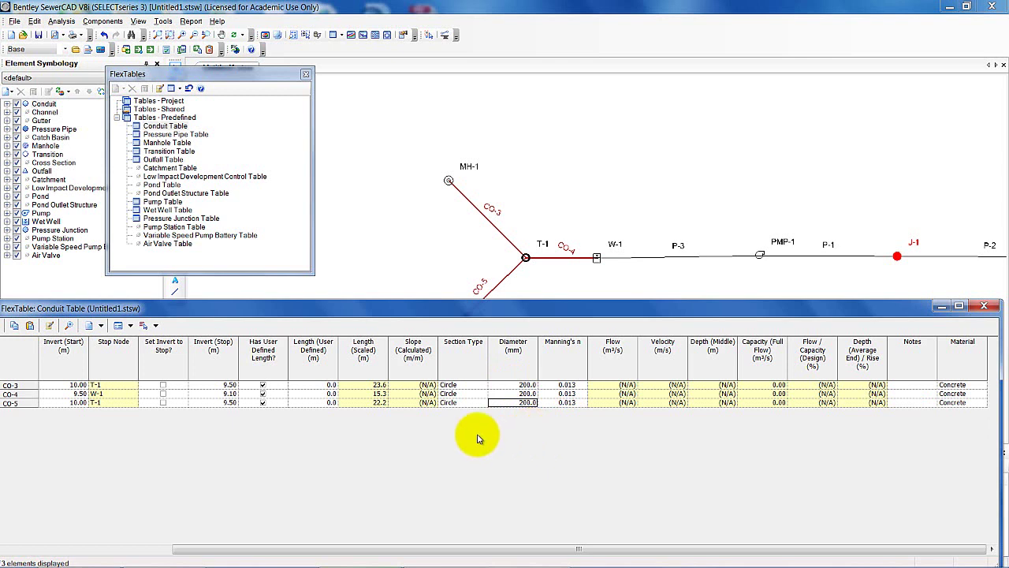
Set the user-defined lengths to 100 m for CO-3, 70 m for CO-4 and 100 m for CO-5, and close the Conduit Table.
left_click(324, 385)
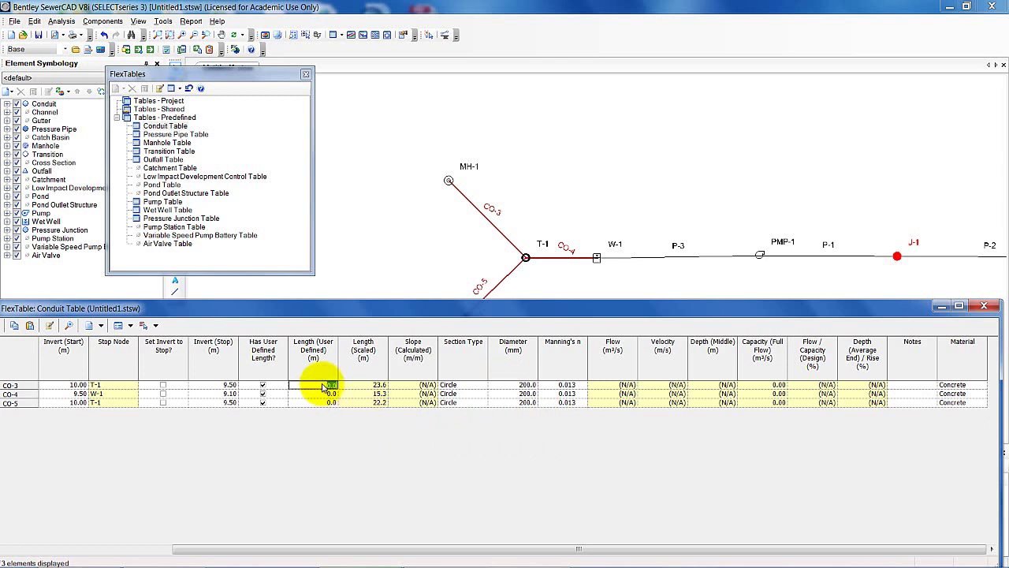
type("100")
key("Return")
type("70")
key("Return")
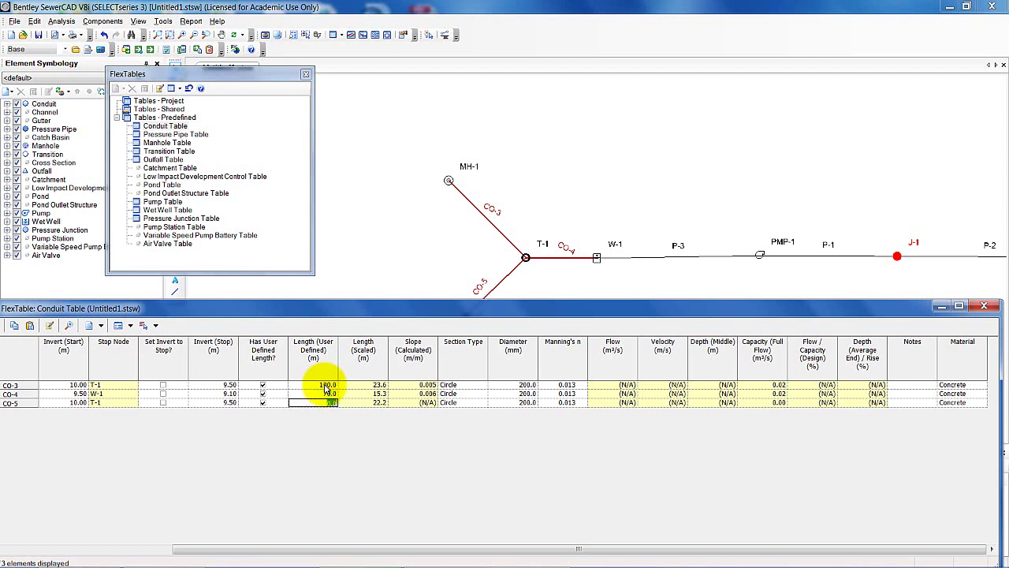
type("100")
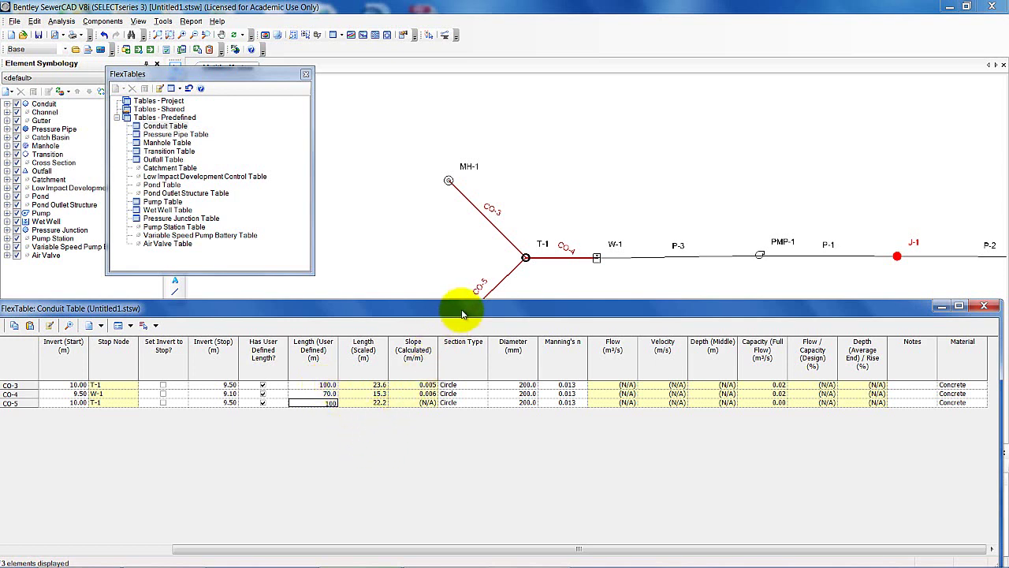
left_click_drag(462, 314, 464, 244)
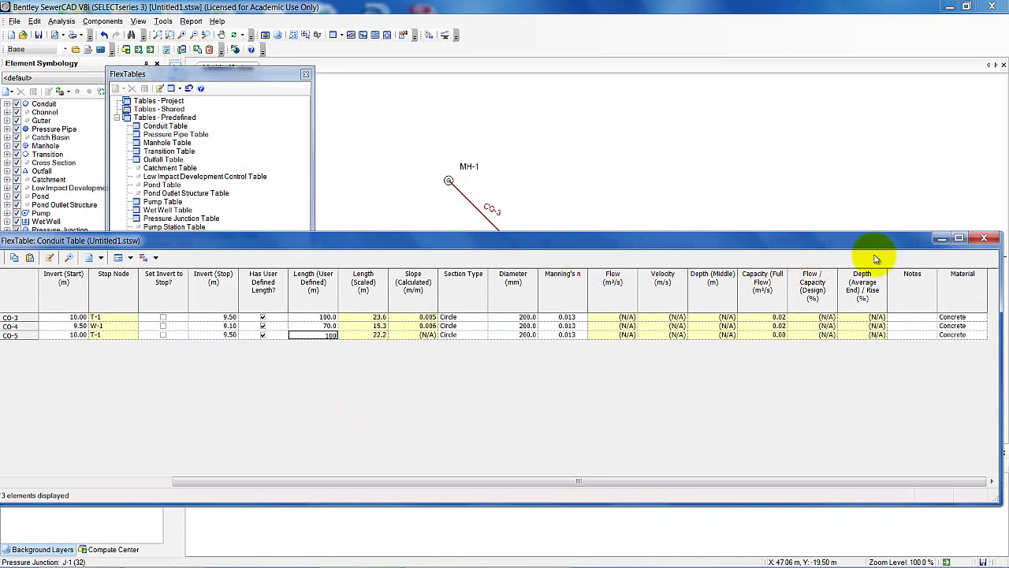
left_click(984, 239)
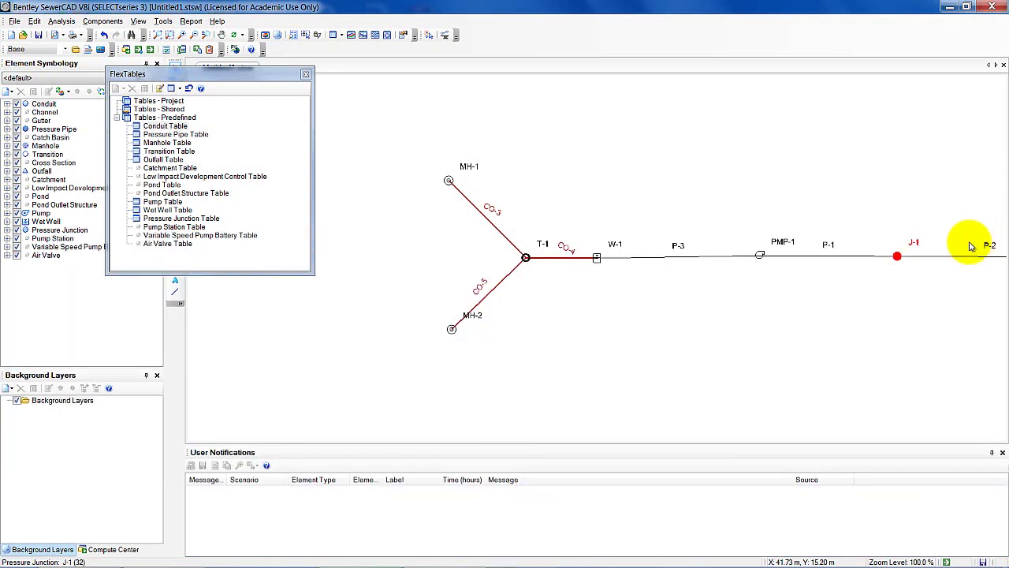
Open the Pressure Pipe Table and enable user-defined lengths for pressure pipes P-1 and P-2.
left_click(174, 136)
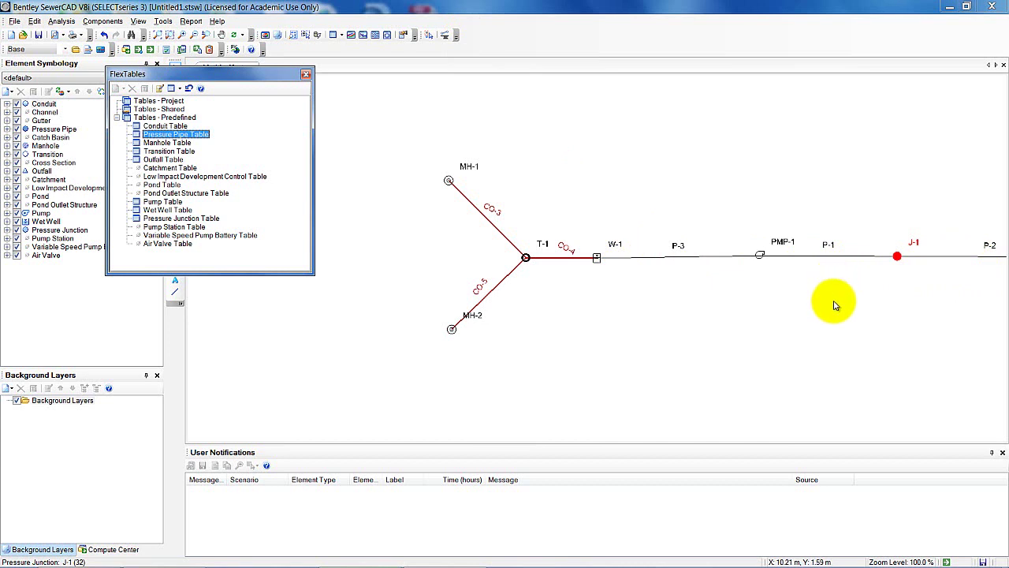
double_click(149, 135)
left_click_drag(371, 56, 451, 57)
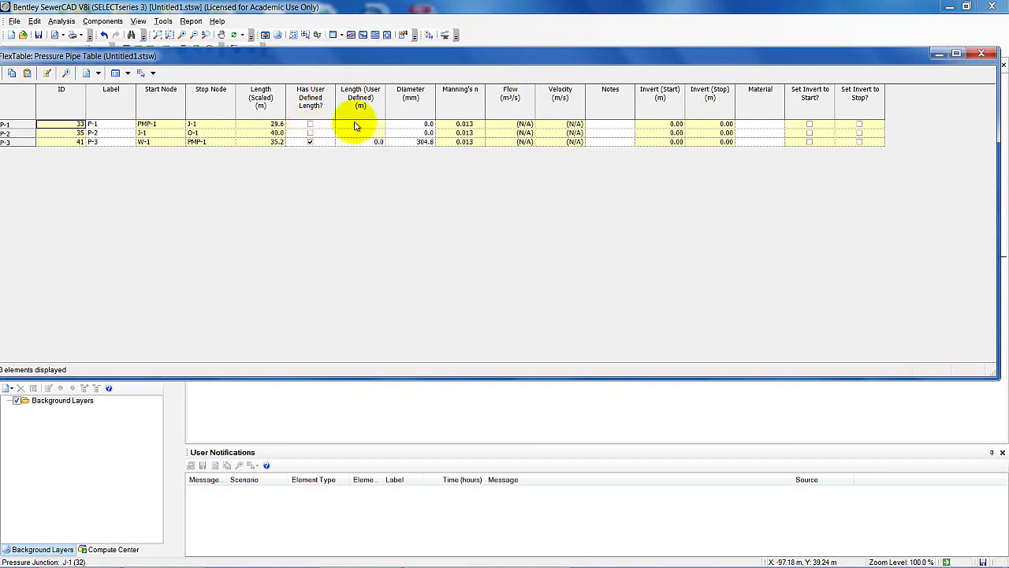
left_click(310, 125)
left_click(311, 132)
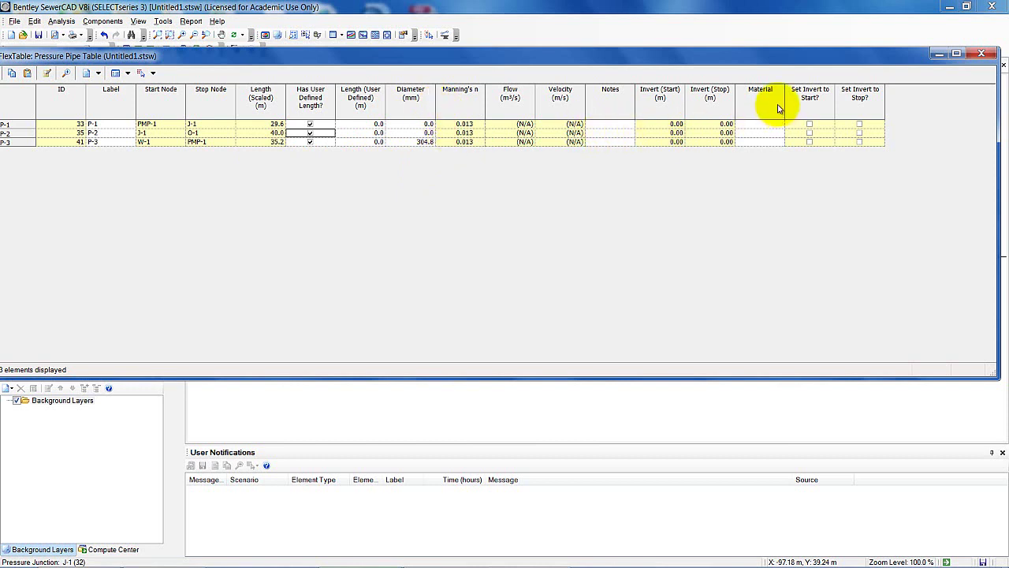
Set the material of pressure pipes P-1, P-2 and P-3 to Cast iron.
left_click(769, 127)
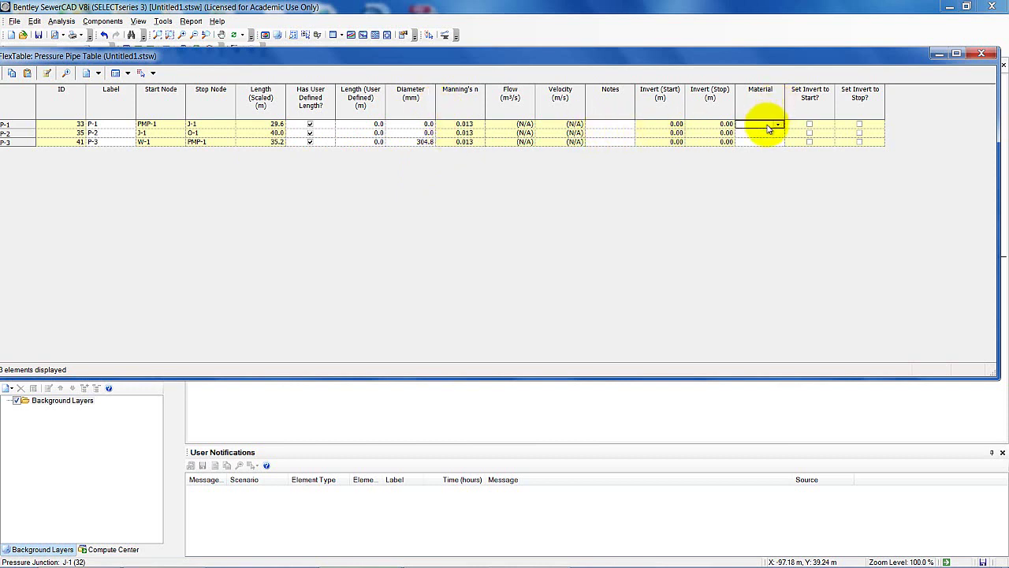
left_click(768, 127)
left_click(767, 134)
left_click(767, 134)
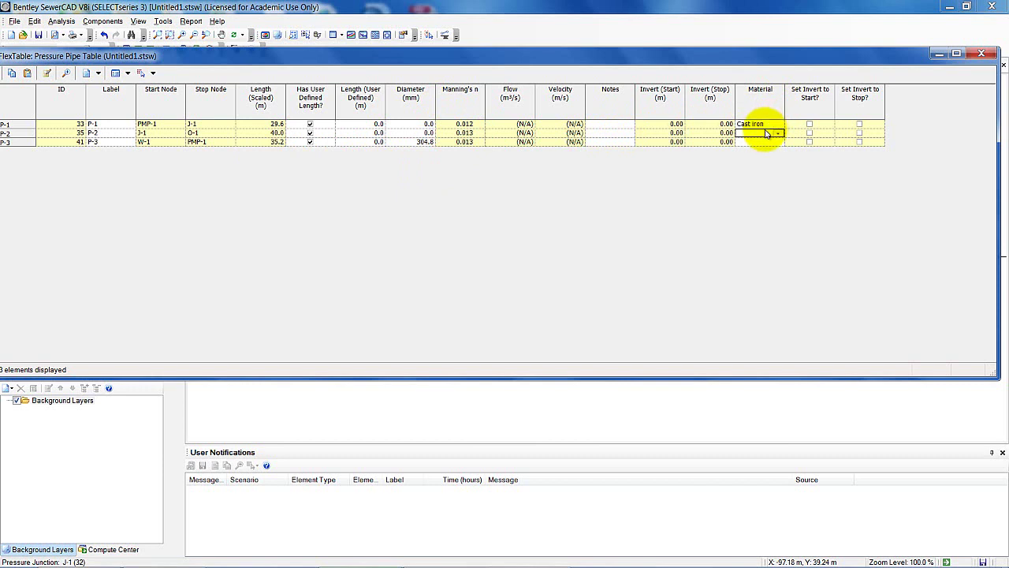
key("c")
left_click(769, 134)
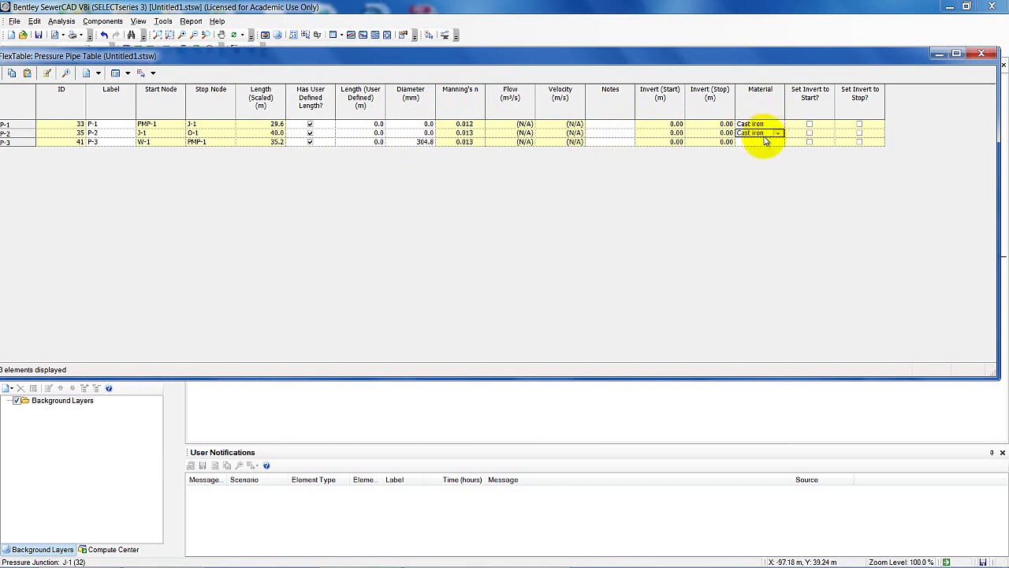
left_click(766, 144)
left_click(766, 143)
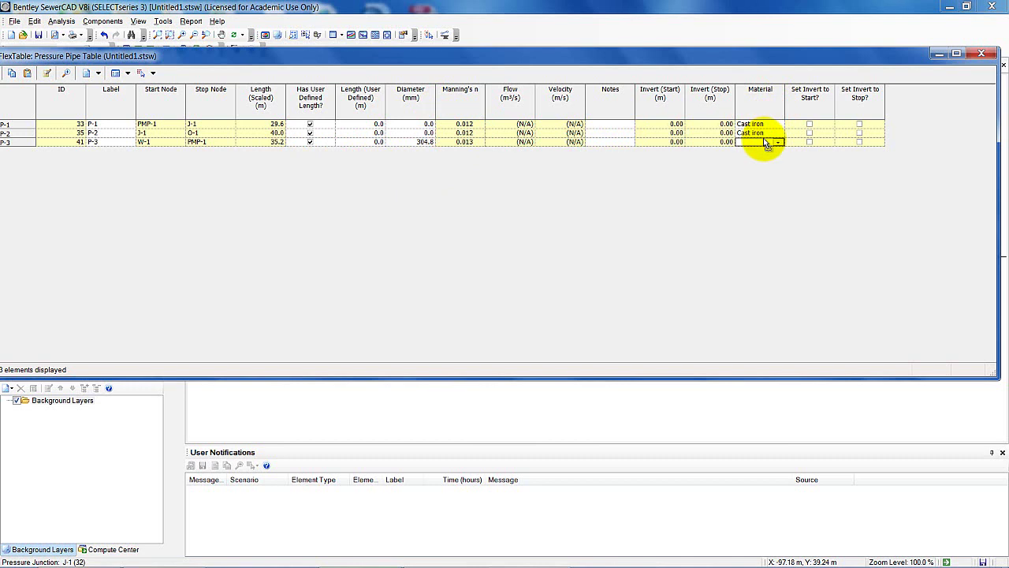
key("c")
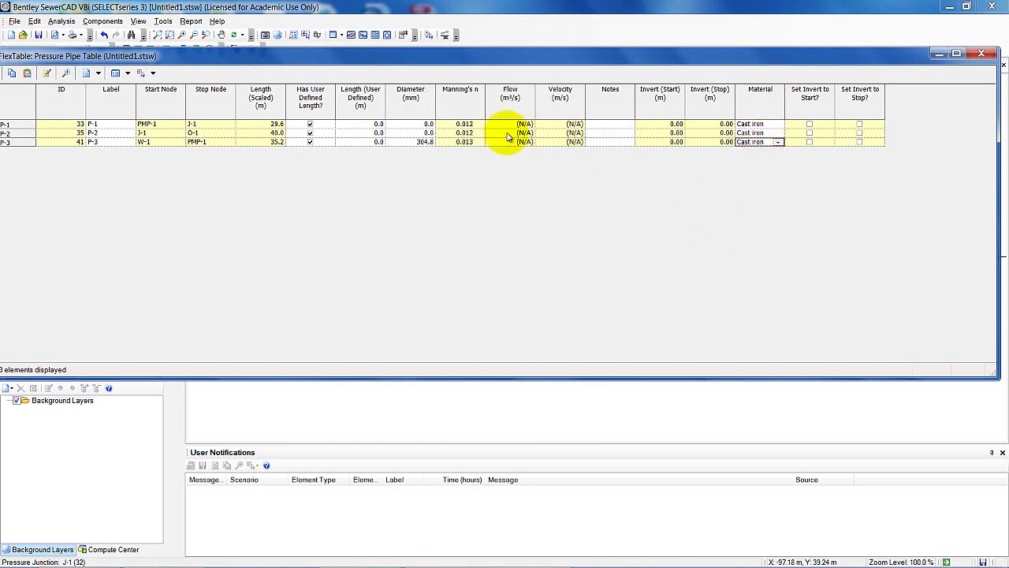
Set the diameter of pressure pipe P-1 to 200 mm.
left_click(432, 125)
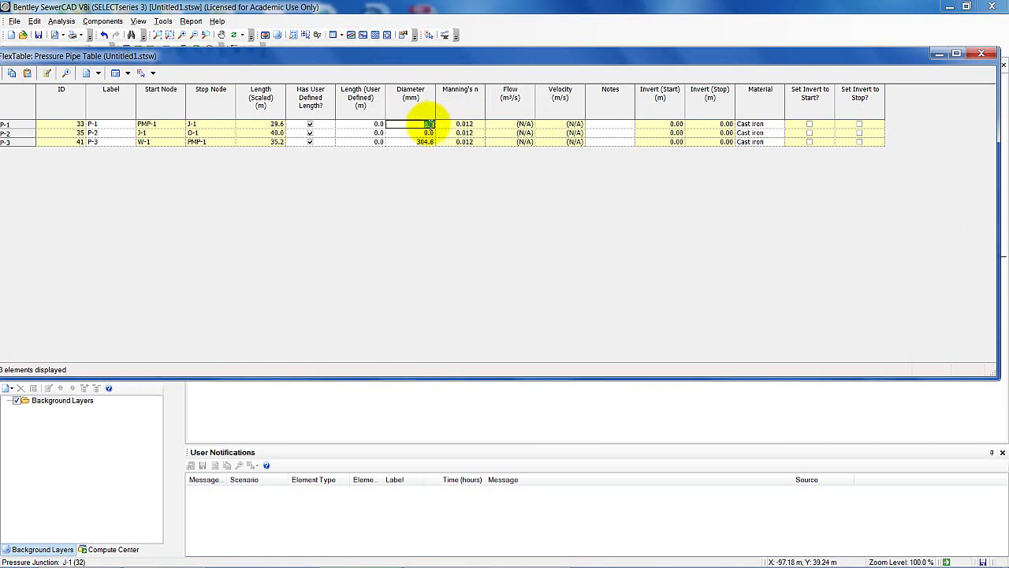
type("200")
key("Return")
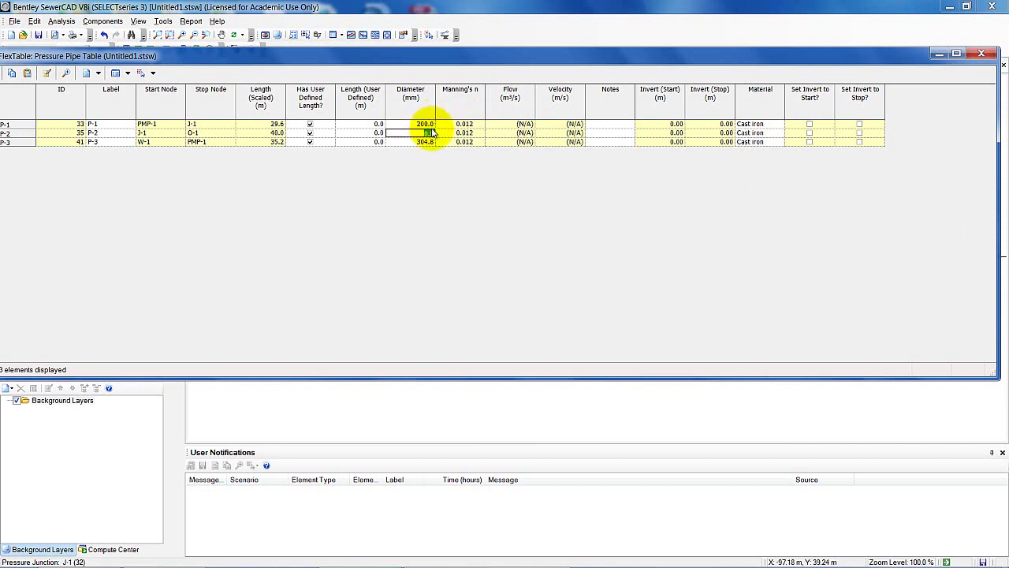
Set the diameters of pressure pipes P-2 and P-3 to 200 mm.
type("200")
key("Return")
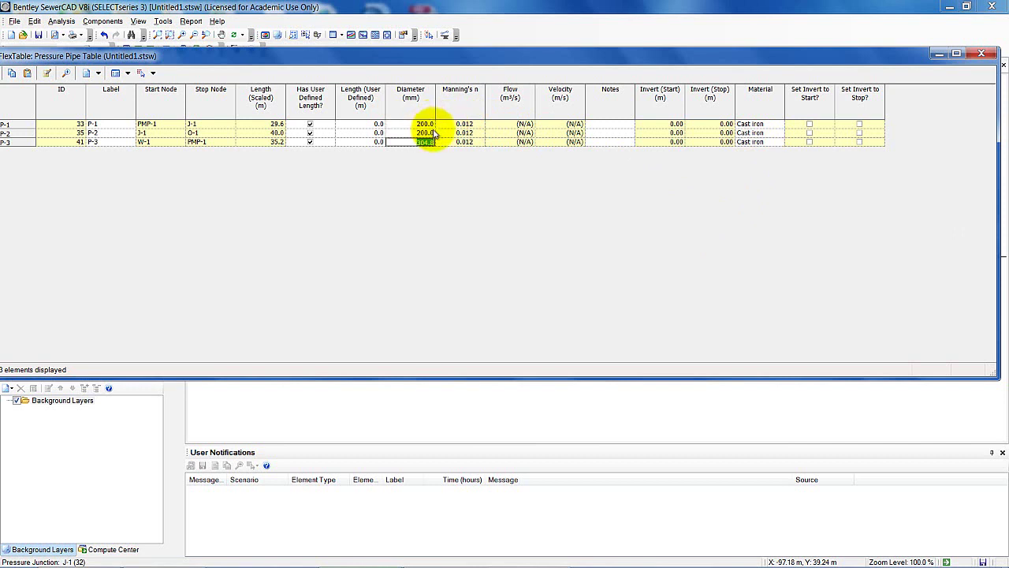
type("200")
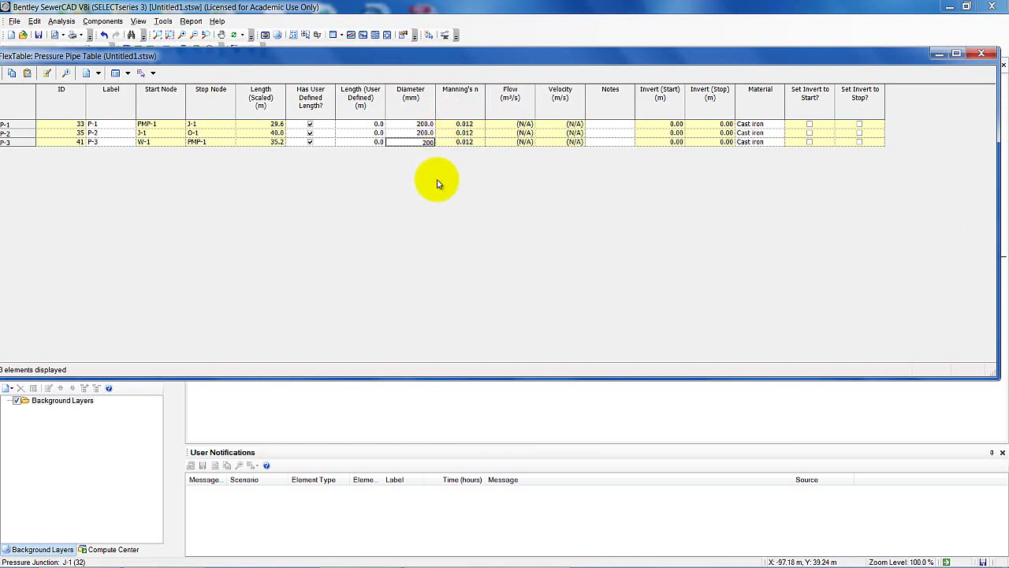
Set the user-defined lengths to 200 m for P-1, 100 m for P-2 and 1 m for P-3, and close the pressure pipe table.
left_click(362, 126)
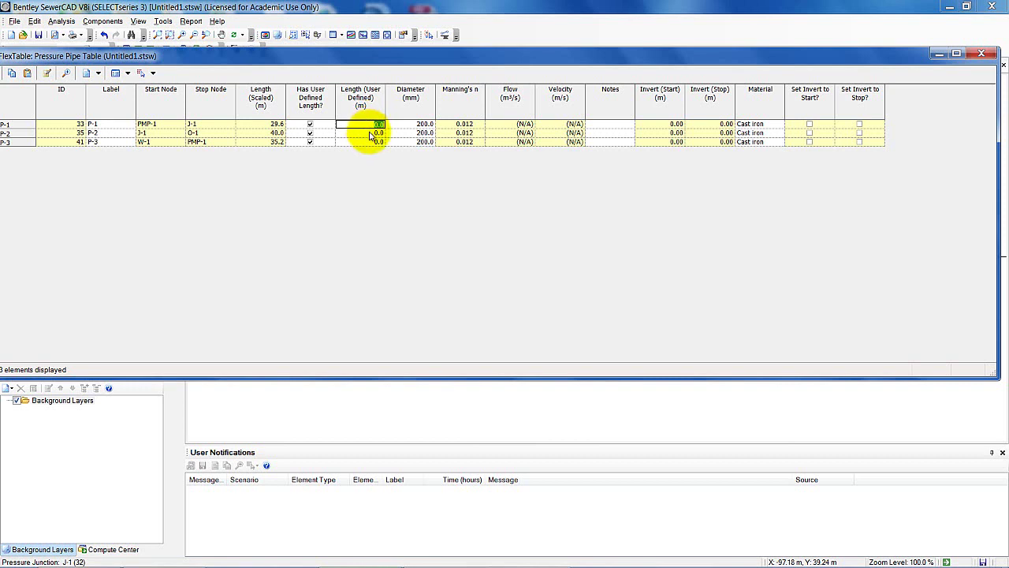
left_click(370, 134)
type("200")
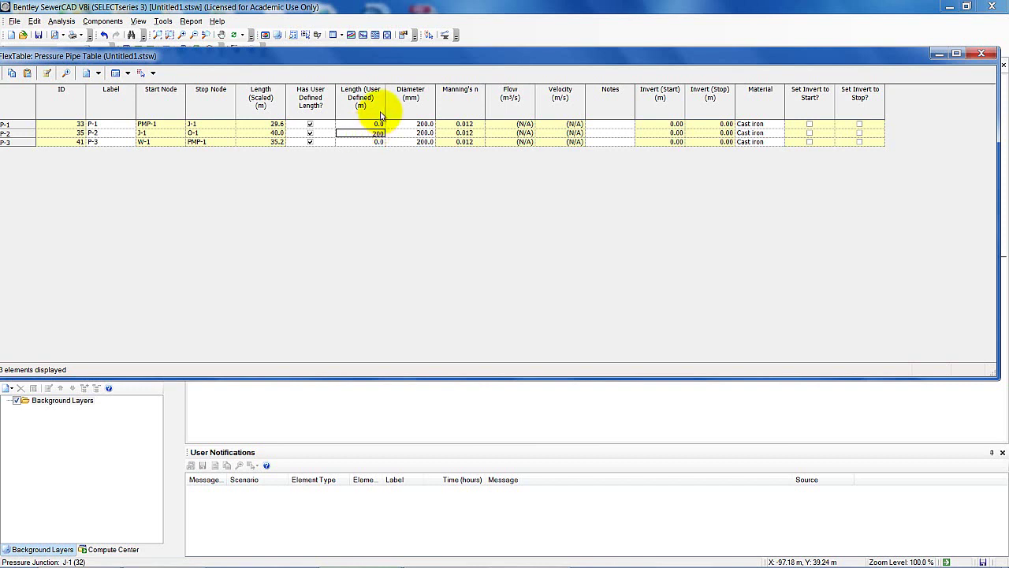
left_click(376, 125)
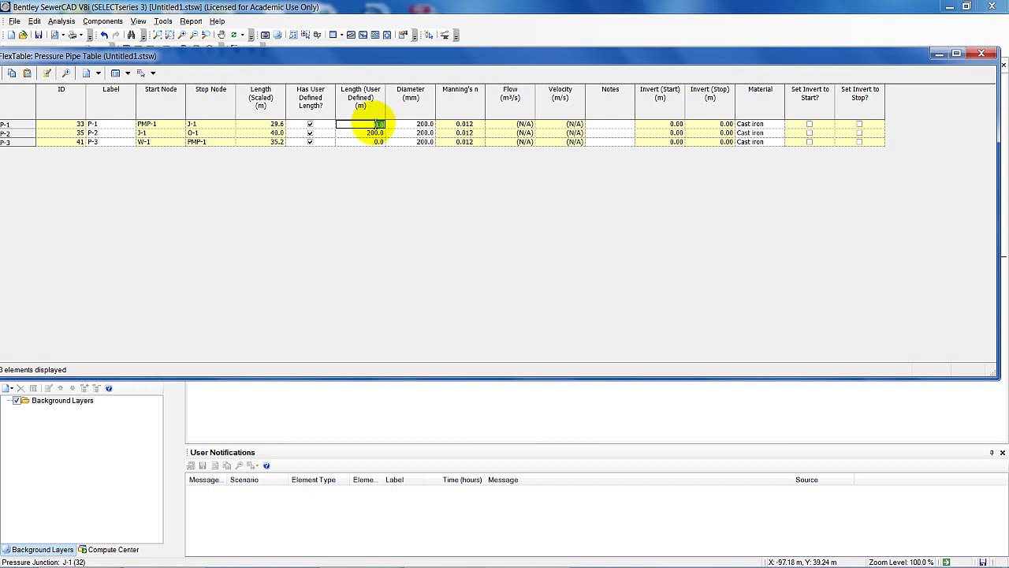
type("200")
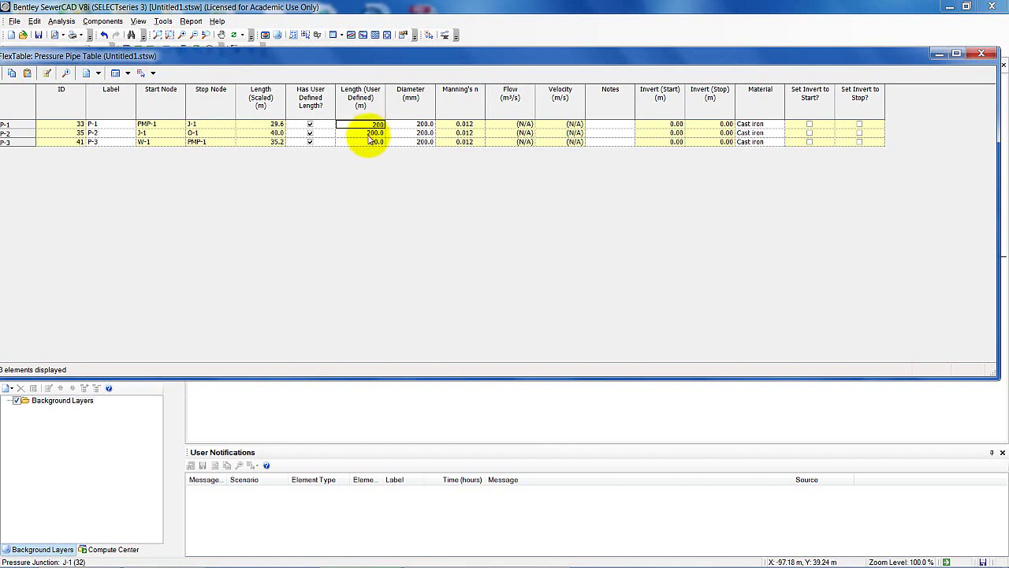
left_click(369, 134)
left_click(368, 134)
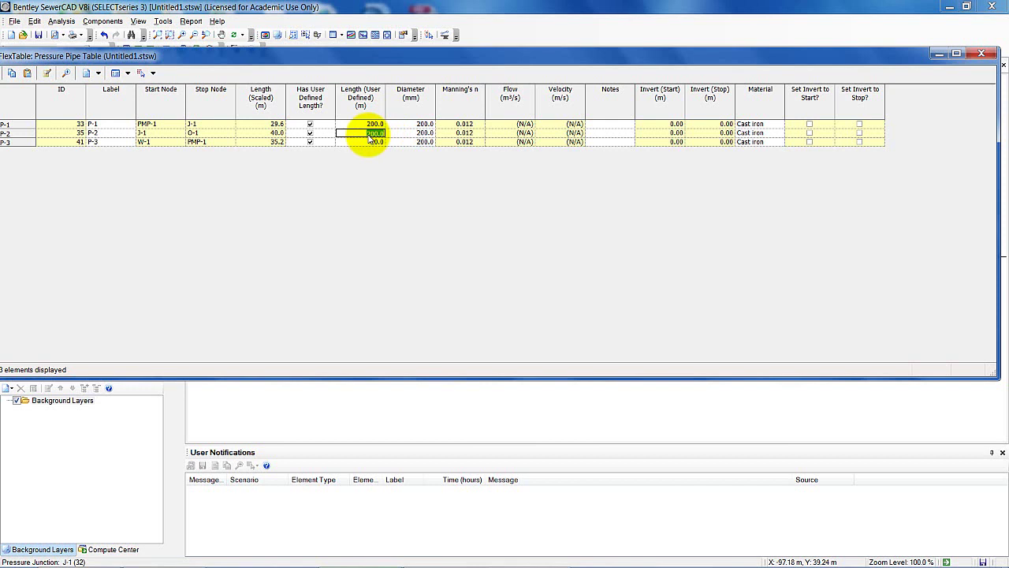
type("100")
key("Return")
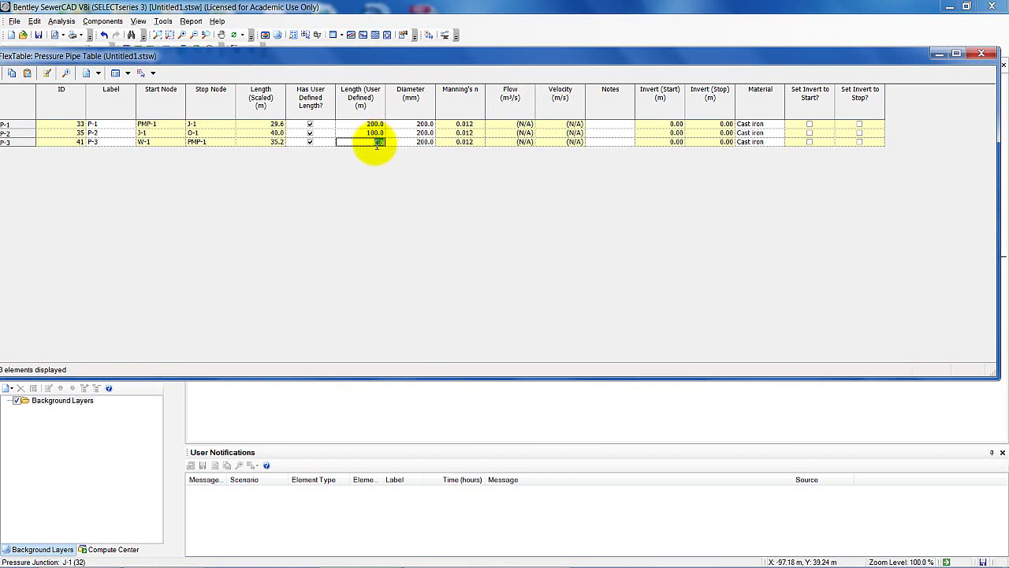
type("1")
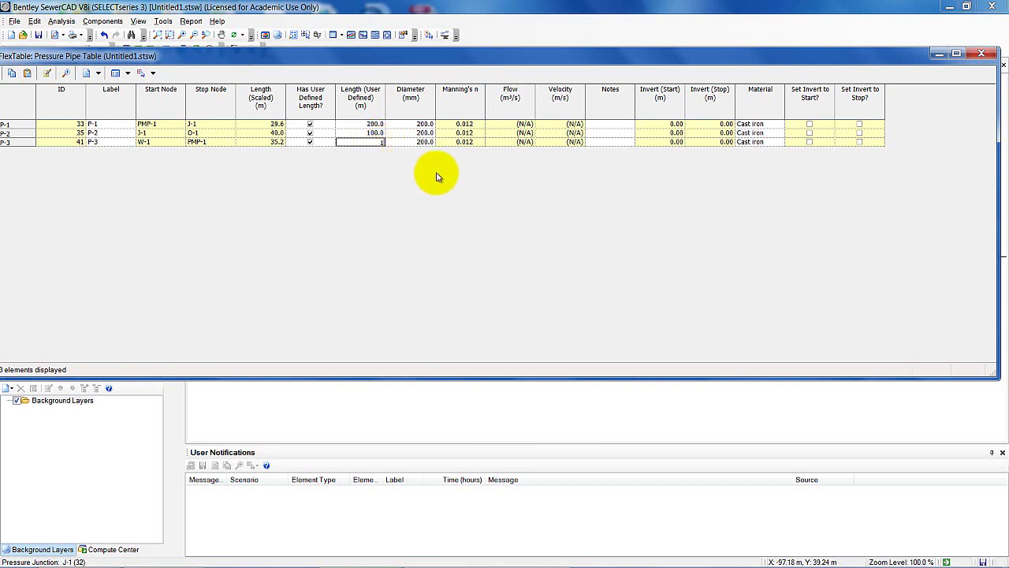
left_click(611, 126)
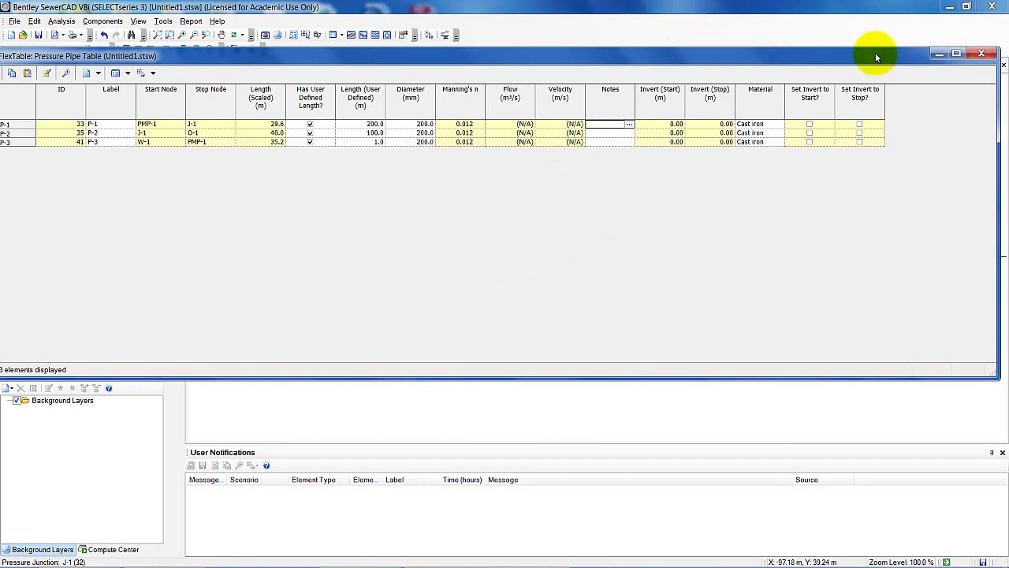
left_click(982, 56)
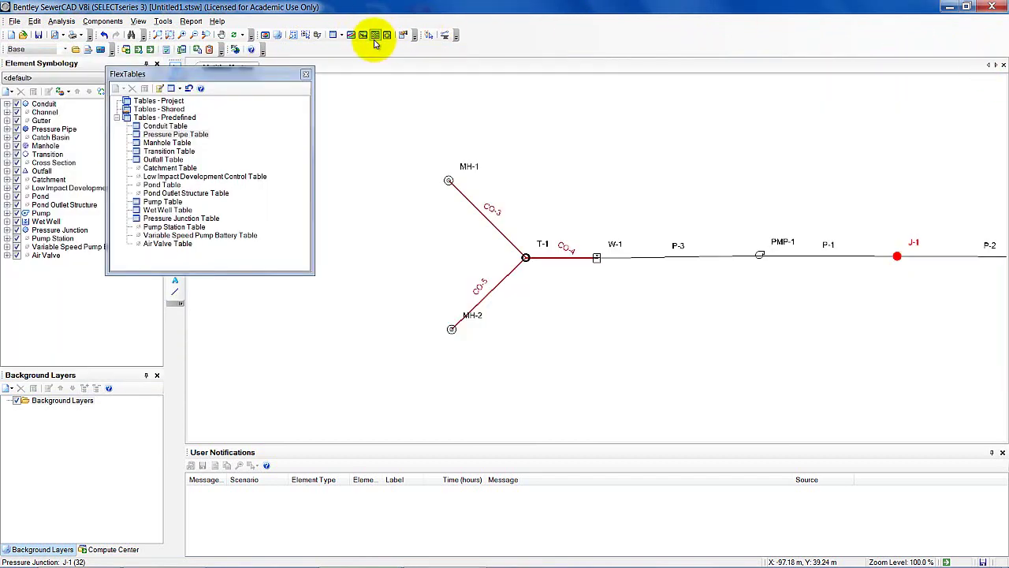
Open the Conduit Table and add the Infiltration Load Type, Infiltration Loading Unit and Infiltration Rate per Loading Unit columns.
left_click(167, 127)
double_click(163, 127)
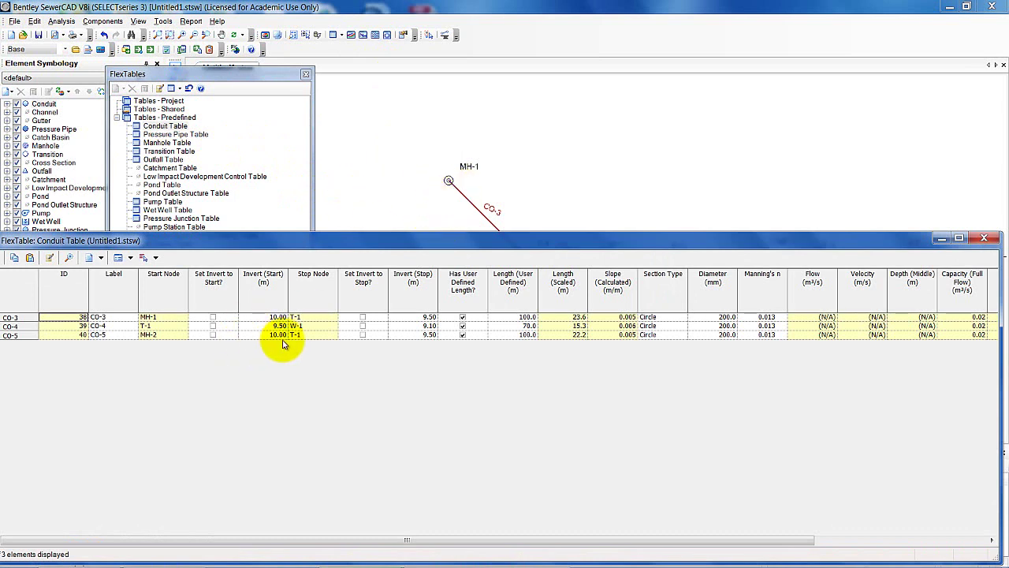
left_click(50, 260)
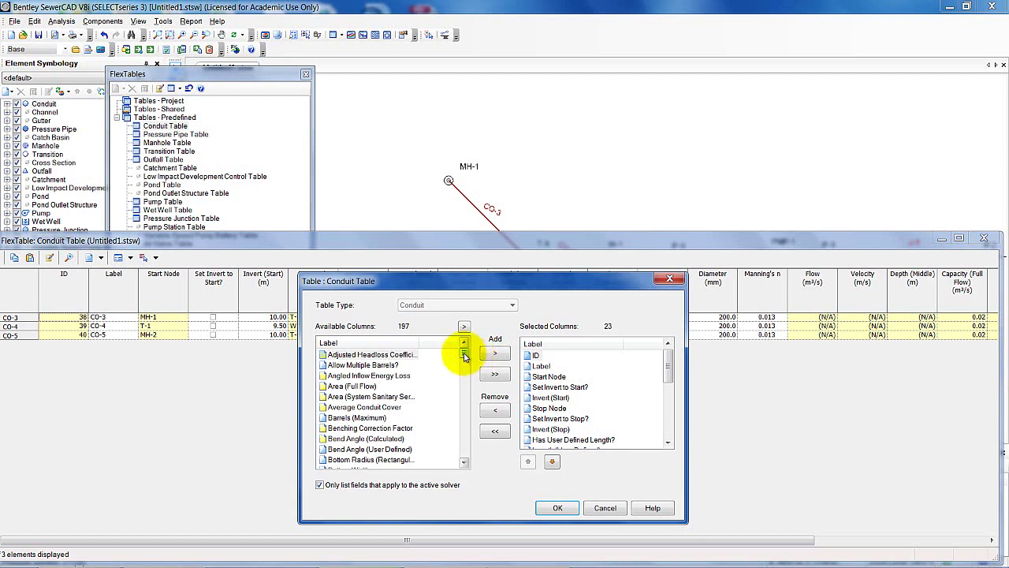
left_click_drag(464, 357, 464, 411)
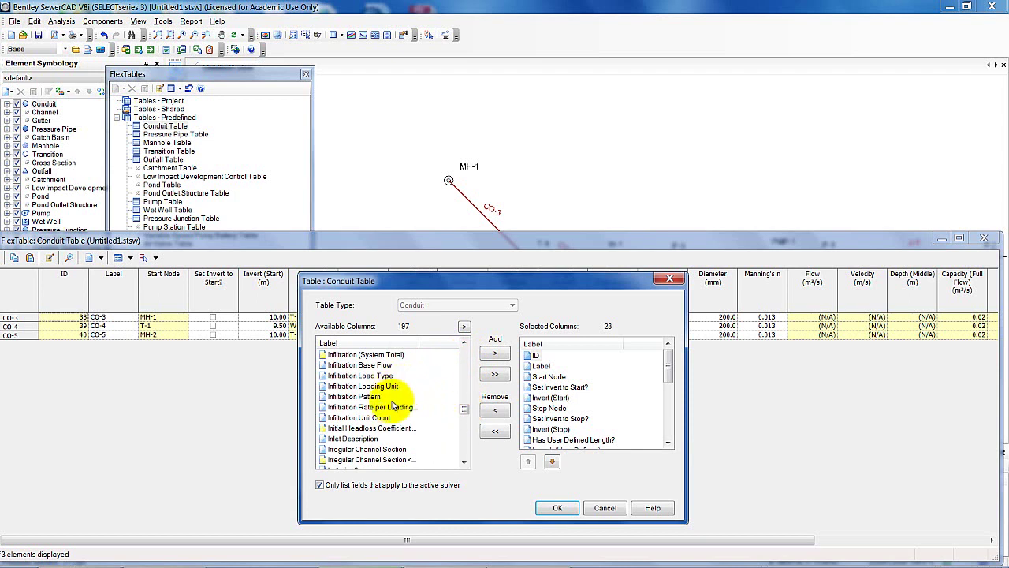
left_click(387, 377)
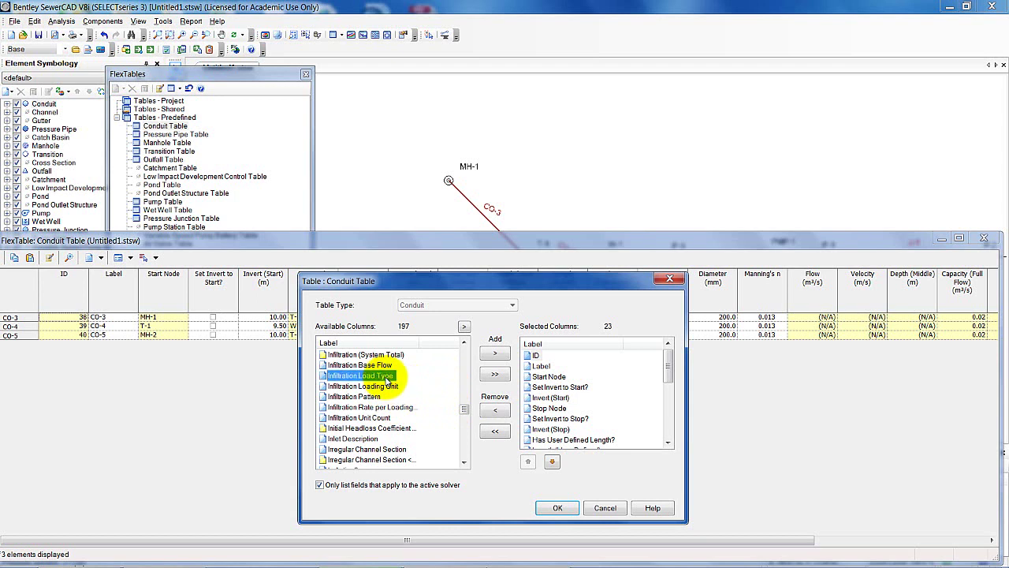
left_click(494, 354)
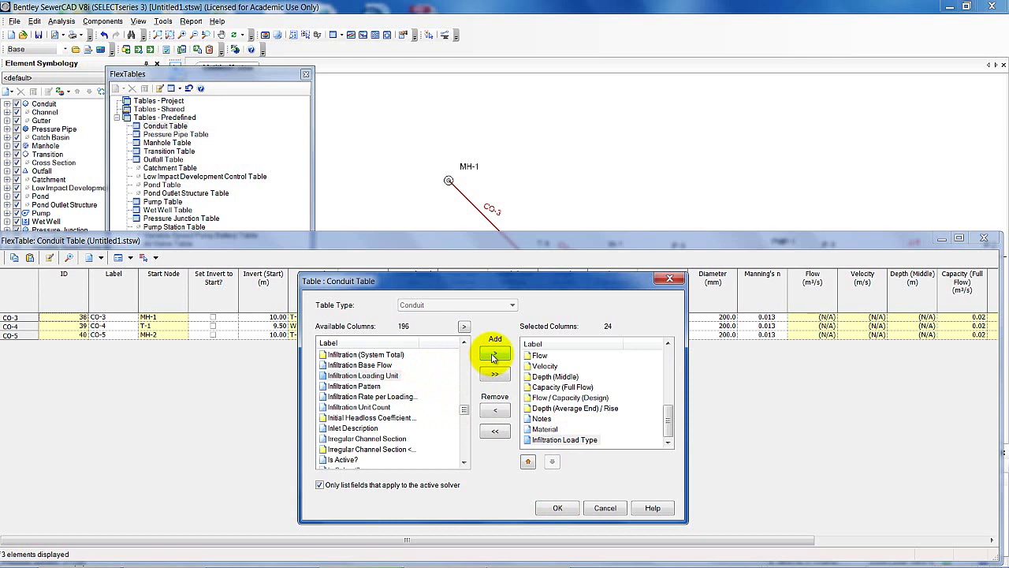
left_click(495, 356)
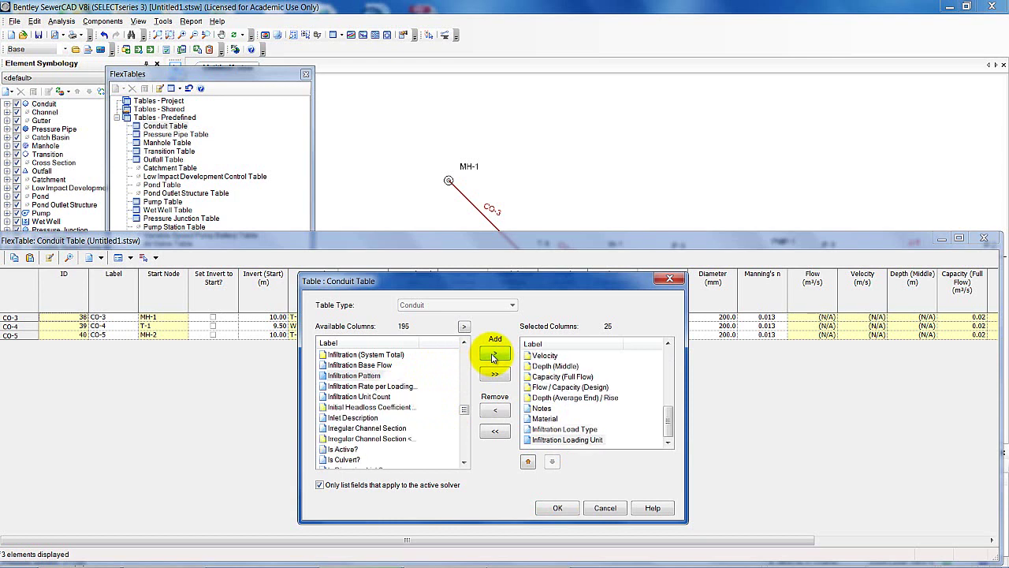
left_click(410, 385)
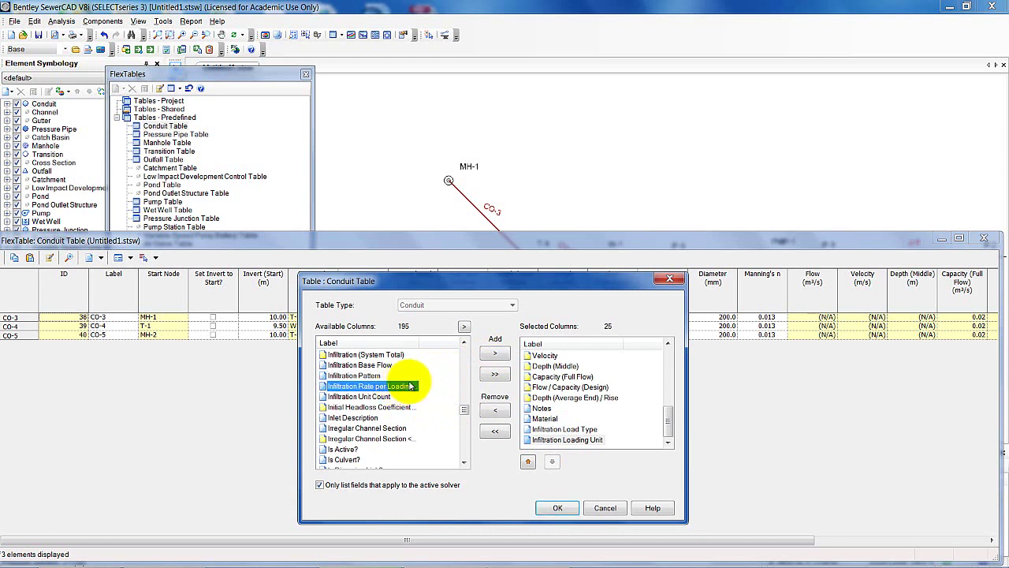
left_click(493, 356)
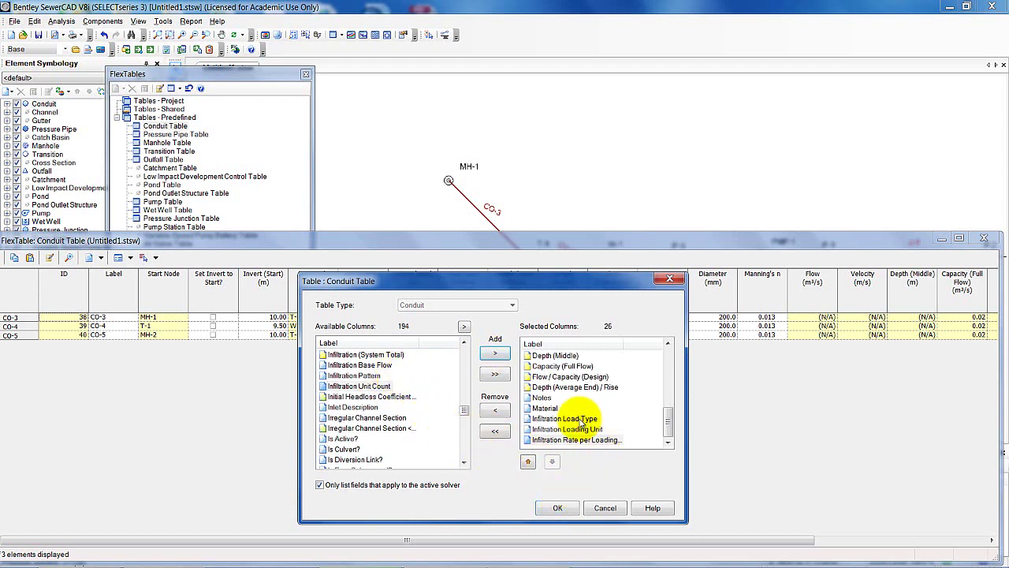
left_click(557, 509)
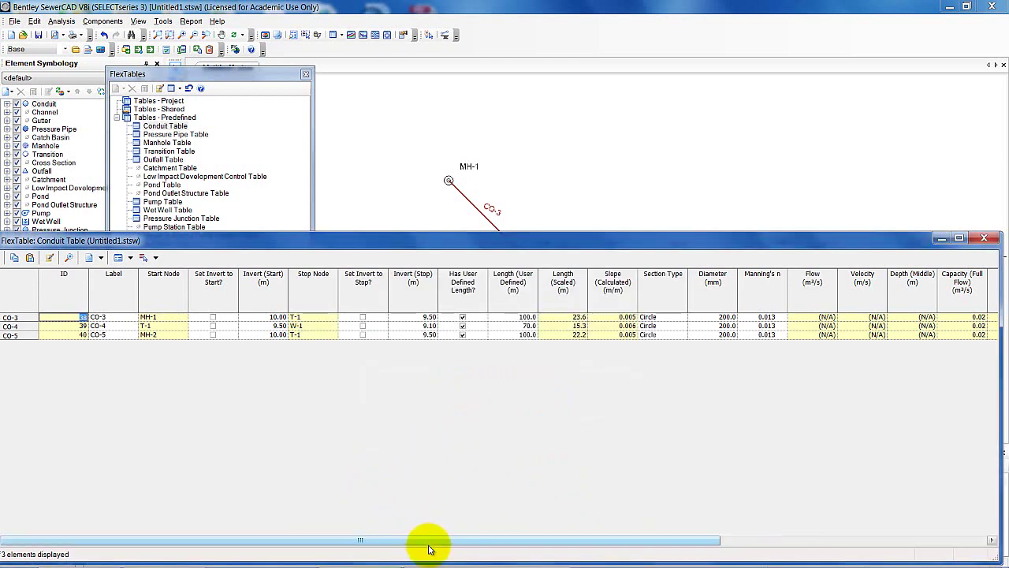
Set the infiltration load type of conduits CO-3, CO-4 and CO-5 to Link Length.
left_click_drag(440, 544, 725, 543)
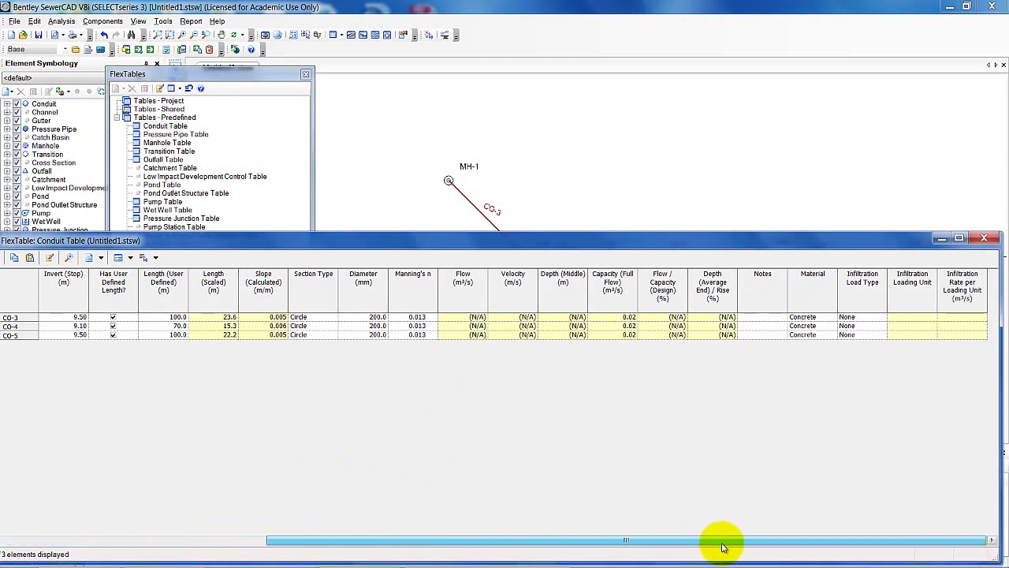
left_click(875, 319)
left_click(880, 317)
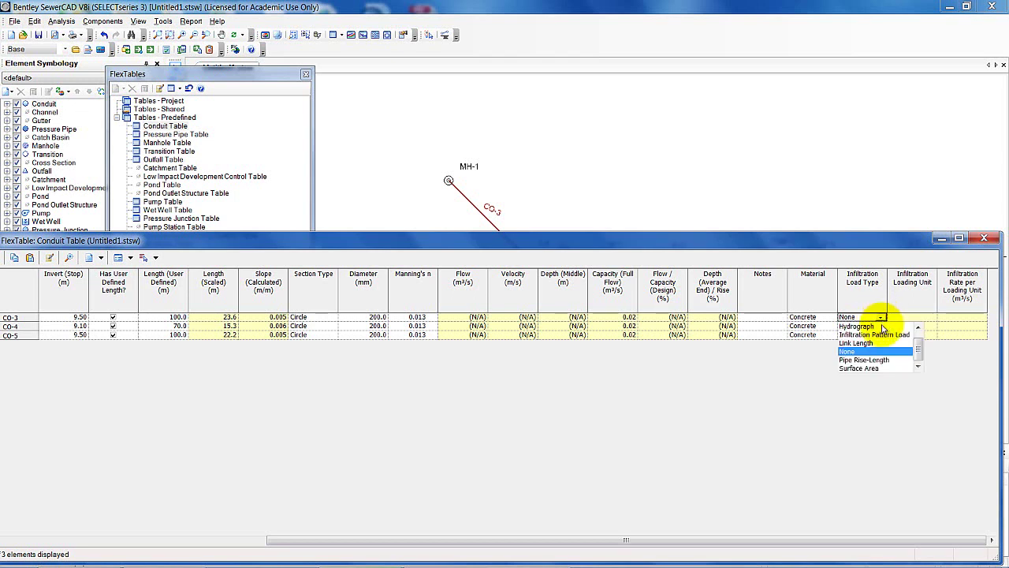
left_click(865, 343)
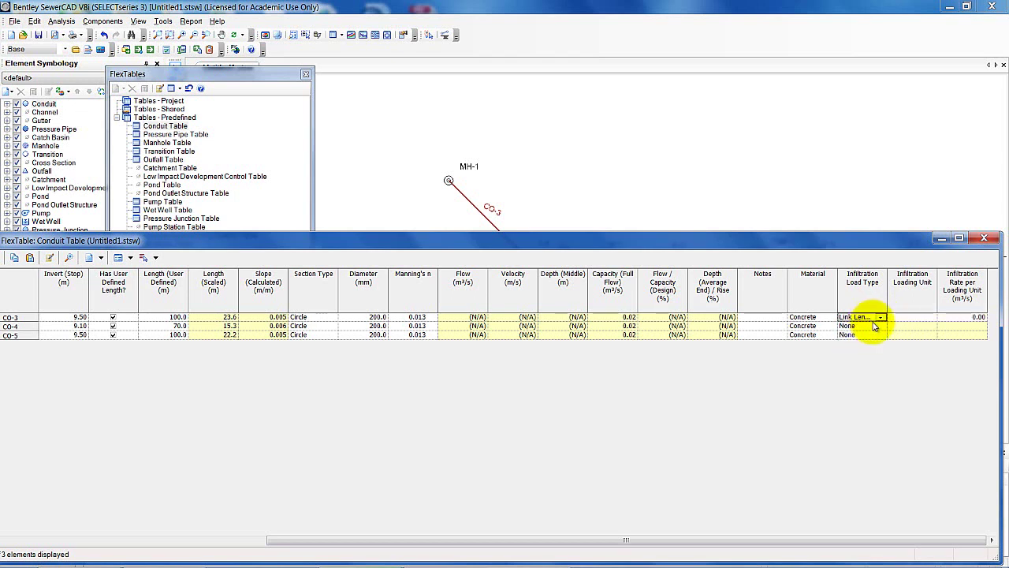
left_click(880, 326)
left_click(881, 326)
left_click(866, 352)
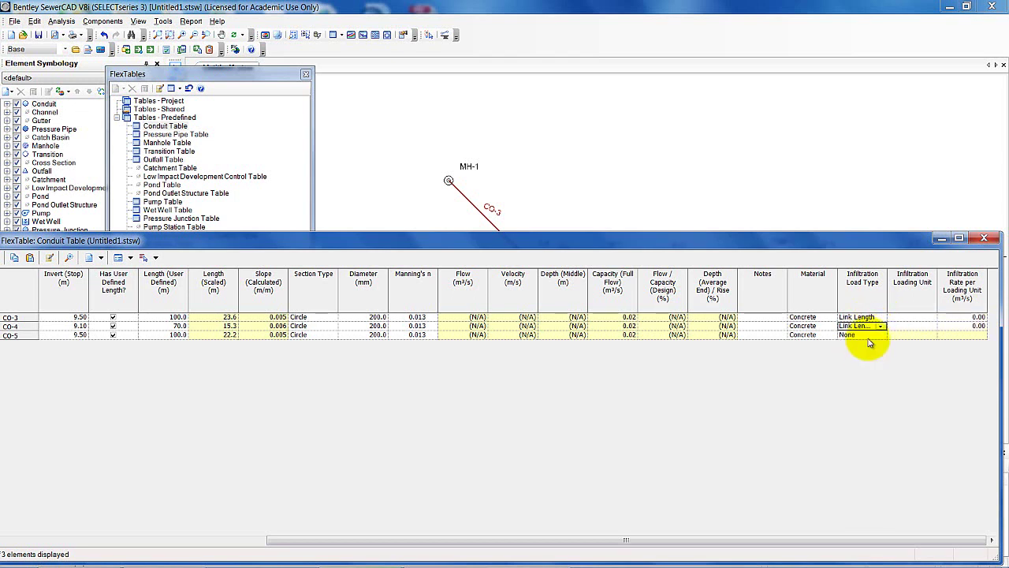
left_click(871, 335)
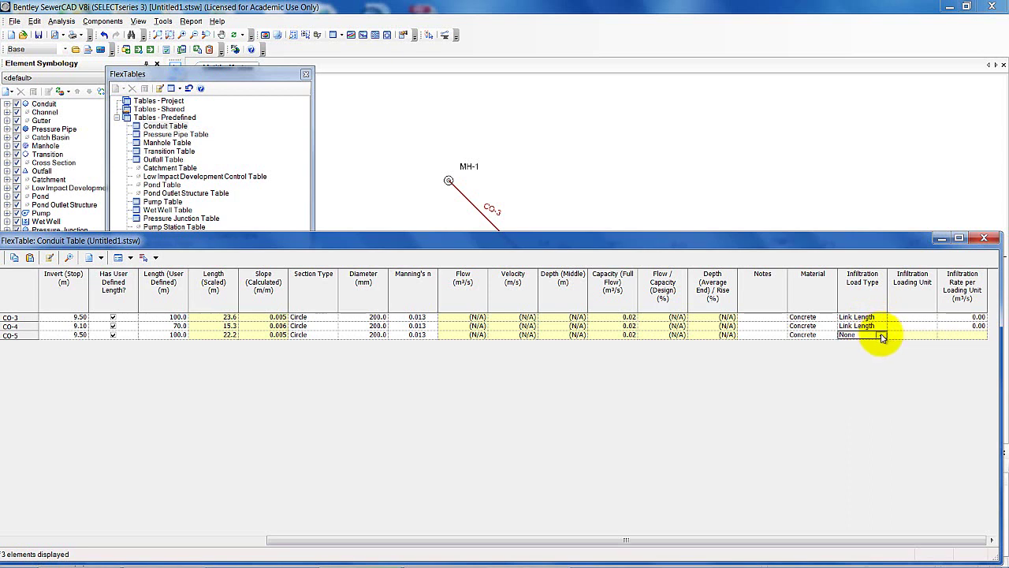
left_click(880, 336)
left_click(863, 360)
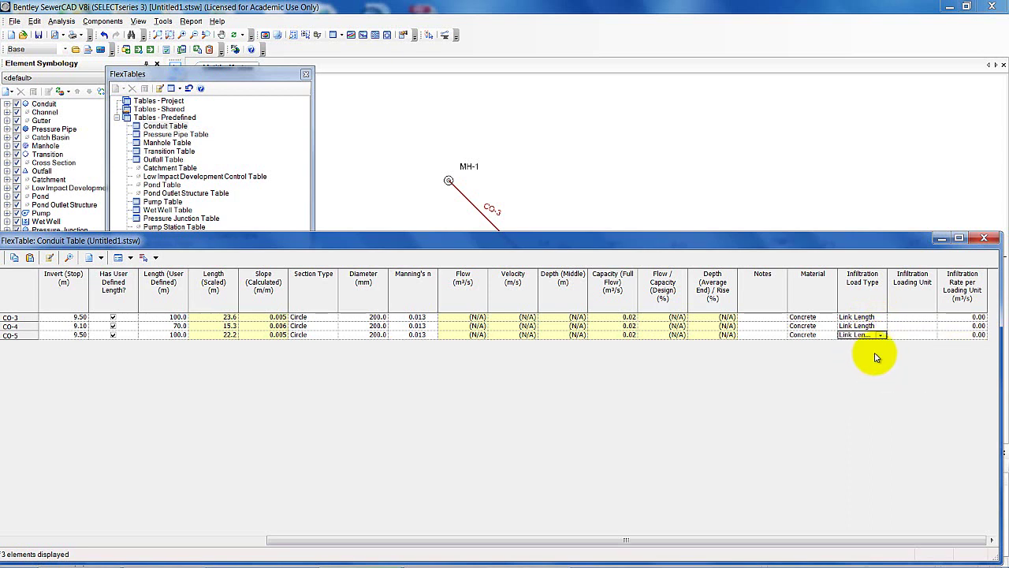
Set the infiltration loading unit of conduits CO-3, CO-4 and CO-5 to m.
left_click(914, 318)
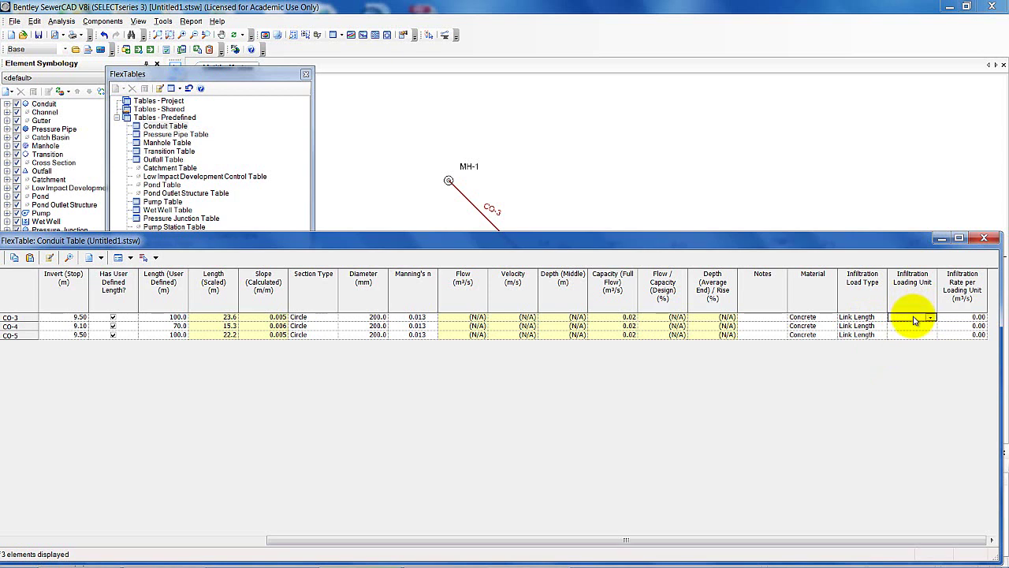
left_click(931, 318)
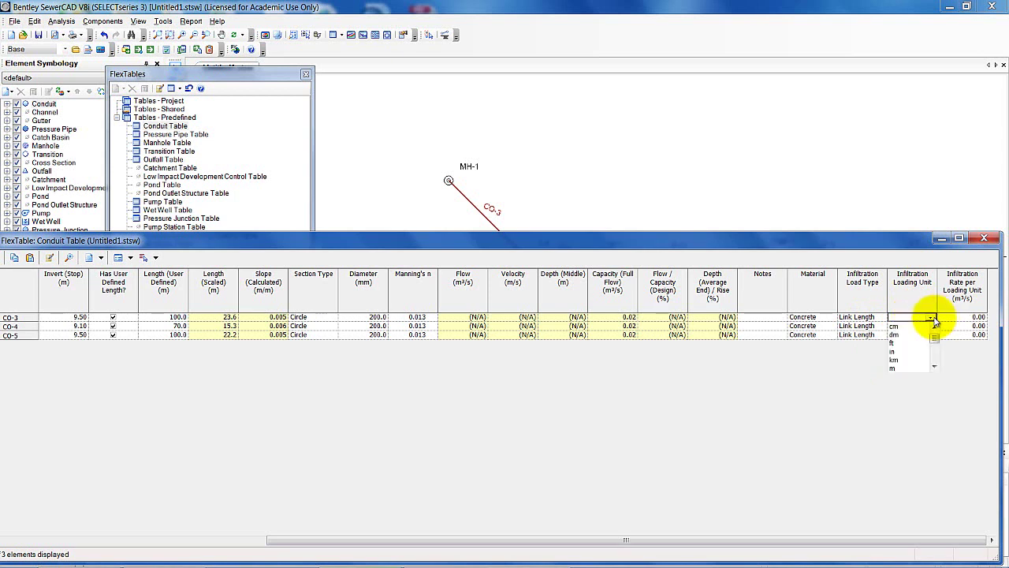
left_click(895, 368)
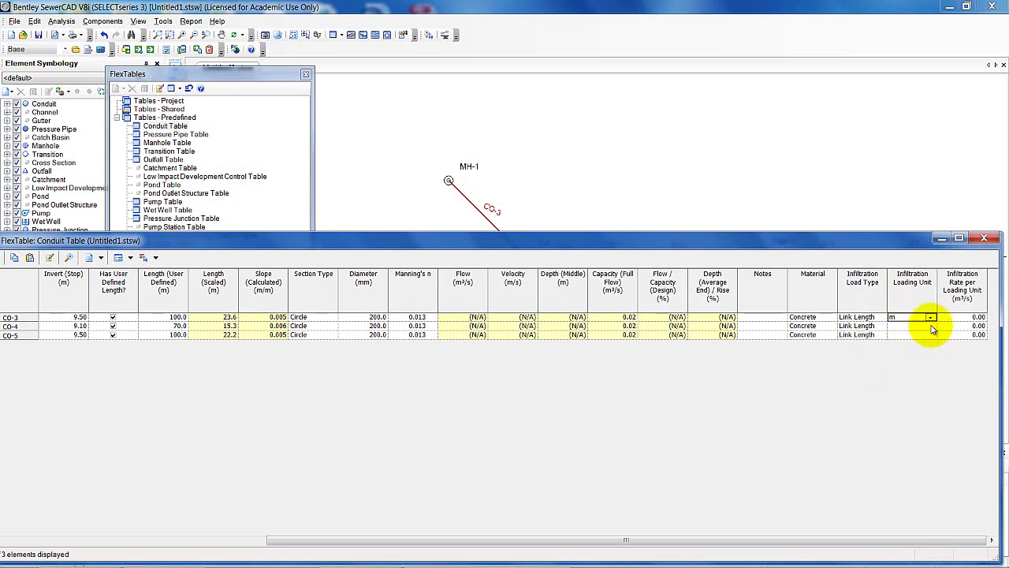
left_click(931, 326)
left_click(931, 326)
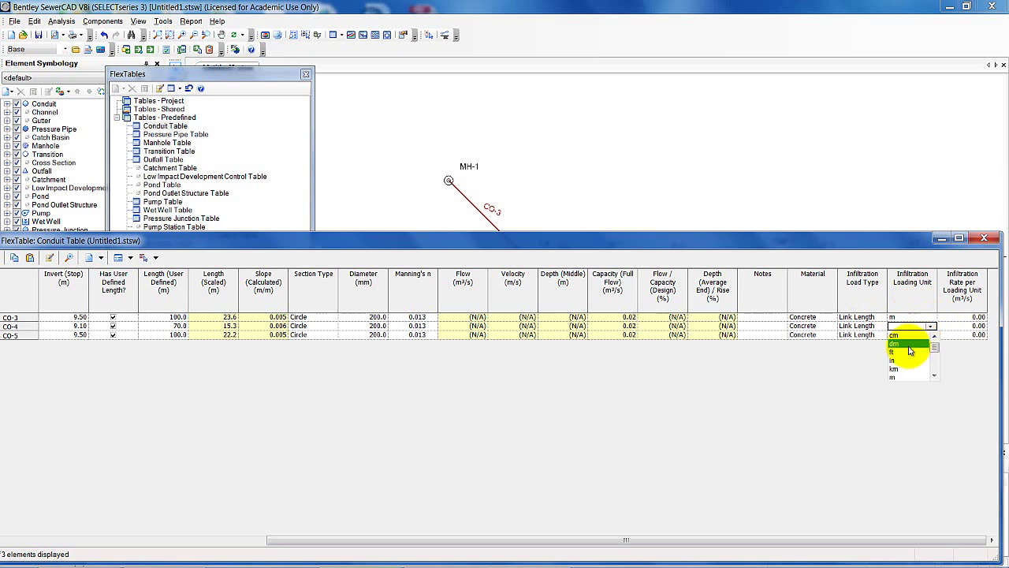
left_click(894, 368)
left_click(931, 335)
left_click(931, 335)
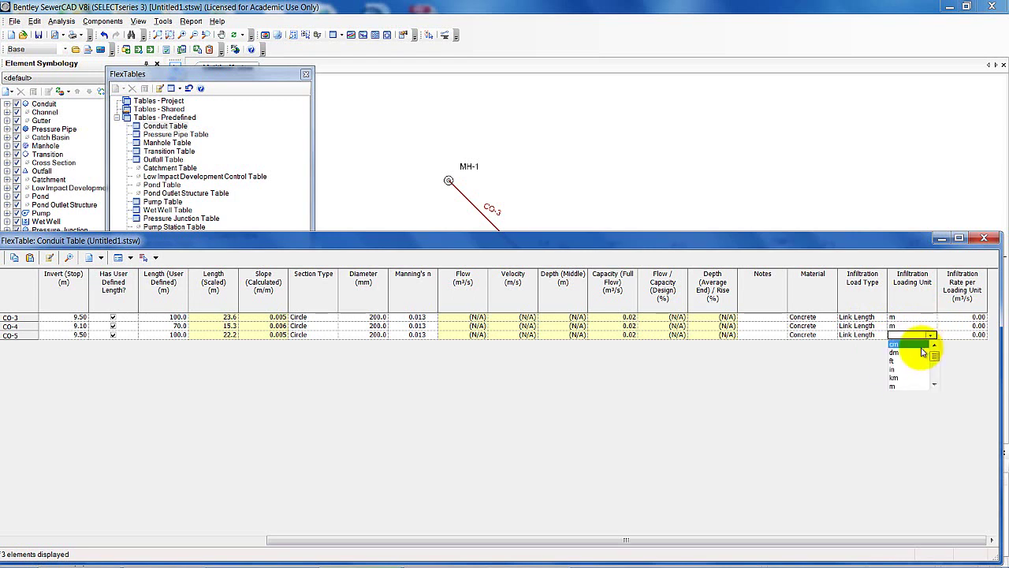
left_click(898, 385)
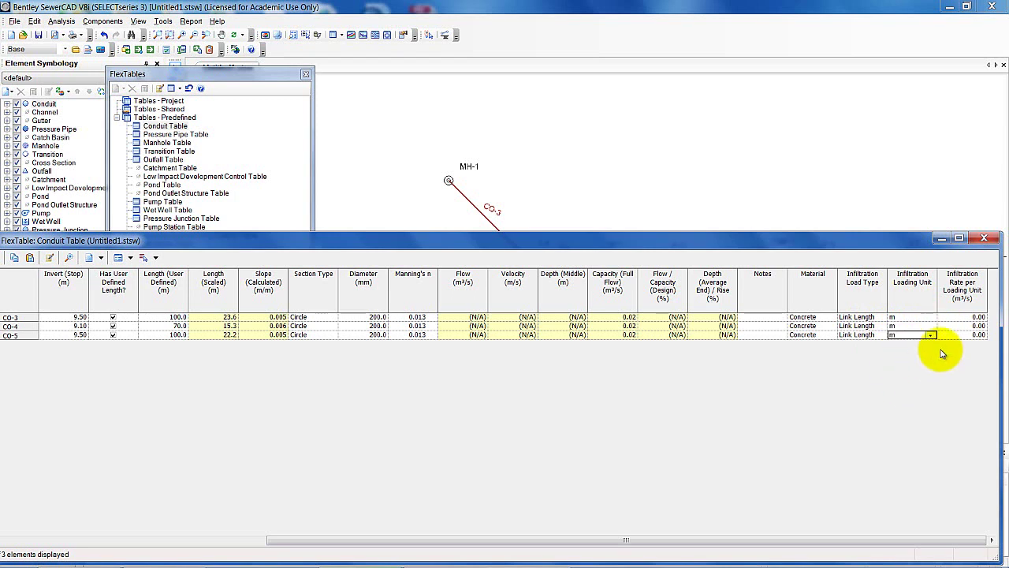
Set the infiltration rate per loading unit to 0.25 for CO-3, 0.05 for CO-4 and 0.03 for CO-5, and close the tables.
left_click(974, 317)
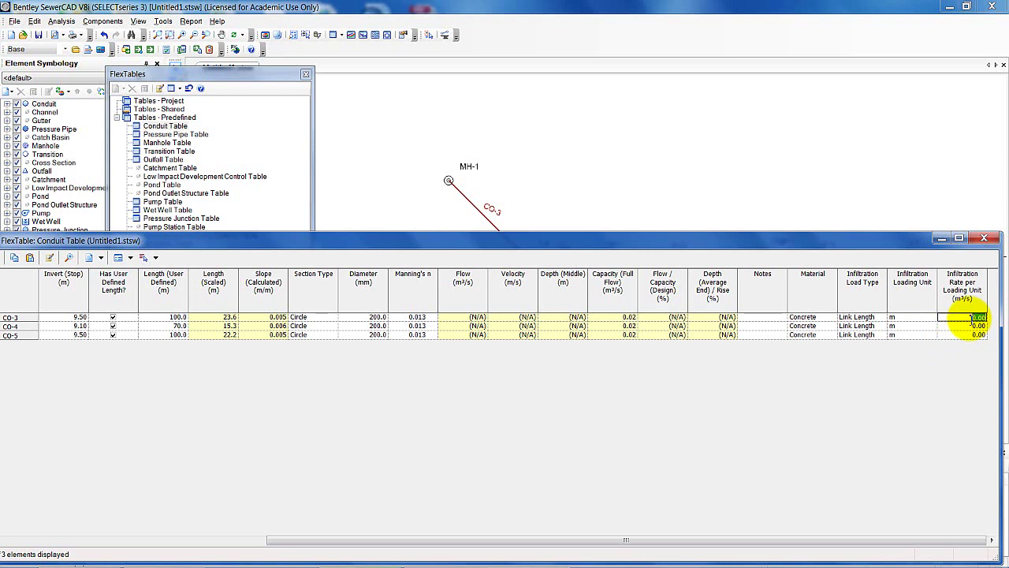
type("0.25")
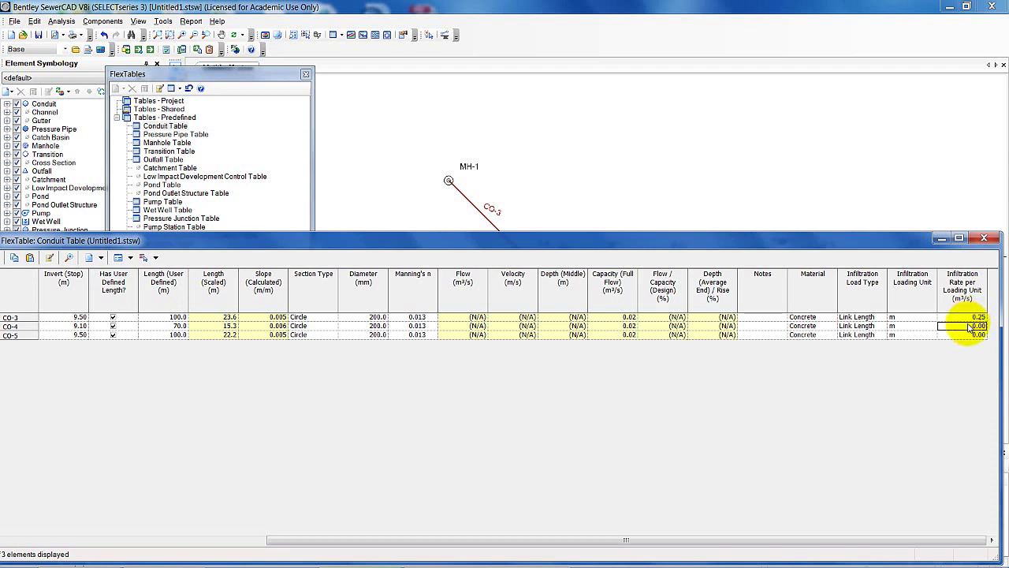
left_click(970, 326)
type("0.05")
left_click(963, 335)
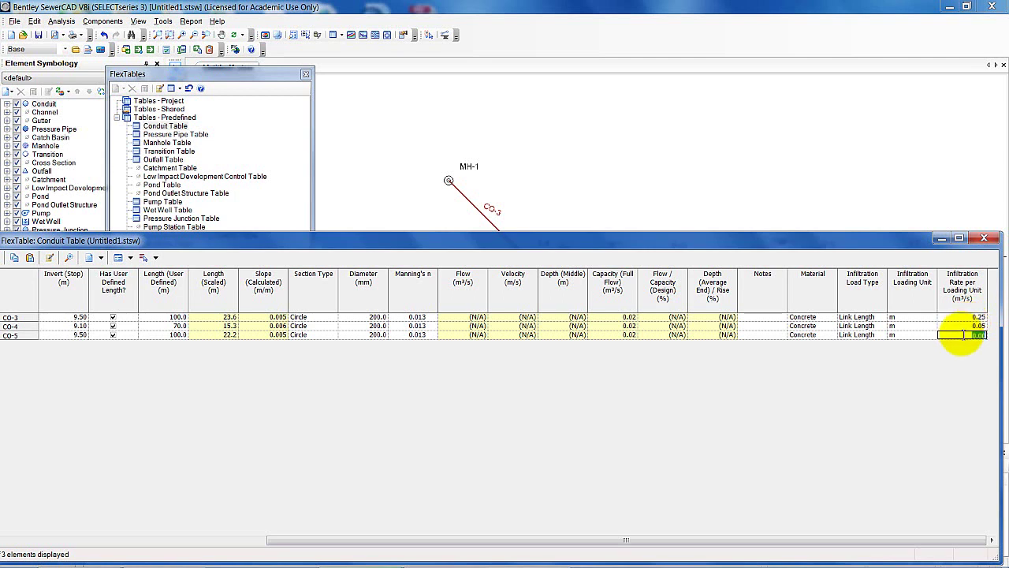
type("0.03")
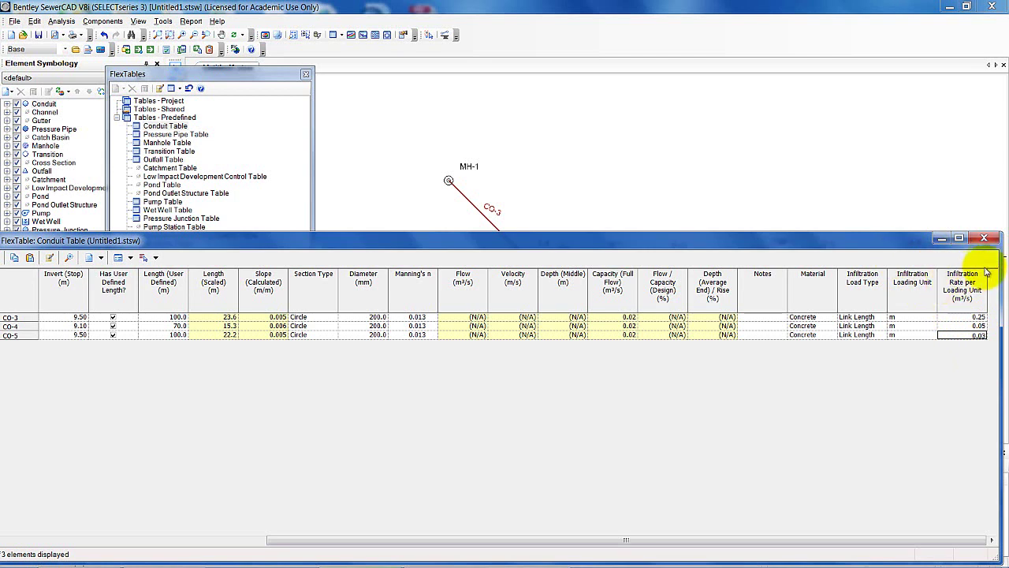
left_click(761, 316)
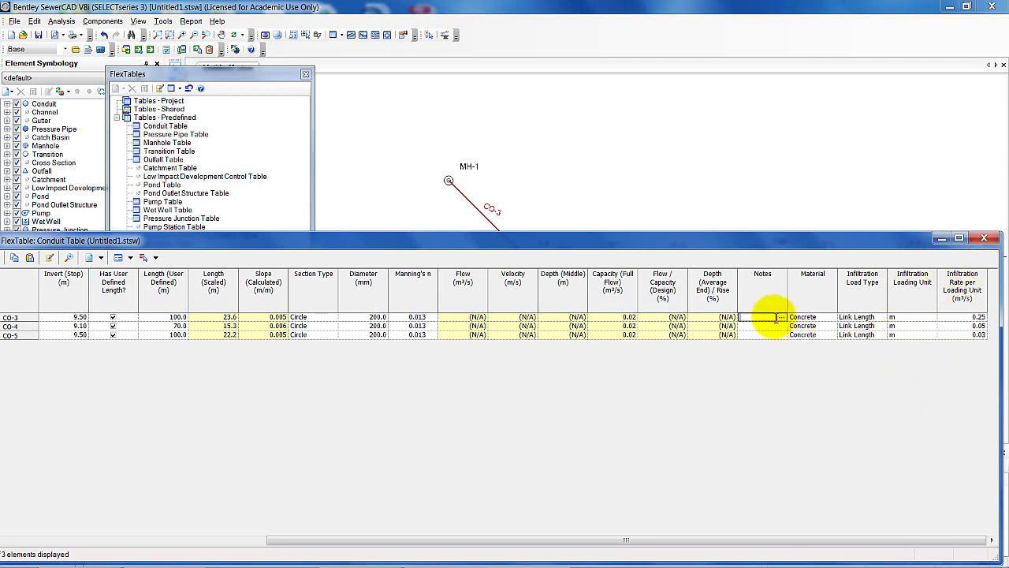
left_click(986, 239)
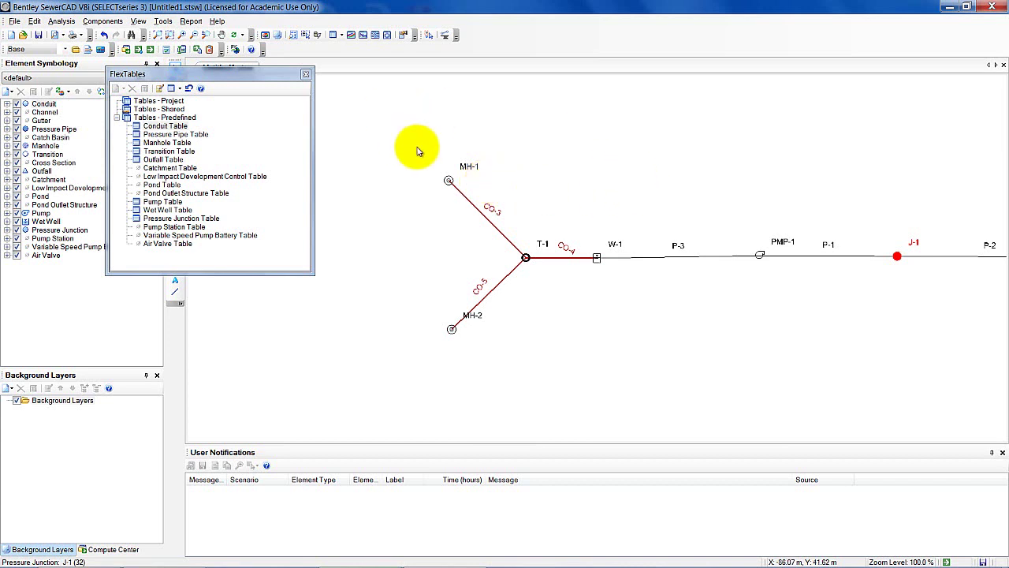
left_click(306, 74)
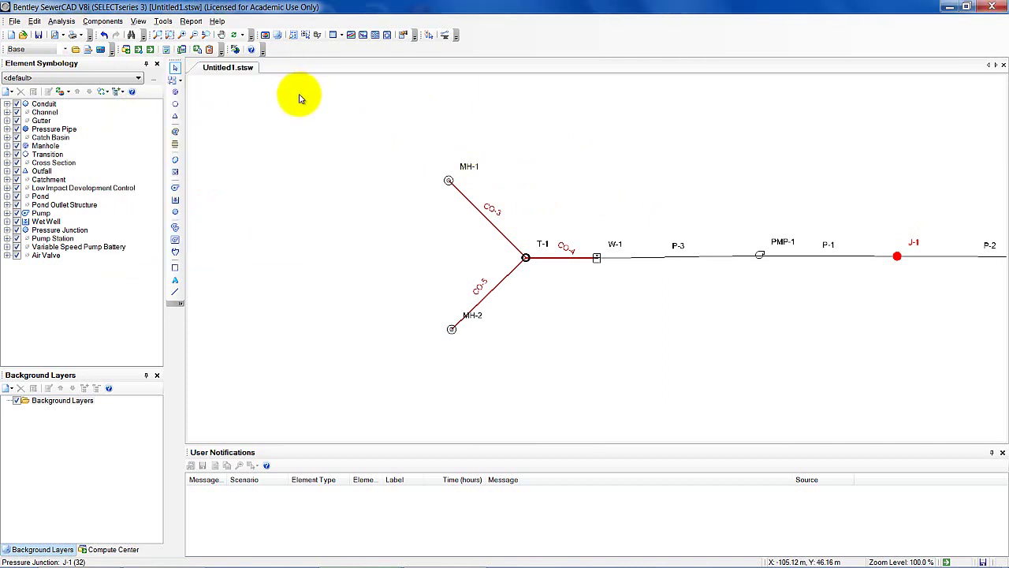
Open the Unit Sanitary (Dry Weather) Loads manager and start a library import, expanding Unit Sanitary (Dry Weather) Loads.xml.
left_click(112, 23)
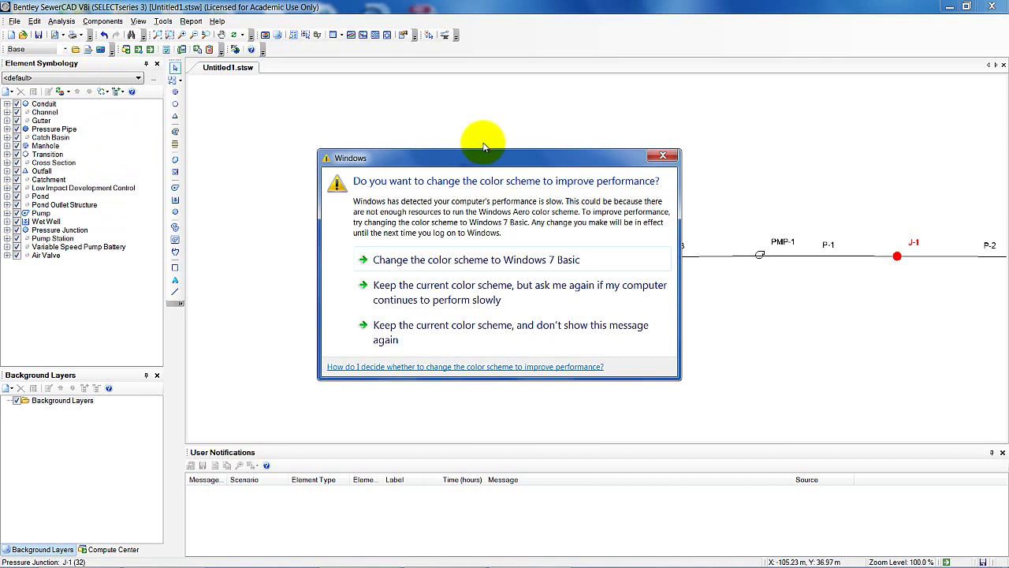
left_click(669, 159)
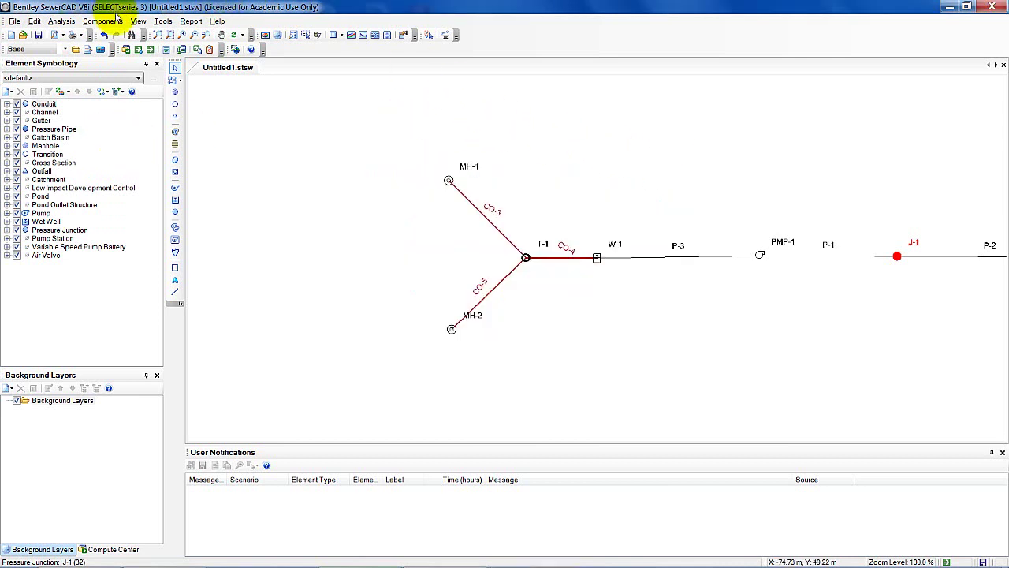
left_click(102, 21)
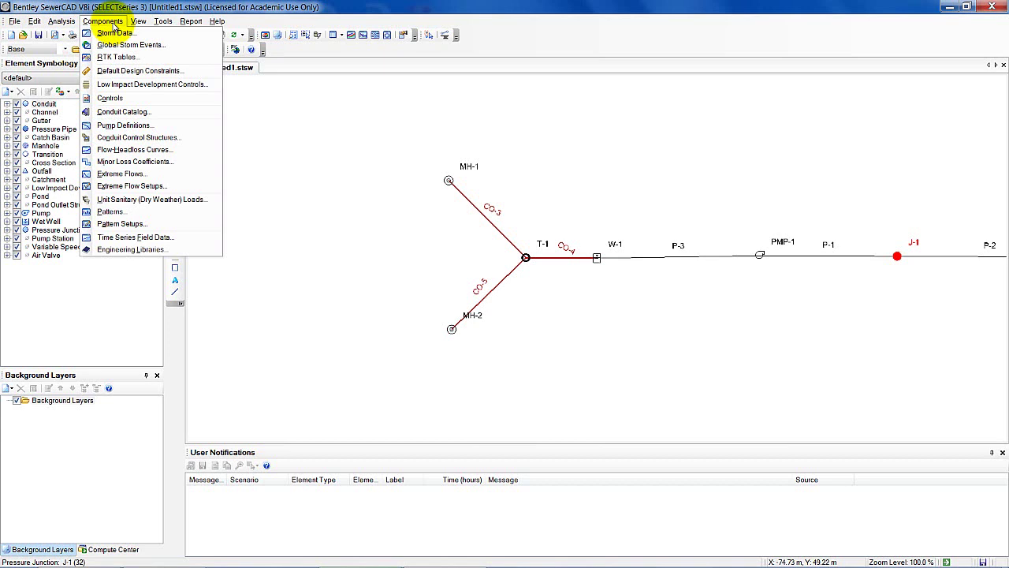
left_click(126, 208)
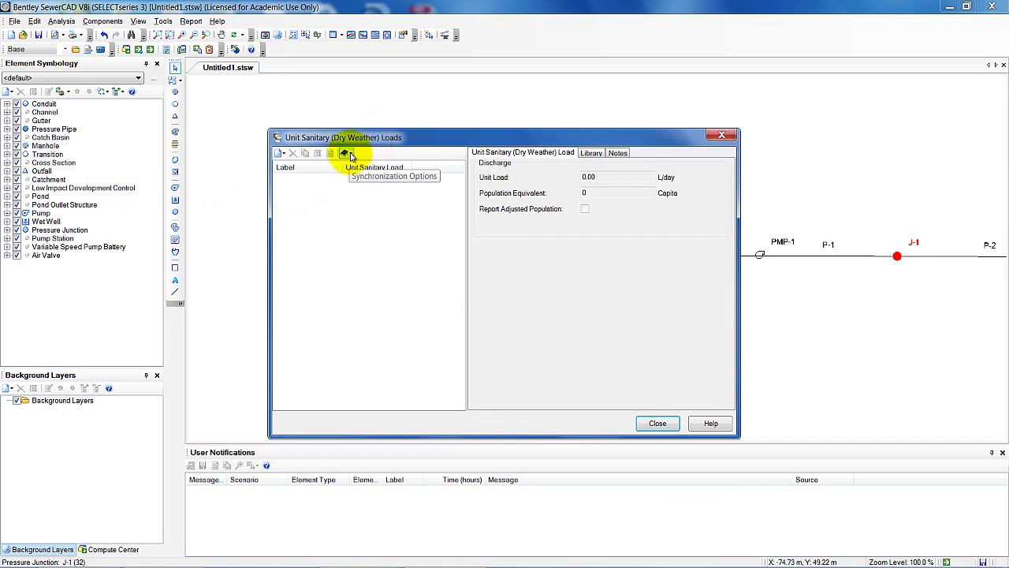
left_click(351, 154)
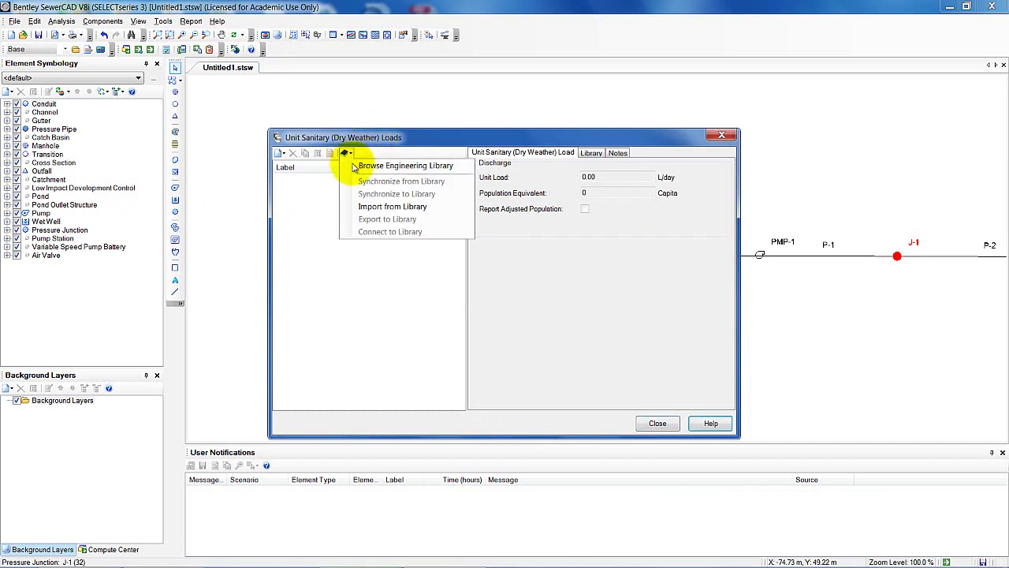
left_click(370, 207)
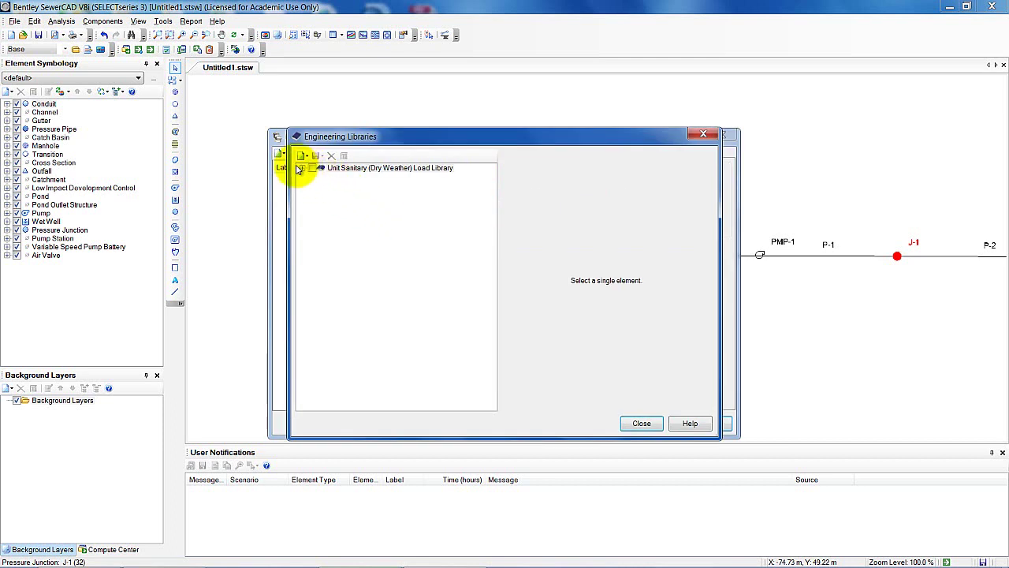
left_click(302, 167)
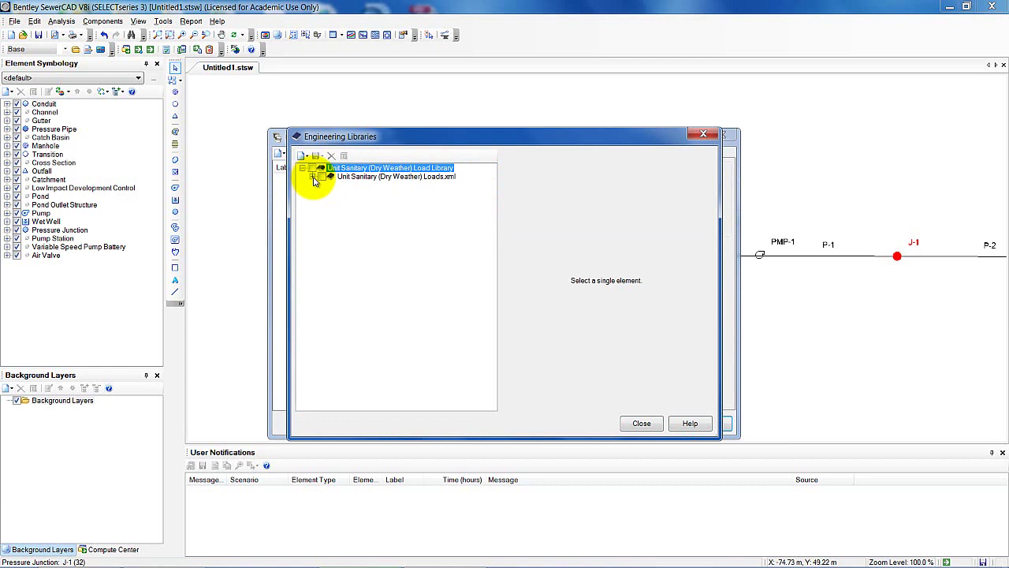
left_click(314, 180)
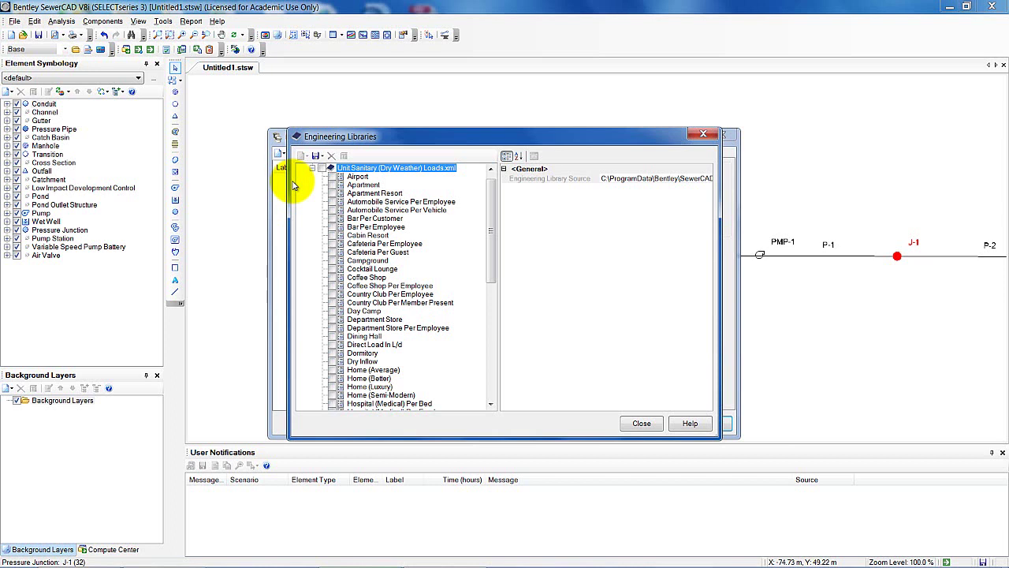
Mark the Apartment, Home (Average), Home (Better) and Hotel (Residential) unit loads for import from the library.
left_click(337, 186)
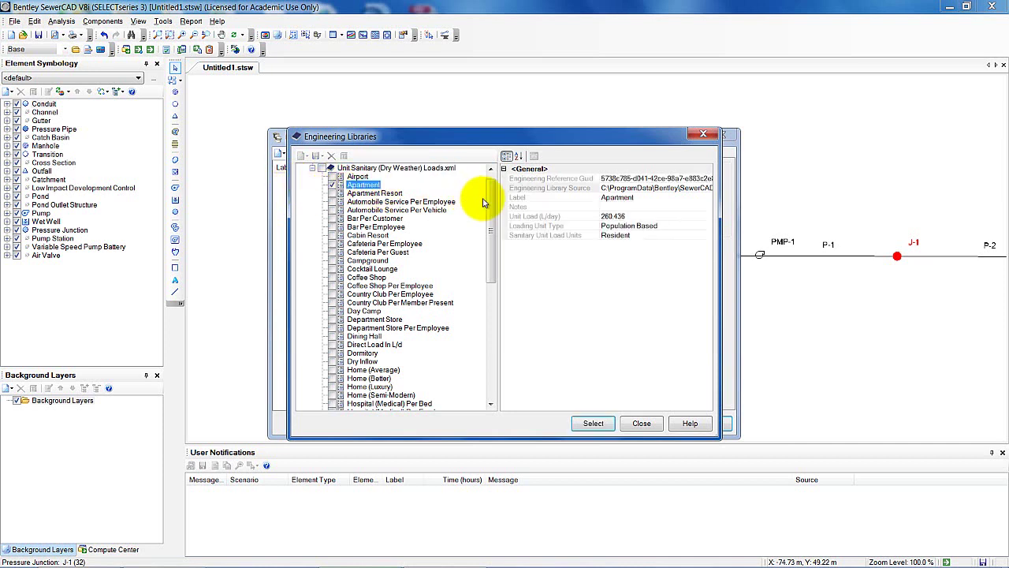
left_click_drag(494, 206, 497, 220)
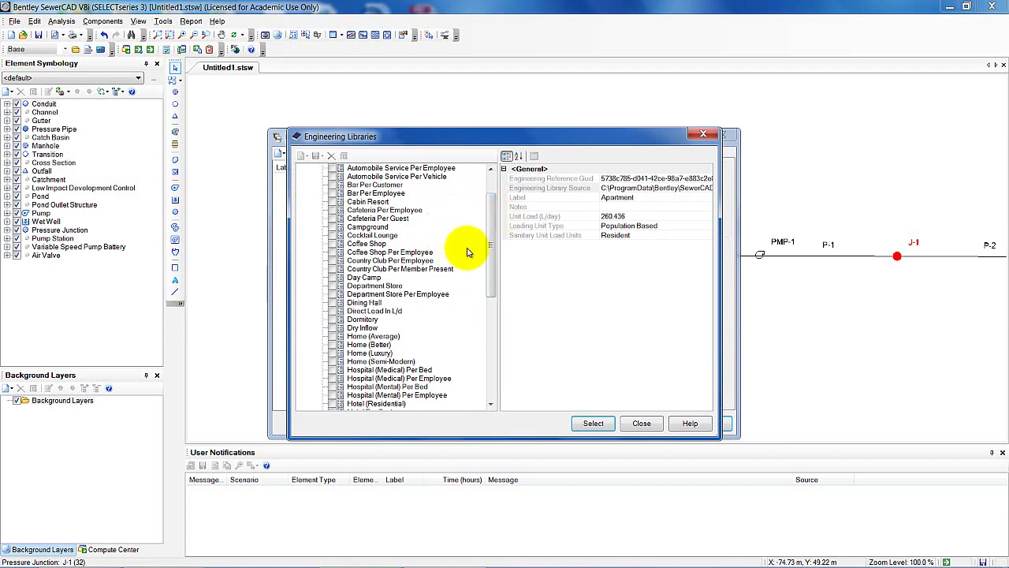
left_click(333, 336)
left_click(335, 345)
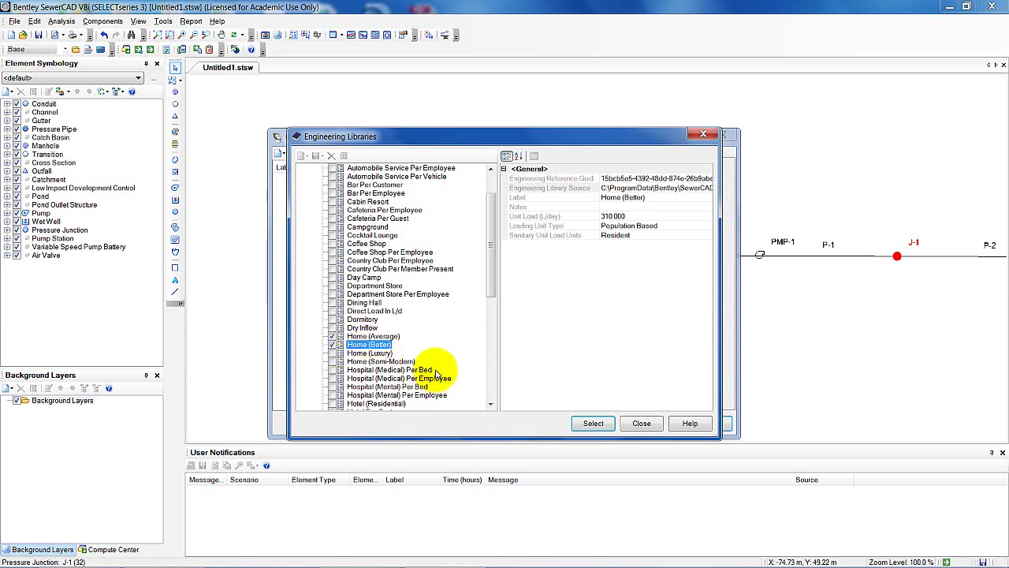
left_click(335, 404)
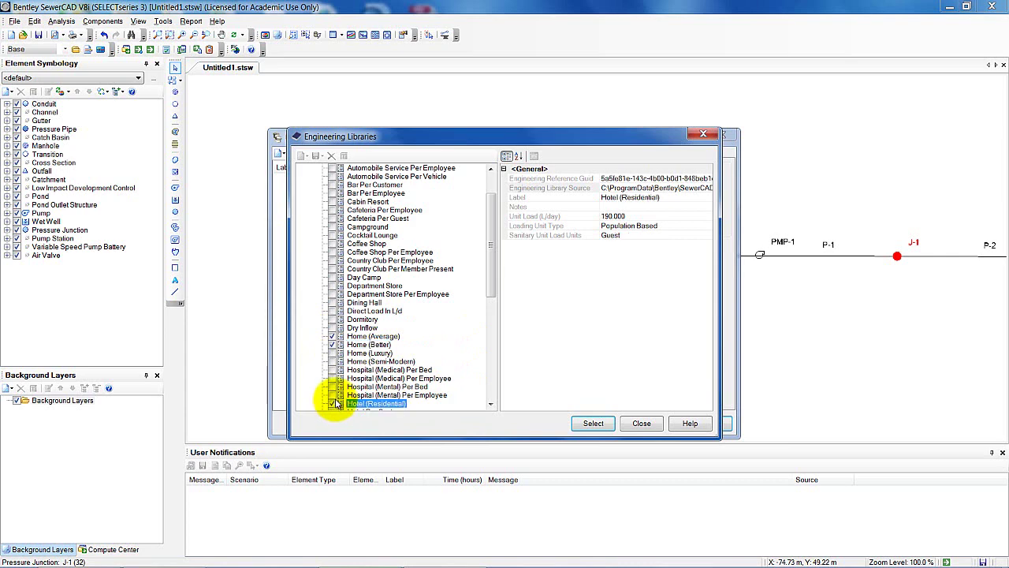
Also mark Resort, School (Medium), Shopping Center Per Employee and Theater, import the marked unit loads and close the loads manager.
left_click_drag(490, 276, 489, 338)
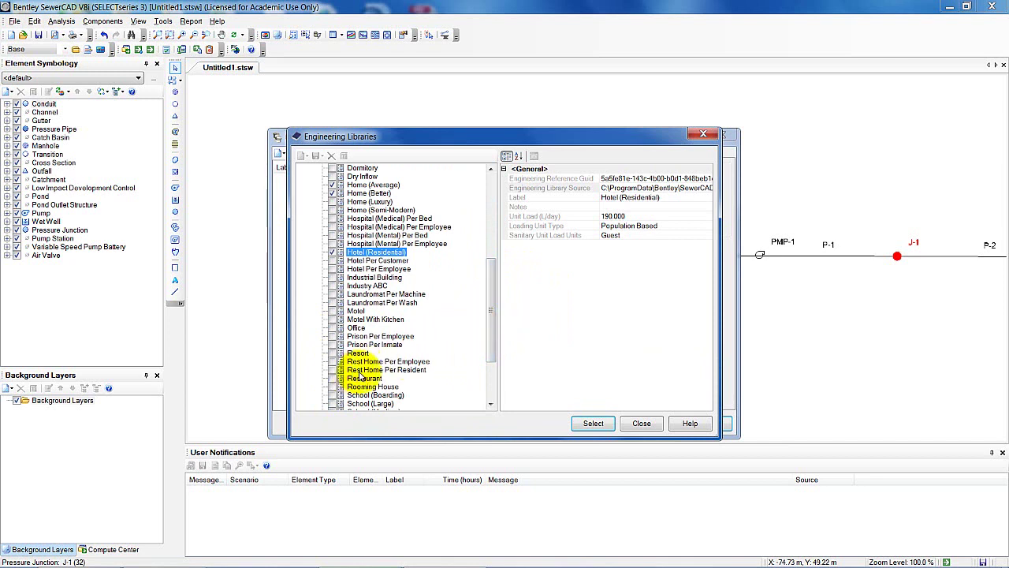
left_click(333, 354)
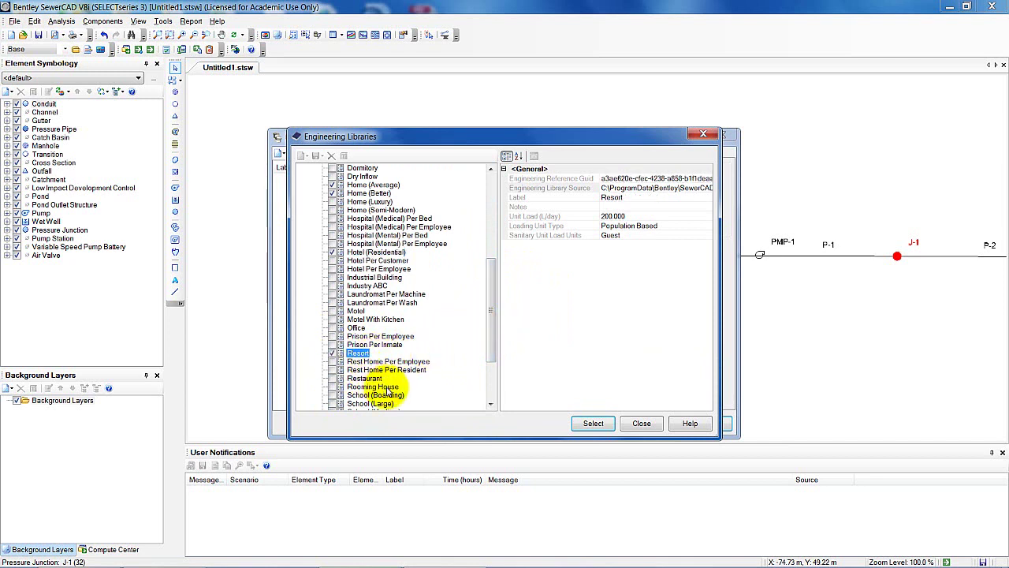
left_click_drag(491, 338, 495, 354)
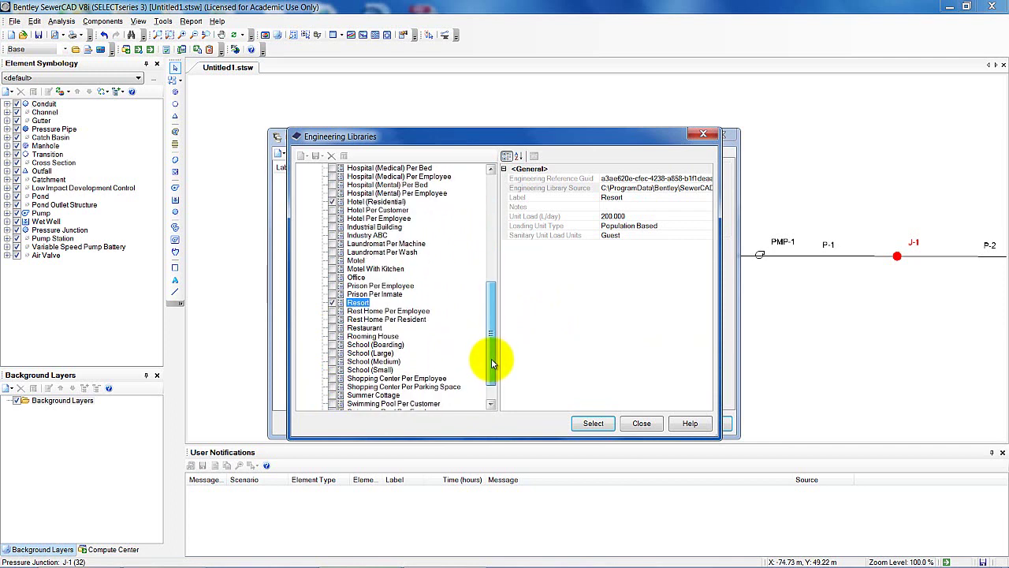
left_click(333, 361)
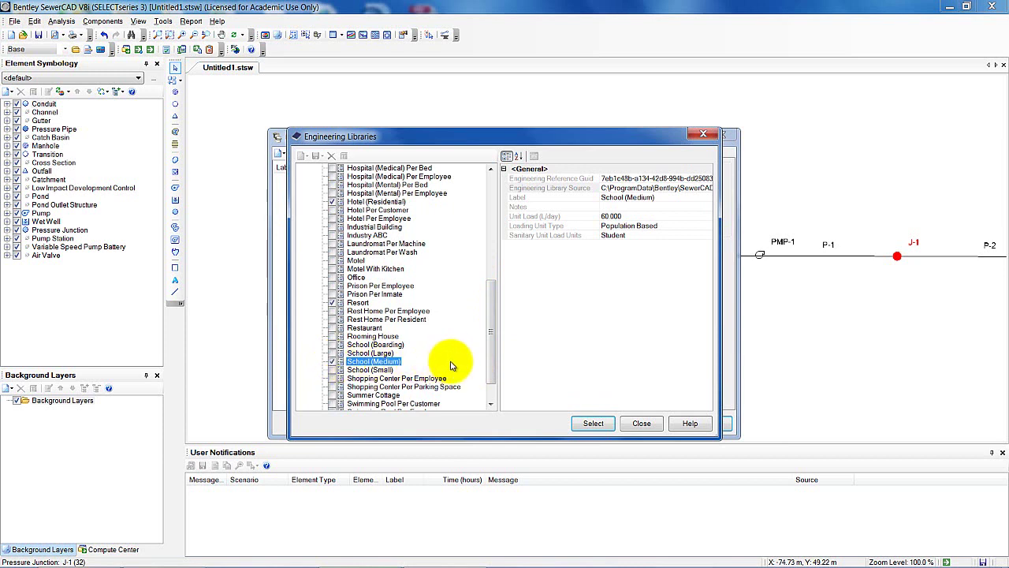
left_click(334, 380)
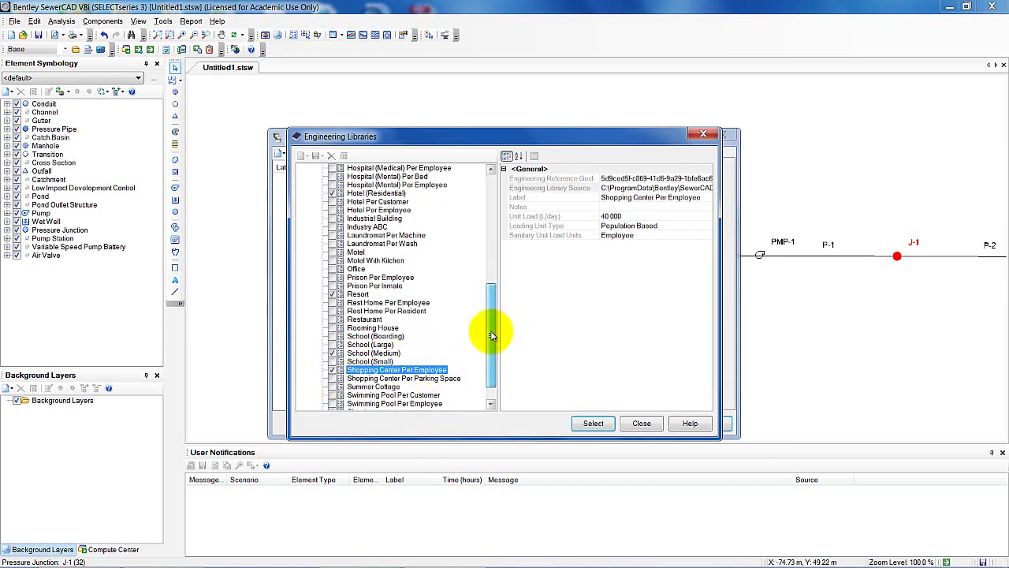
left_click_drag(489, 331, 489, 349)
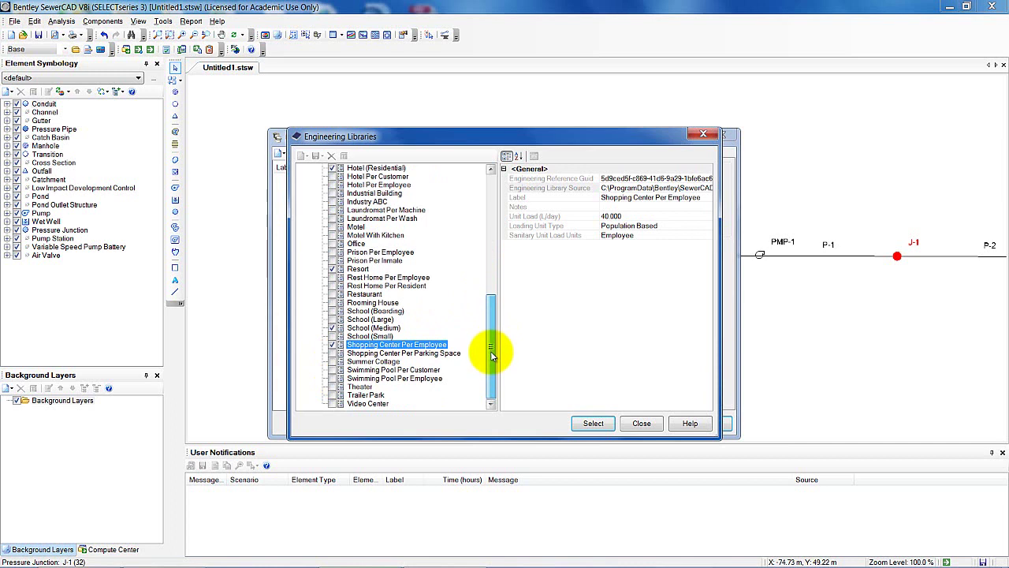
left_click(335, 386)
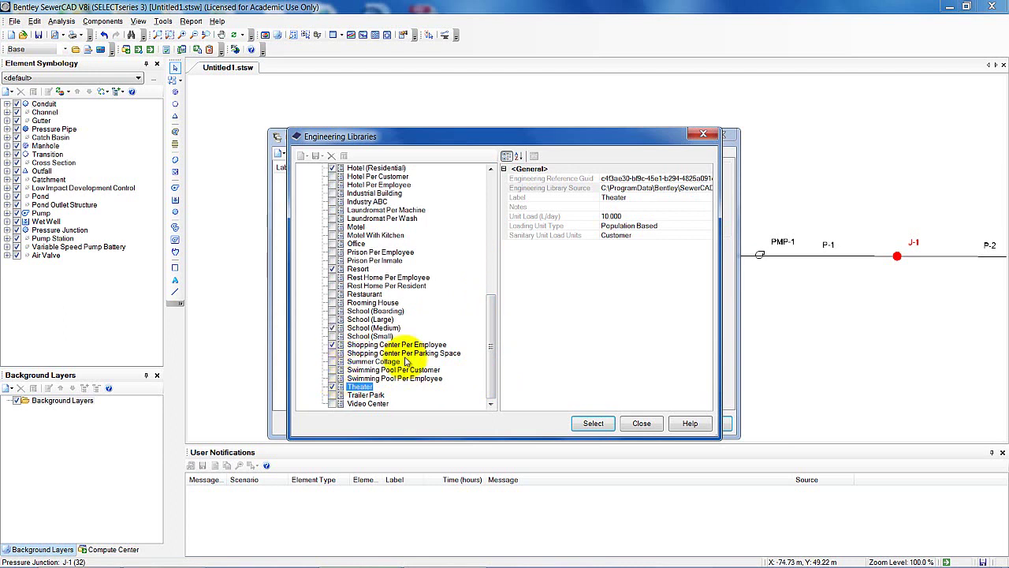
left_click(595, 424)
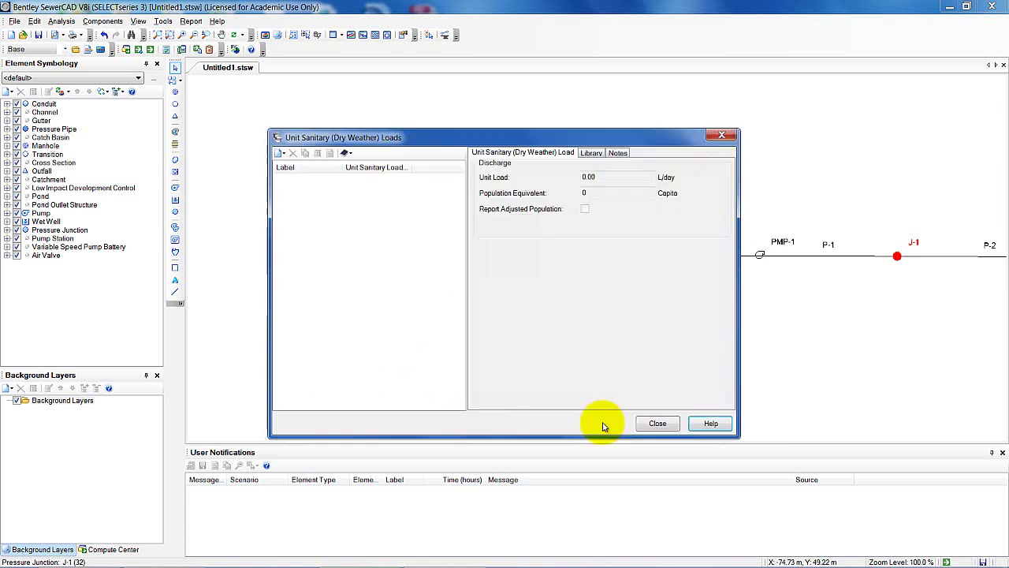
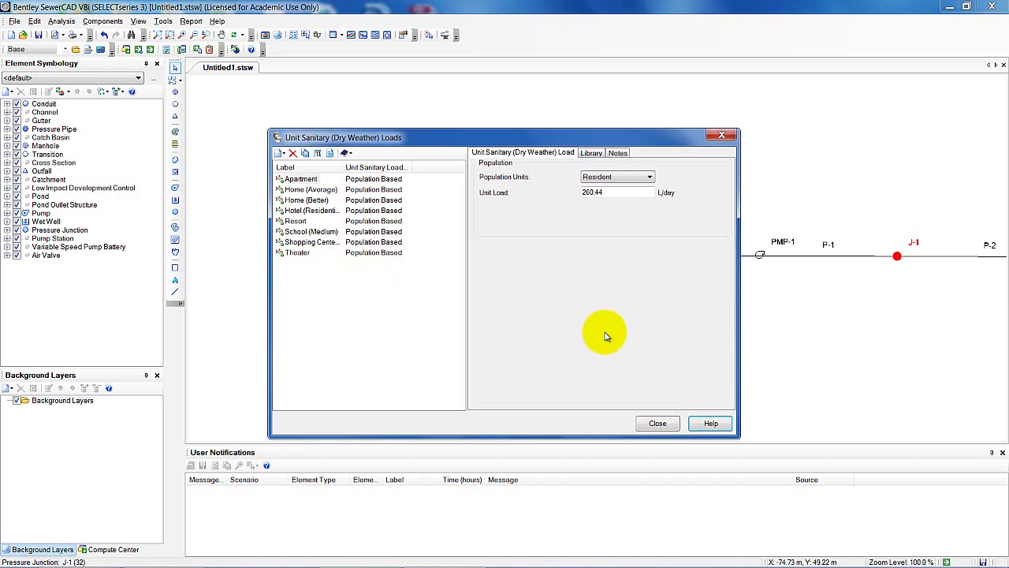
left_click(659, 424)
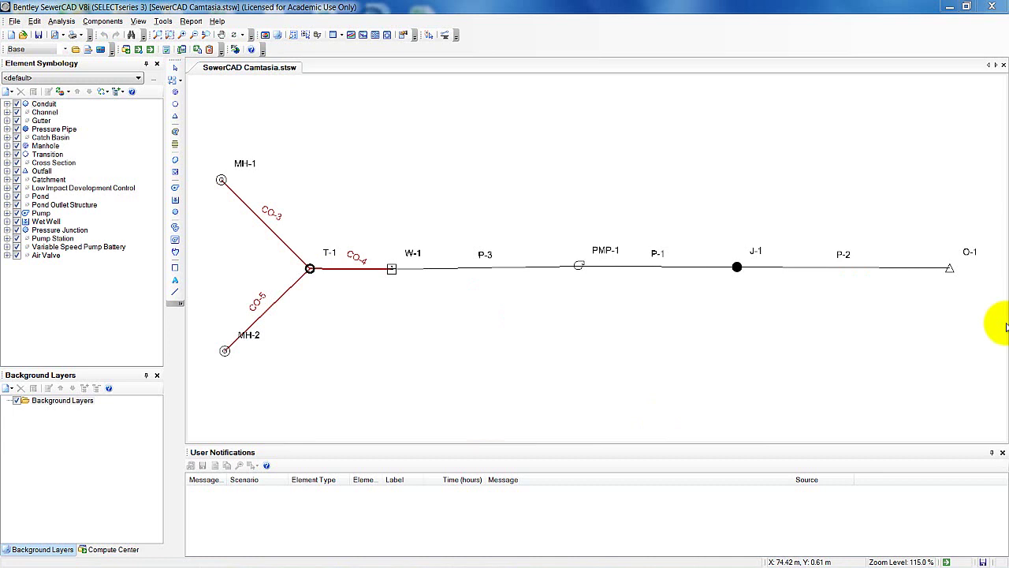
Open the Sanitary Load Control Center and select the manhole MH-1 load row, widening the table to reach its unit sanitary load columns.
left_click(170, 23)
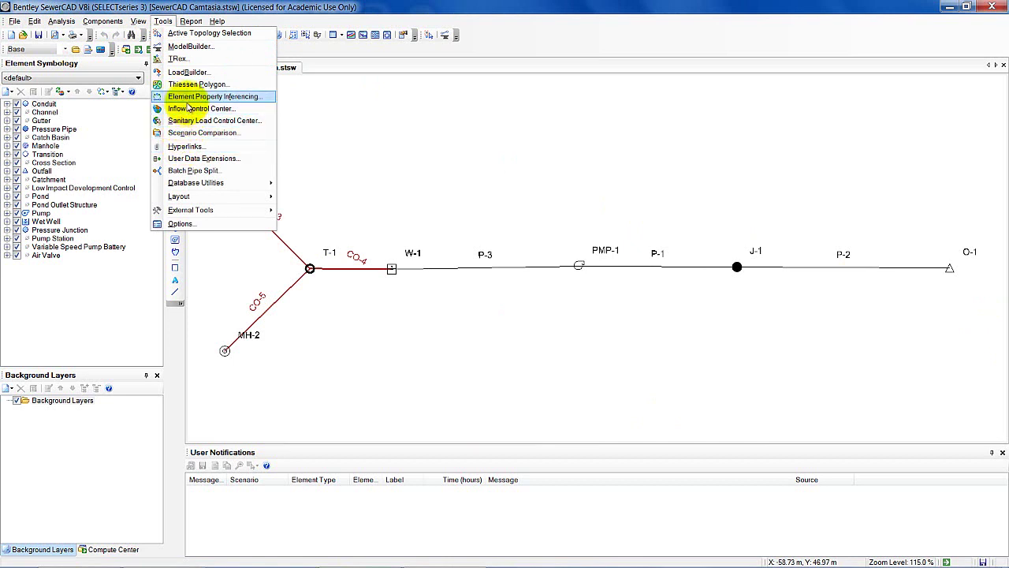
left_click(191, 124)
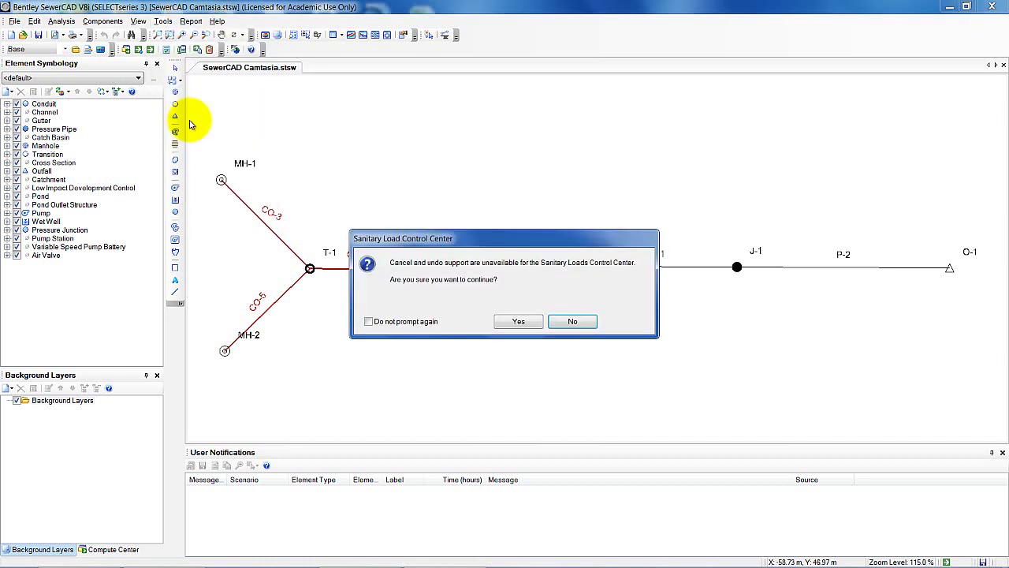
left_click(521, 322)
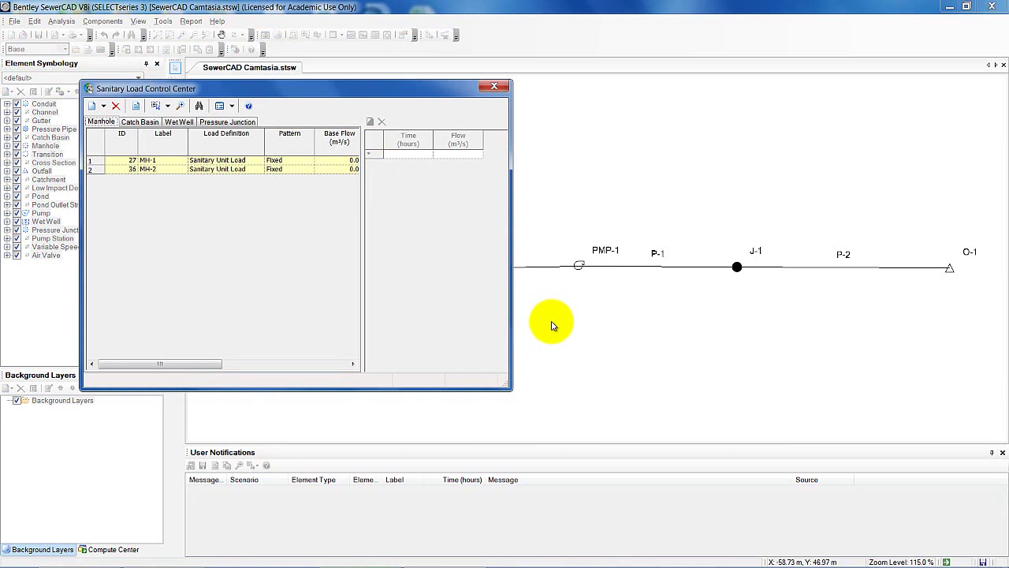
left_click(95, 162)
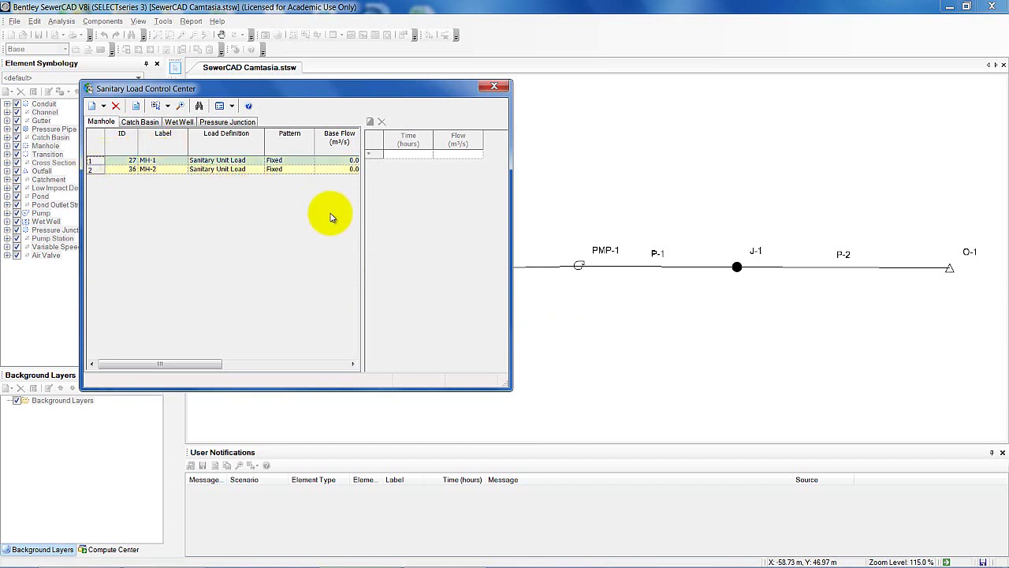
left_click_drag(364, 215, 421, 216)
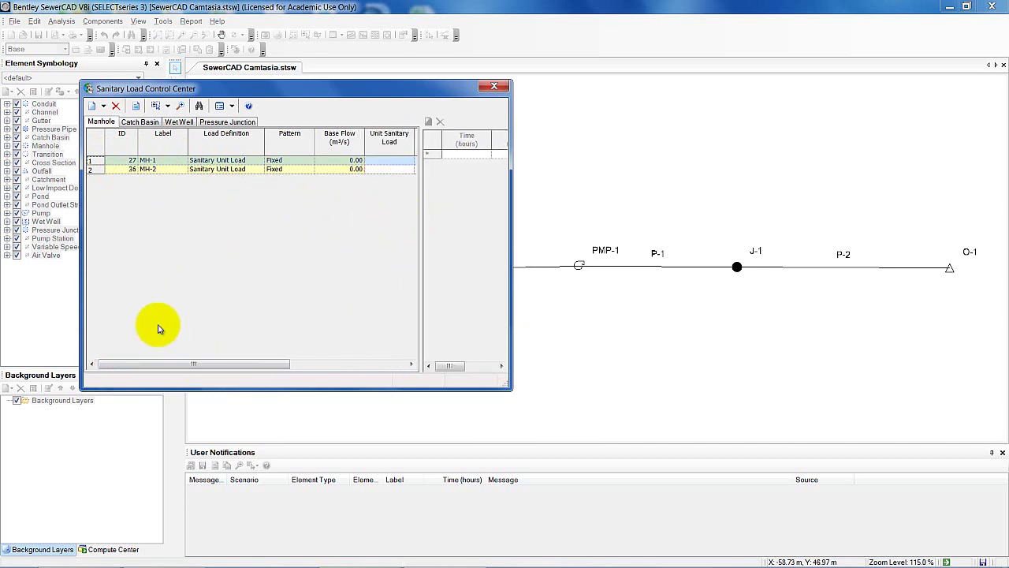
left_click_drag(211, 365, 271, 365)
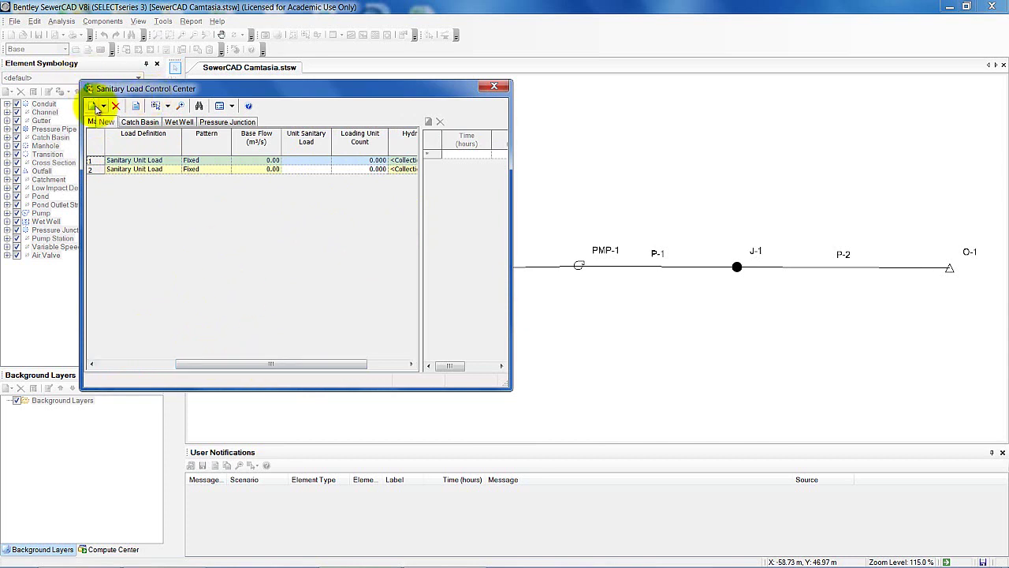
Add another unit load to manhole MH-1 and set its first load row to Apartment with a loading unit count of 2000.
left_click(95, 106)
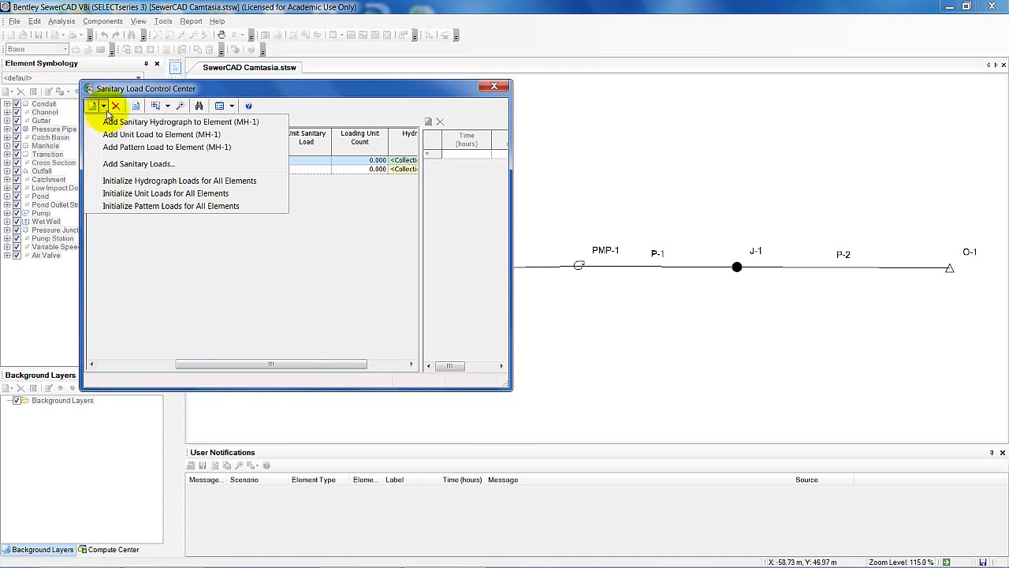
left_click(134, 139)
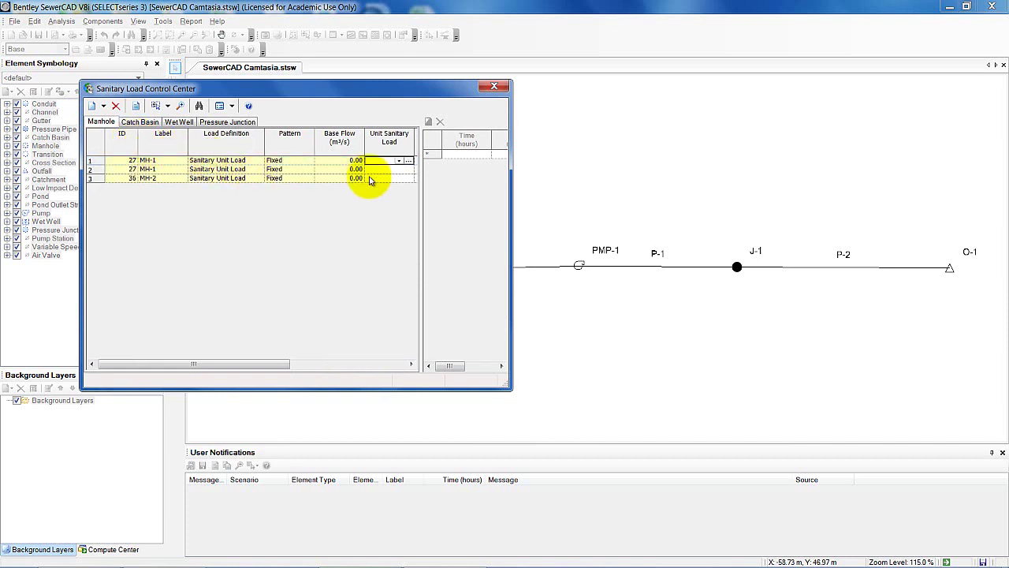
left_click(401, 161)
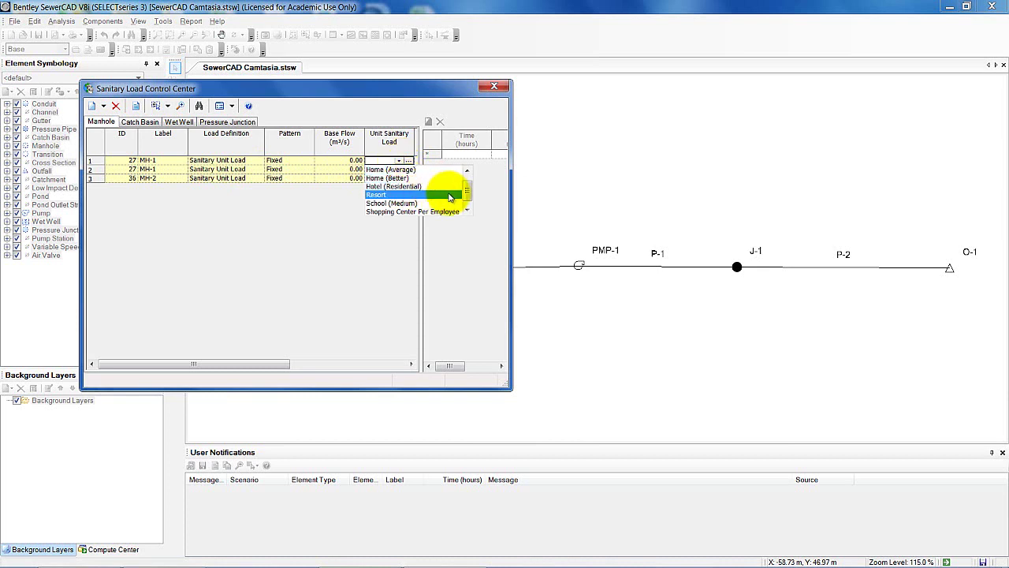
scroll(469, 187, "up", 1)
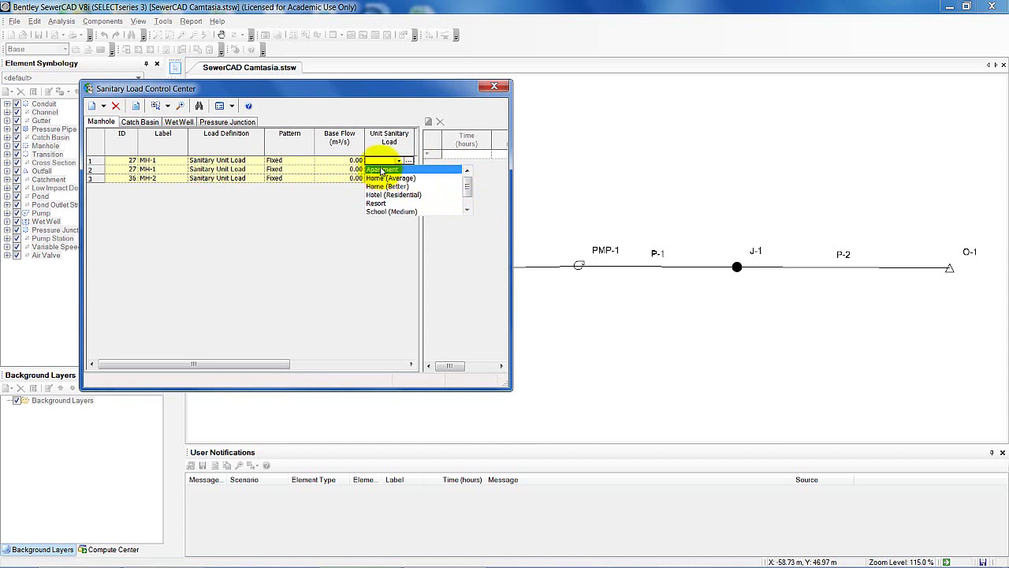
left_click(381, 170)
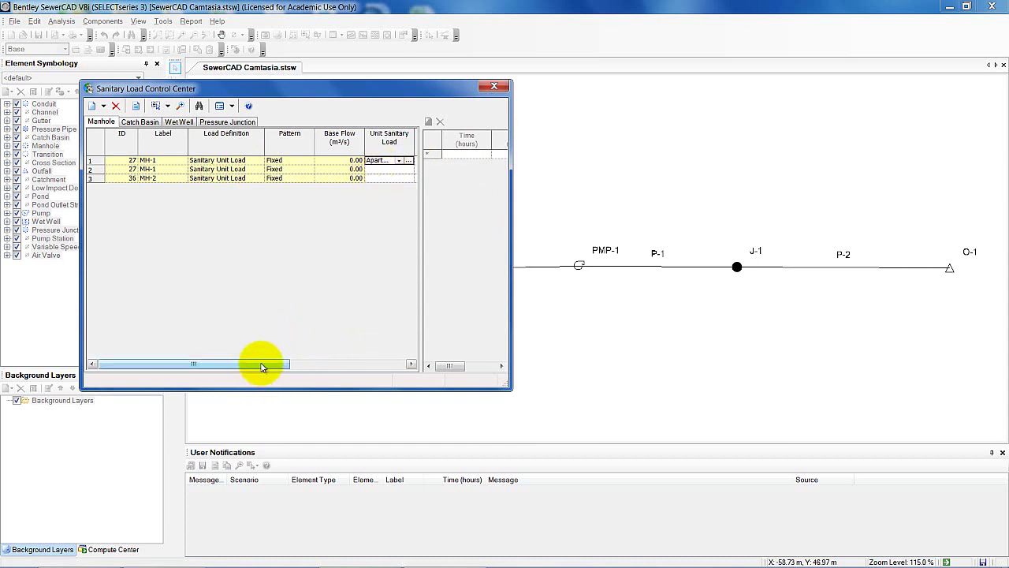
left_click_drag(263, 364, 378, 368)
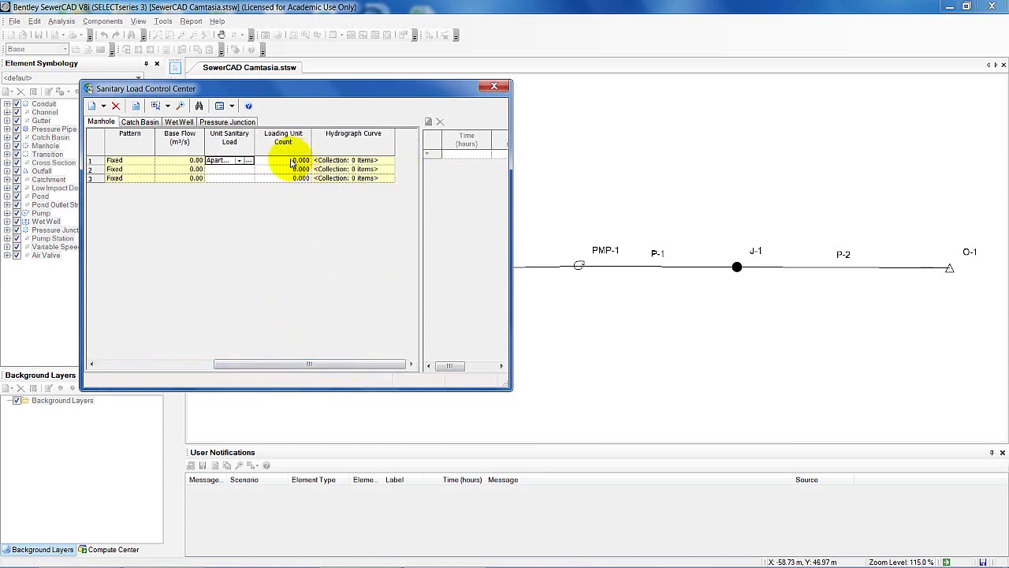
left_click(284, 160)
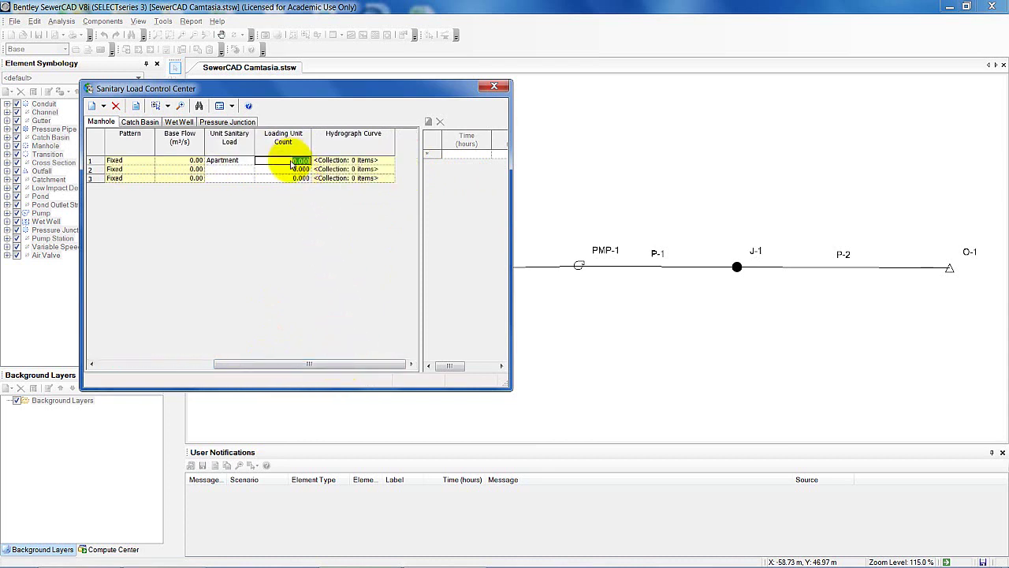
type("200")
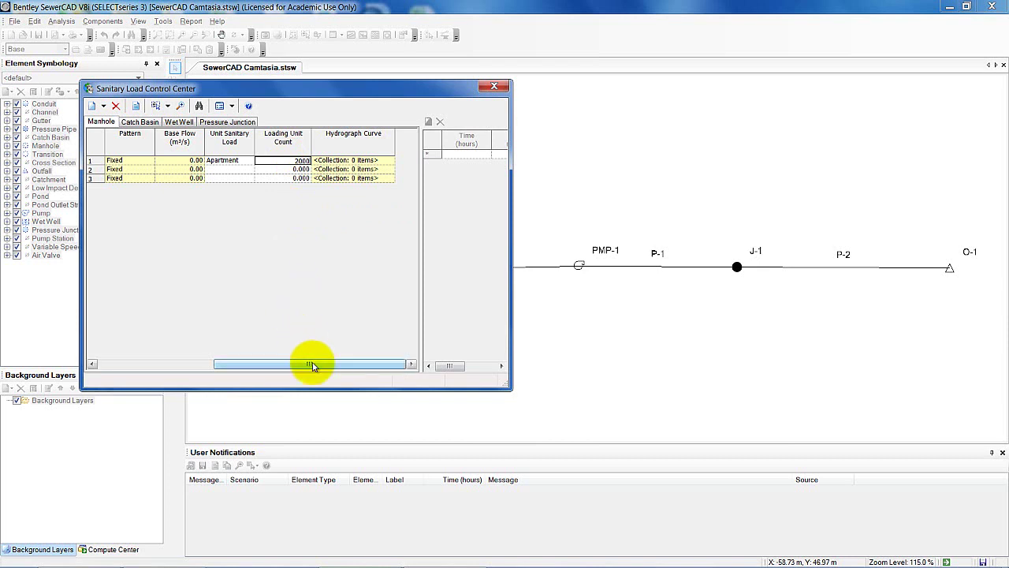
Set the unit sanitary load of manhole MH-2 to Resort with a loading unit count of 2000.
left_click_drag(311, 363, 169, 349)
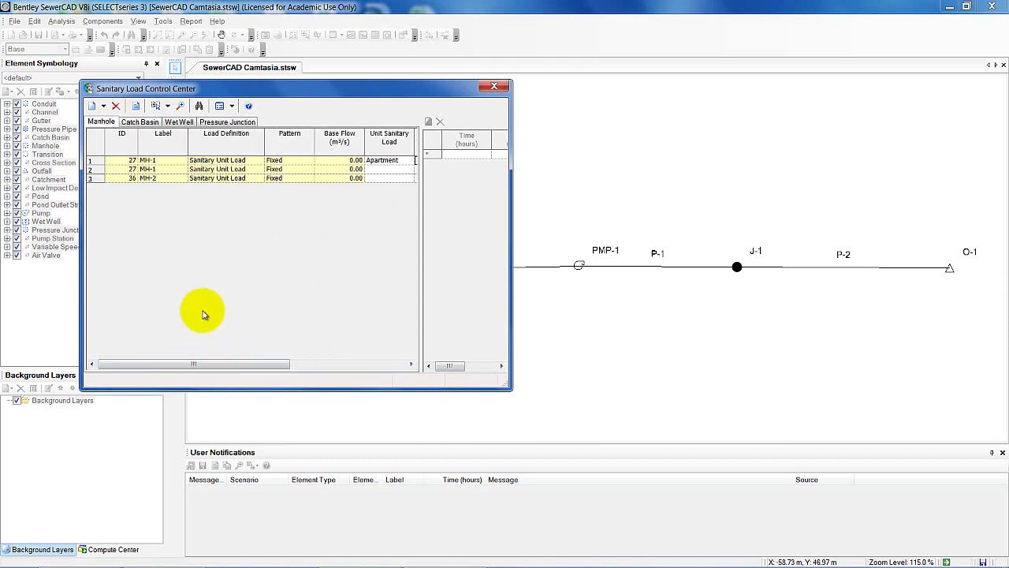
left_click(396, 180)
left_click(399, 179)
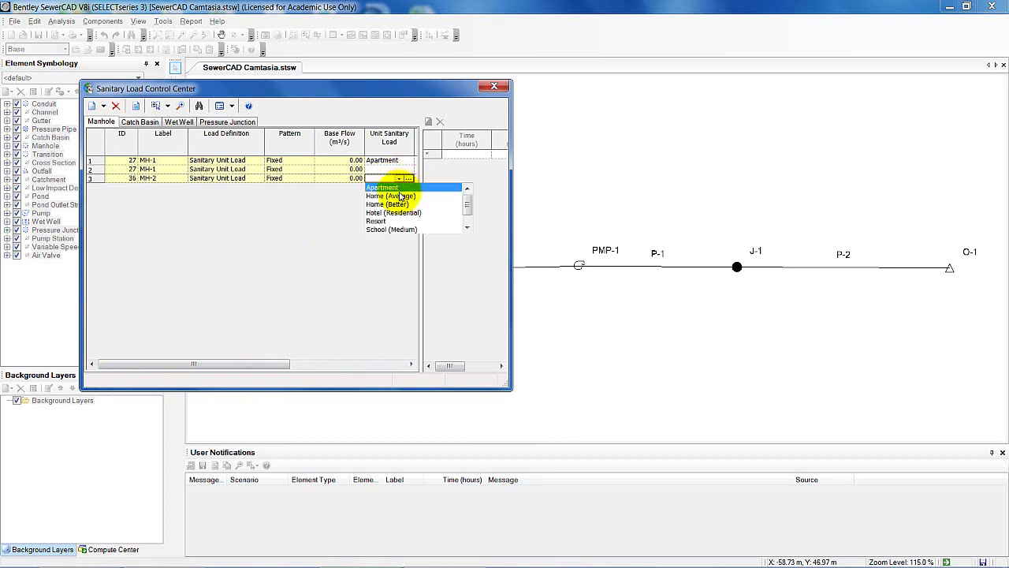
left_click(382, 221)
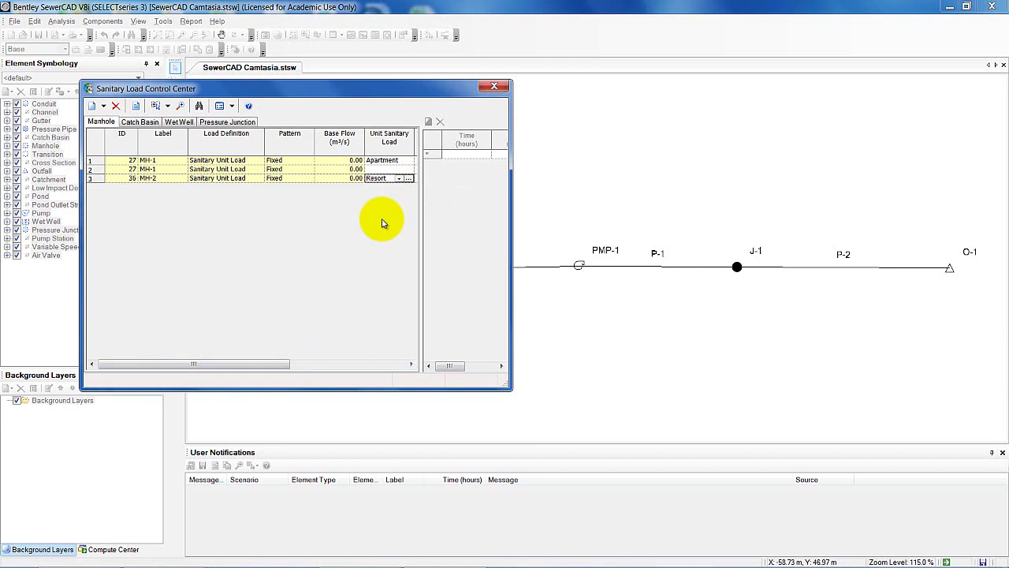
left_click_drag(277, 364, 354, 365)
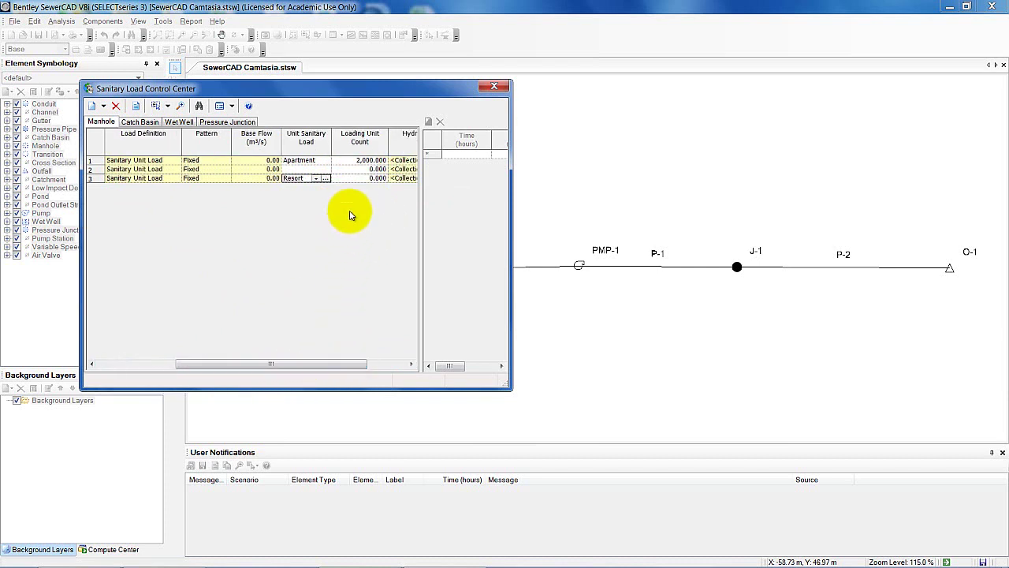
left_click(359, 179)
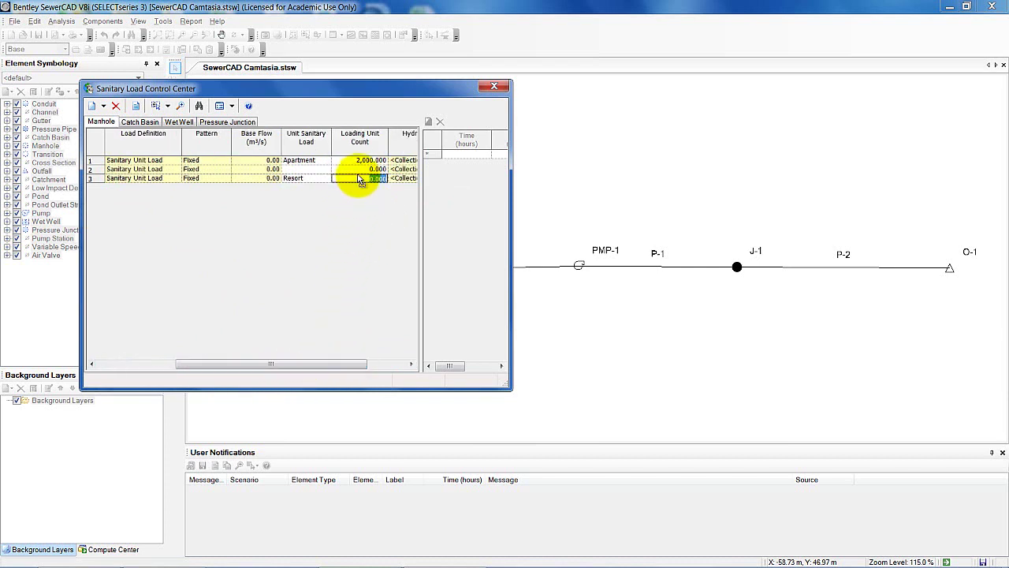
type("2000")
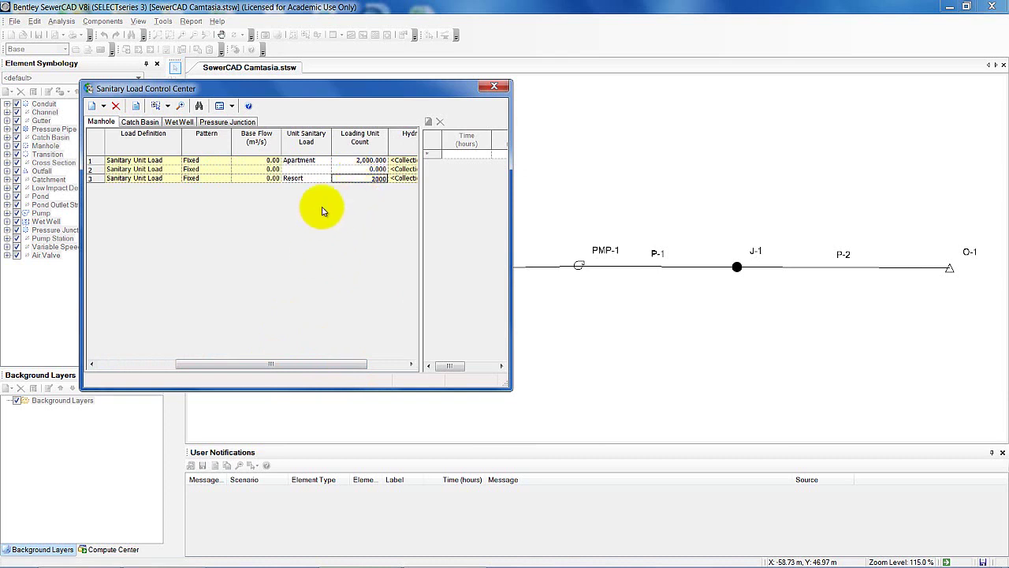
Set the second MH-1 load row to Home (Average) with a loading unit count of 3000.
left_click(343, 168)
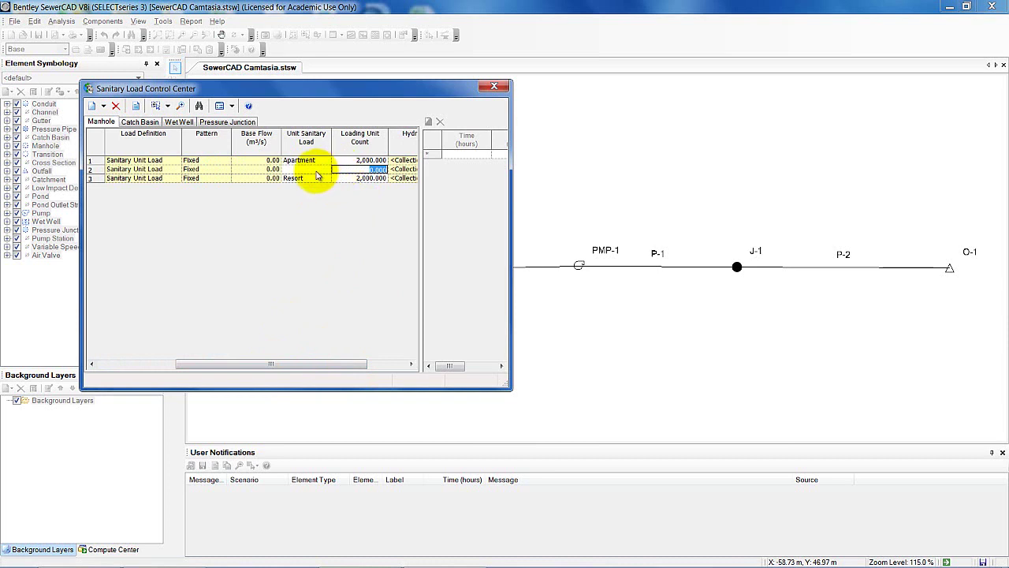
left_click(316, 172)
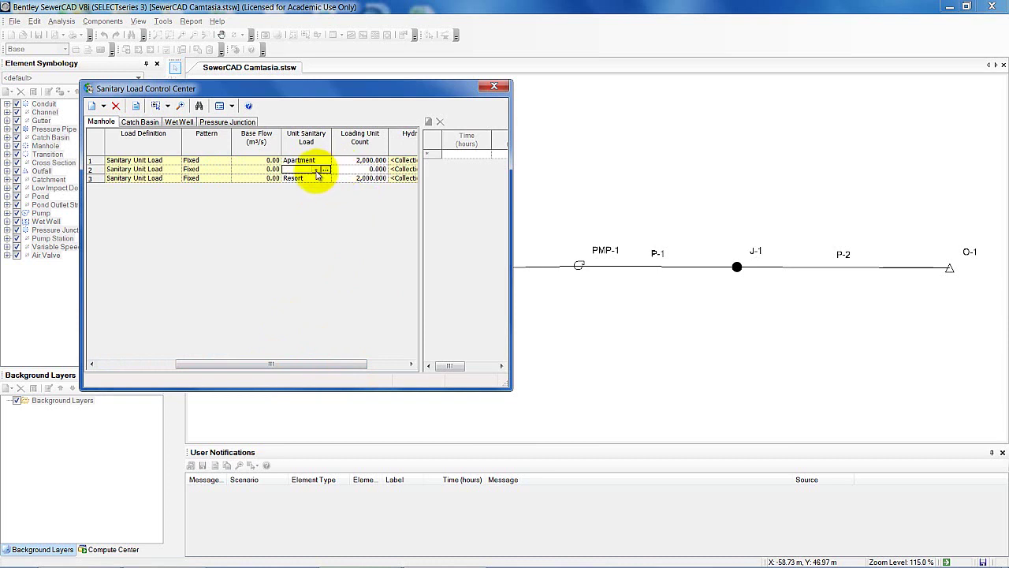
left_click(316, 171)
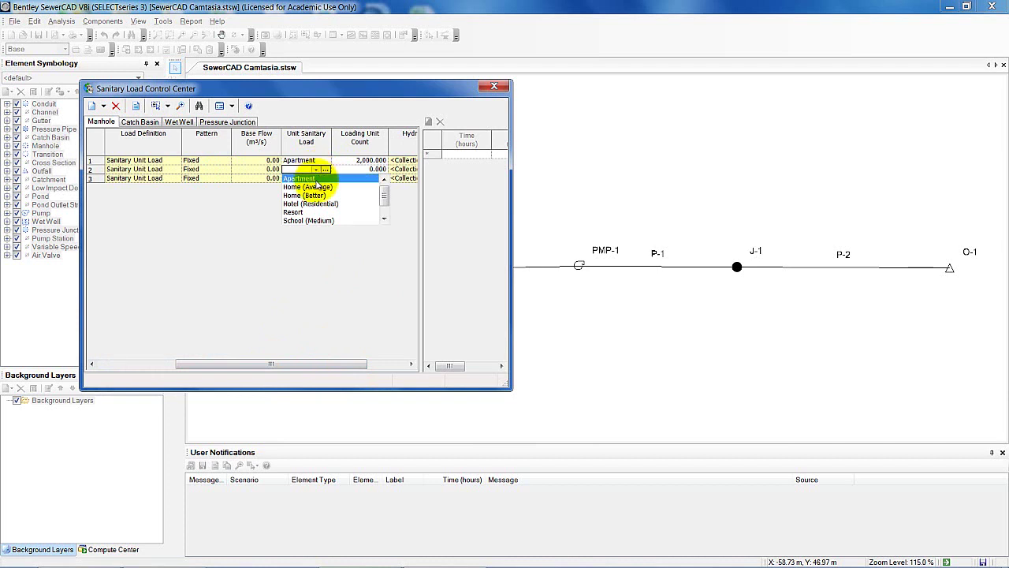
left_click(311, 187)
left_click(348, 171)
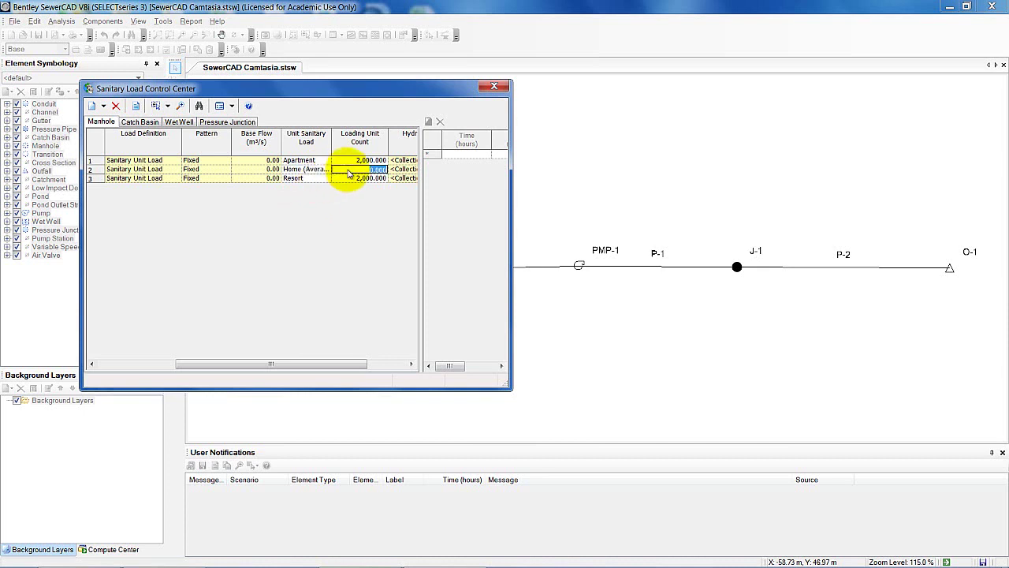
type("3,00")
type("0")
left_click(327, 172)
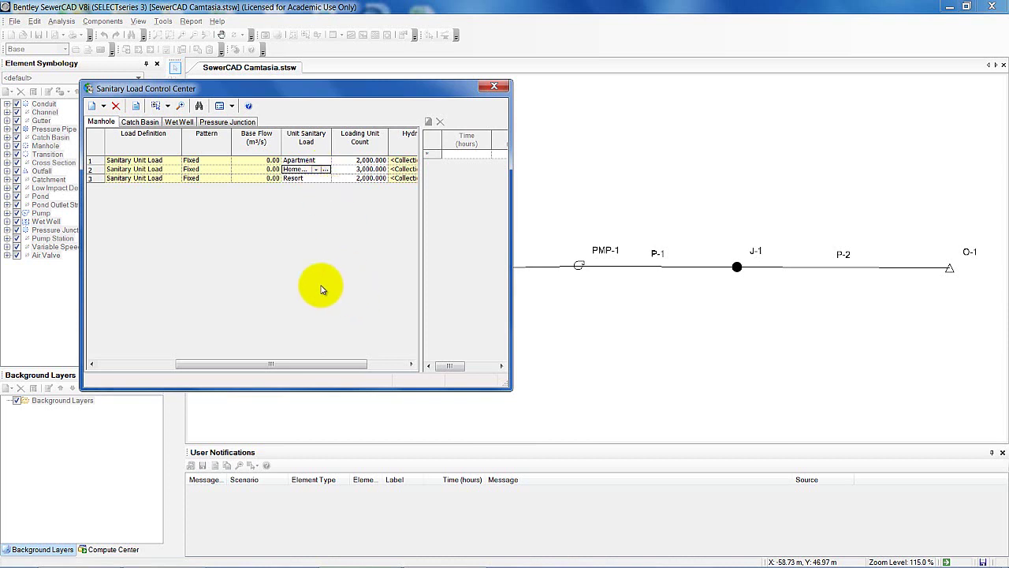
Add a third unit load to manhole MH-1, using Home (Better) with a loading unit count of 2000.
left_click_drag(238, 365, 142, 364)
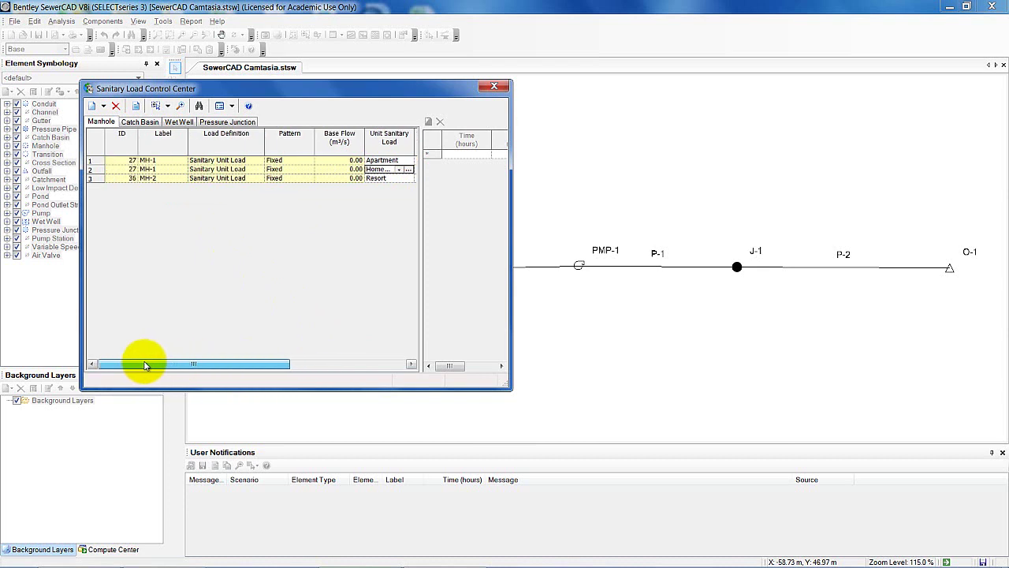
left_click(95, 161)
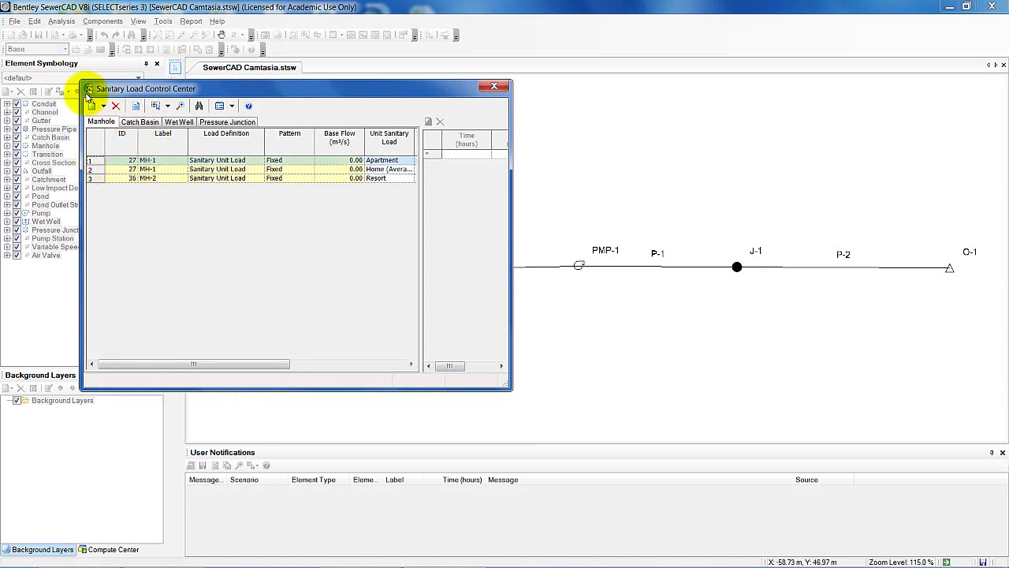
left_click(94, 105)
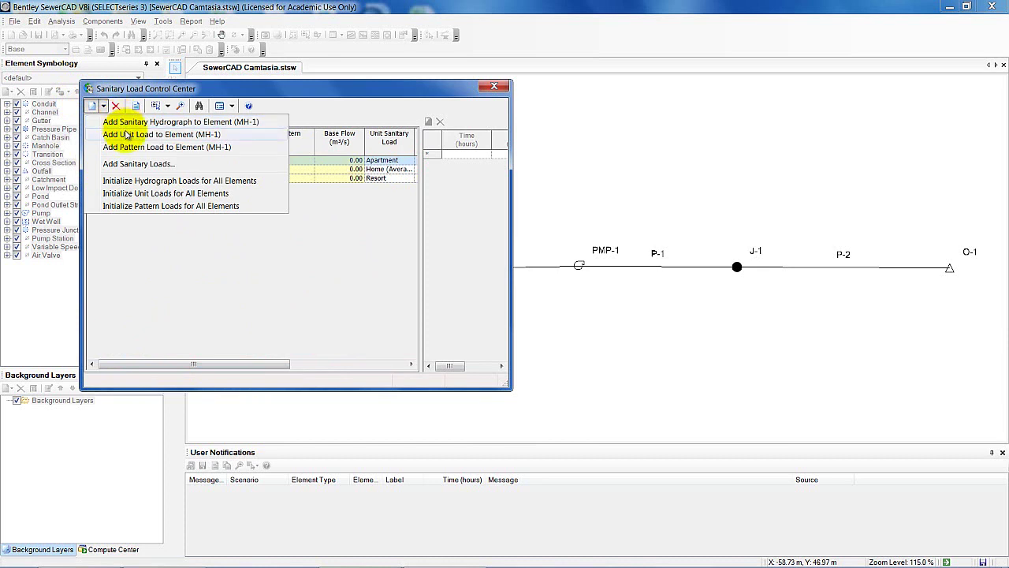
left_click(126, 136)
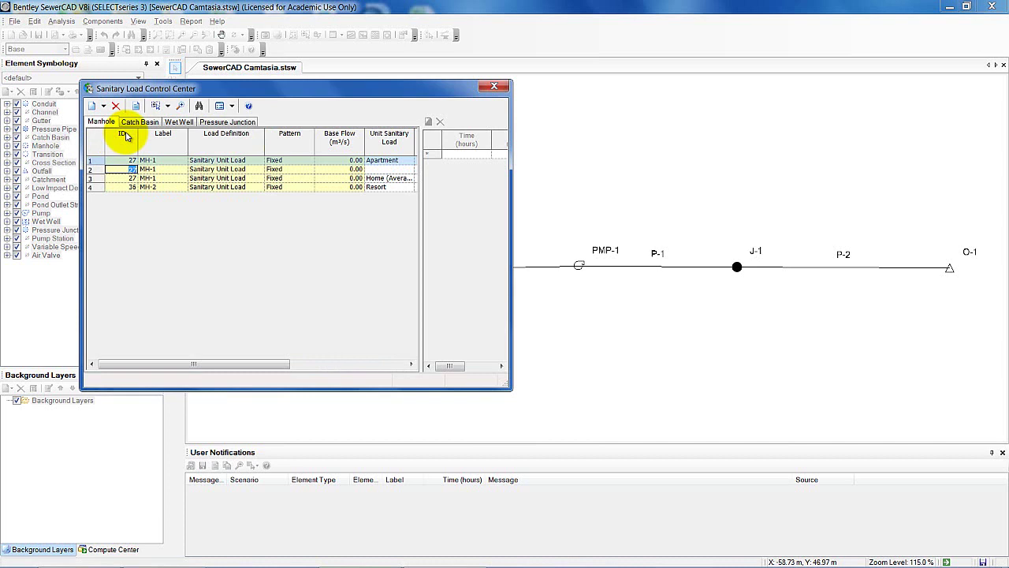
left_click(383, 170)
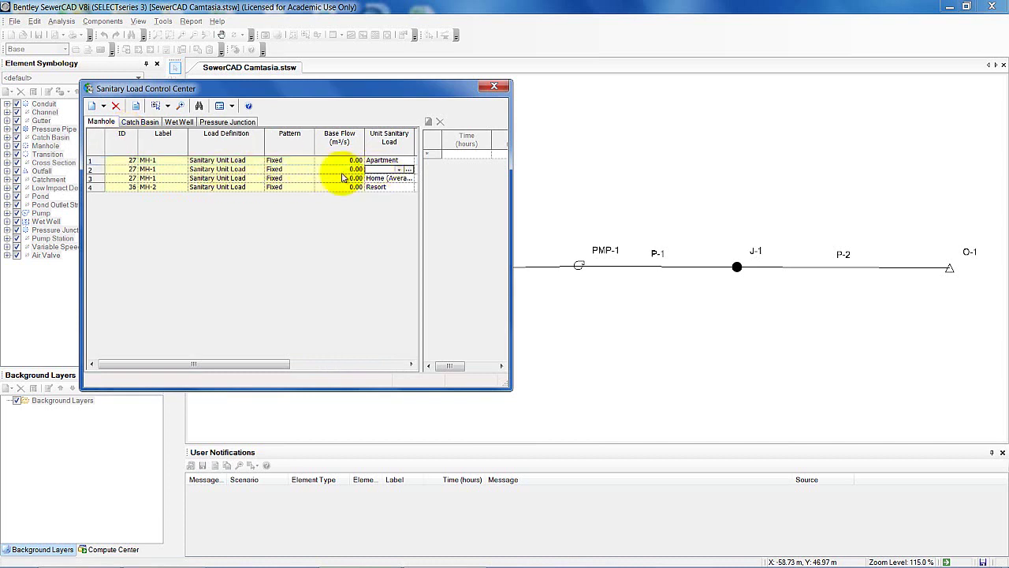
left_click(400, 170)
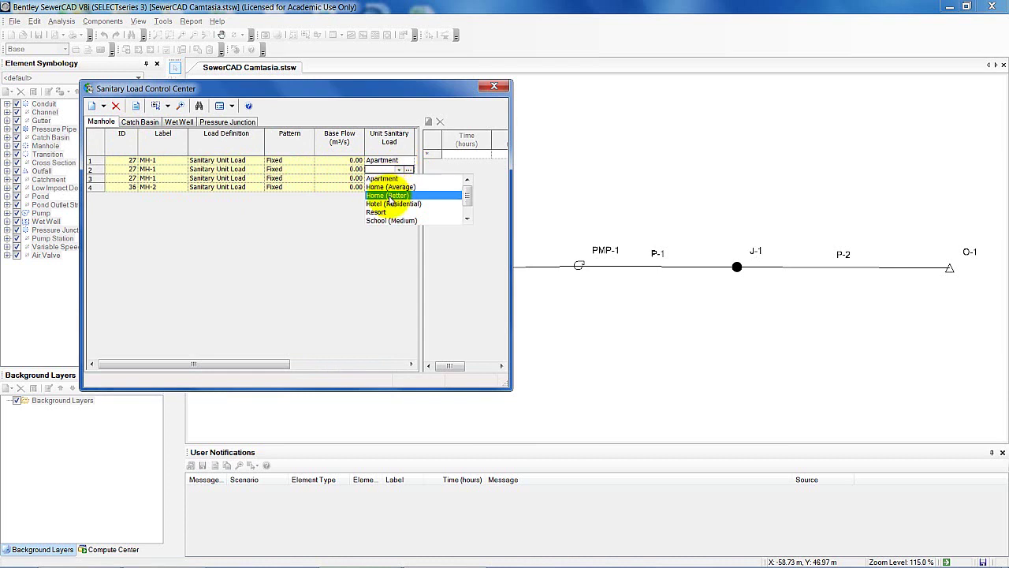
left_click(390, 196)
left_click_drag(251, 365, 334, 366)
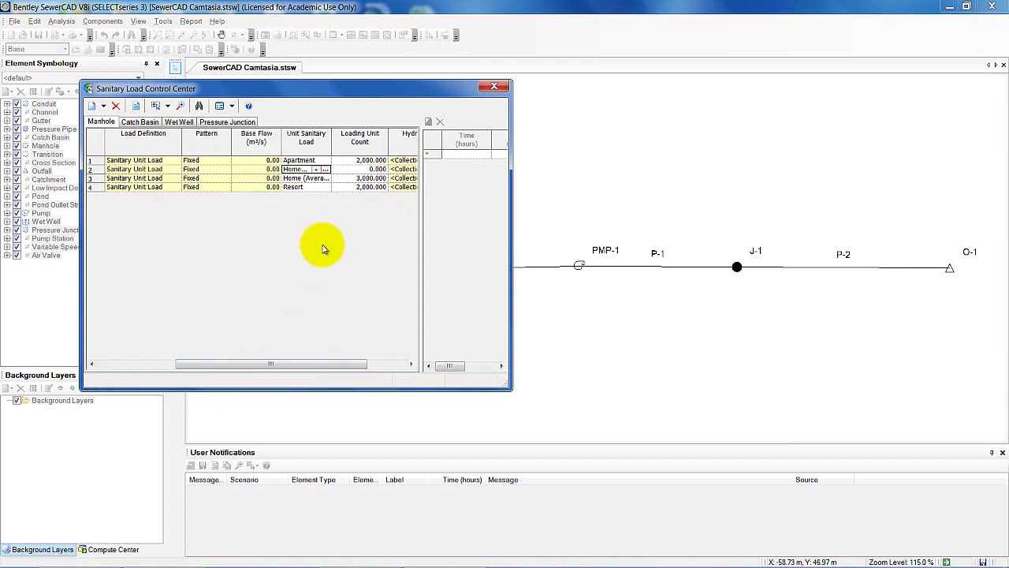
left_click(365, 169)
type("2000")
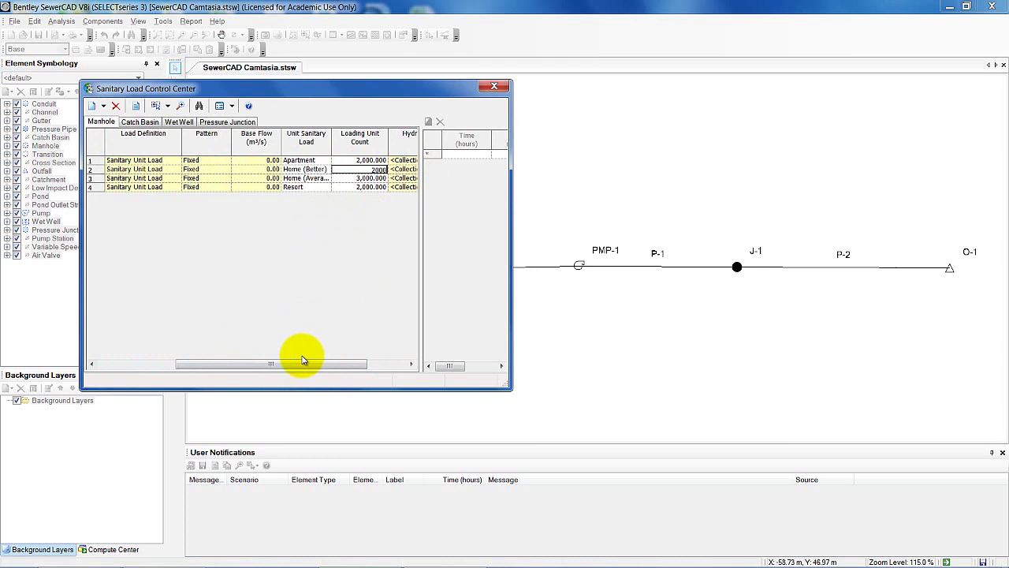
Add a second unit load to manhole MH-2.
left_click_drag(303, 360, 181, 350)
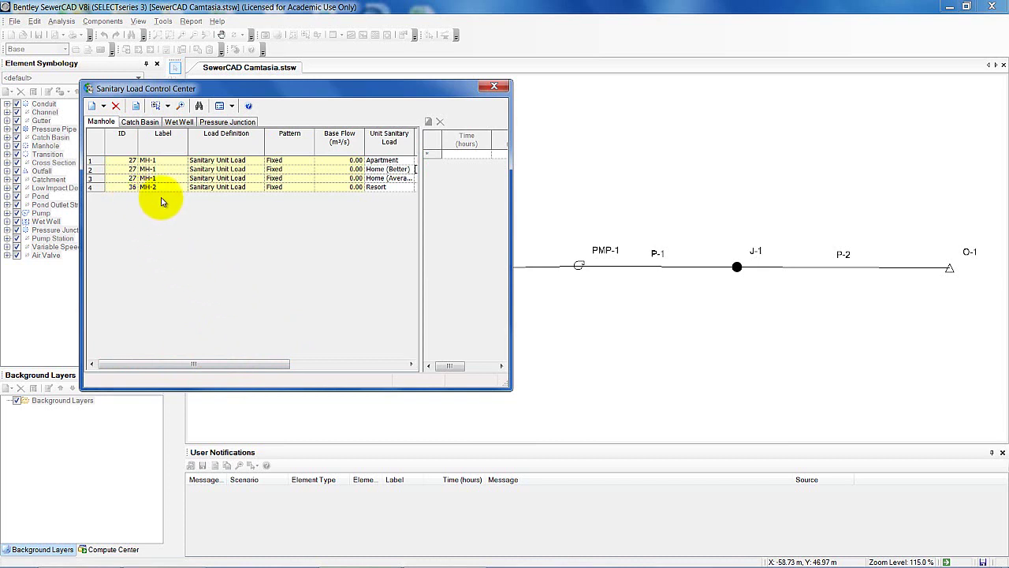
left_click(101, 188)
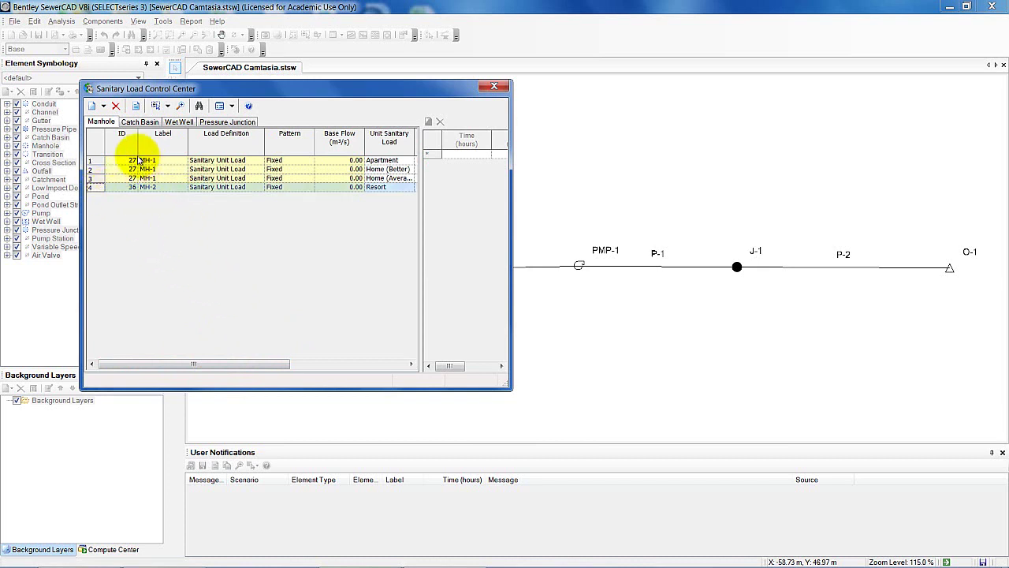
left_click(92, 106)
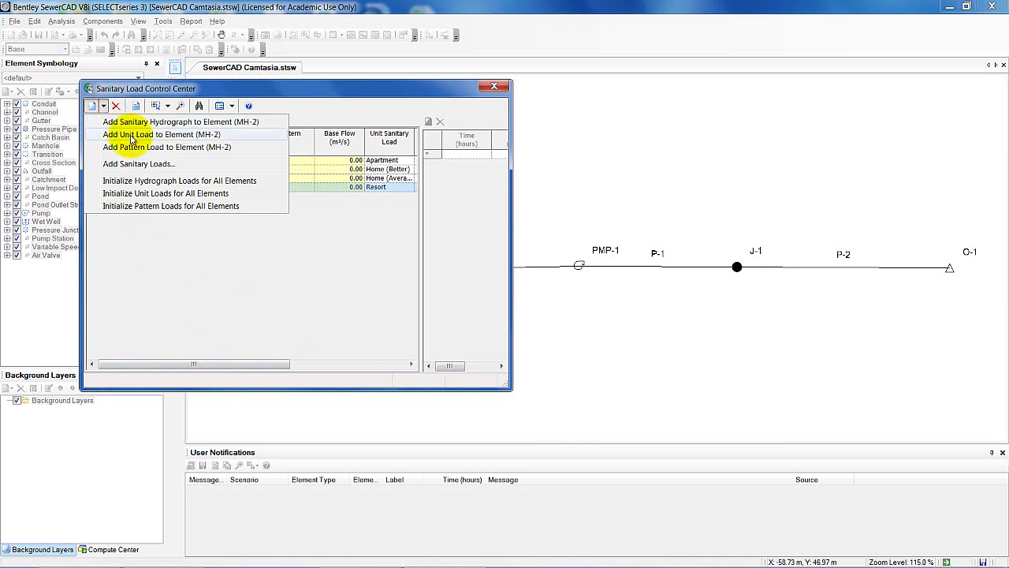
left_click(131, 136)
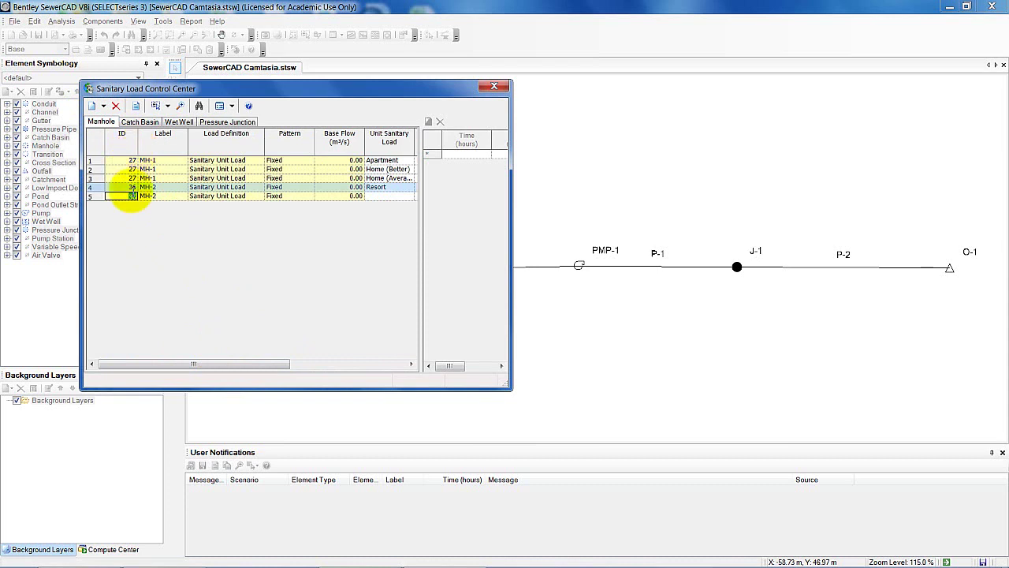
Set the new MH-2 load row to Hotel (Residential) with a loading unit count of 1000, and show the wet well loads.
left_click_drag(229, 359, 275, 354)
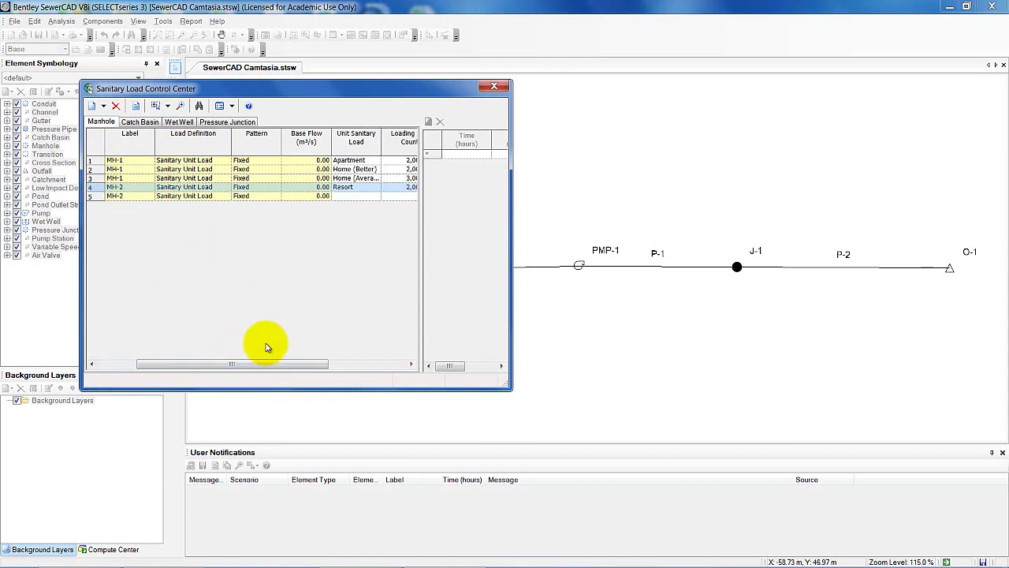
left_click(361, 197)
left_click(365, 197)
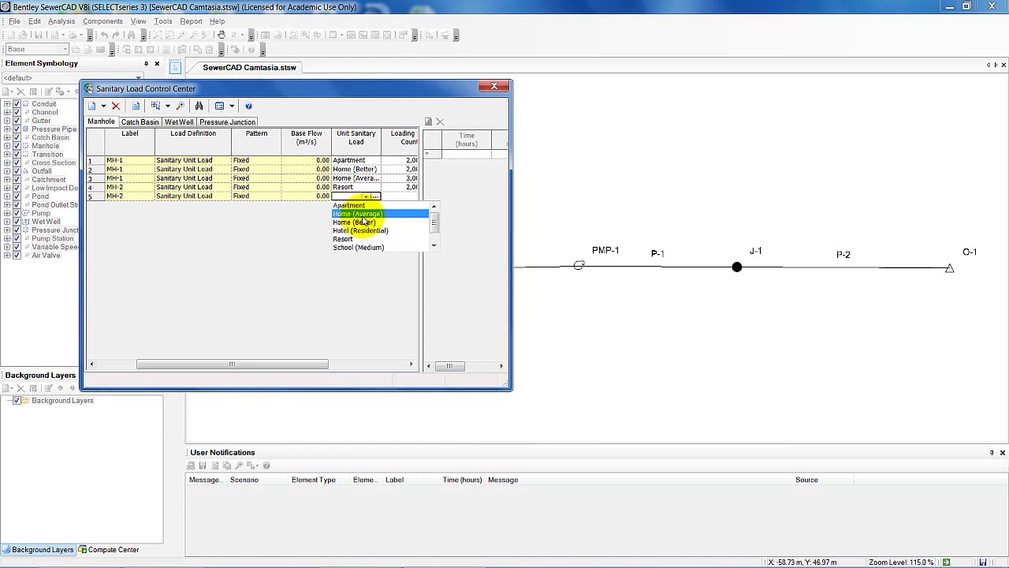
left_click(366, 230)
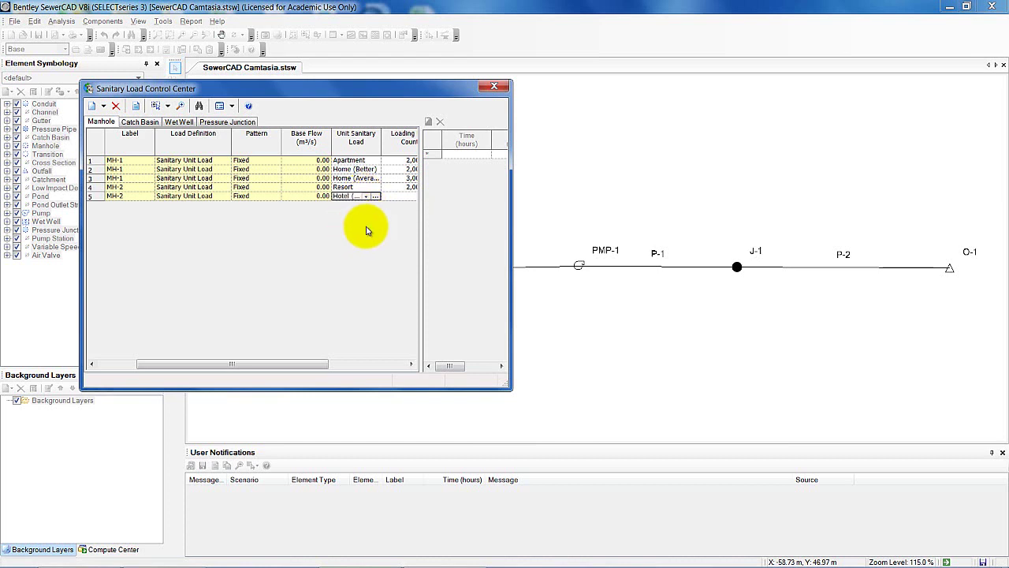
left_click(398, 196)
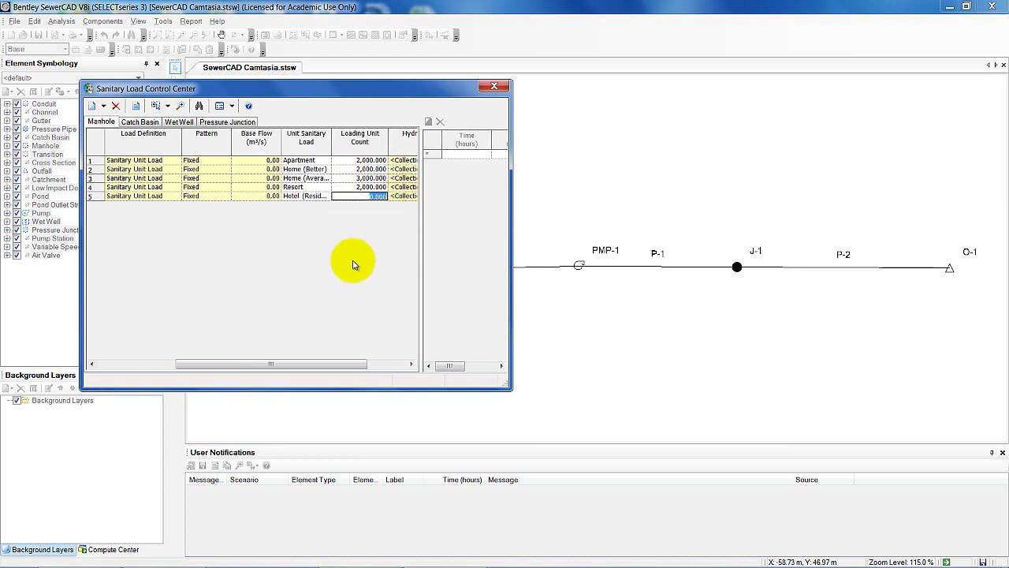
type("1000")
left_click_drag(273, 366, 181, 364)
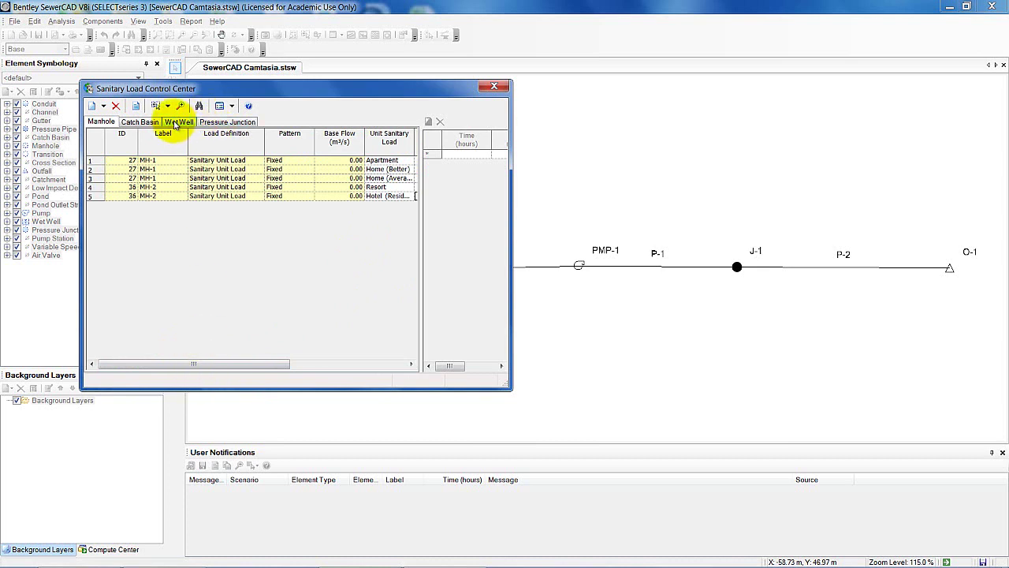
left_click(176, 123)
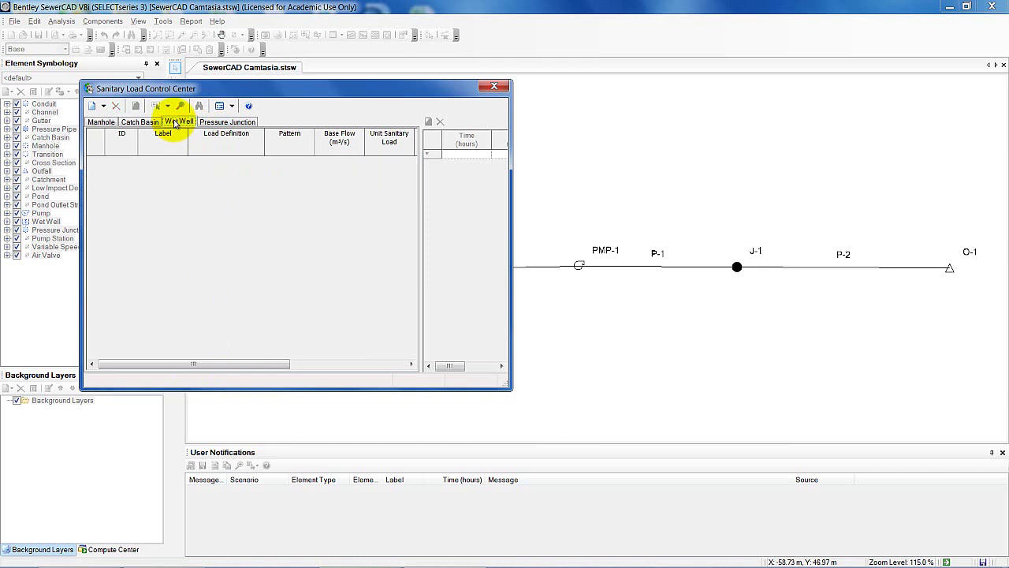
left_click(91, 106)
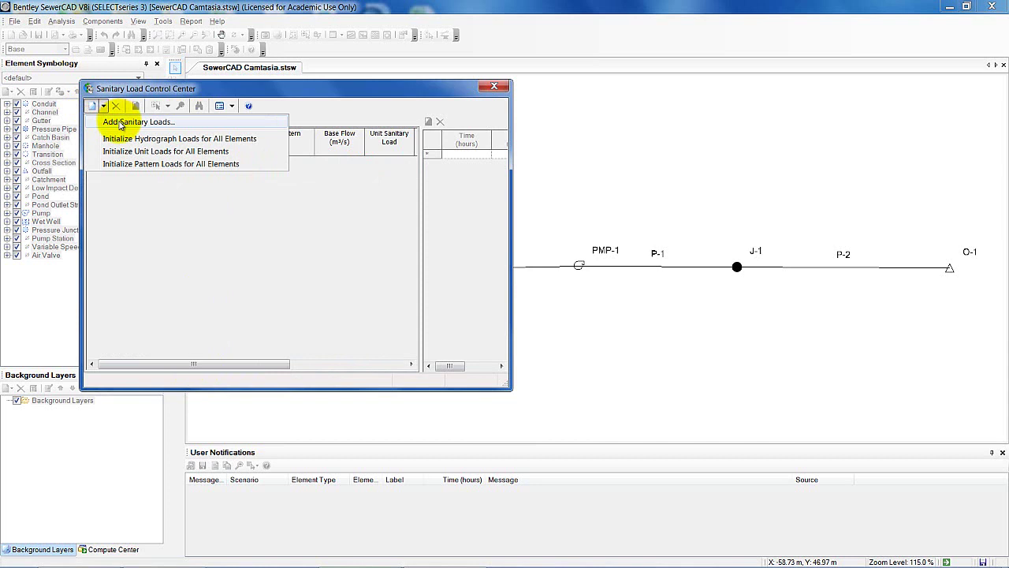
left_click(120, 123)
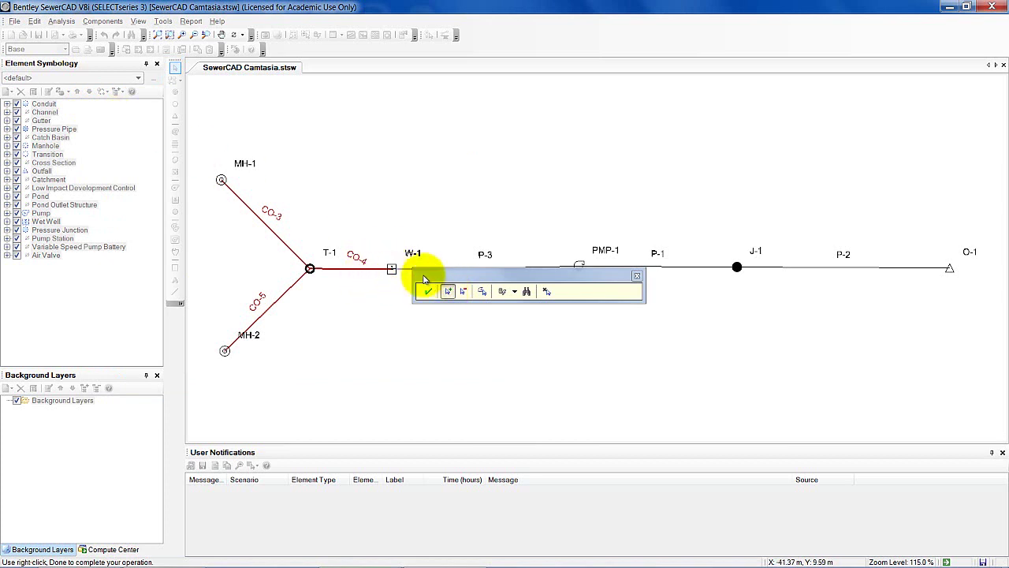
left_click(637, 277)
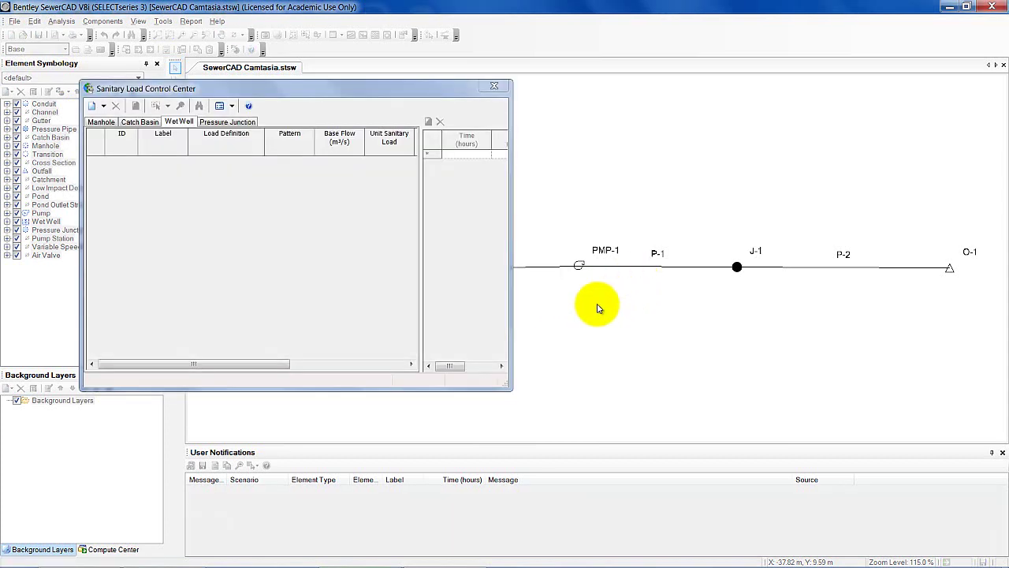
left_click(525, 313)
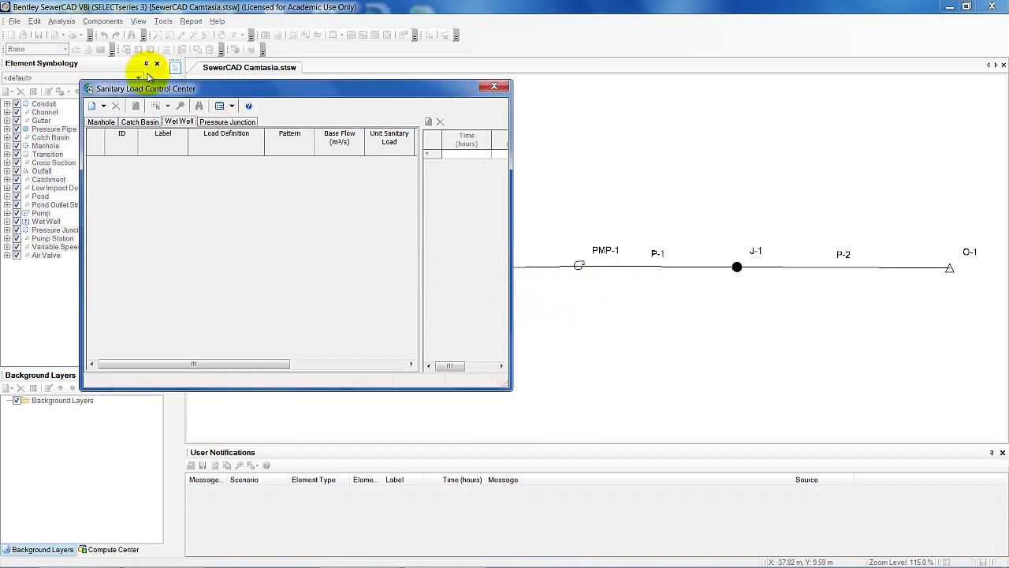
Initialize unit loads for all wet wells and set wet well W-1 to Theater with a loading unit count of 200.
left_click(103, 106)
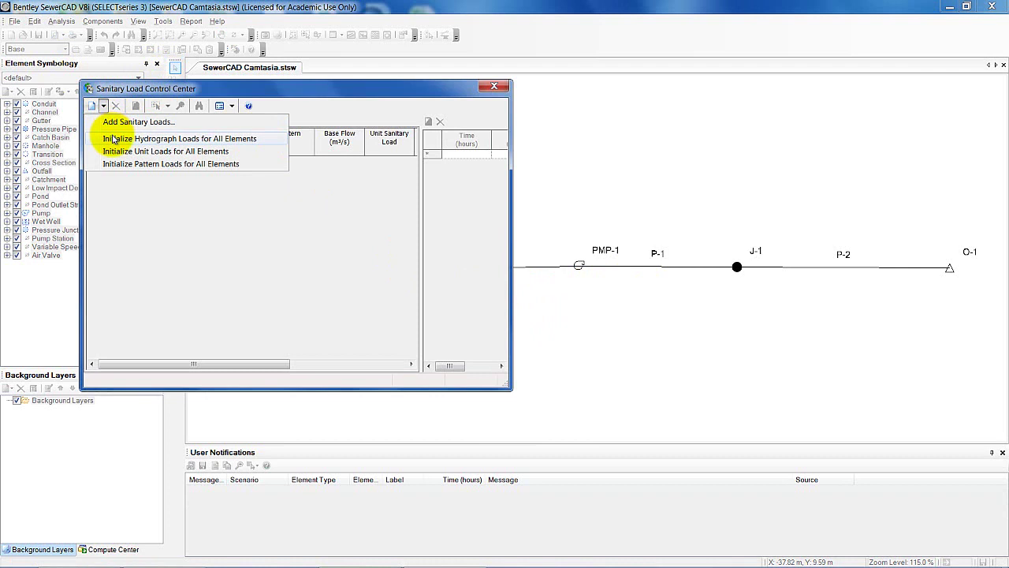
left_click(118, 151)
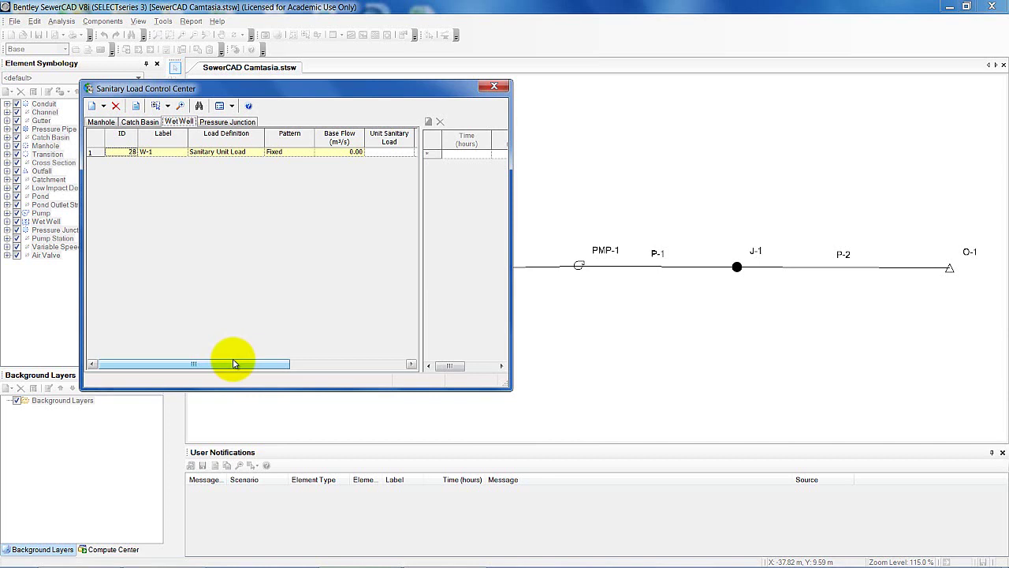
left_click_drag(277, 363, 348, 365)
left_click(321, 154)
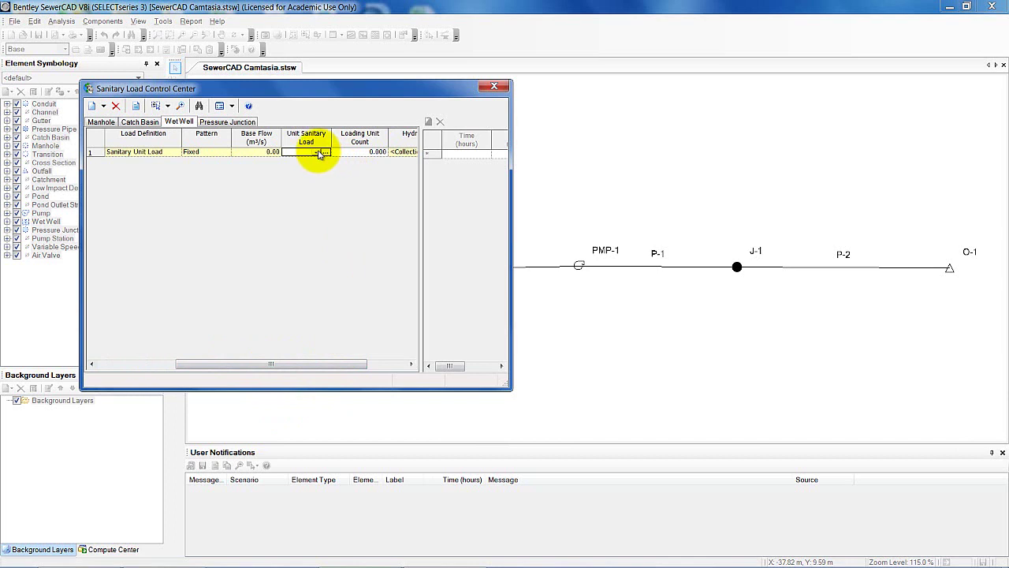
left_click(320, 153)
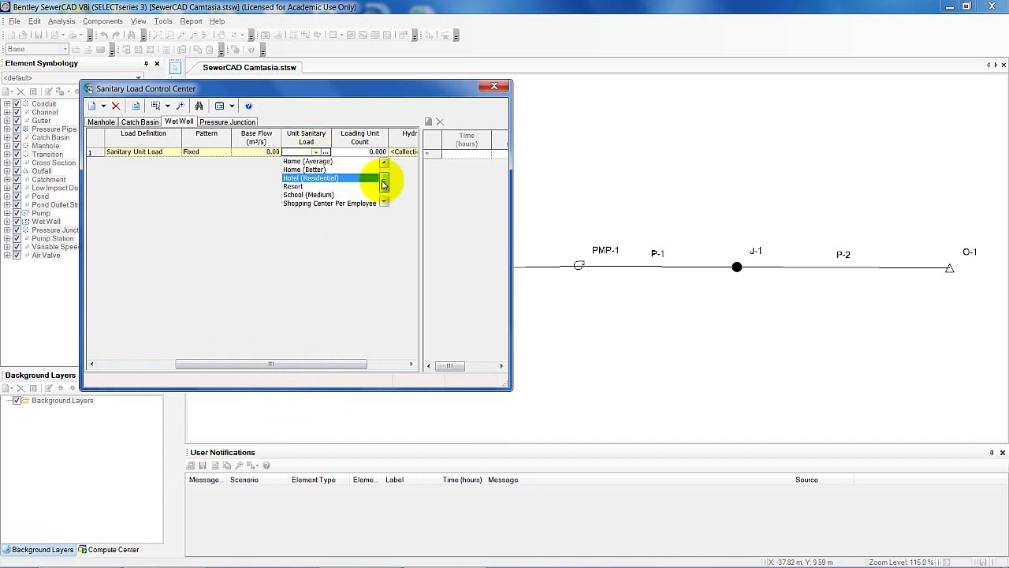
left_click_drag(383, 177, 364, 198)
left_click(293, 202)
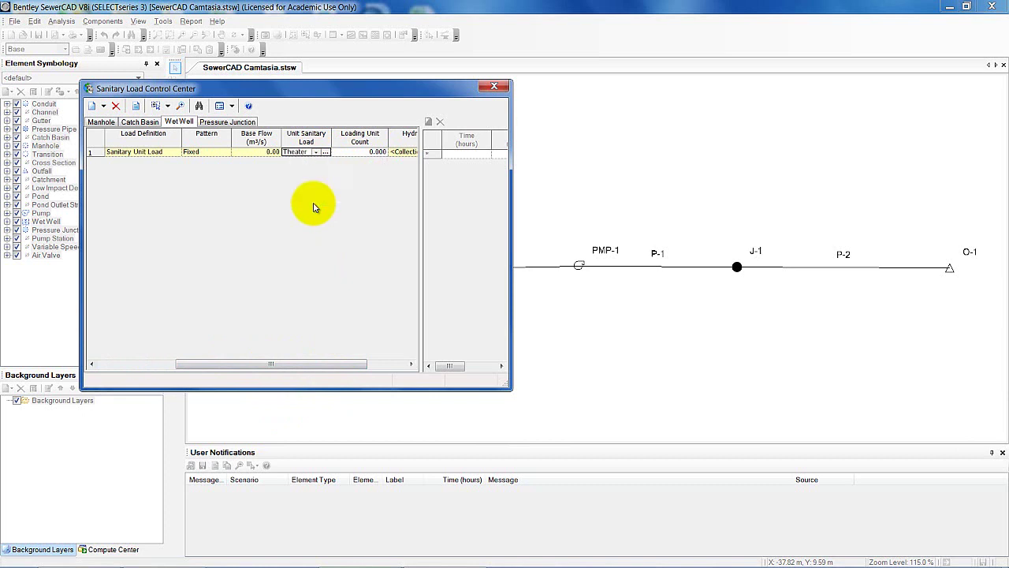
left_click(358, 153)
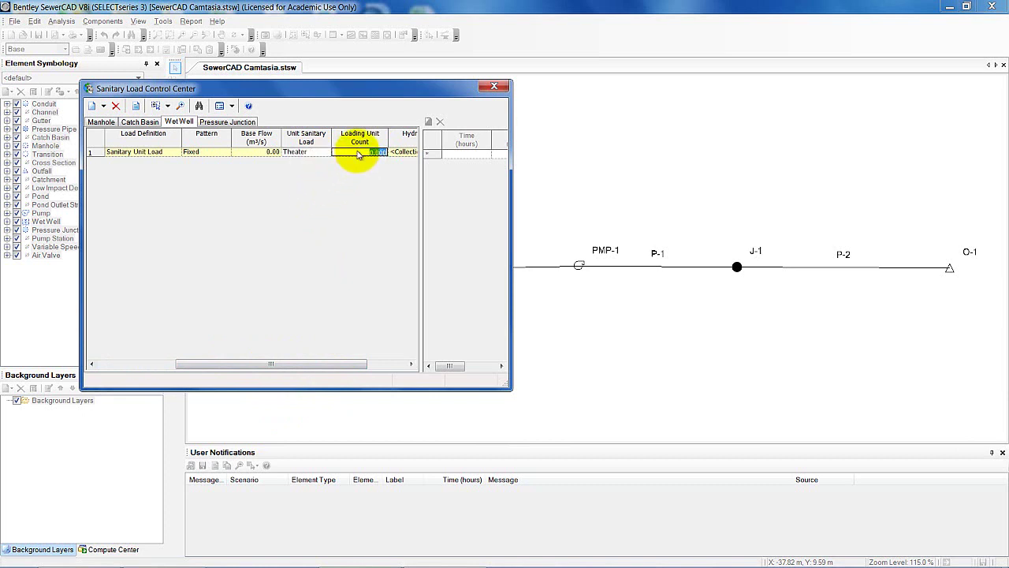
type("200")
key("Return")
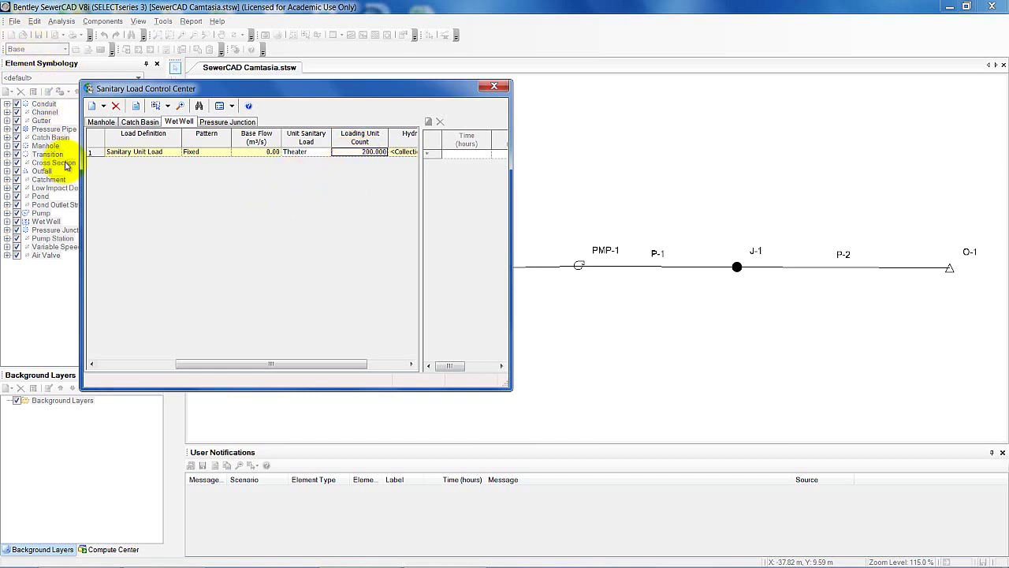
Add a second unit load to wet well W-1, using Shopping Center Per Employee with a loading unit count of 60.
left_click(90, 152)
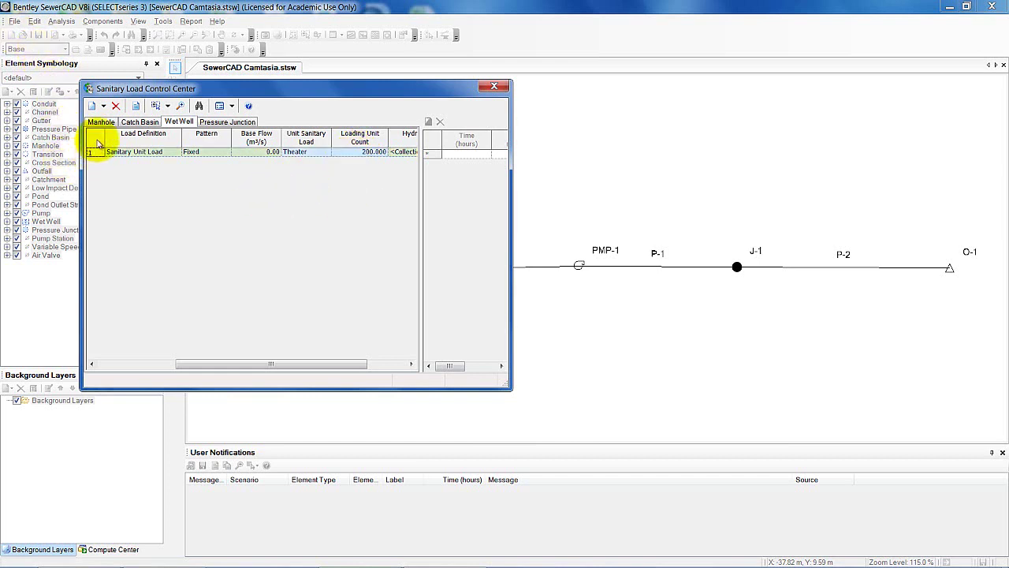
left_click(95, 108)
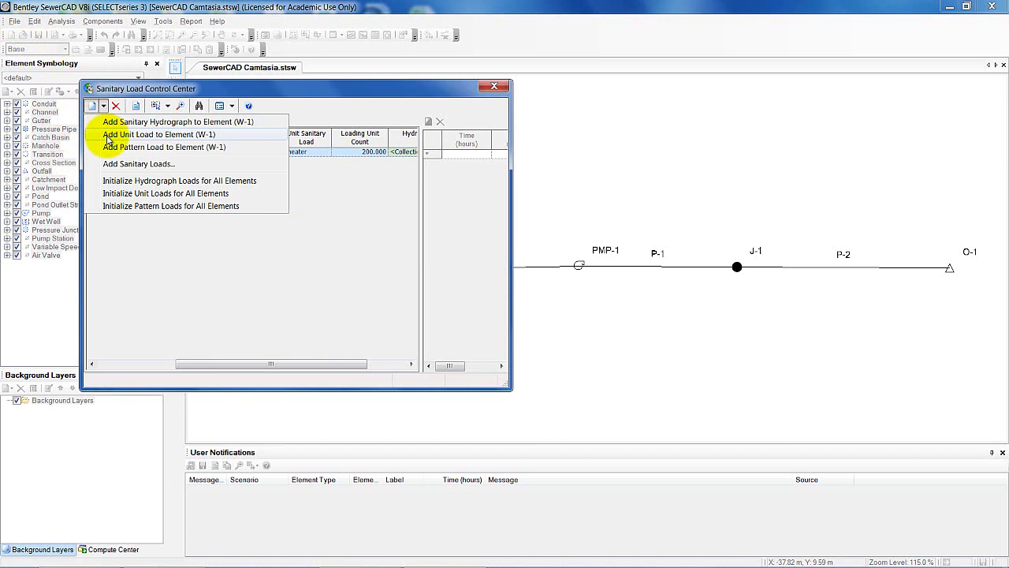
left_click(109, 136)
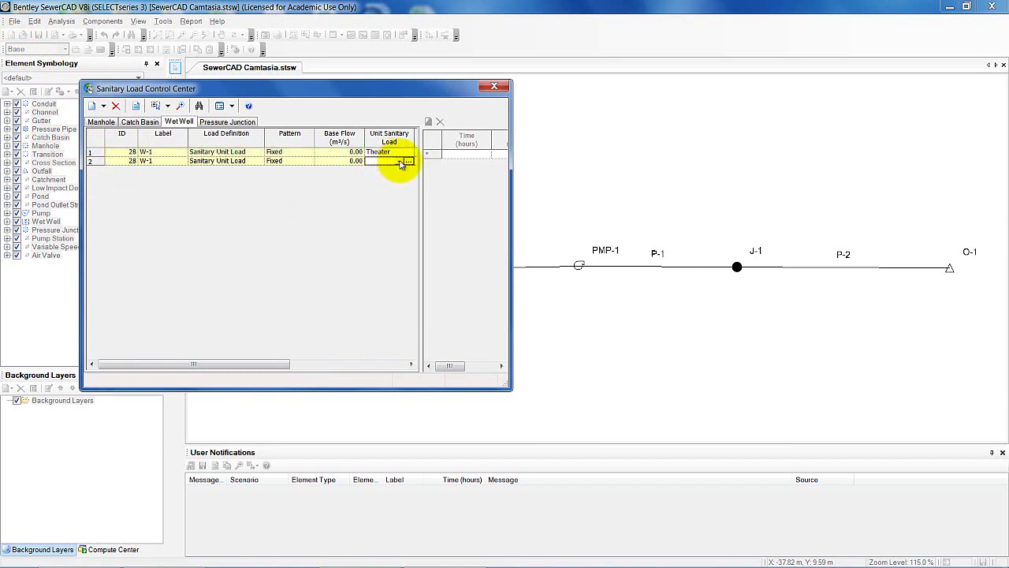
left_click(401, 163)
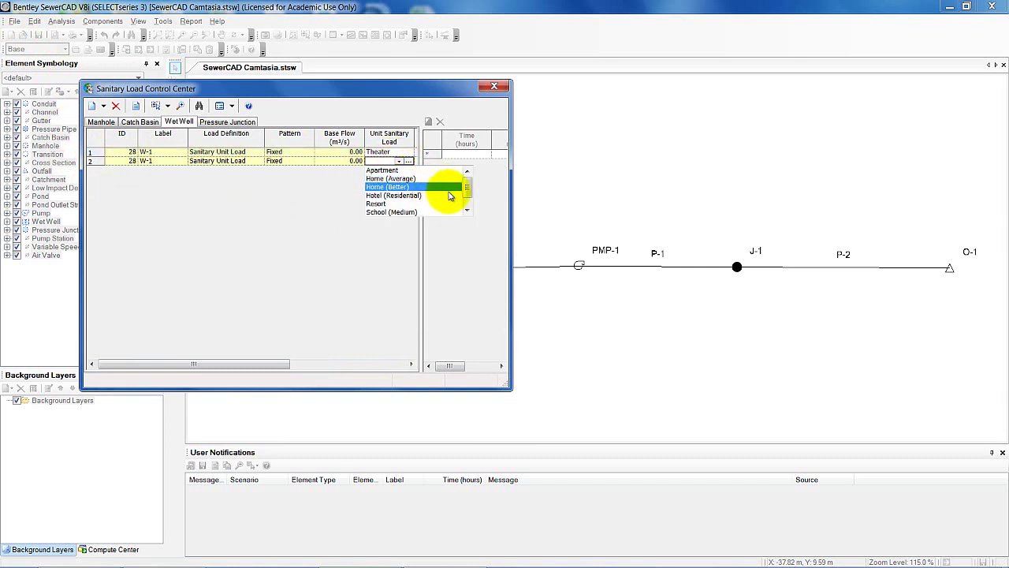
scroll(469, 195, "down", 1)
scroll(469, 193, "down", 1)
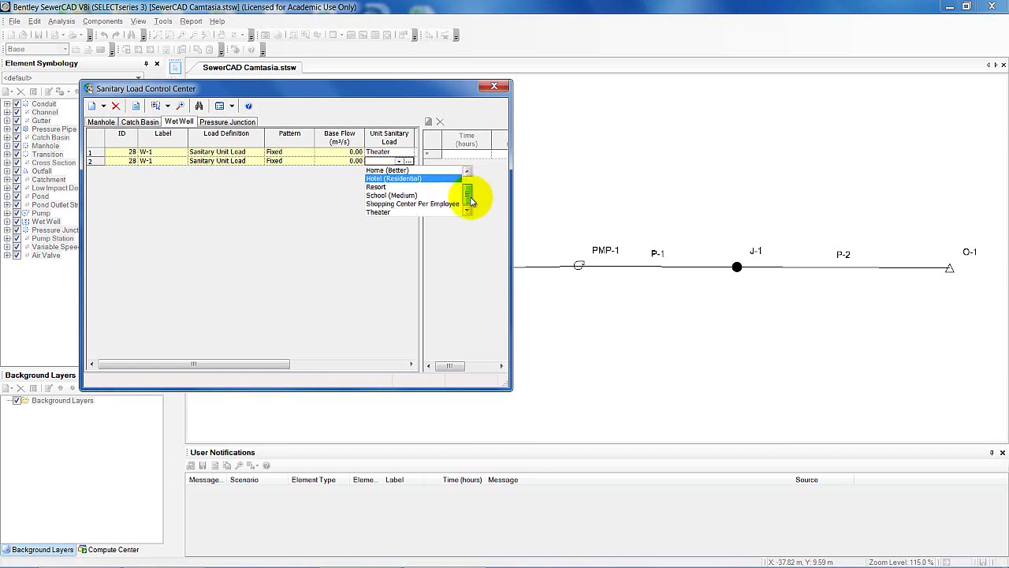
left_click(413, 204)
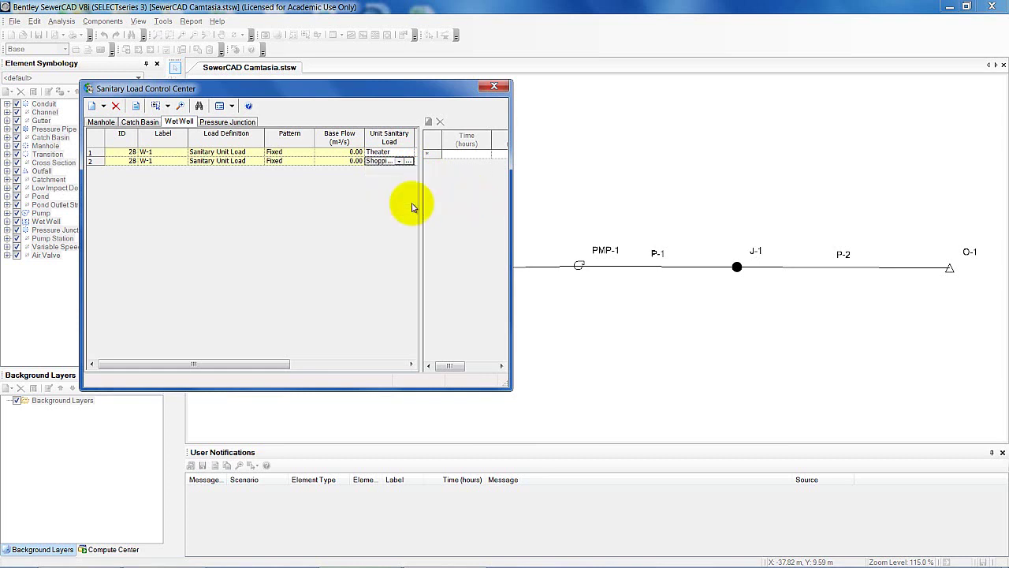
left_click_drag(280, 364, 360, 369)
left_click(366, 161)
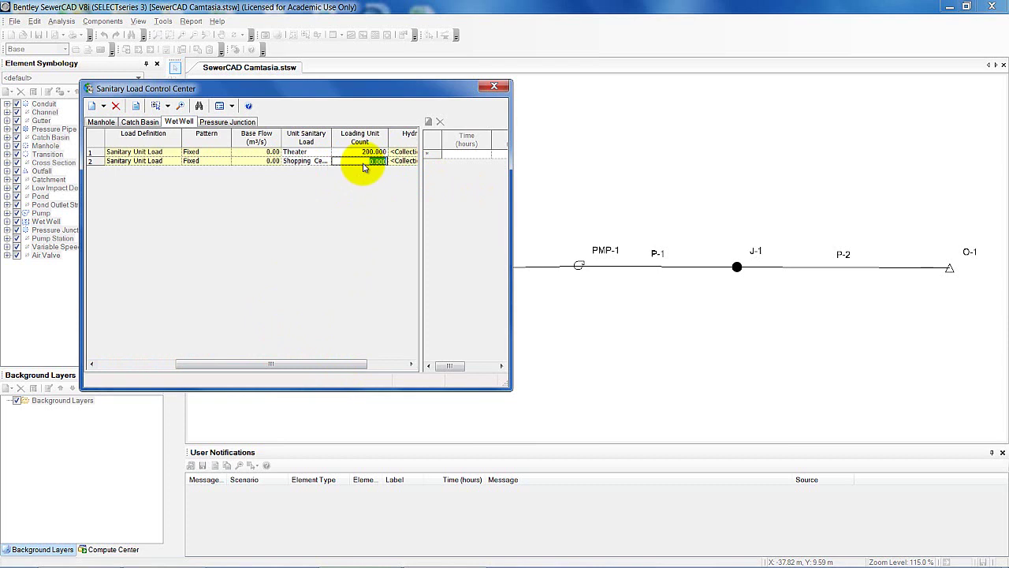
type("80")
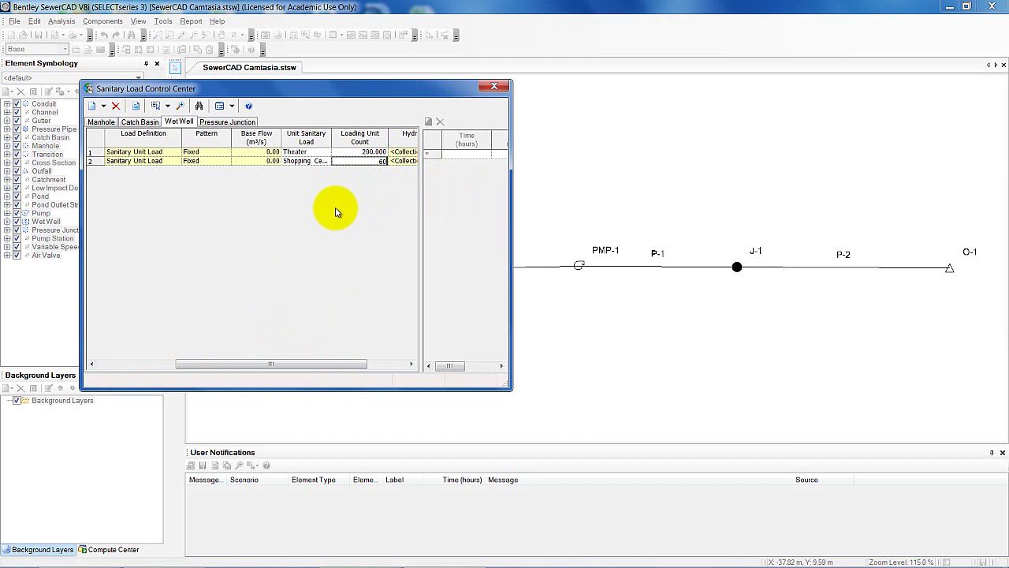
Show the pressure junction sanitary loads and initialize unit loads for all pressure junctions.
left_click(223, 124)
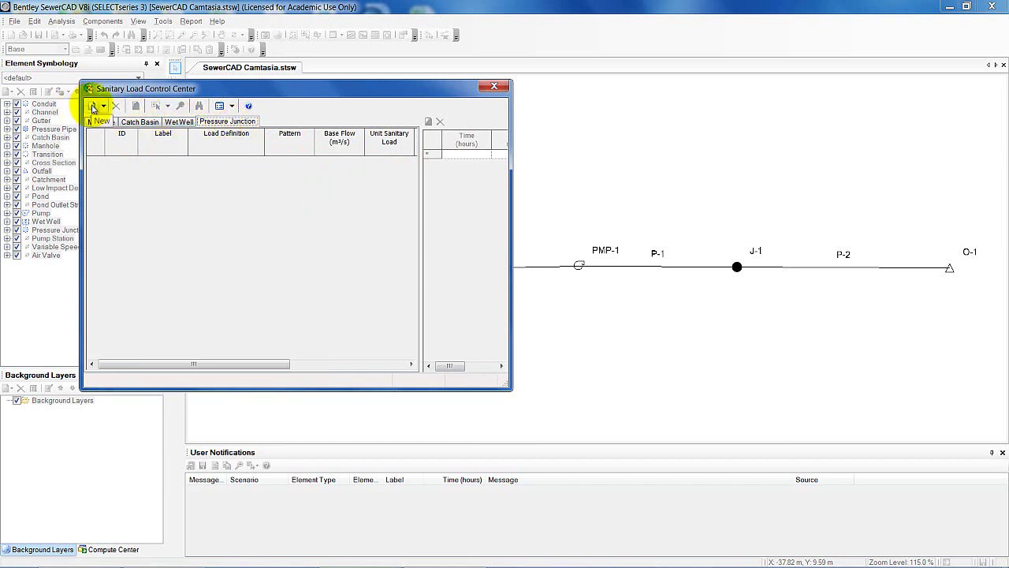
left_click(92, 108)
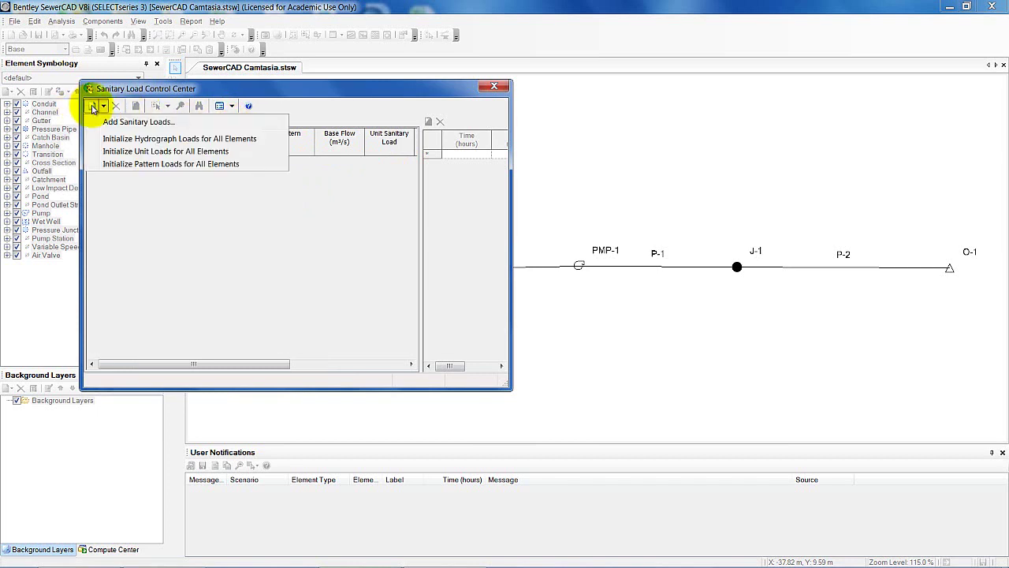
left_click(142, 152)
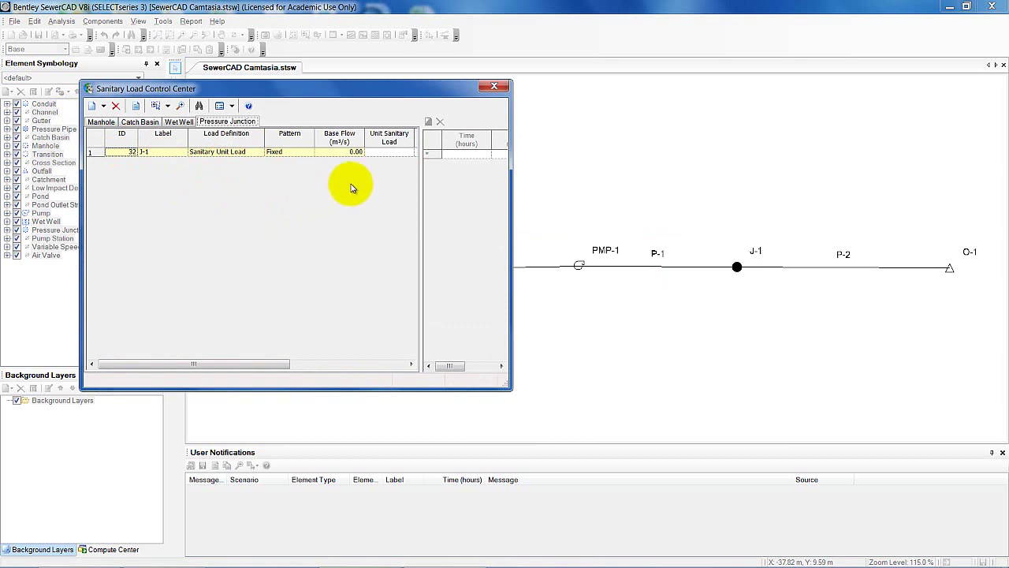
Set pressure junction J-1 to School (Medium) with a loading unit count of 500, and close the Sanitary Load Control Center.
left_click(399, 153)
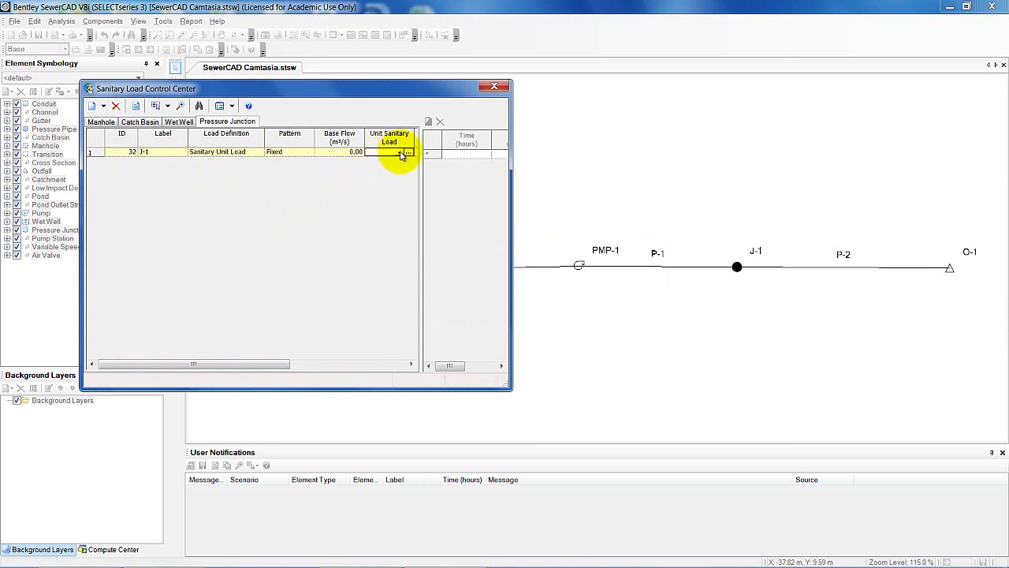
left_click(401, 153)
left_click(391, 202)
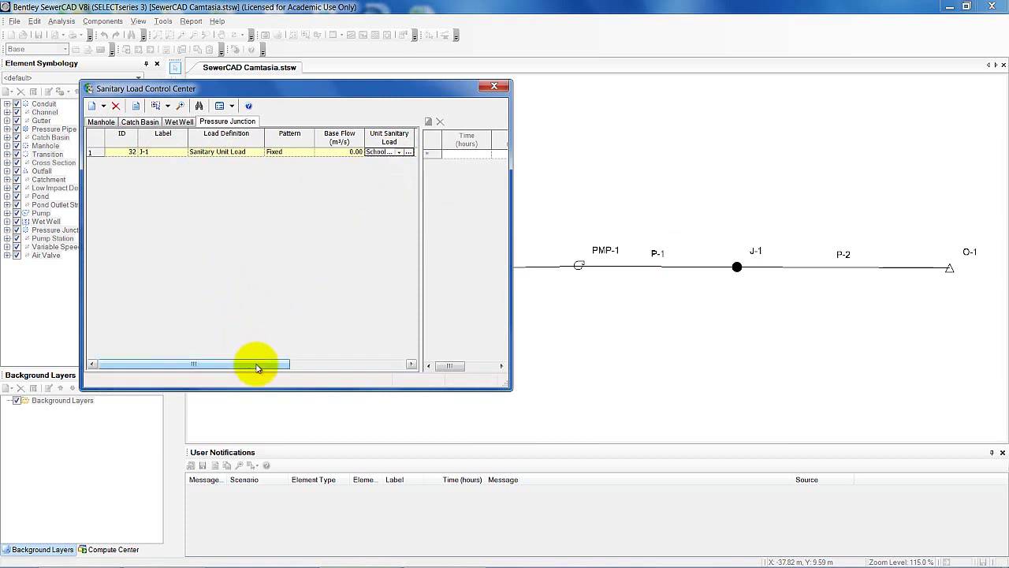
left_click_drag(256, 366, 368, 368)
left_click(301, 152)
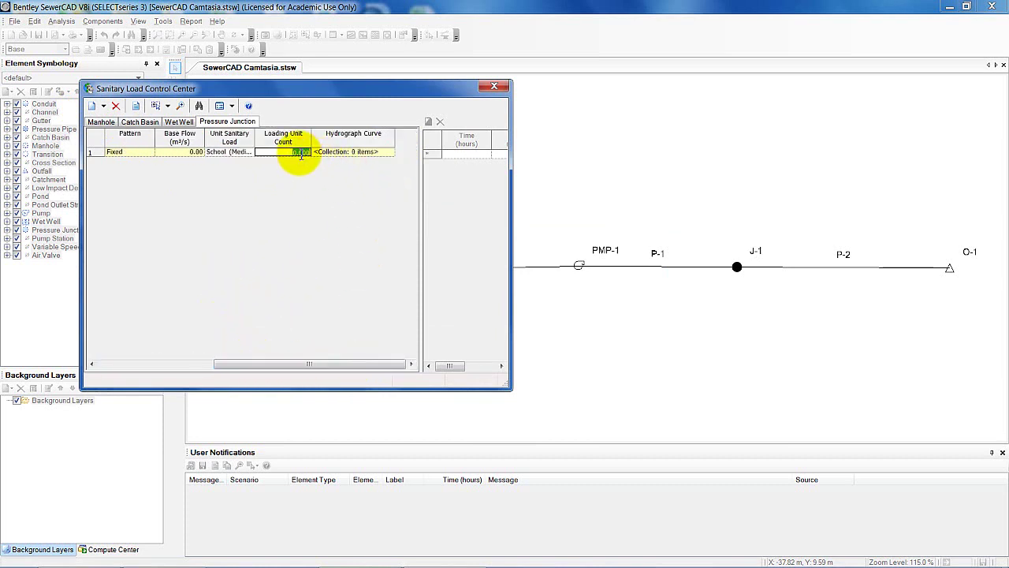
type("500")
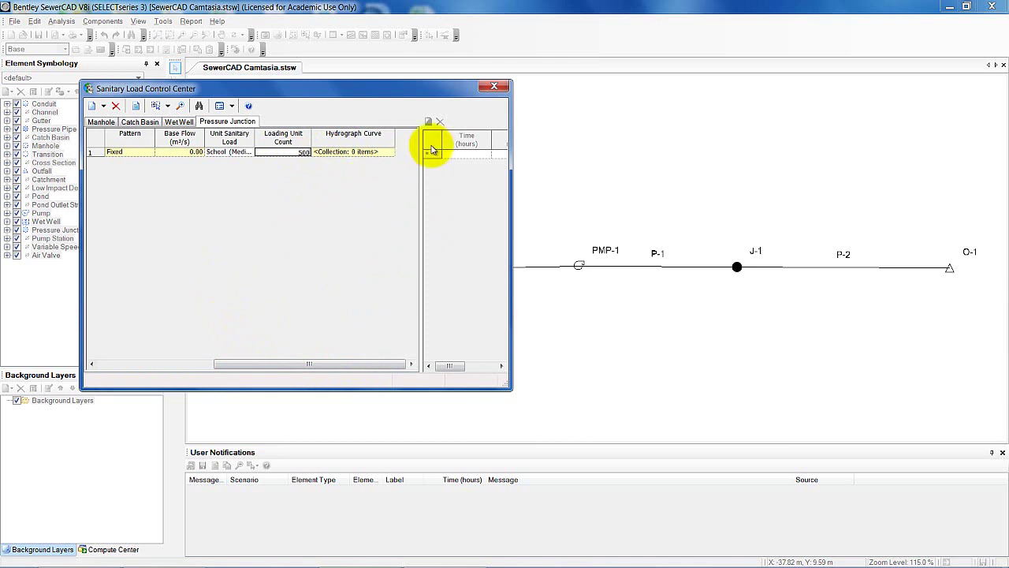
left_click(494, 88)
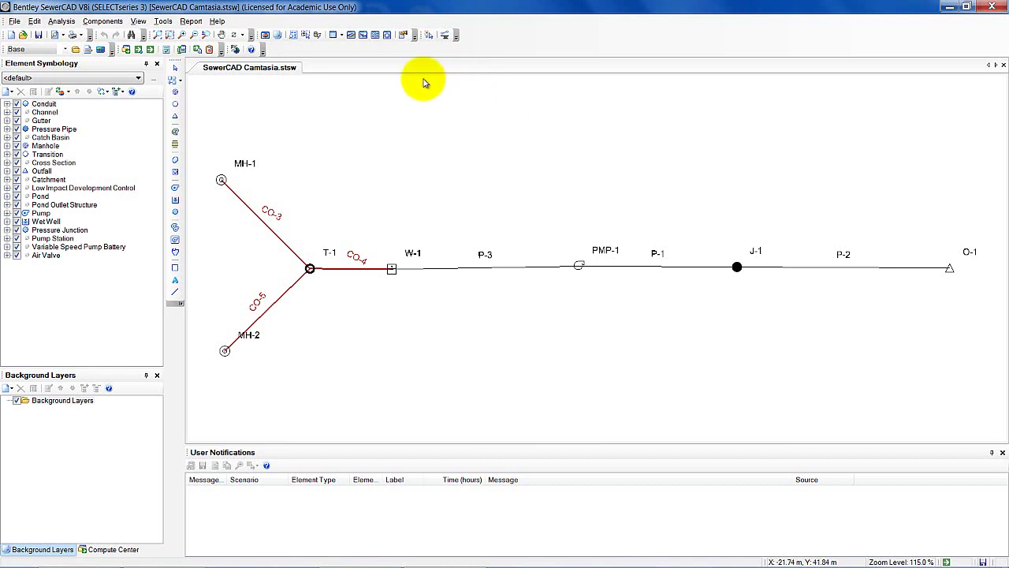
Create an Equation-Population Factor extreme flow method and name it Babbit.
left_click(102, 21)
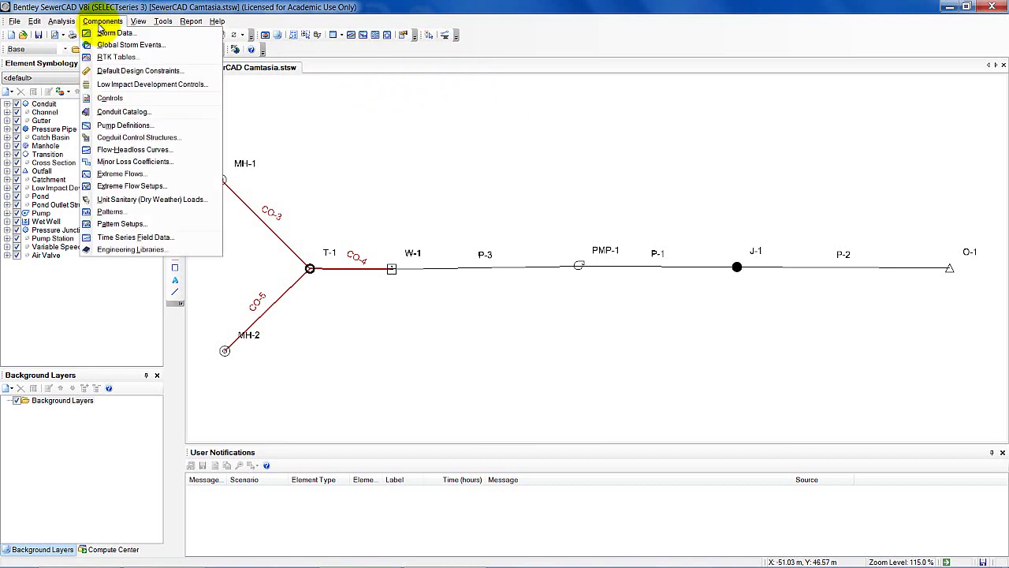
left_click(156, 175)
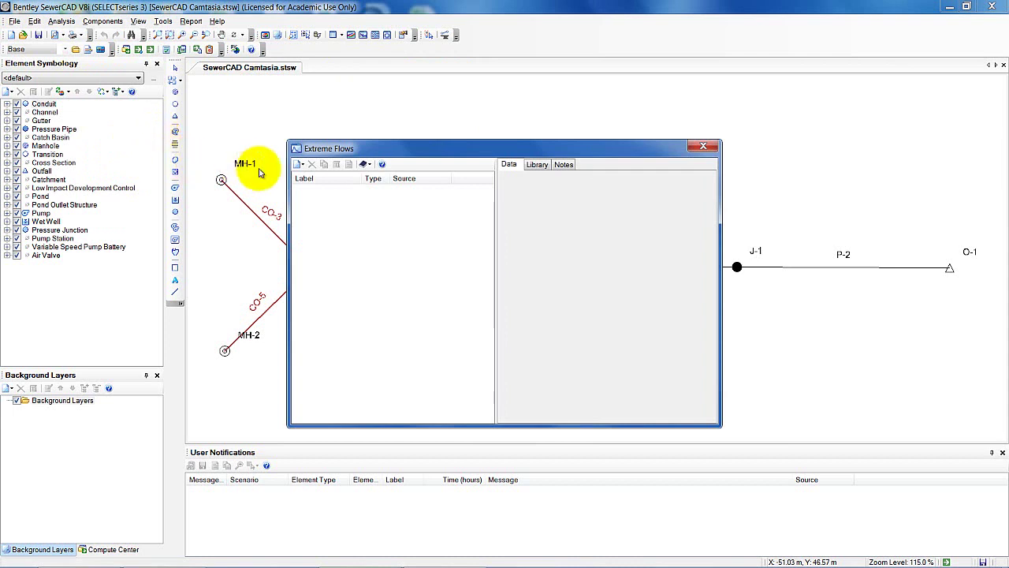
left_click(299, 165)
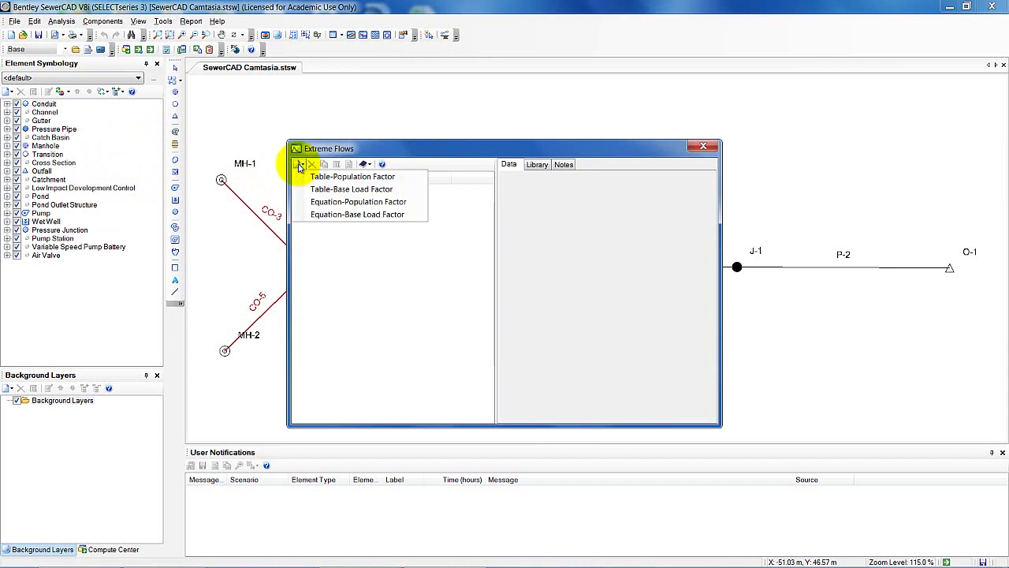
left_click(321, 206)
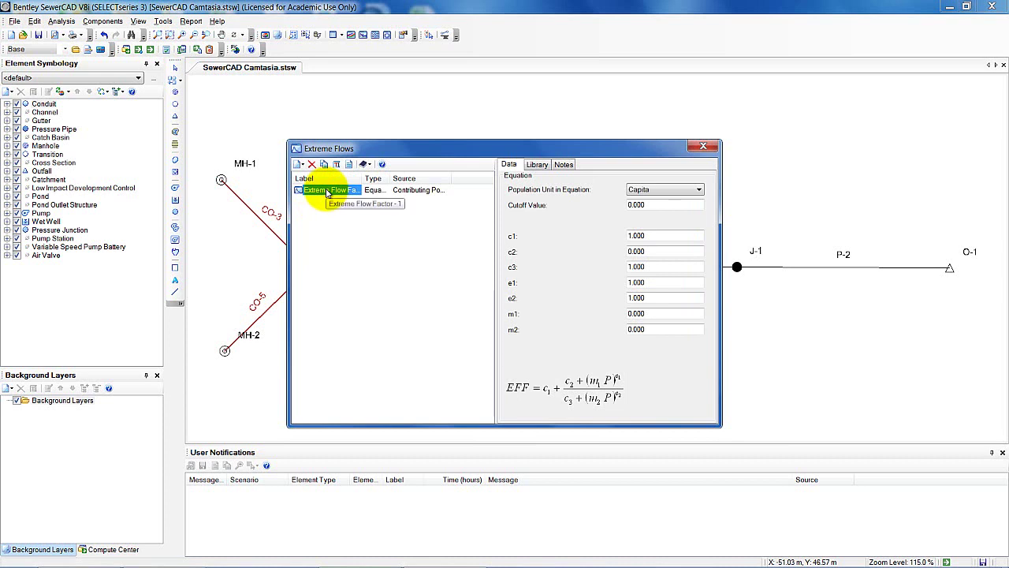
left_click(327, 193)
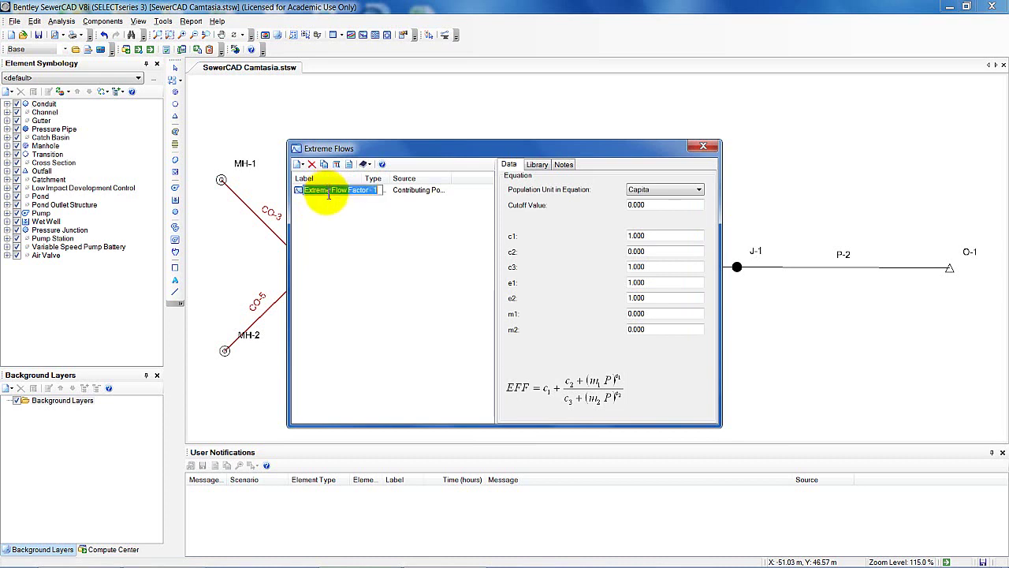
type("Ba")
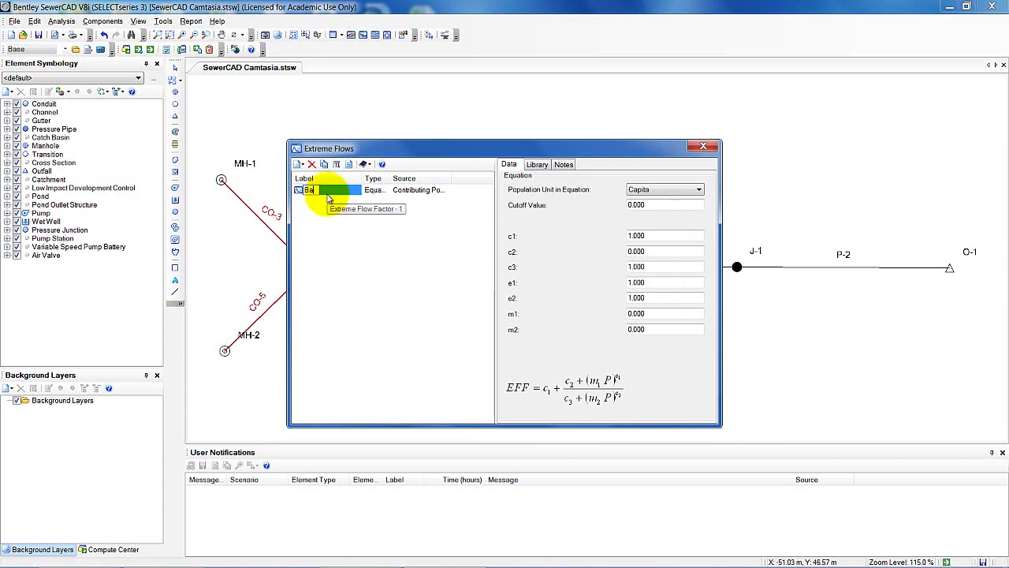
type("bbit")
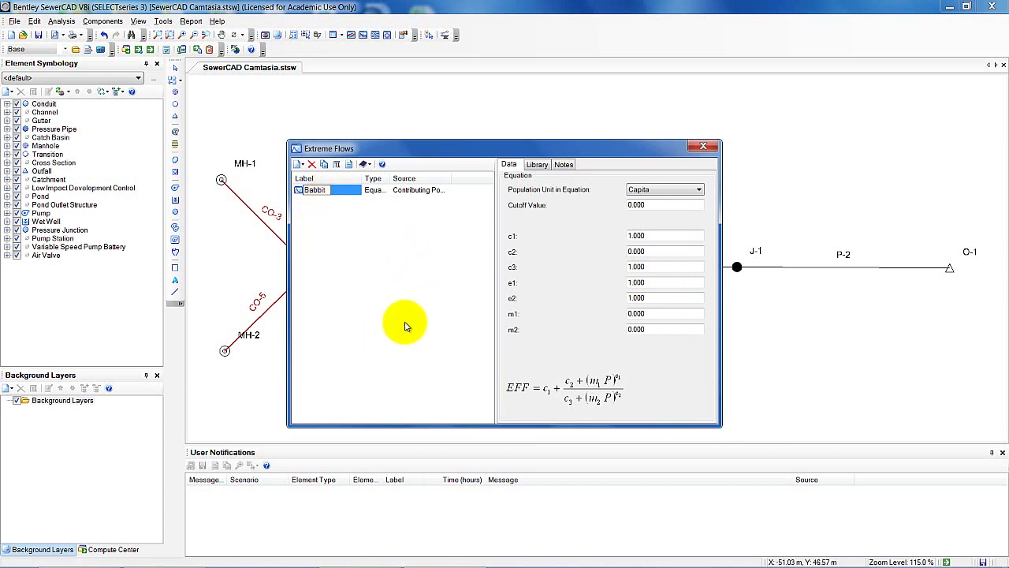
Set the cutoff value of the Babbit equation to 5.000.
left_click(650, 208)
type("5000")
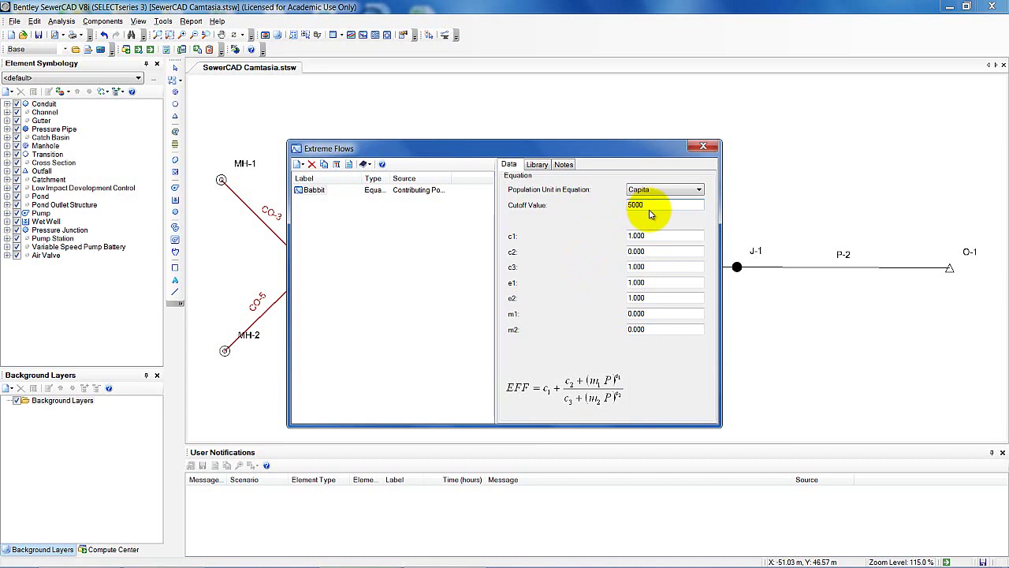
key("BackSpace")
key("BackSpace")
key("BackSpace")
type(".000")
Set the Babbit coefficients c1 to 0, c2 to 5 and c3 to 0.00.
left_click(653, 236)
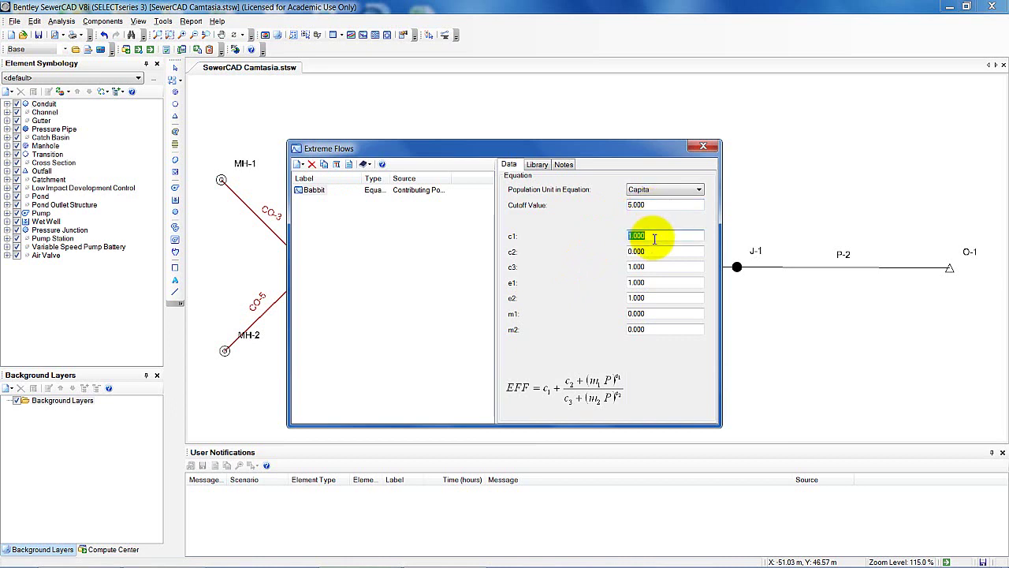
type("0")
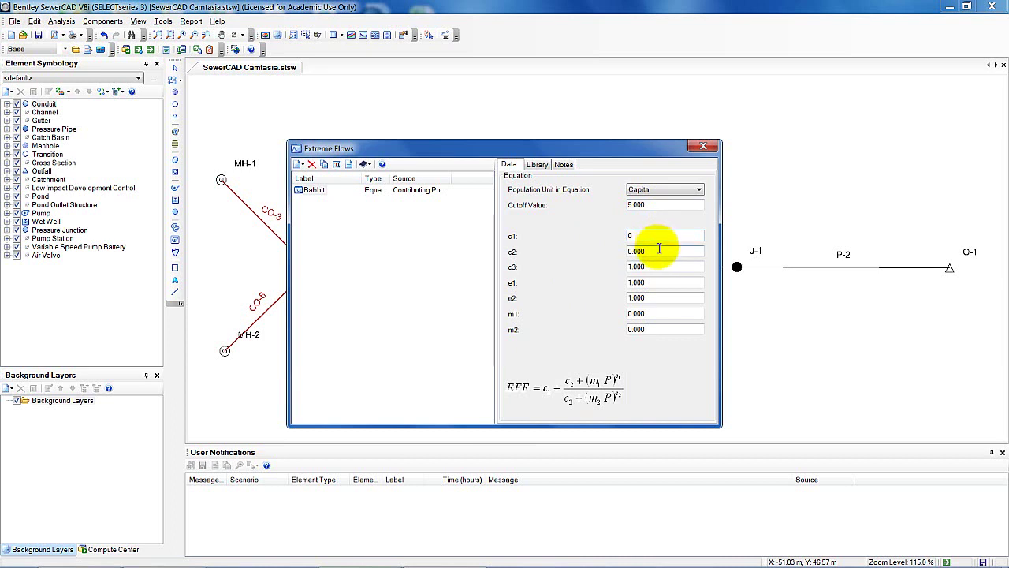
left_click(659, 251)
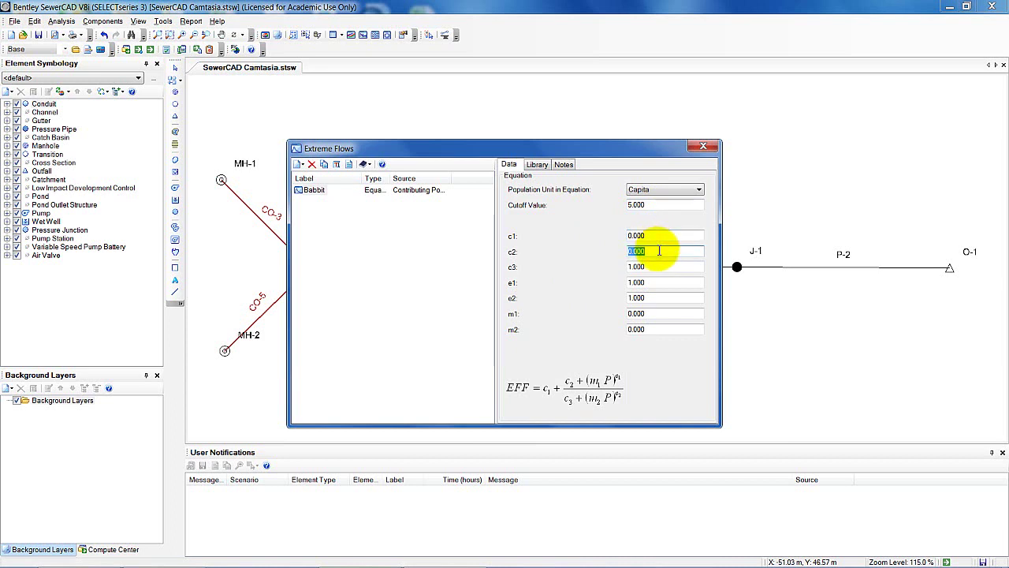
type("5")
left_click(657, 266)
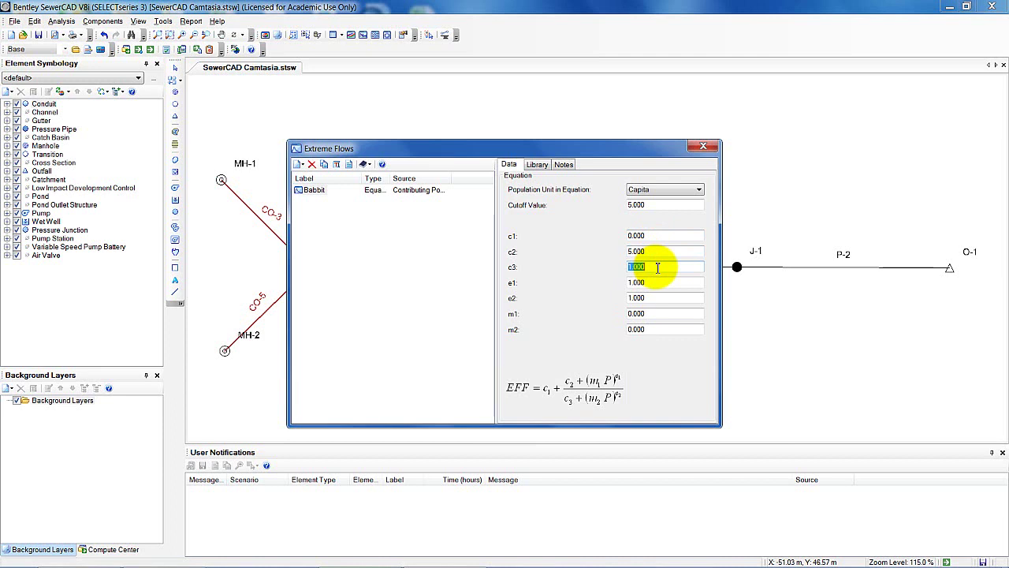
type("0.00")
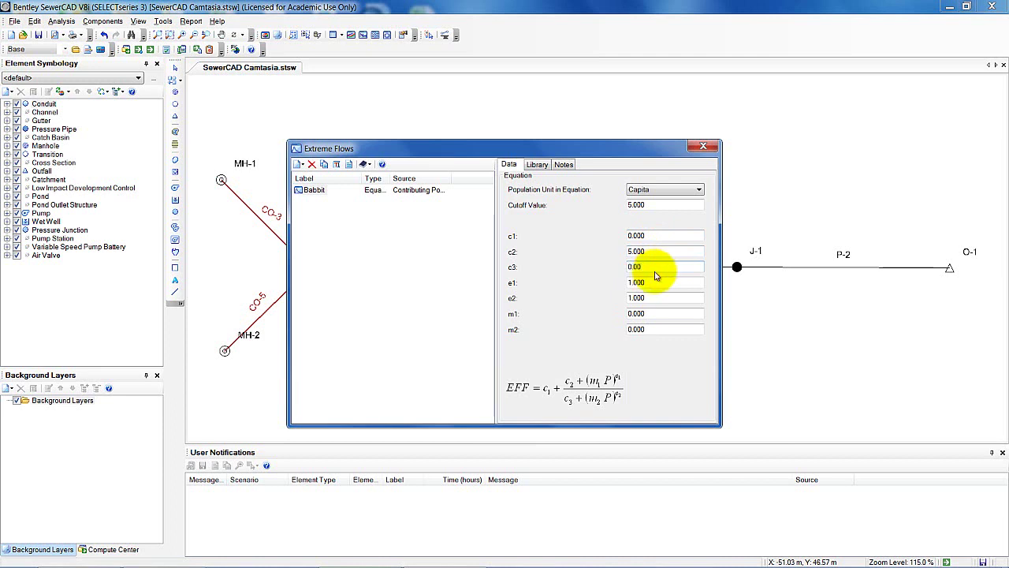
Set the Babbit exponents e1 to 1.00 and e2 to 0.20, and the multiplier m2 to 1.0.
left_click(652, 284)
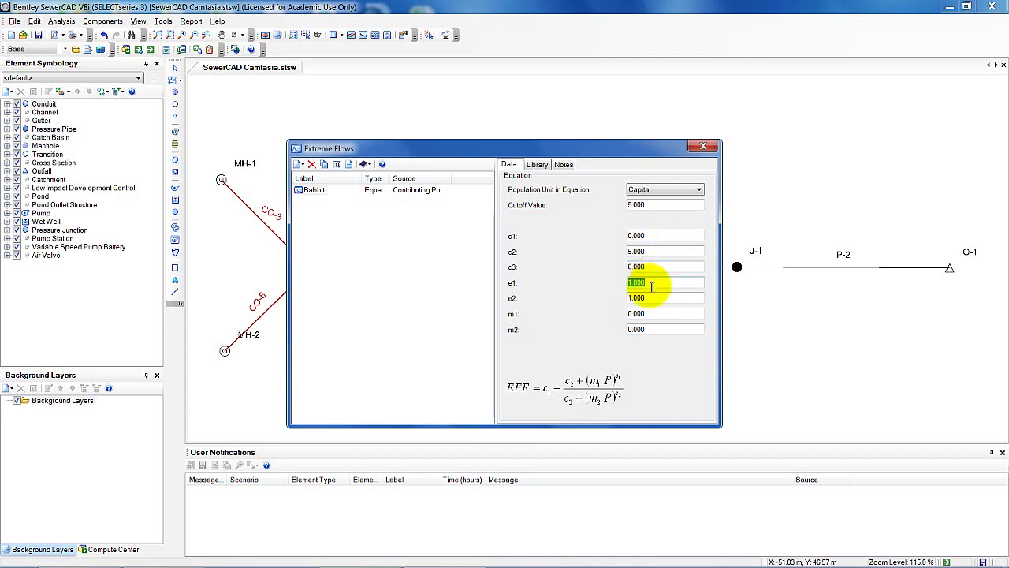
type("1.00")
left_click(652, 297)
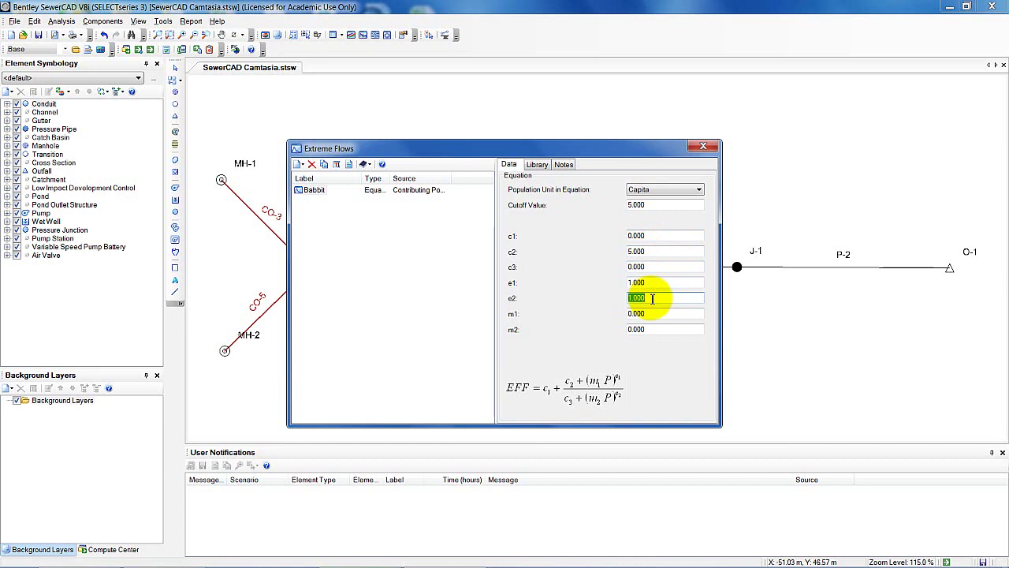
type("0.20")
left_click(652, 313)
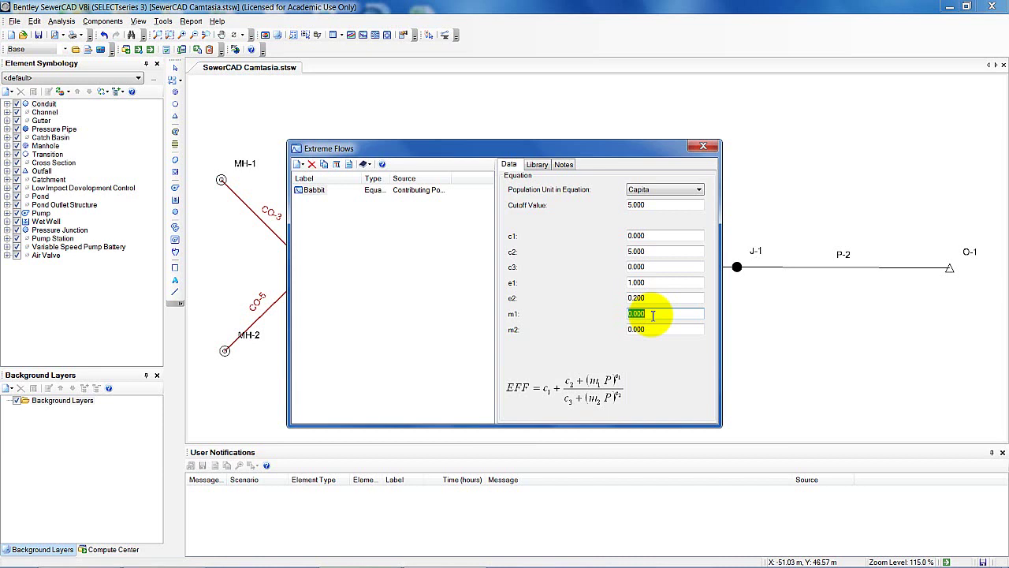
left_click(652, 329)
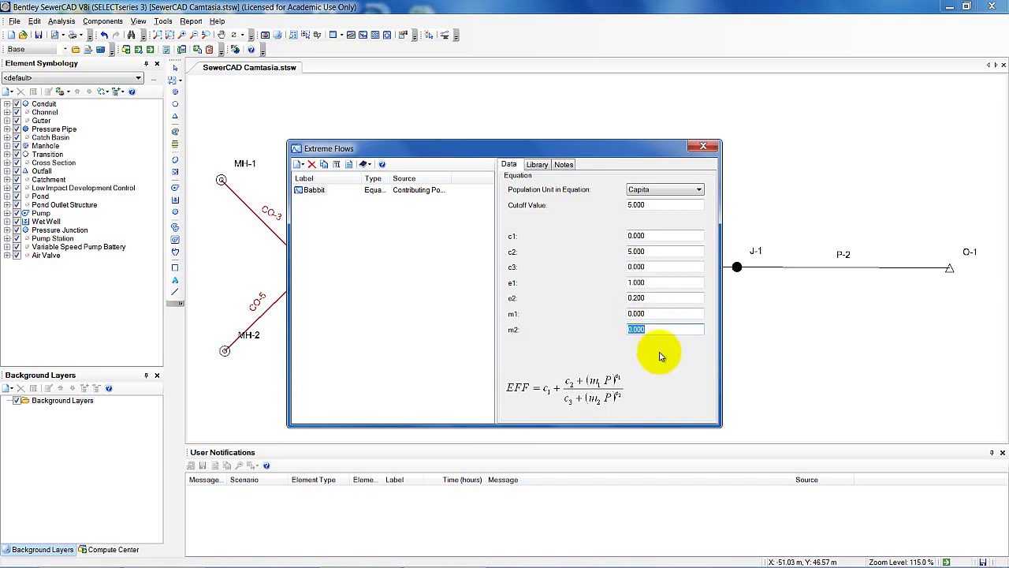
type("10.0")
key("BackSpace")
key("BackSpace")
key("BackSpace")
type(".0")
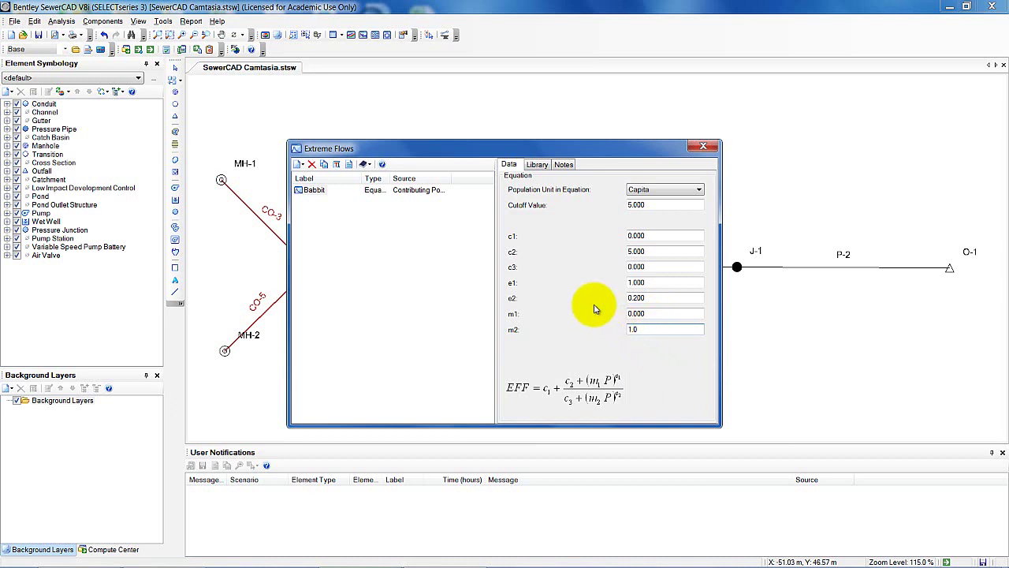
Set the Babbit equation's population unit to Capita x 10³ and close the Extreme Flows dialog.
left_click(699, 191)
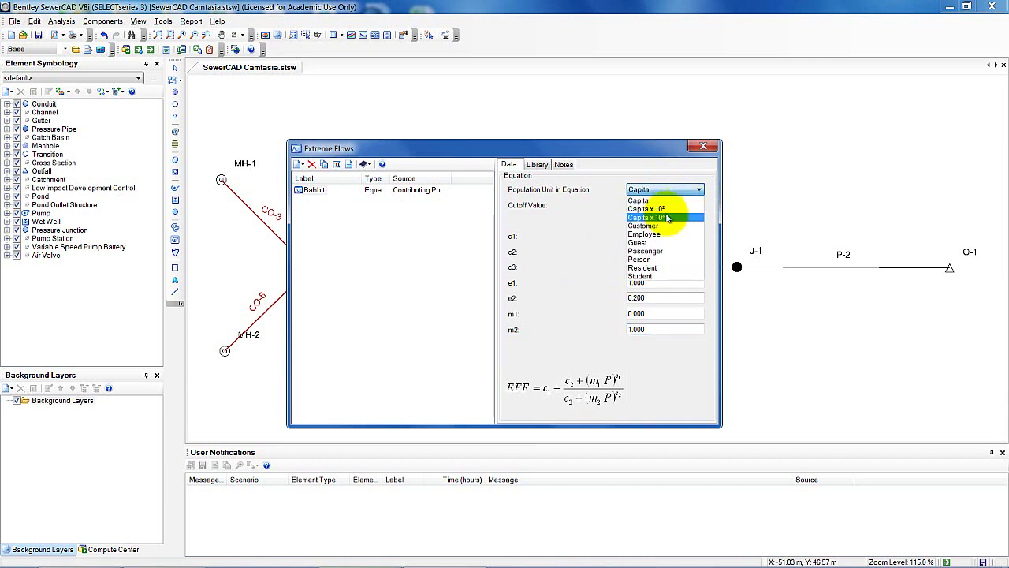
left_click(666, 211)
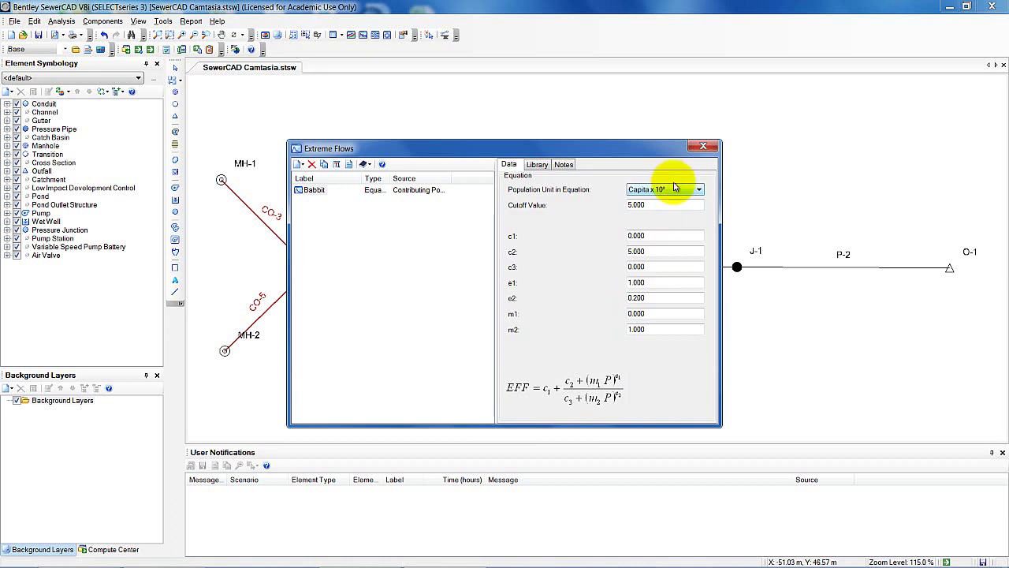
left_click(704, 146)
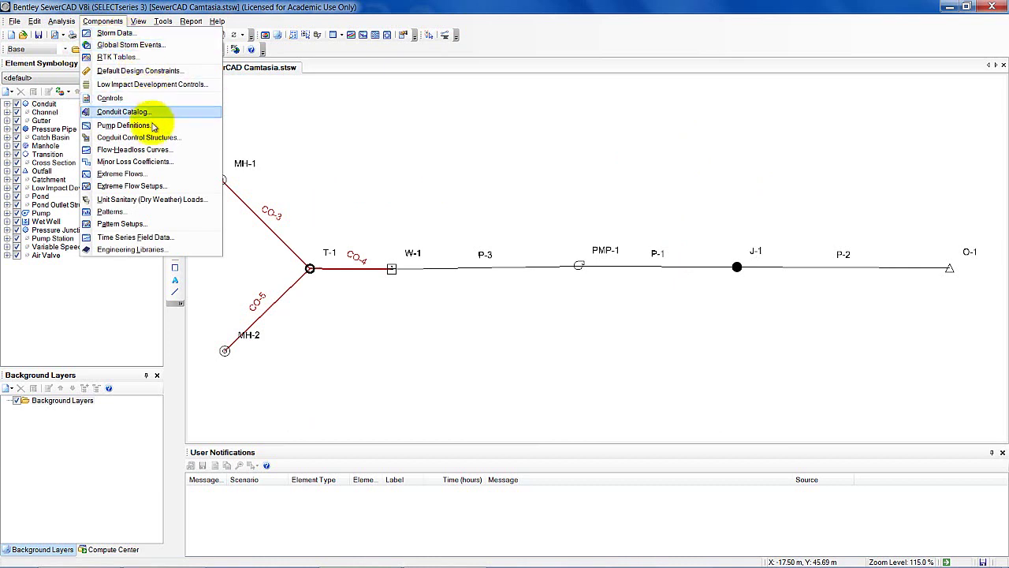
Create an extreme flow setup and name it Base Extreme Flow Setup.
left_click(129, 186)
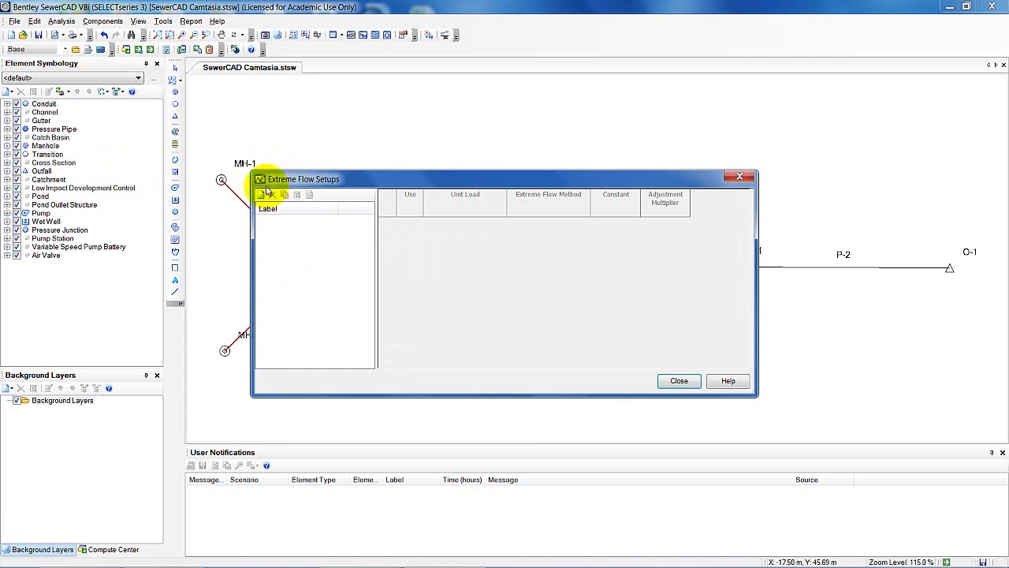
left_click(262, 194)
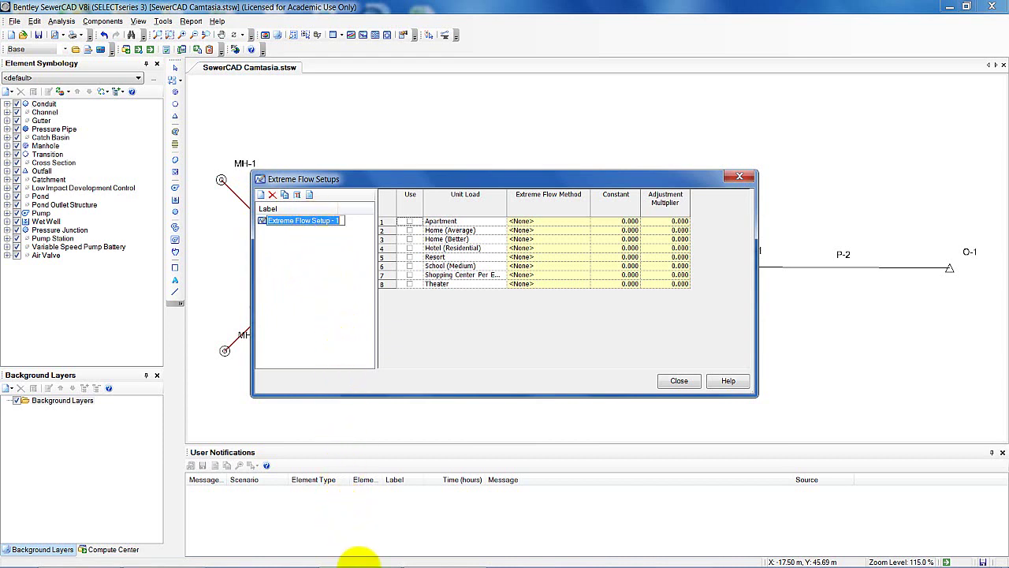
mouse_move(605, 559)
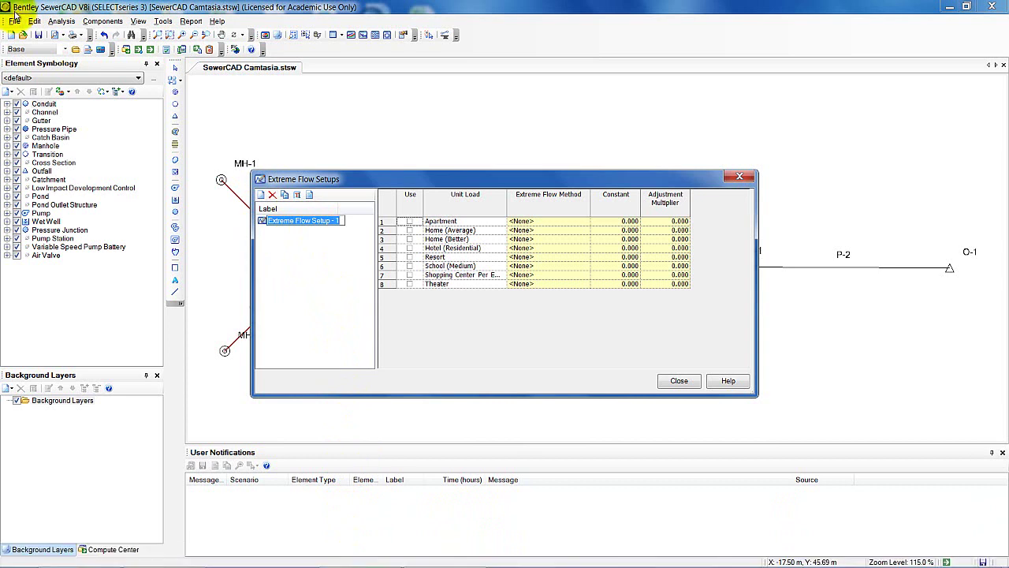
type("B")
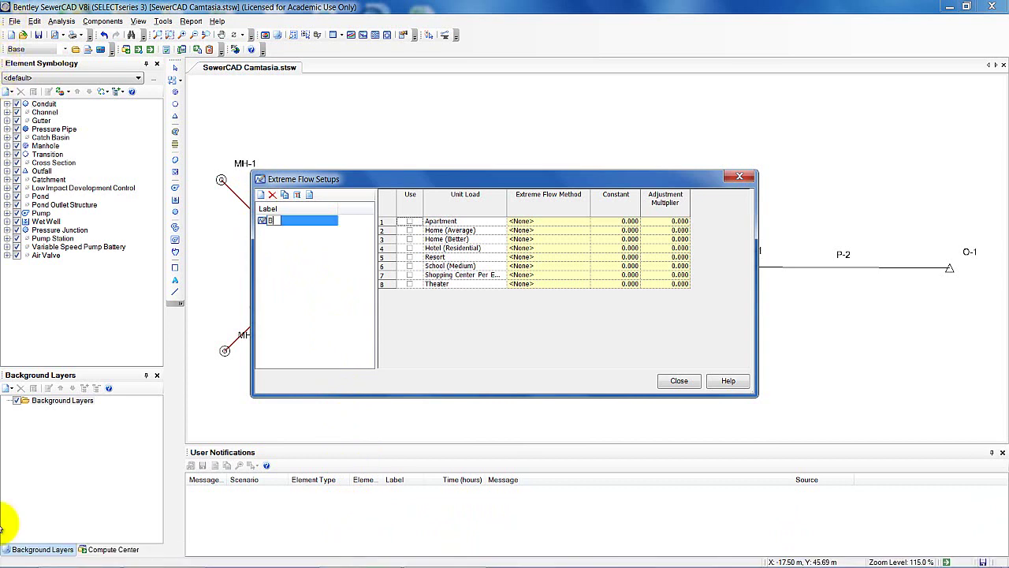
type("ase Extreme Flow")
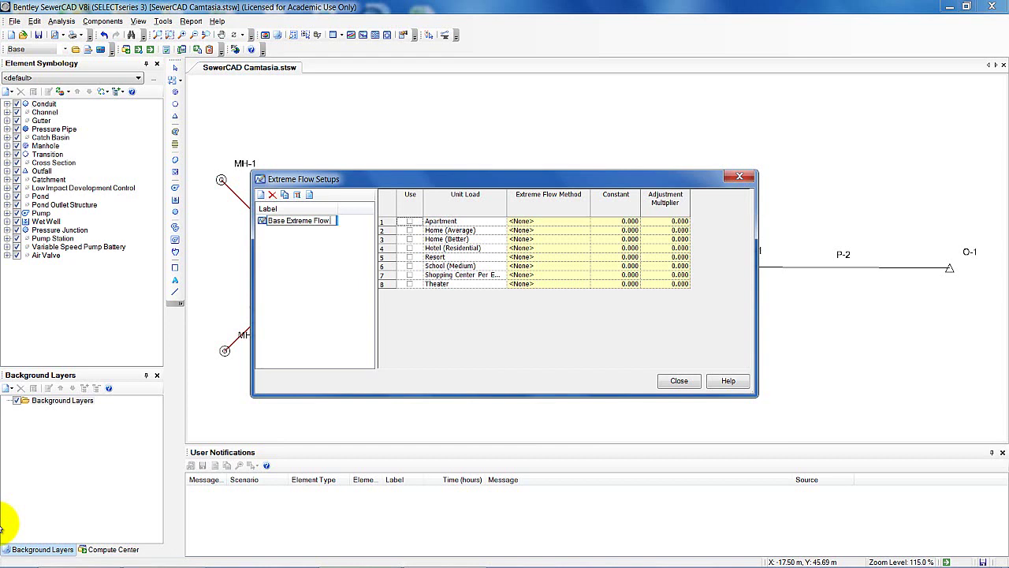
type("Setup")
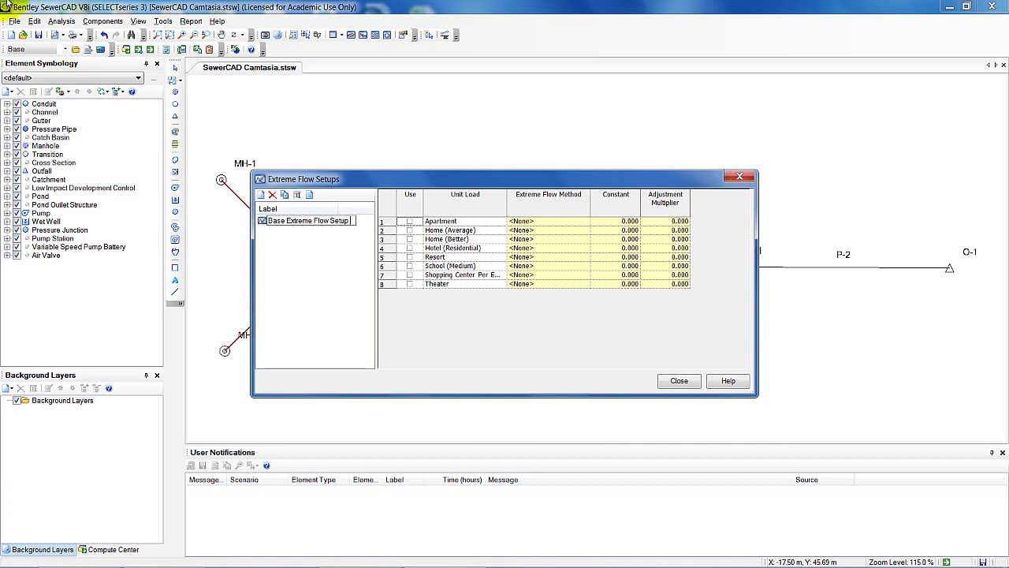
Enable all eight unit loads, from Apartment to Theater, for use in the Base Extreme Flow Setup.
left_click(409, 222)
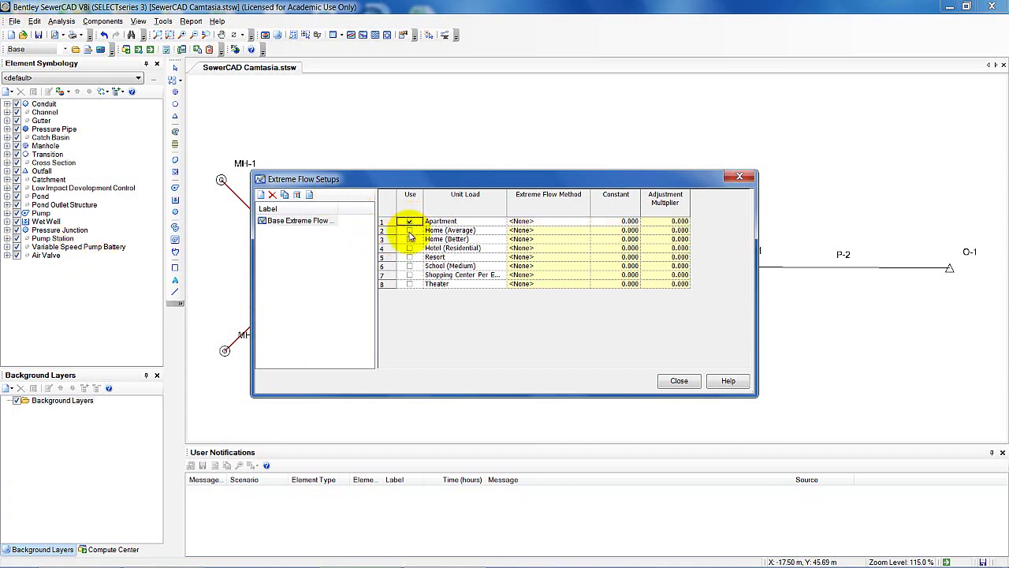
left_click(409, 230)
left_click(409, 239)
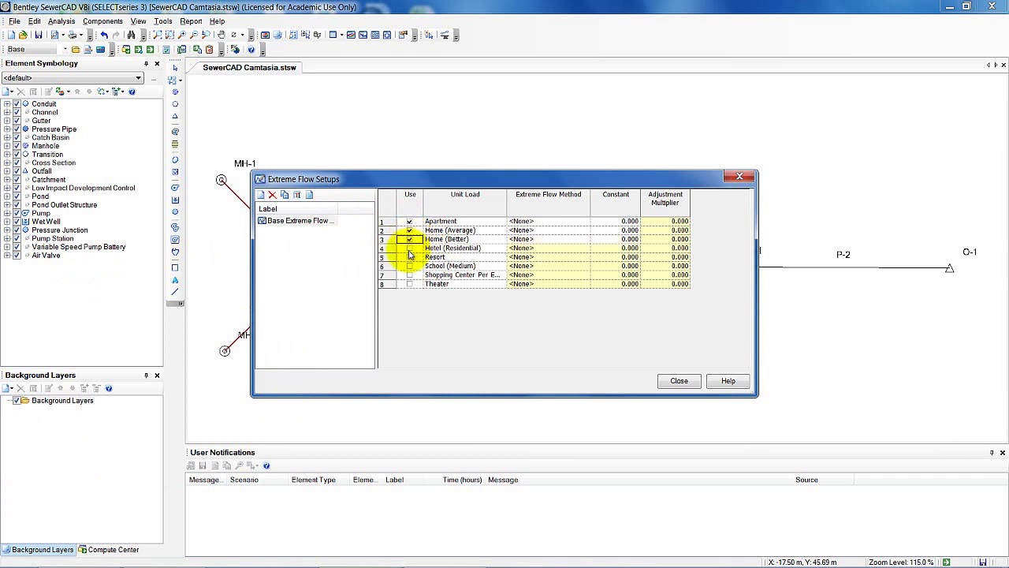
left_click(409, 248)
left_click(409, 257)
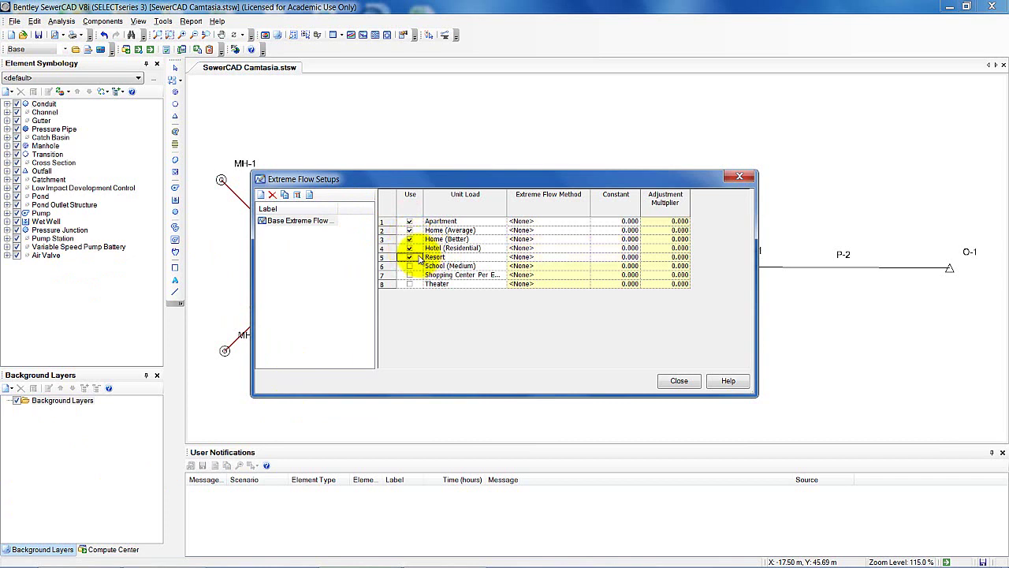
left_click(409, 266)
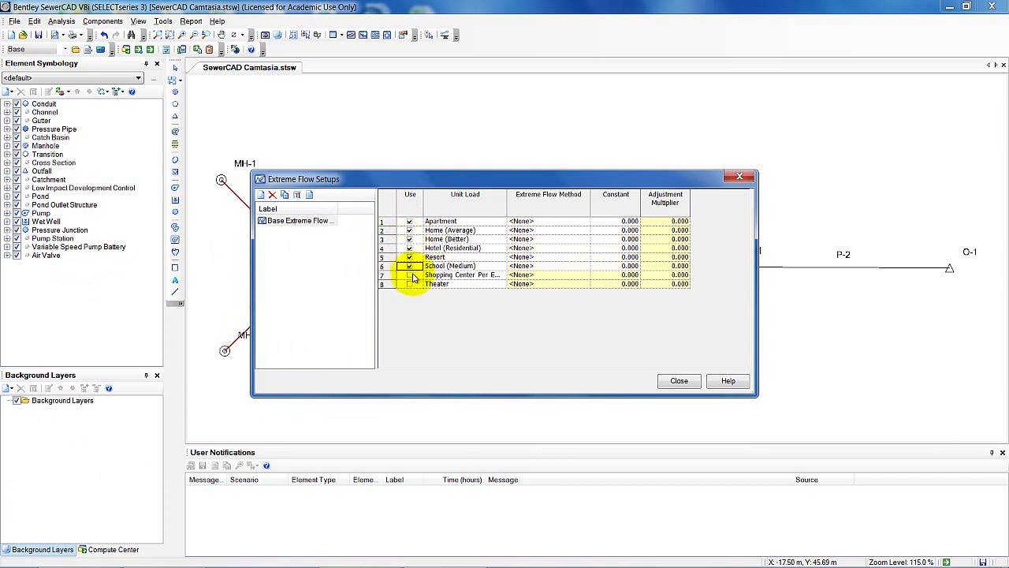
left_click(409, 274)
left_click(409, 283)
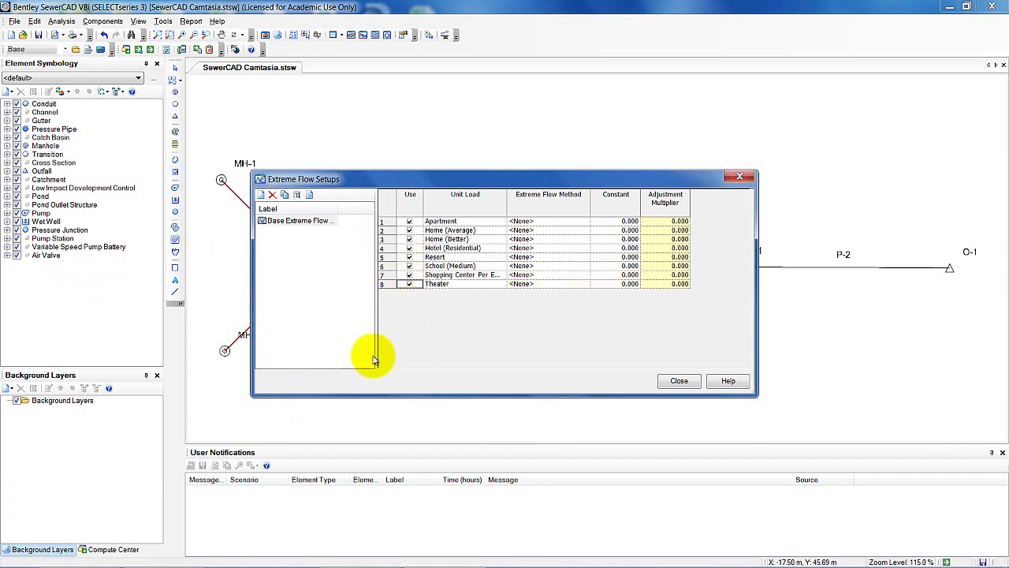
Assign the Babbit extreme flow method to the Apartment, Home (Average) and Home (Better) unit loads.
left_click(539, 223)
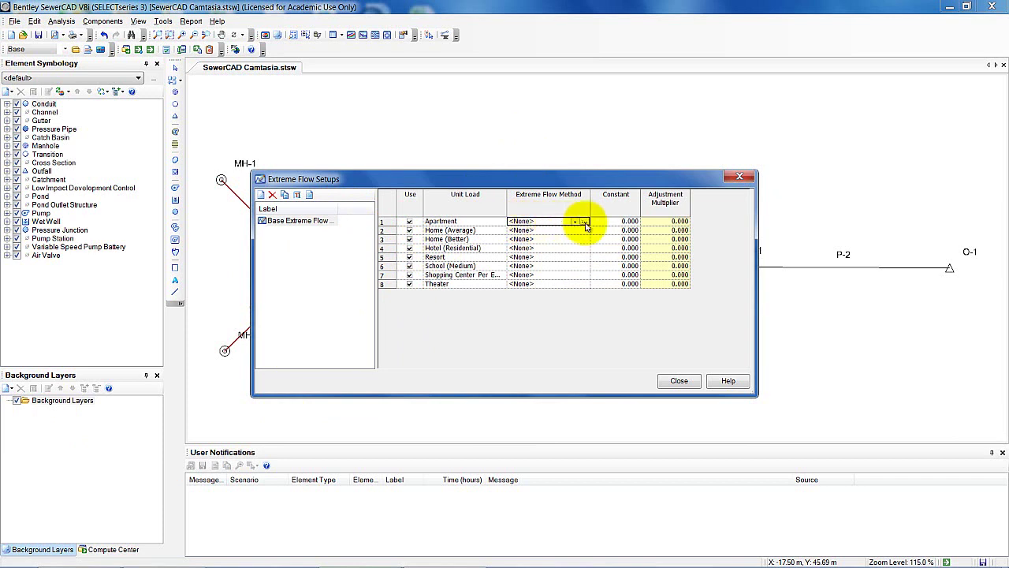
left_click(575, 222)
left_click(542, 240)
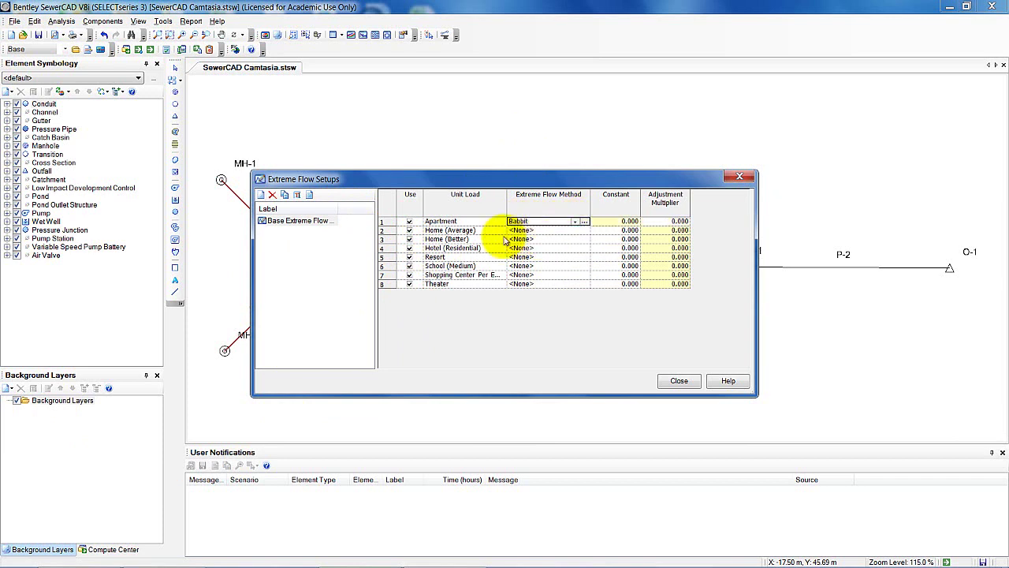
left_click(571, 230)
left_click(574, 230)
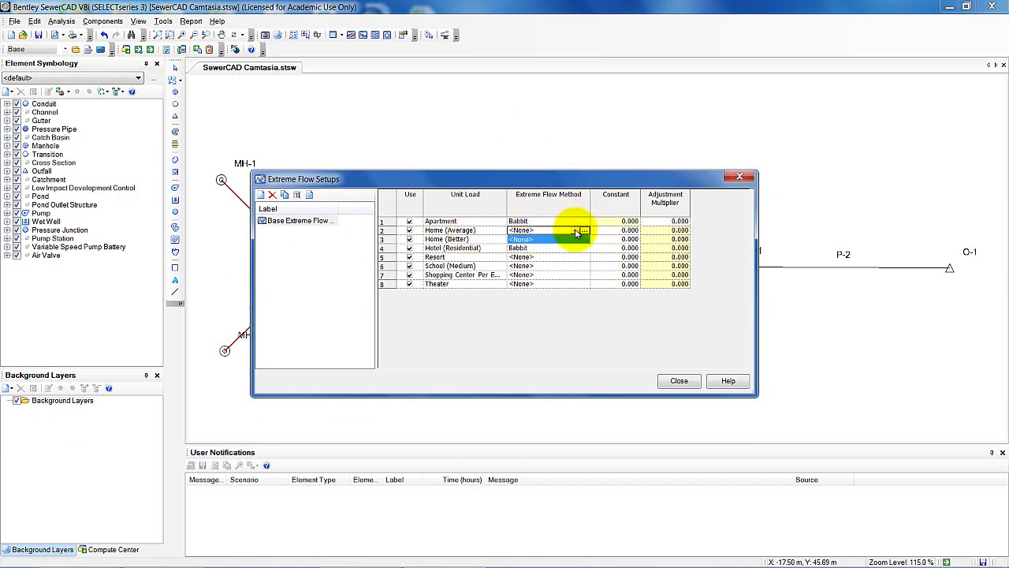
left_click(543, 247)
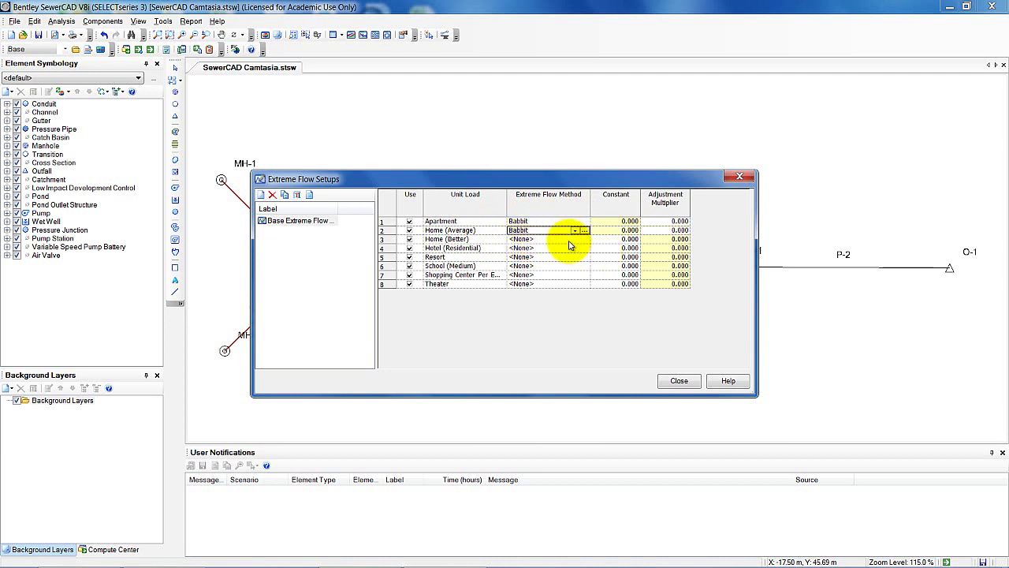
left_click(572, 239)
left_click(575, 240)
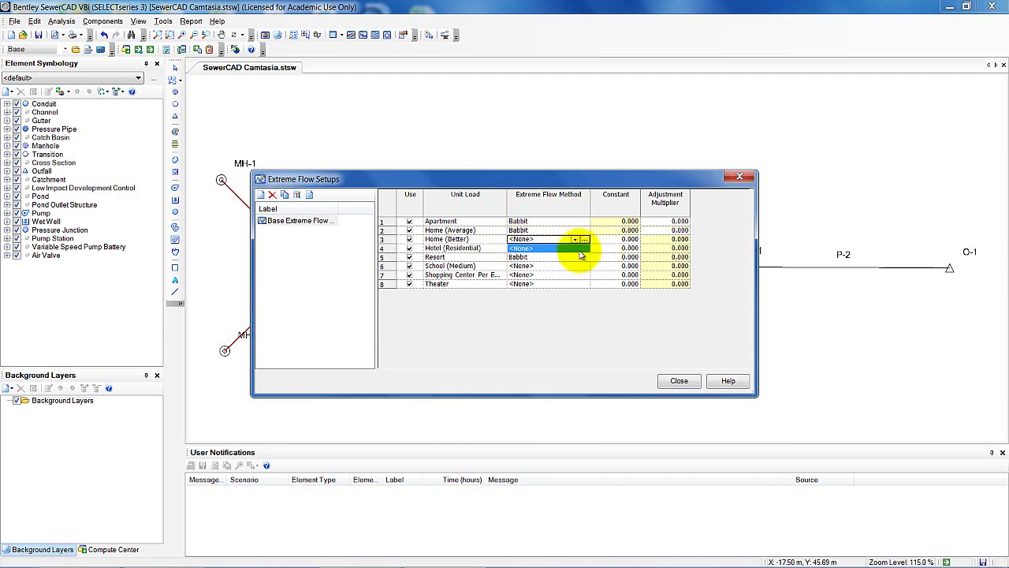
left_click(565, 251)
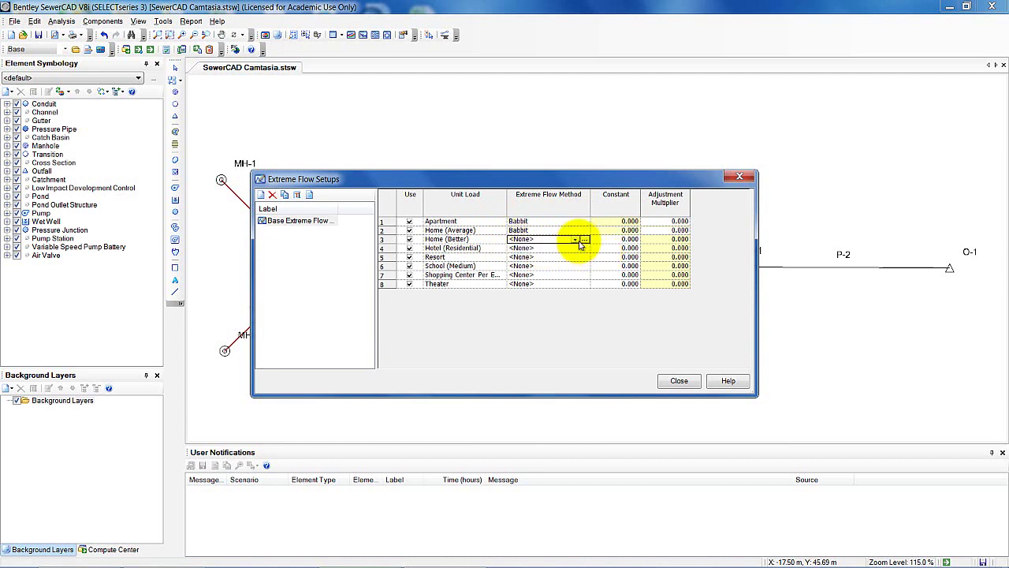
left_click(575, 239)
left_click(538, 261)
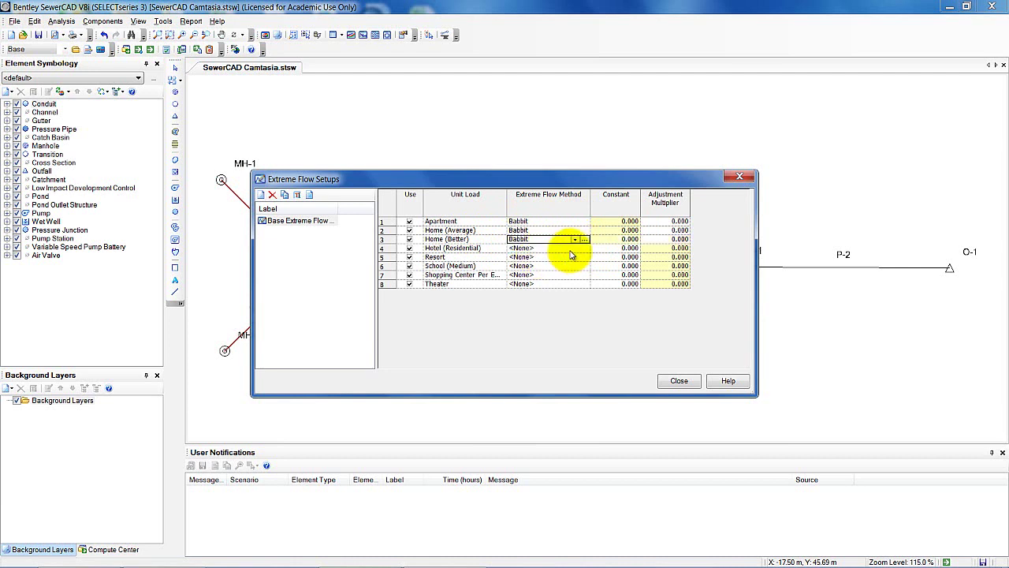
Assign the Babbit extreme flow method to the Hotel (Residential), Resort and School (Medium) unit loads.
left_click(575, 249)
left_click(575, 248)
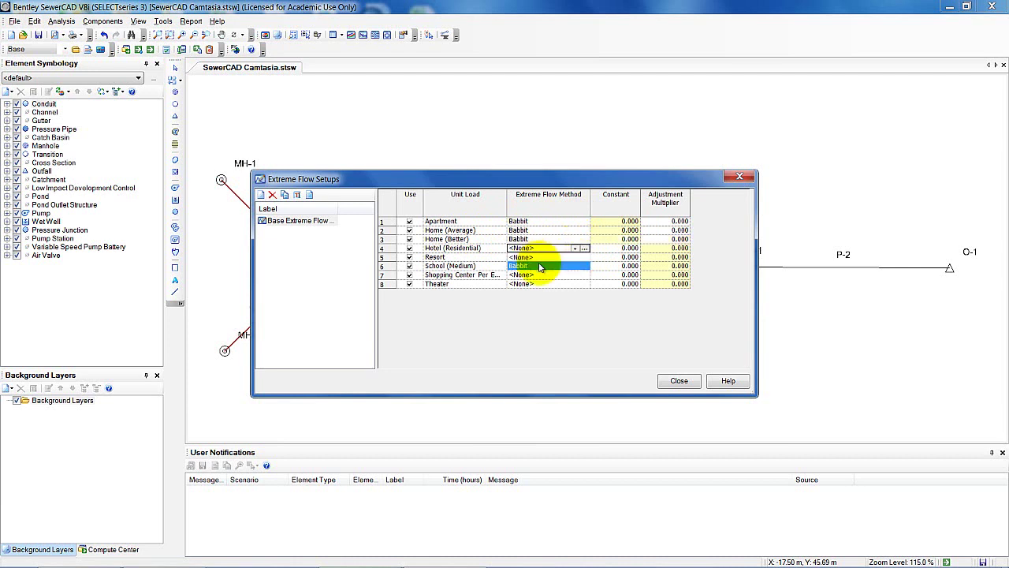
left_click(541, 265)
left_click(578, 259)
left_click(576, 258)
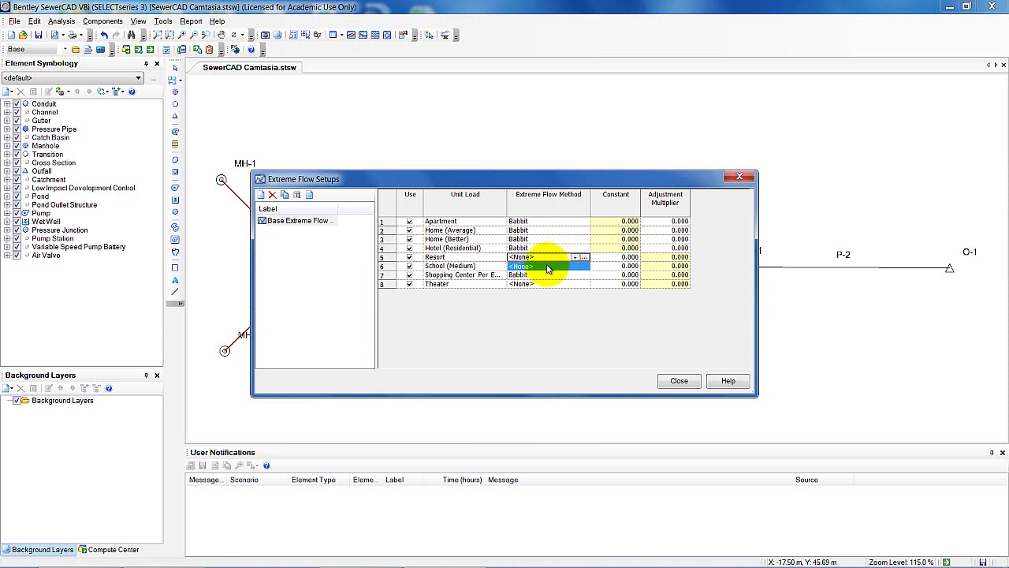
left_click(544, 276)
left_click(572, 267)
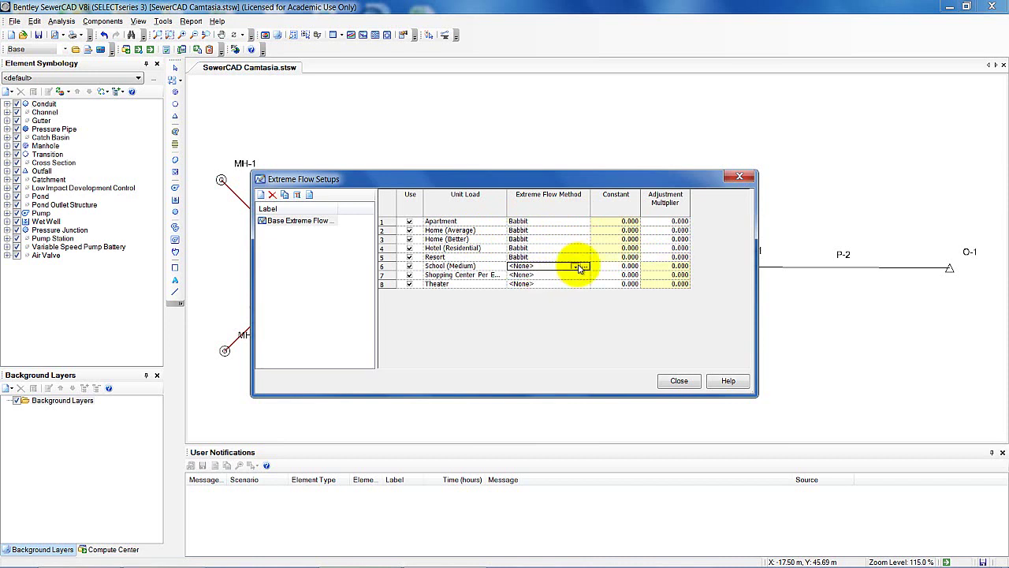
left_click(574, 267)
left_click(566, 284)
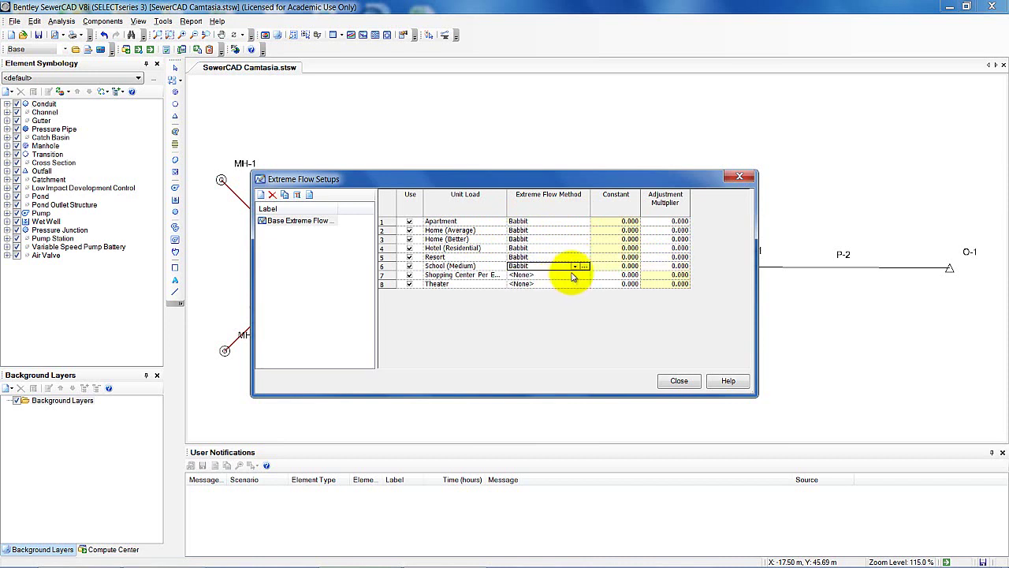
Assign the Babbit extreme flow method to the Shopping Center and Theater unit loads.
left_click(573, 275)
left_click(575, 274)
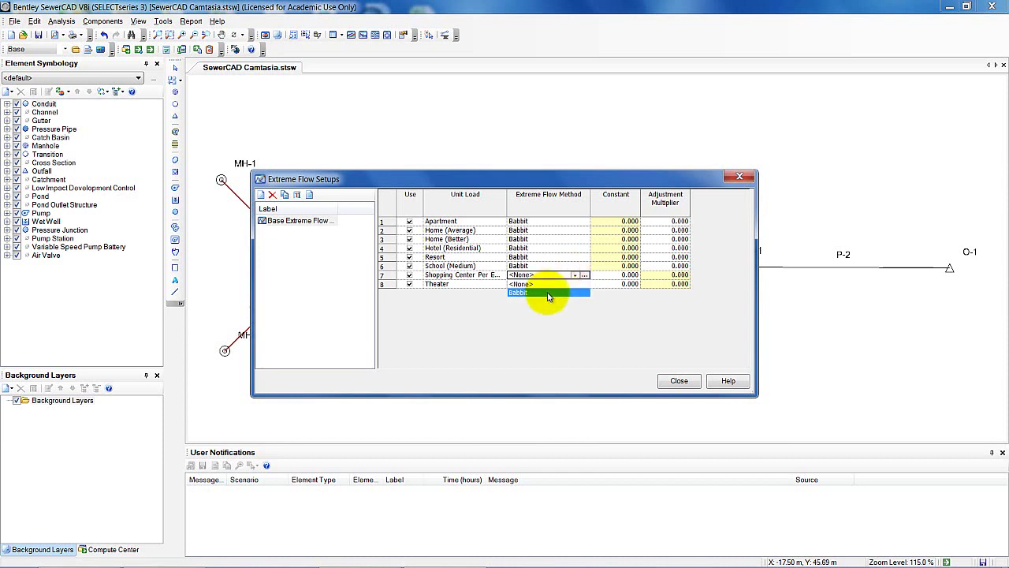
left_click(550, 292)
left_click(573, 284)
left_click(575, 283)
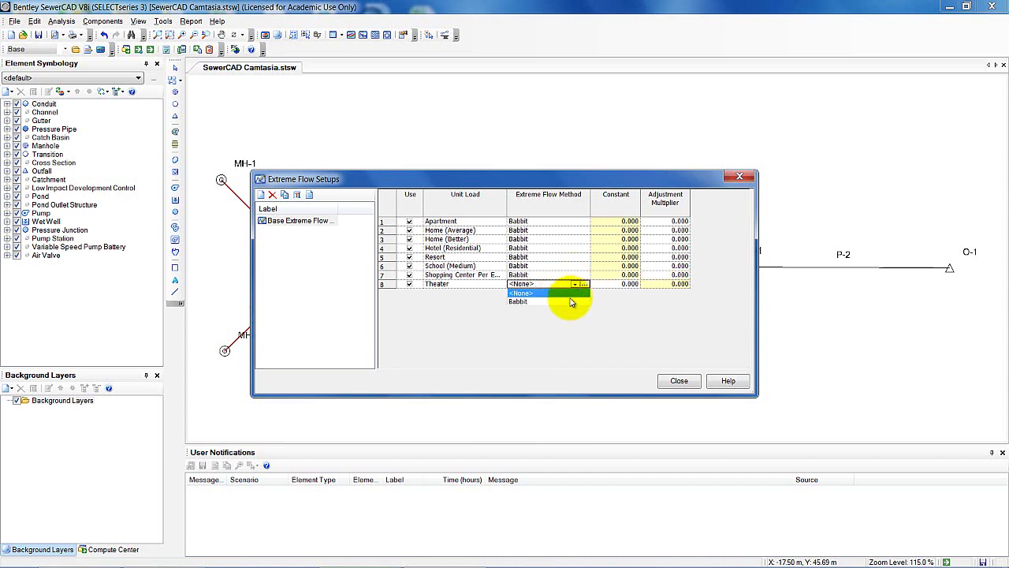
left_click(569, 302)
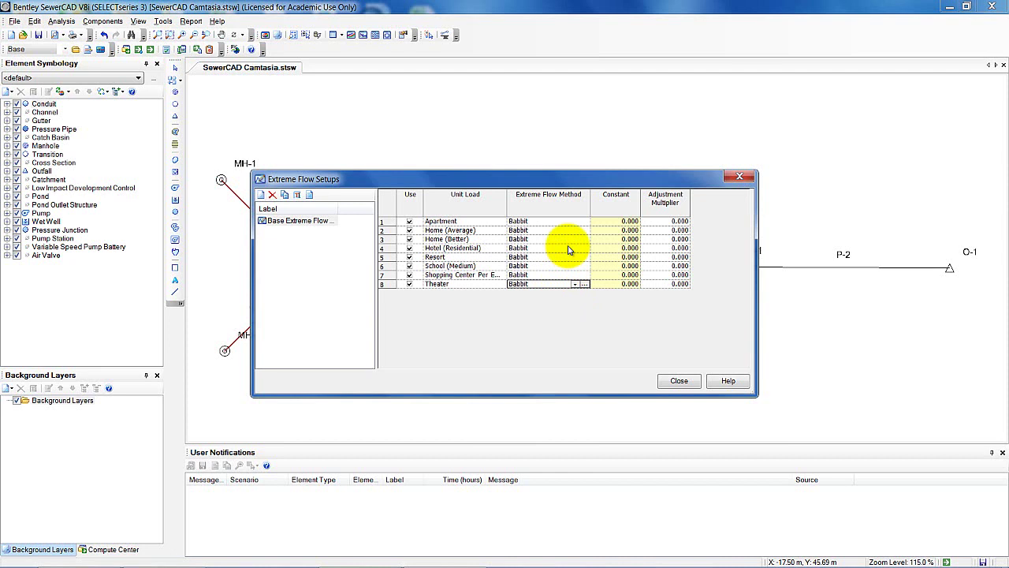
Set the adjustment multiplier to 1 for the Apartment, Home (Average), Home (Better) and Hotel (Residential) unit loads.
left_click(666, 224)
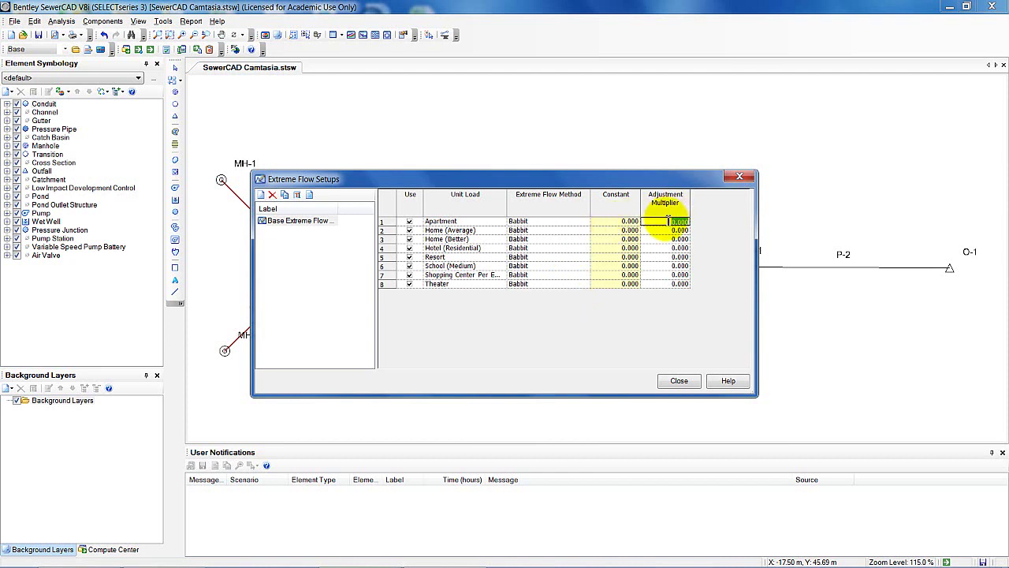
type("1")
left_click(666, 231)
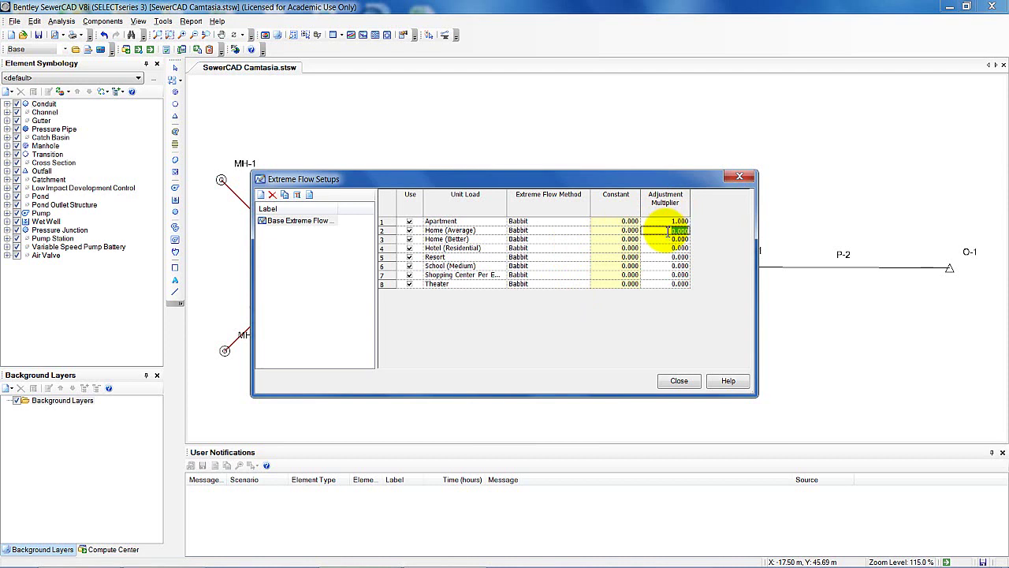
type("1")
left_click(667, 237)
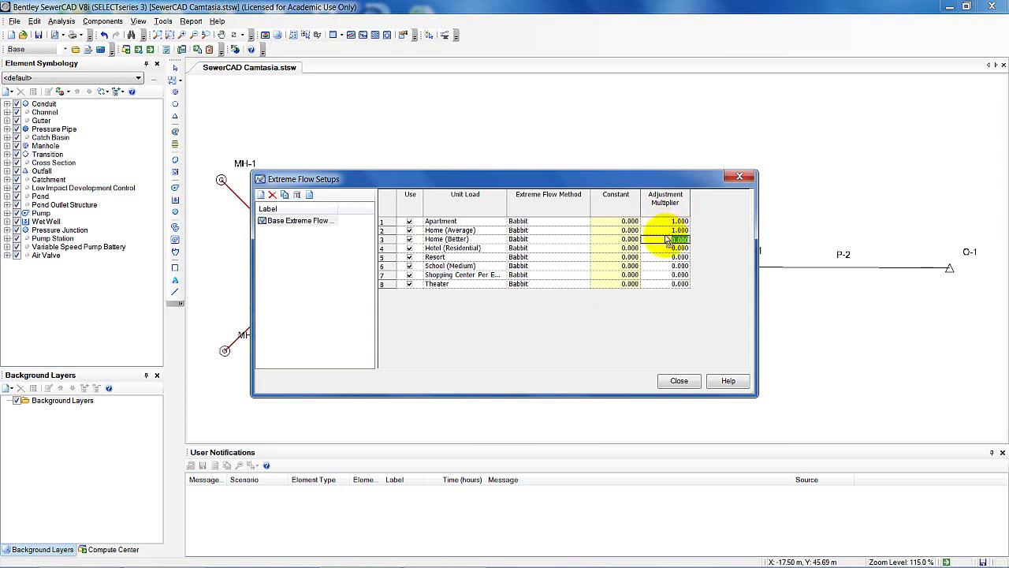
type("1")
left_click(666, 249)
type("1")
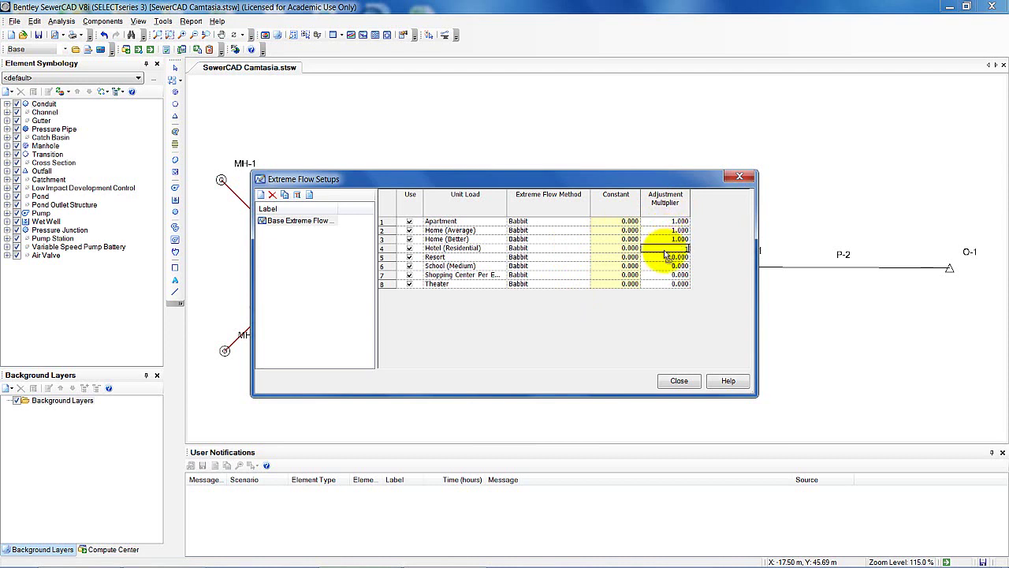
Set the adjustment multiplier to 1 for Resort, School (Medium), Shopping Center and Theater, and close the Extreme Flow Setups dialog.
left_click(666, 257)
type("1")
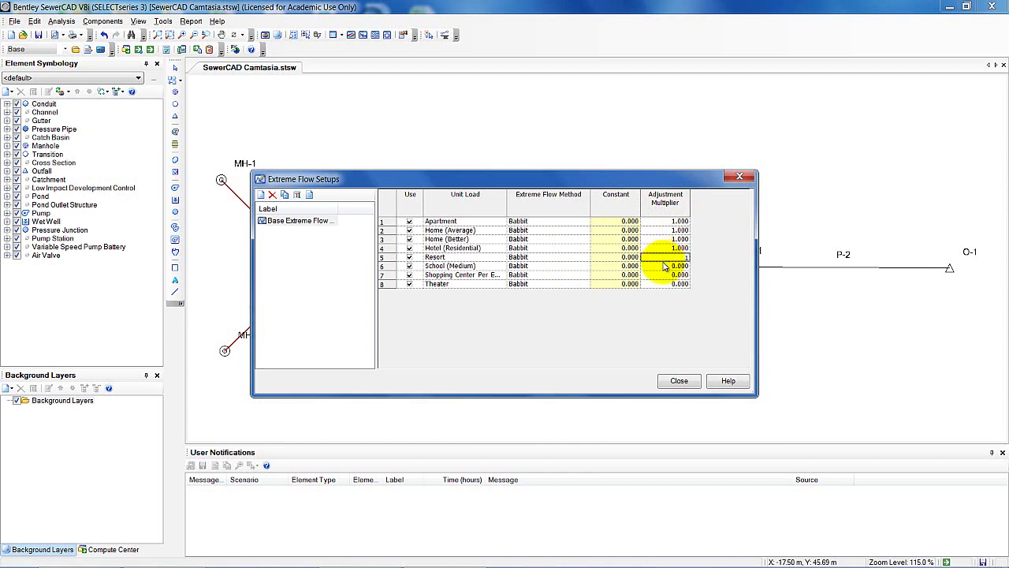
left_click(664, 266)
type("1")
left_click(665, 275)
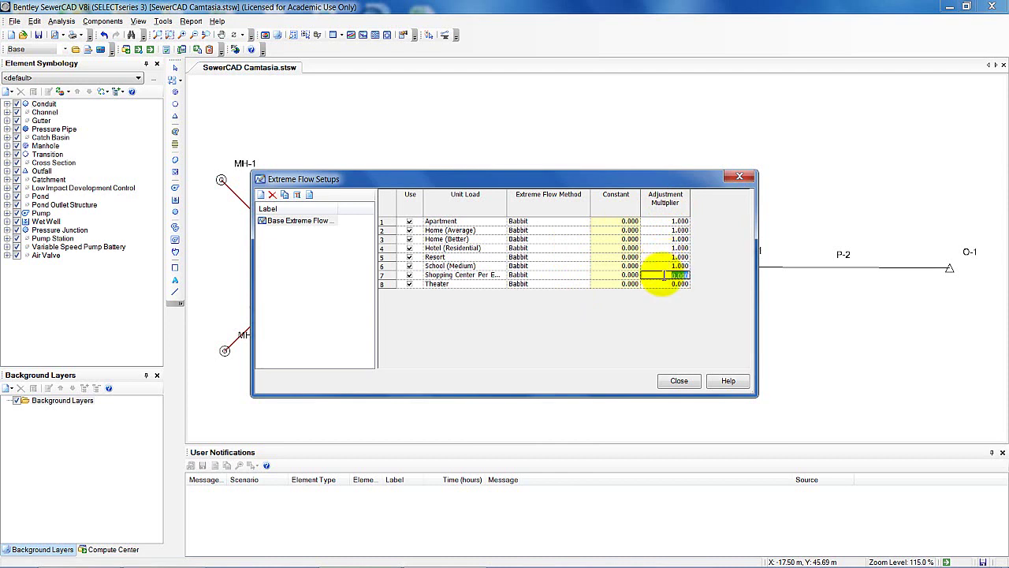
type("1")
left_click(665, 283)
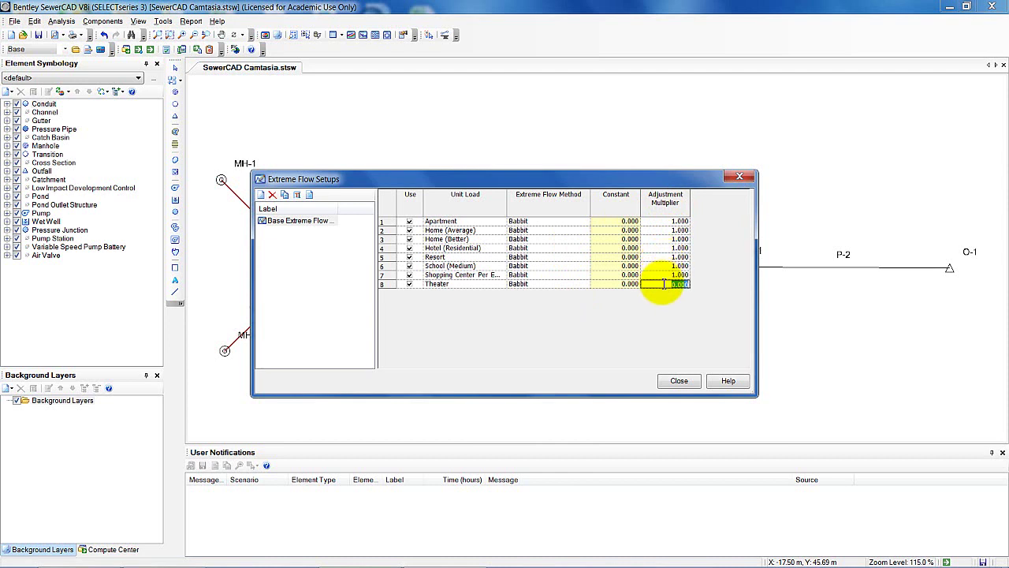
type("1")
left_click(664, 267)
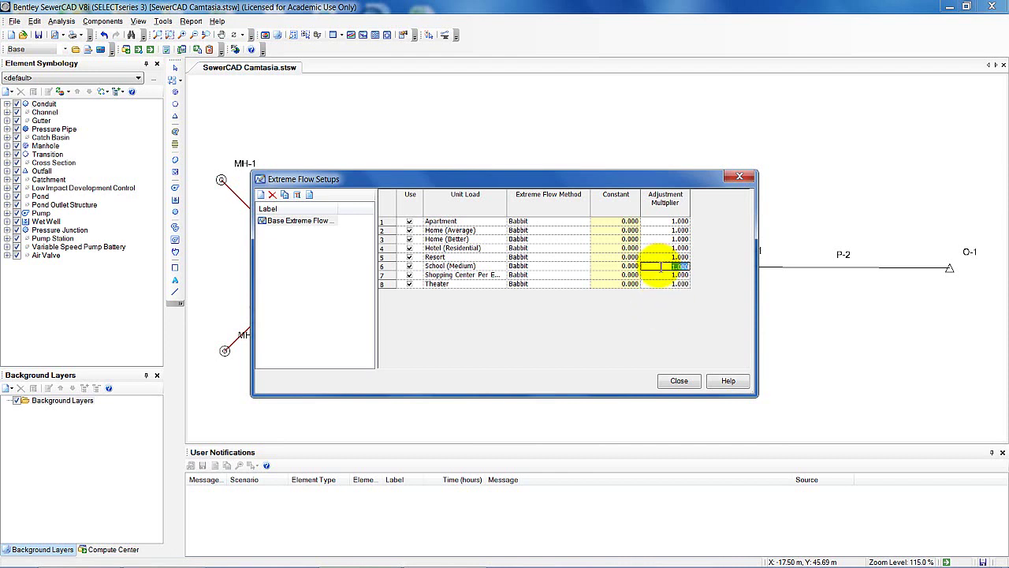
left_click(678, 381)
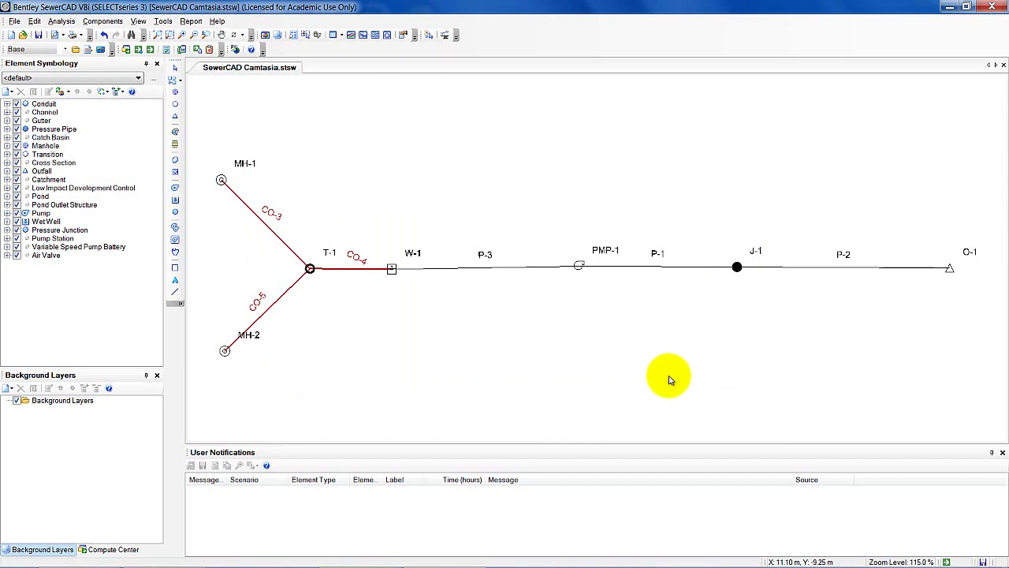
Select Base Extreme Flow Setup as the extreme flow setup in the Base Calculation Options and close their properties.
left_click(63, 21)
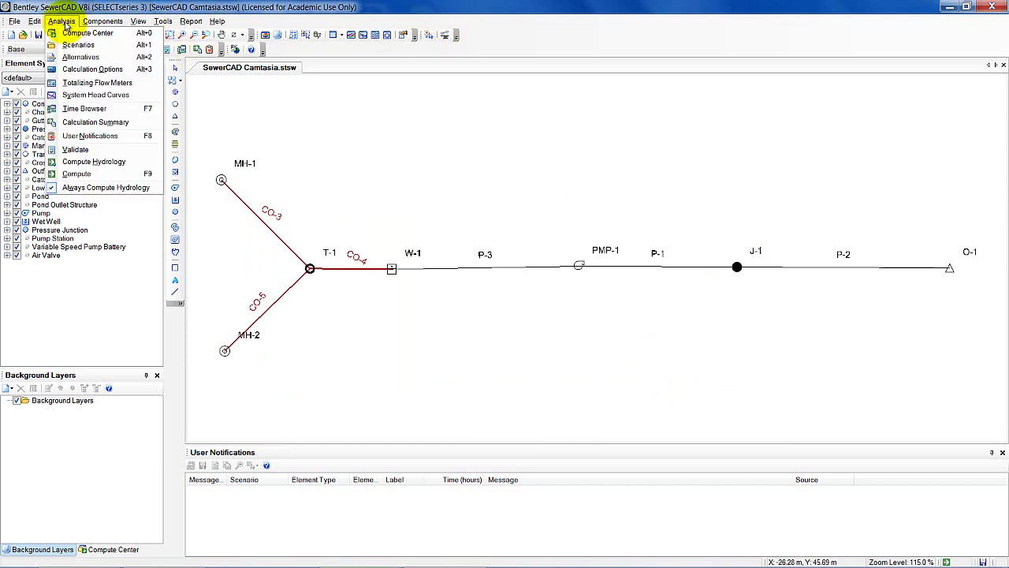
left_click(84, 69)
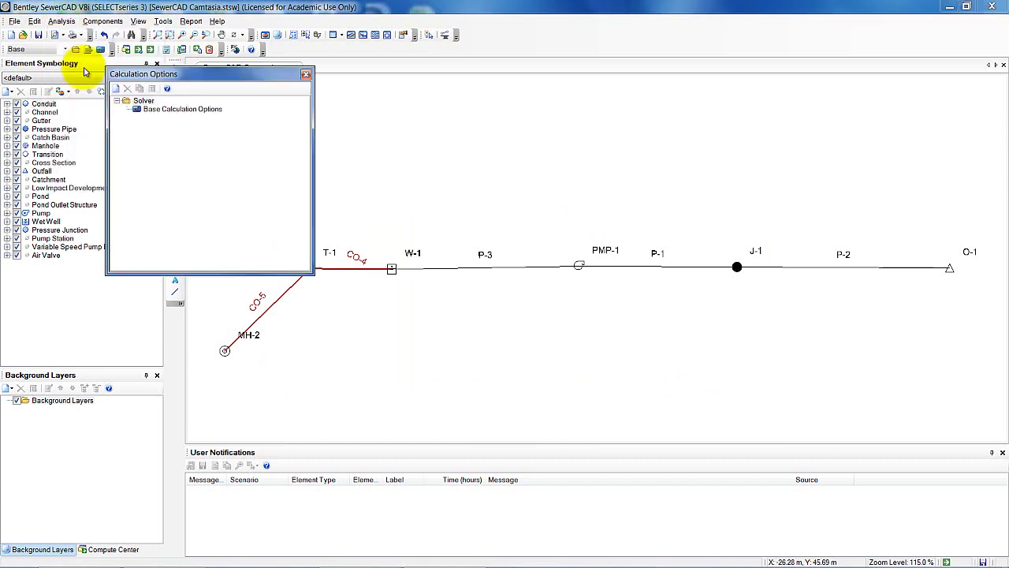
double_click(175, 110)
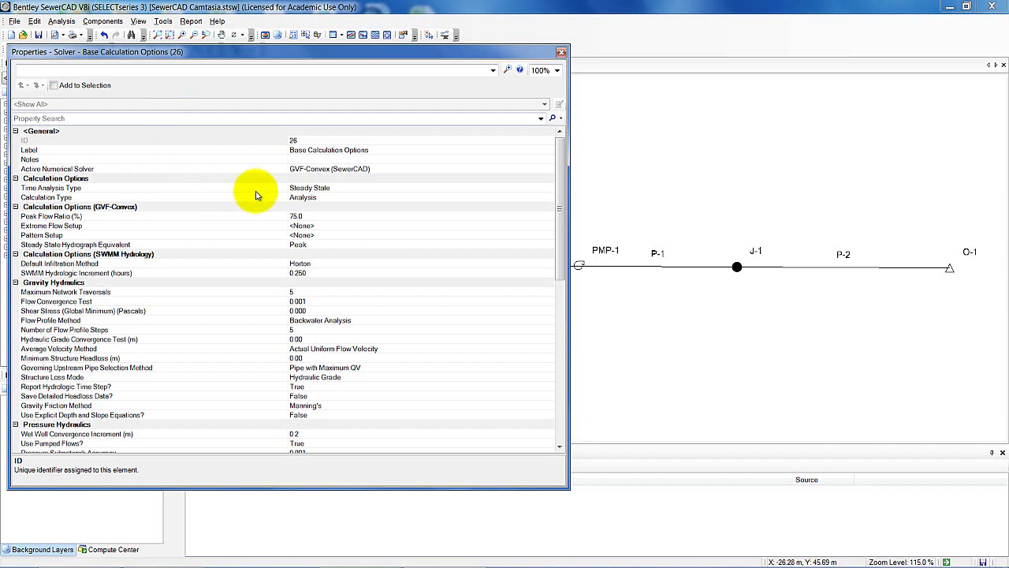
left_click(304, 225)
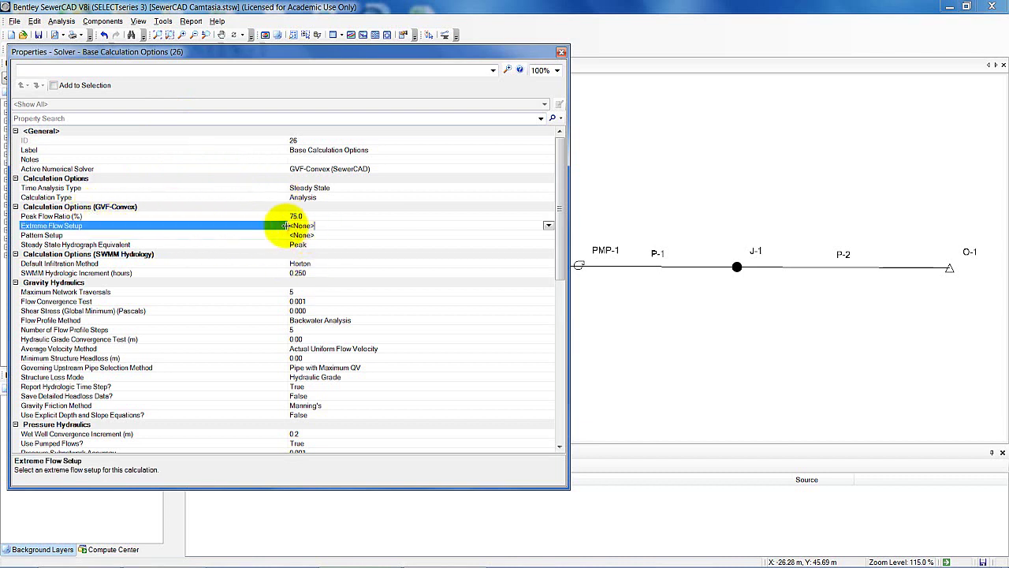
left_click(550, 225)
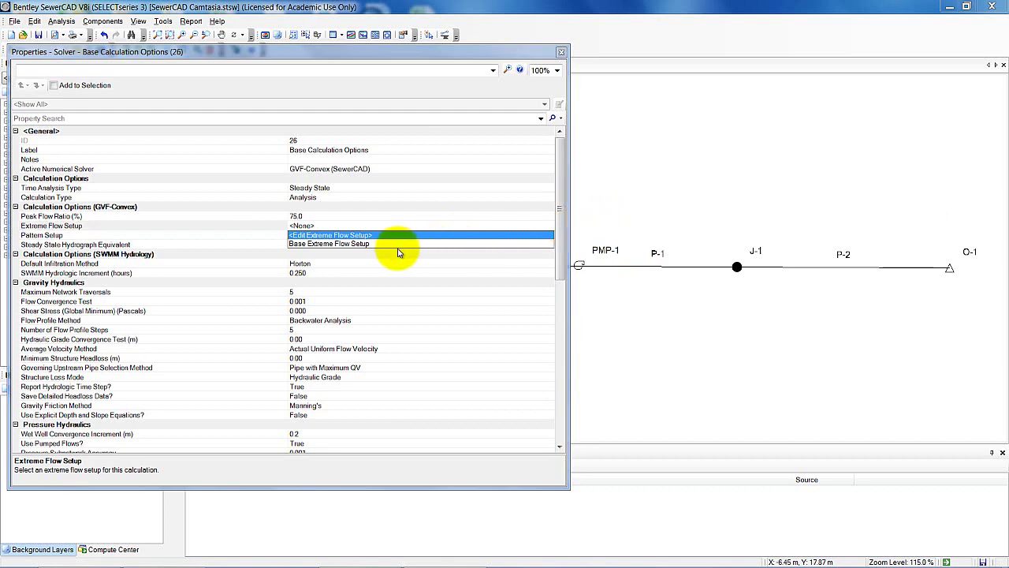
left_click(360, 244)
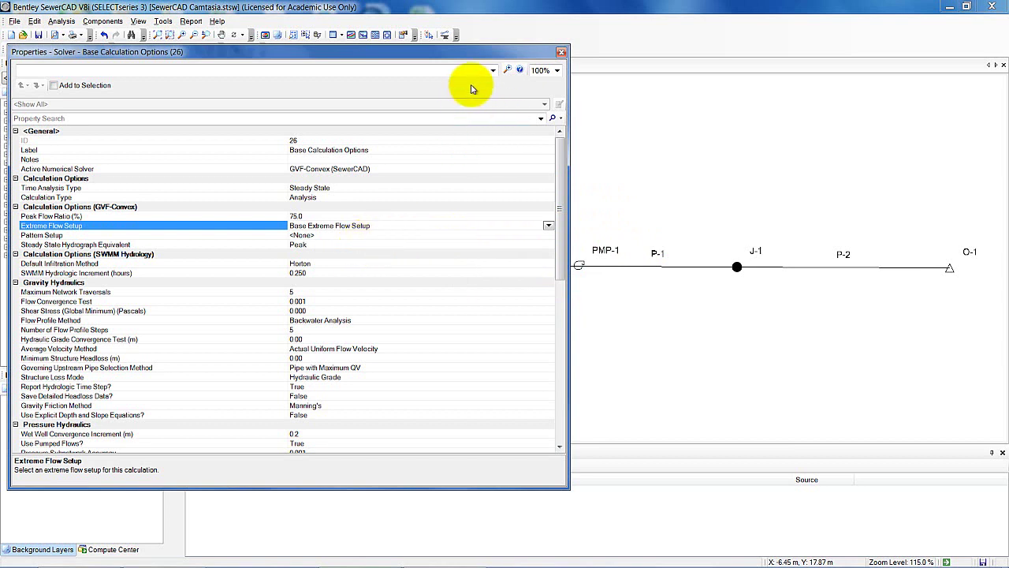
left_click(561, 53)
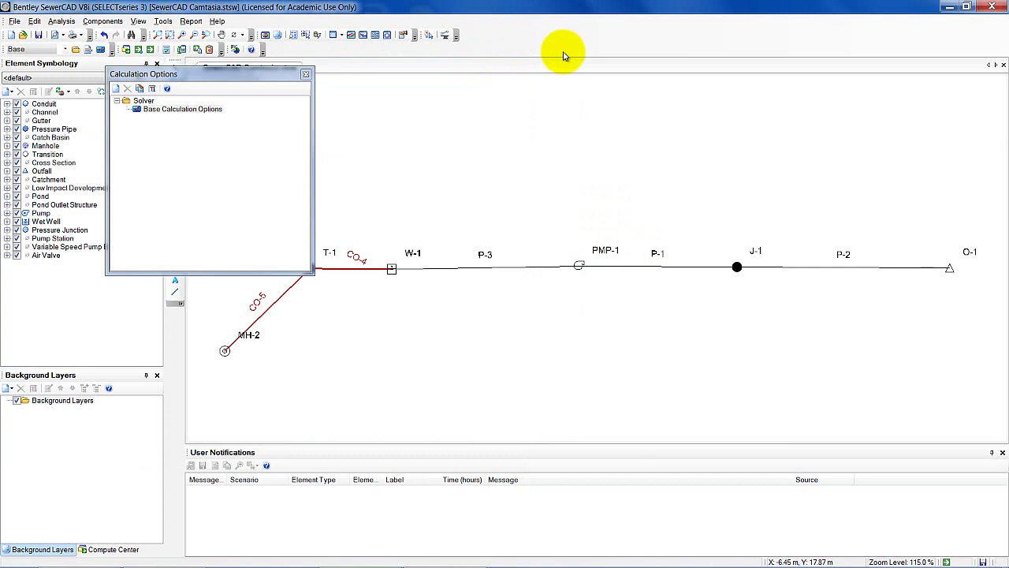
Close the Calculation Options and validate the Base scenario of the sewer network.
left_click(305, 75)
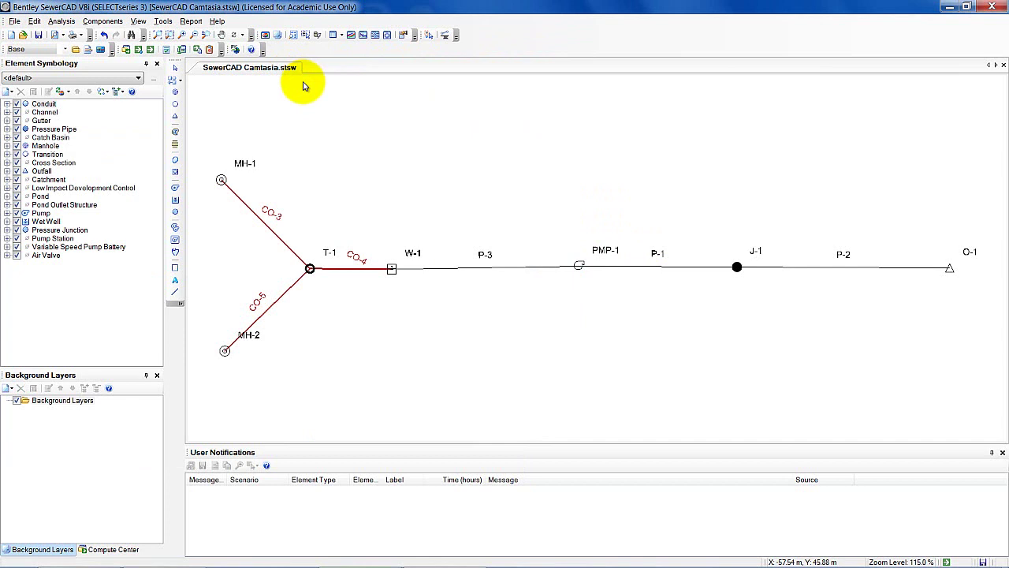
left_click(167, 52)
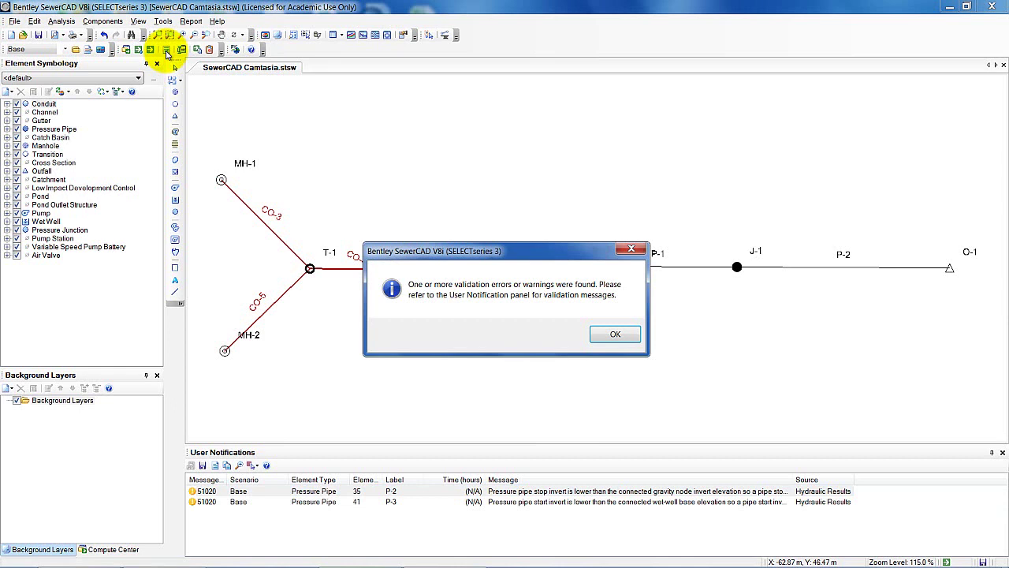
left_click(631, 249)
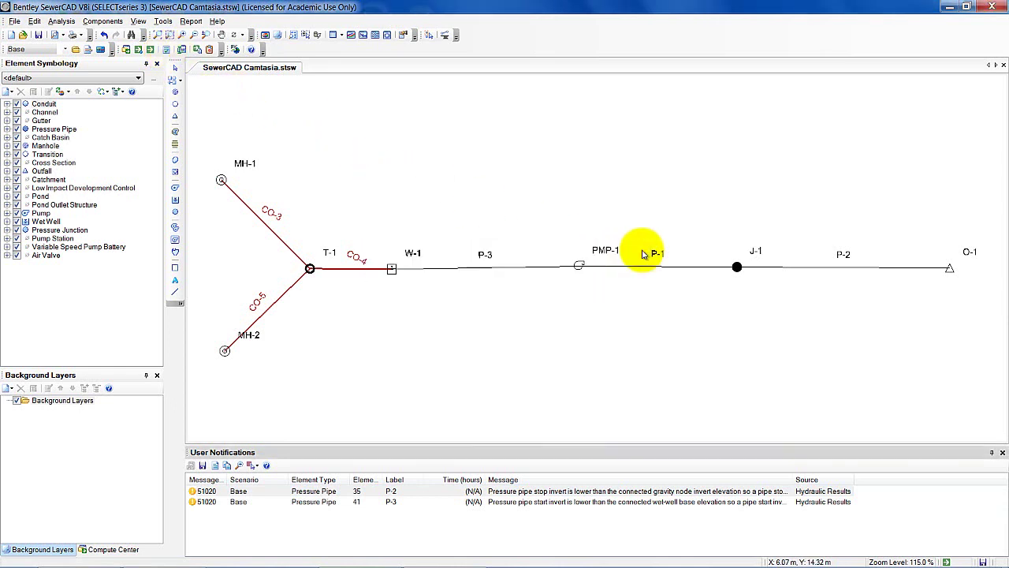
Locate pressure pipe P-2 from its user notification, widen the Message column to read the warnings, and select pipe P-3 in the drawing.
double_click(309, 491)
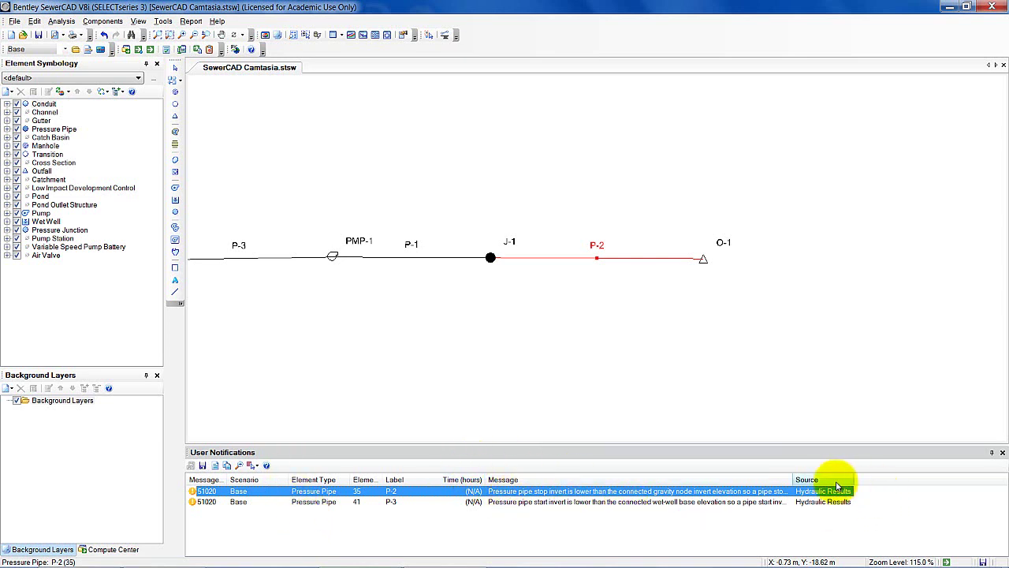
left_click_drag(793, 480, 897, 479)
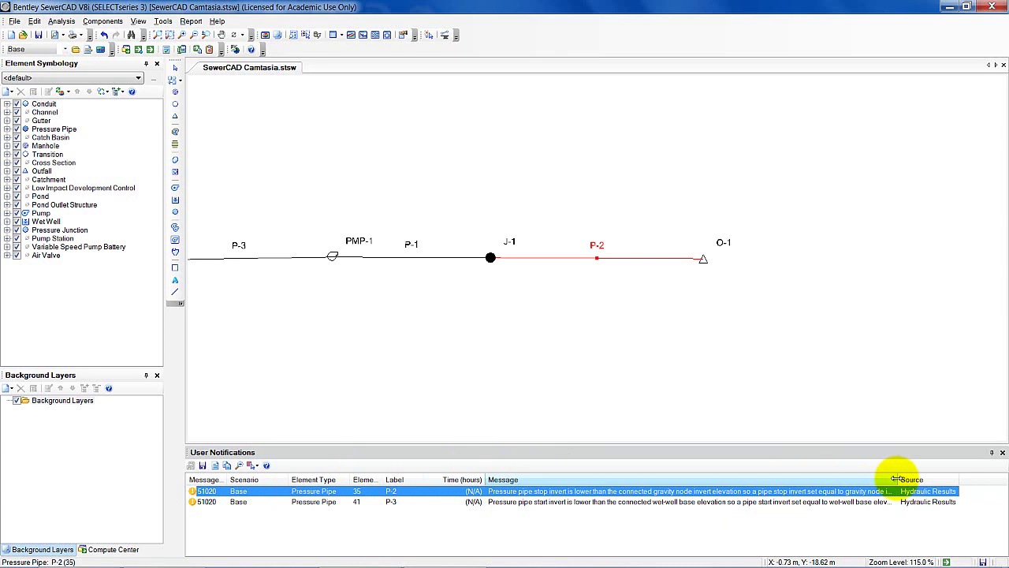
left_click(239, 257)
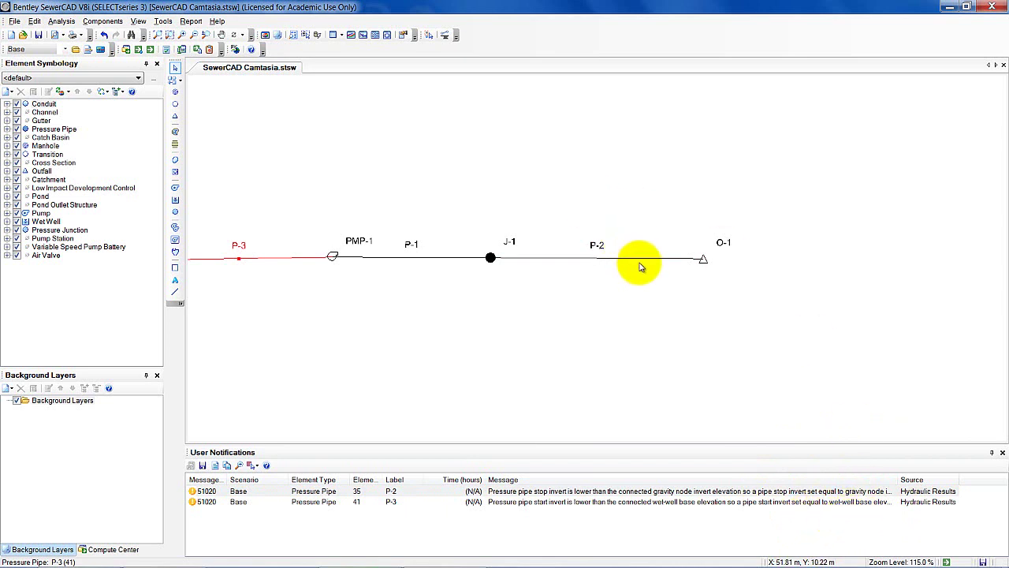
Examine the invert elevations in the properties of outfall O-1 and pressure pipes P-2 and P-3.
double_click(702, 260)
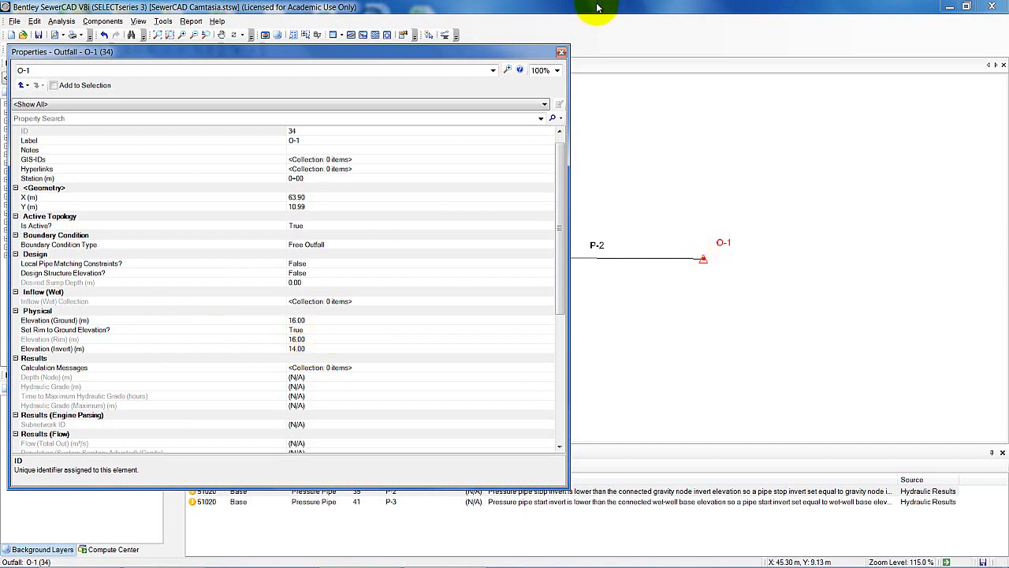
left_click(561, 54)
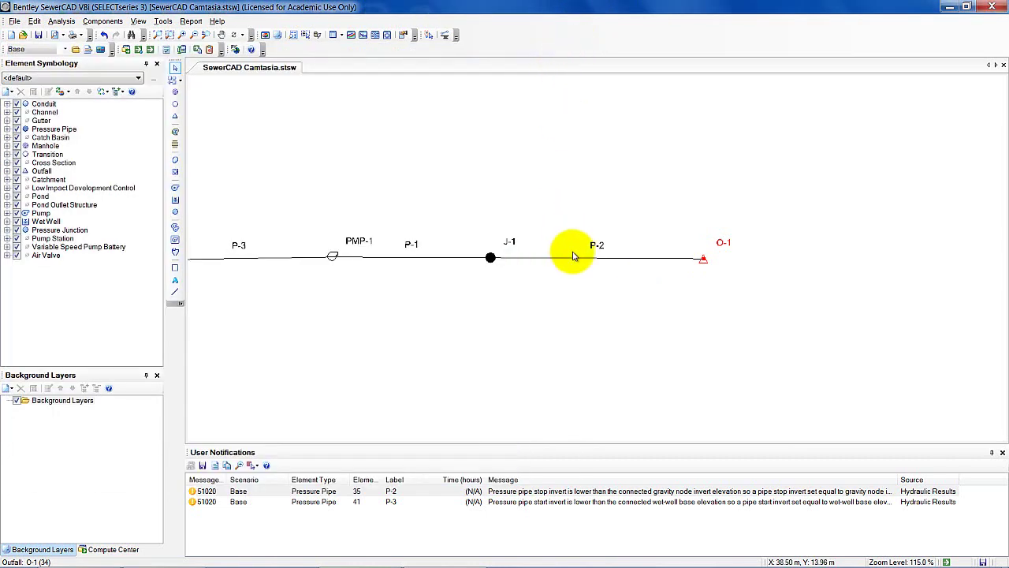
double_click(583, 261)
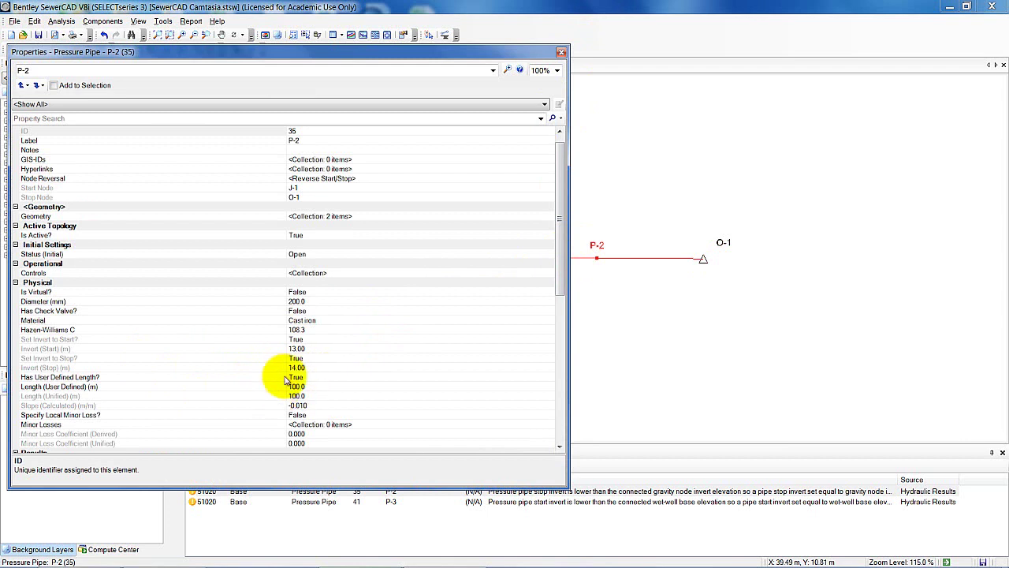
left_click(562, 52)
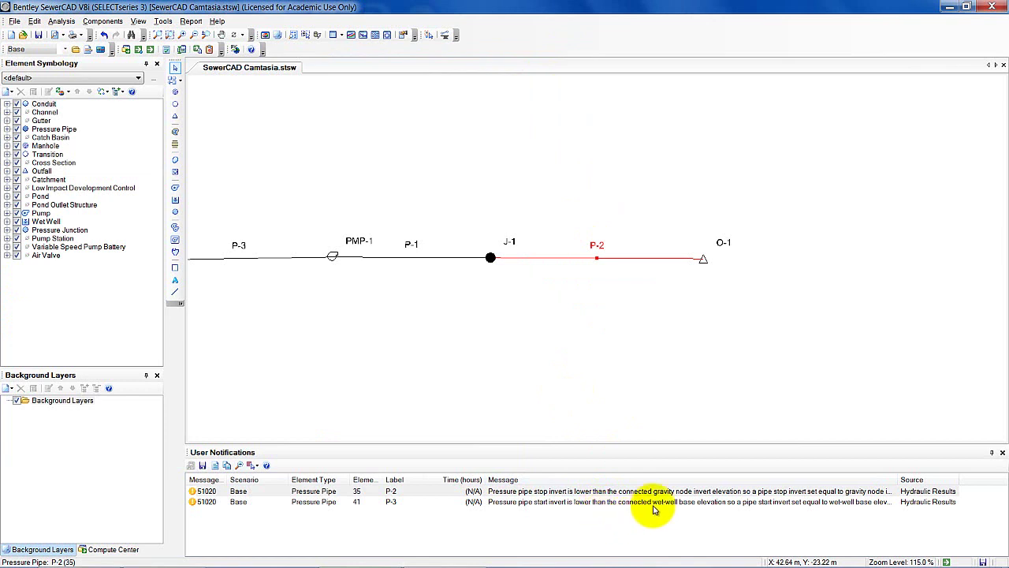
double_click(291, 260)
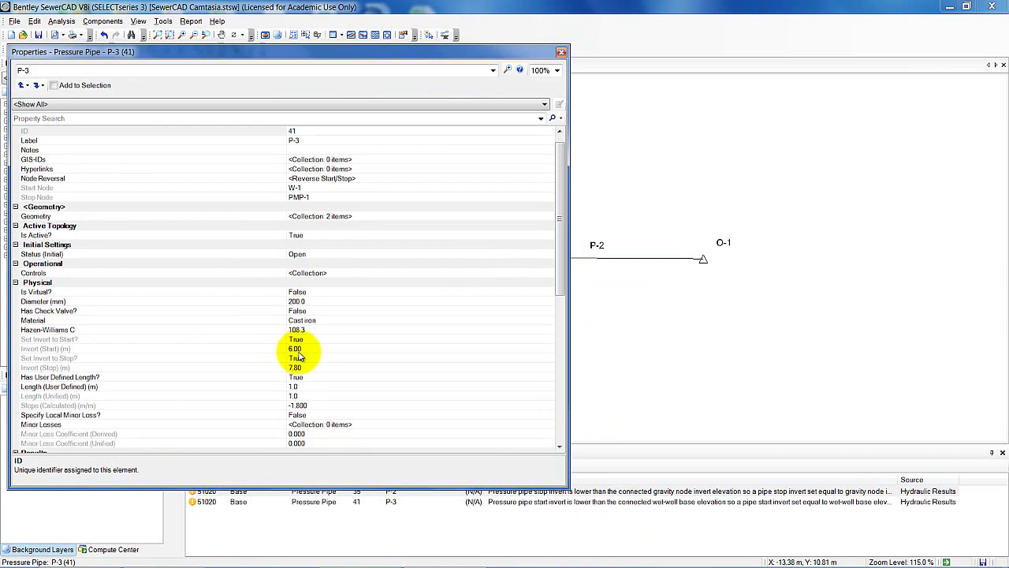
left_click(562, 52)
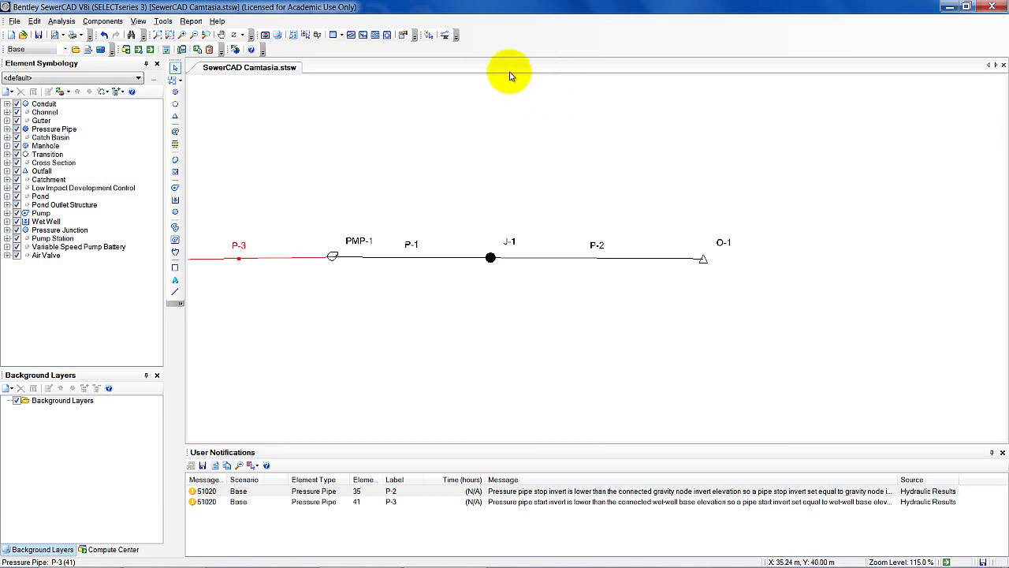
Try to compute the Base scenario of the sewer network.
left_click(150, 49)
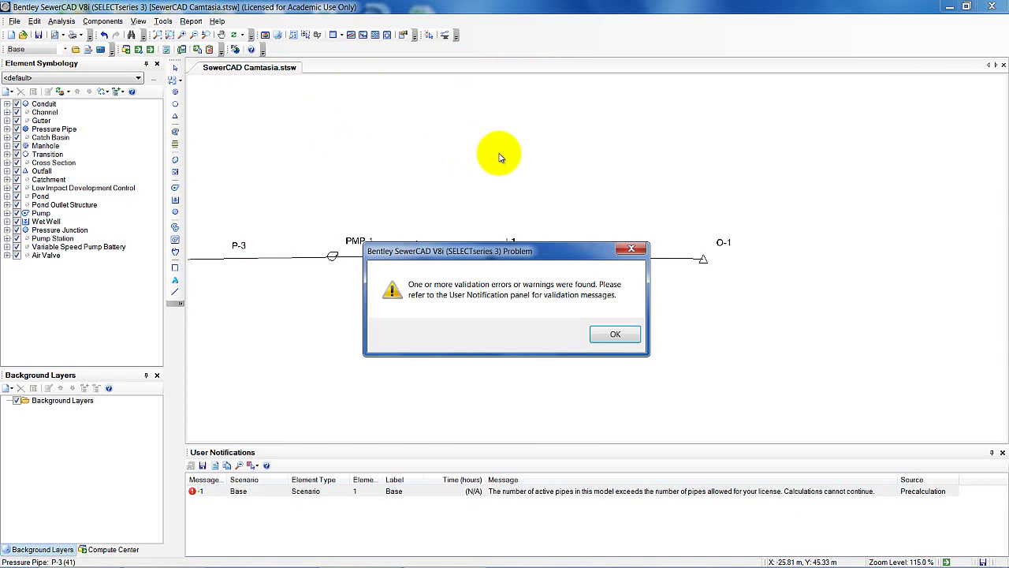
left_click(615, 334)
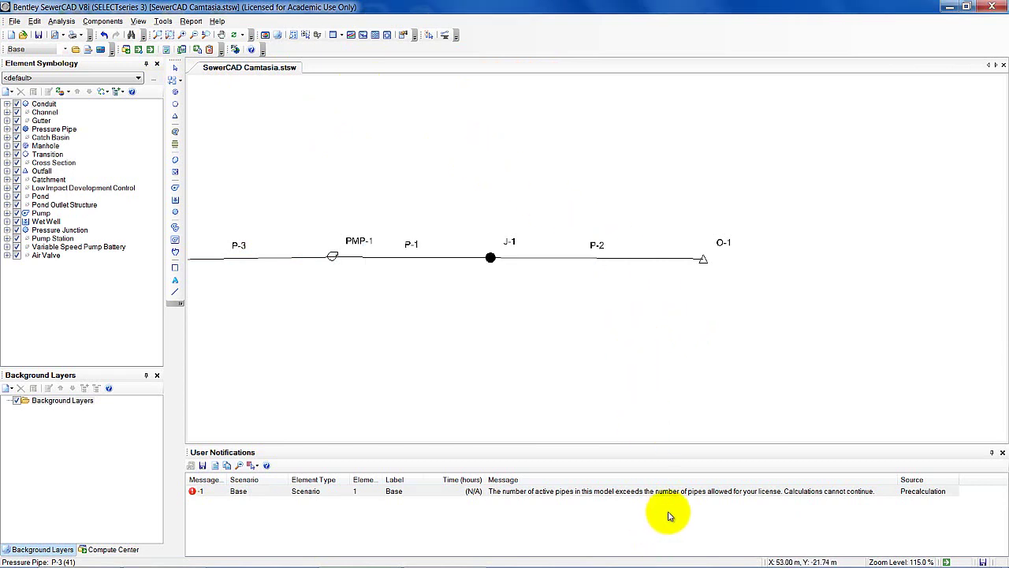